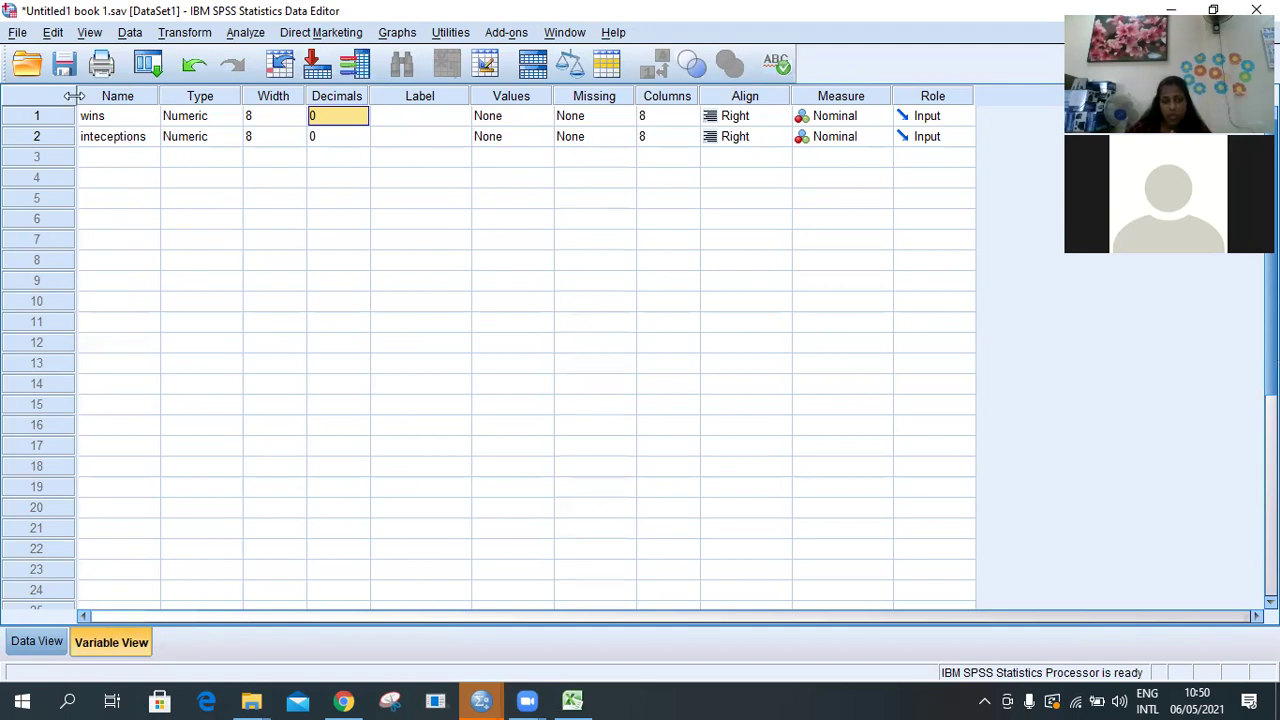
Review the dataset's values and variable definitions, keeping the wins variable's type as Numeric and checking its decimals setting
click(37, 643)
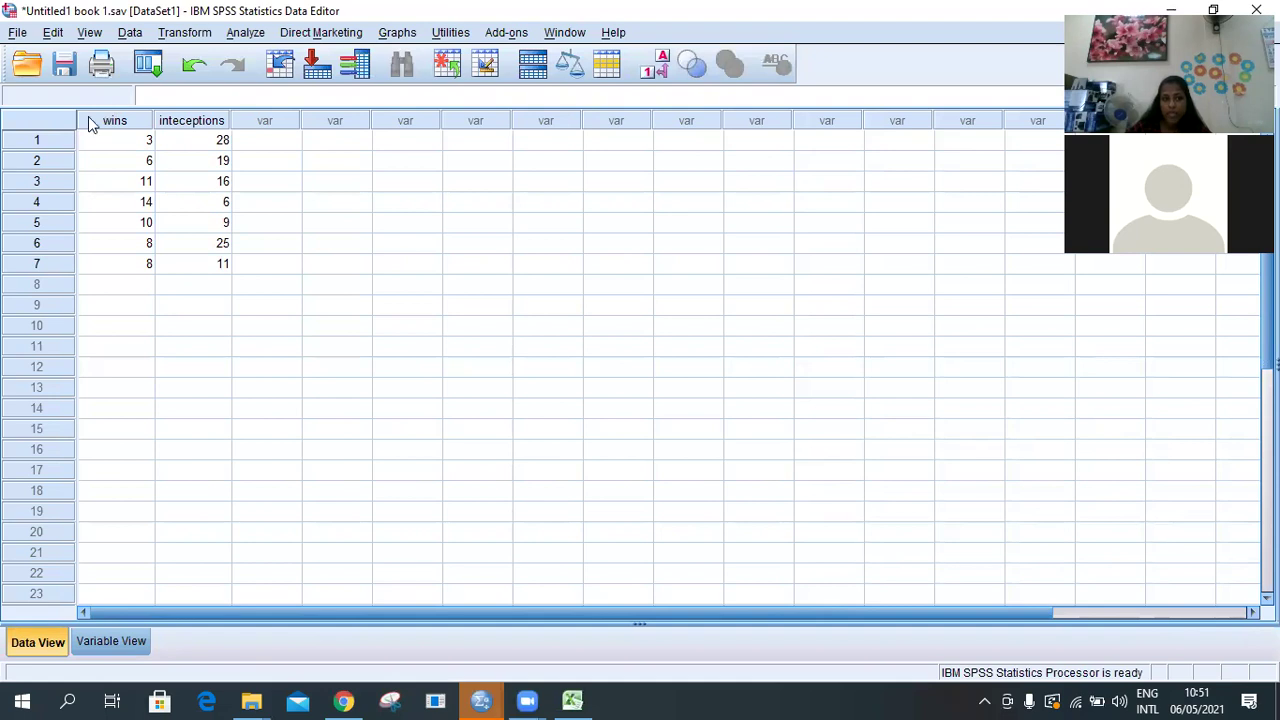
click(112, 634)
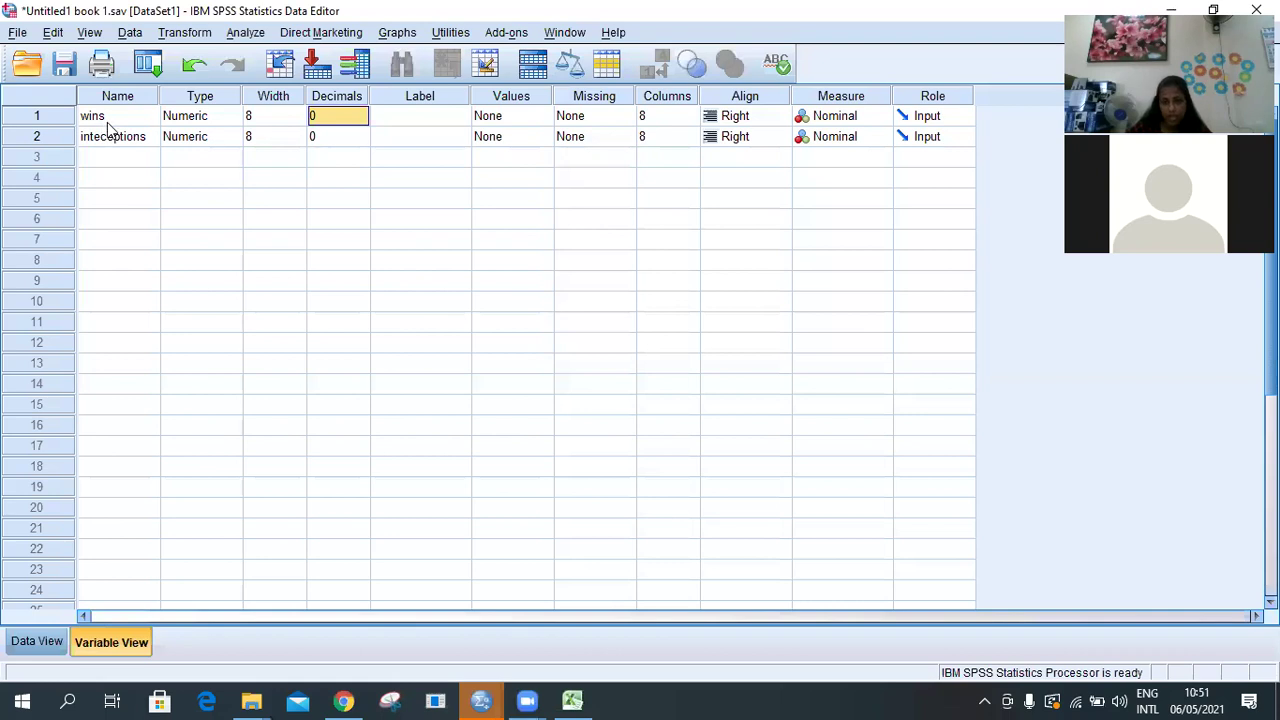
click(170, 124)
click(231, 118)
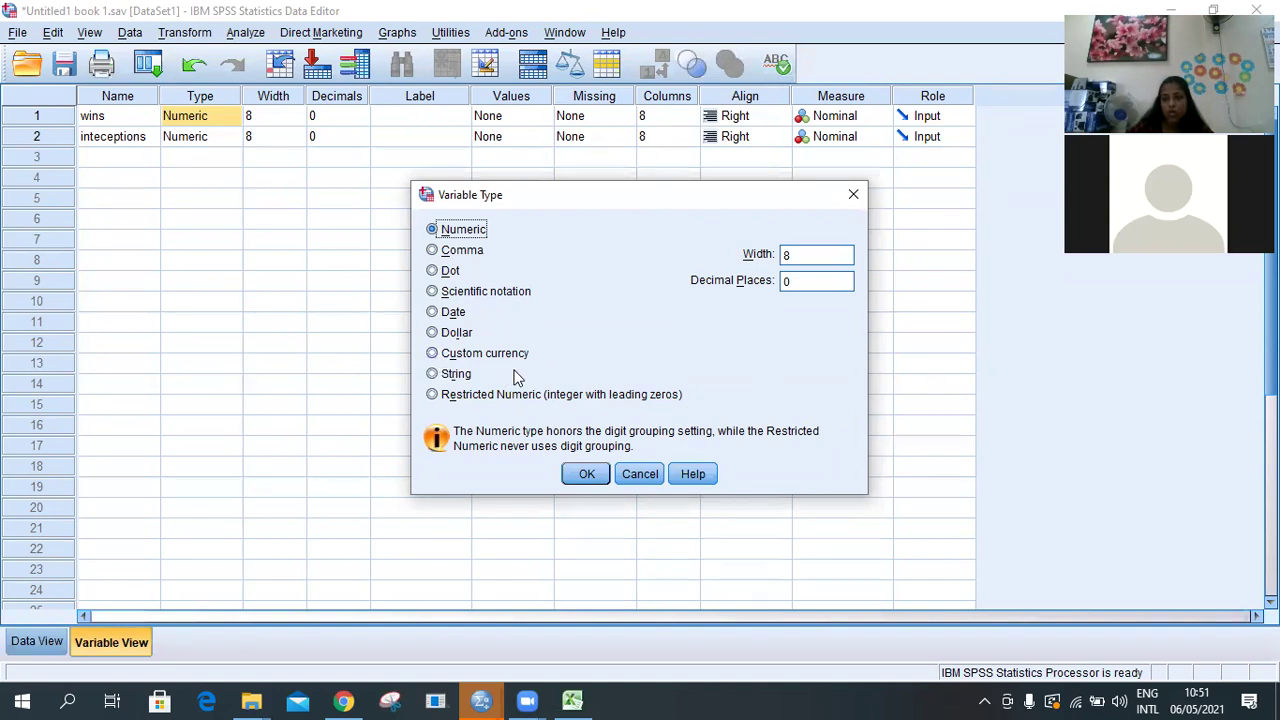
click(583, 473)
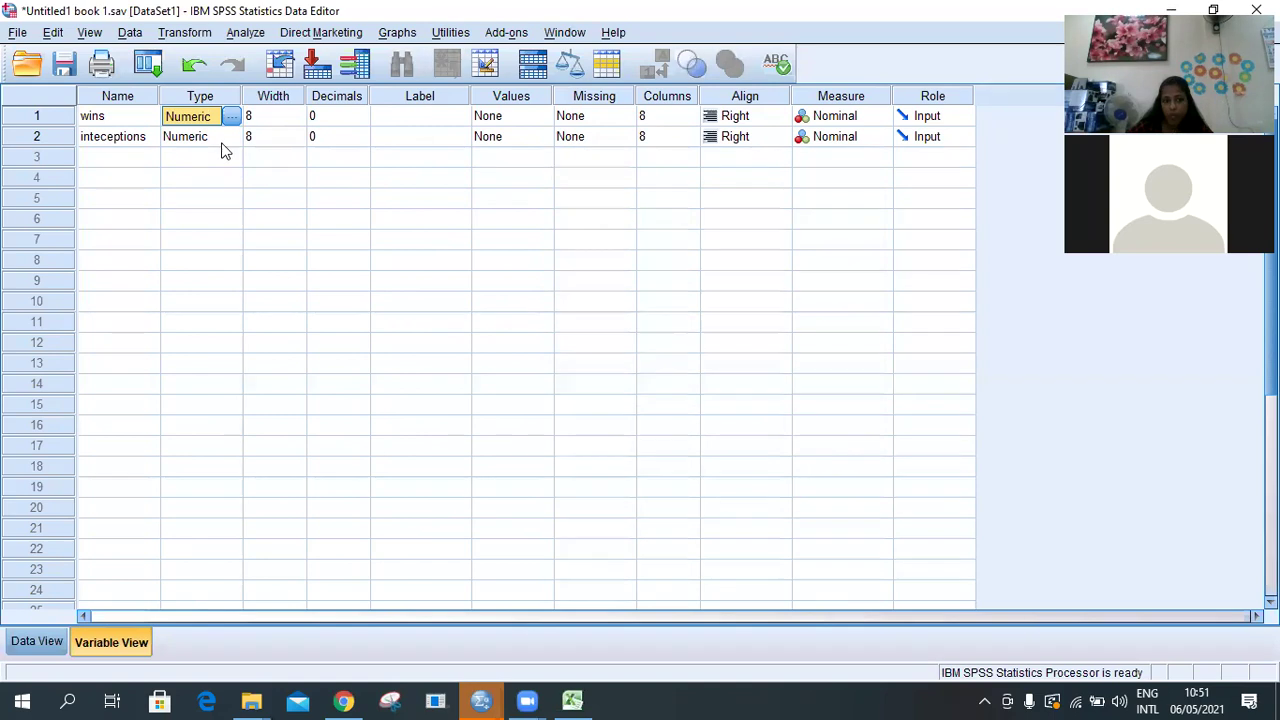
click(332, 118)
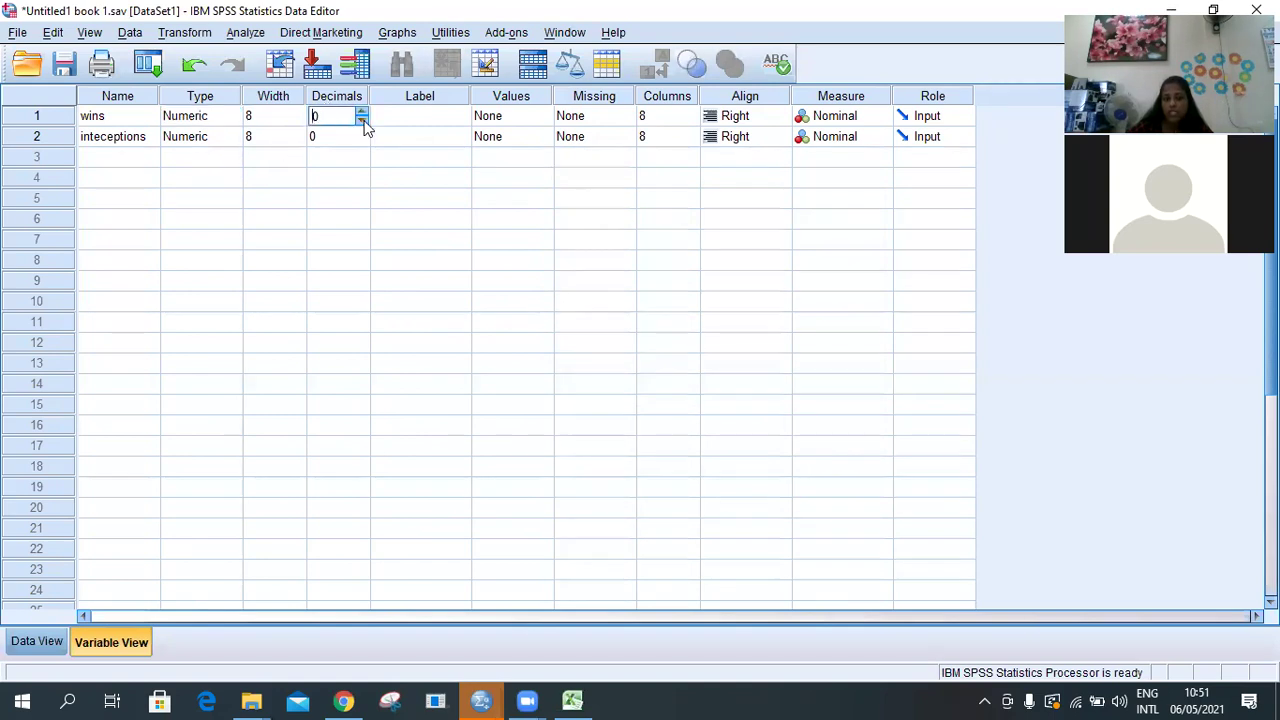
Switch to Excel to view the Wins and Inteceptions columns in book 1, and compare them with the SPSS data and variable definitions
click(572, 700)
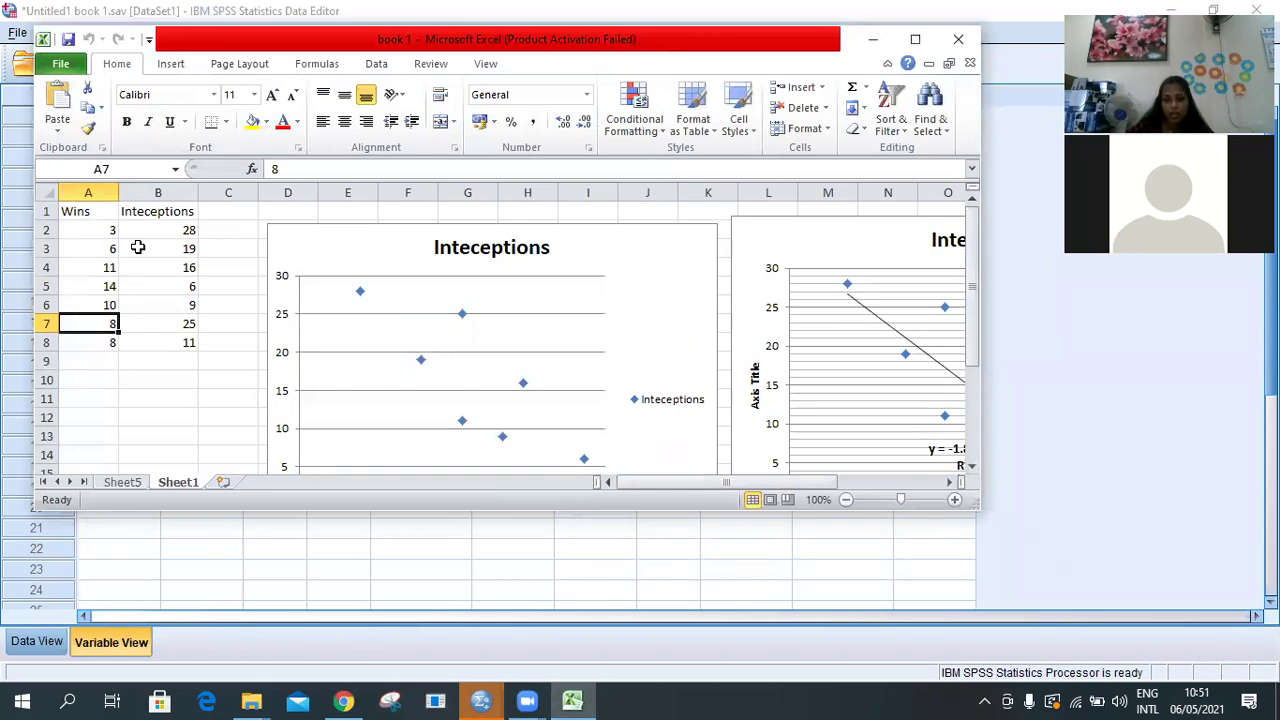
click(871, 41)
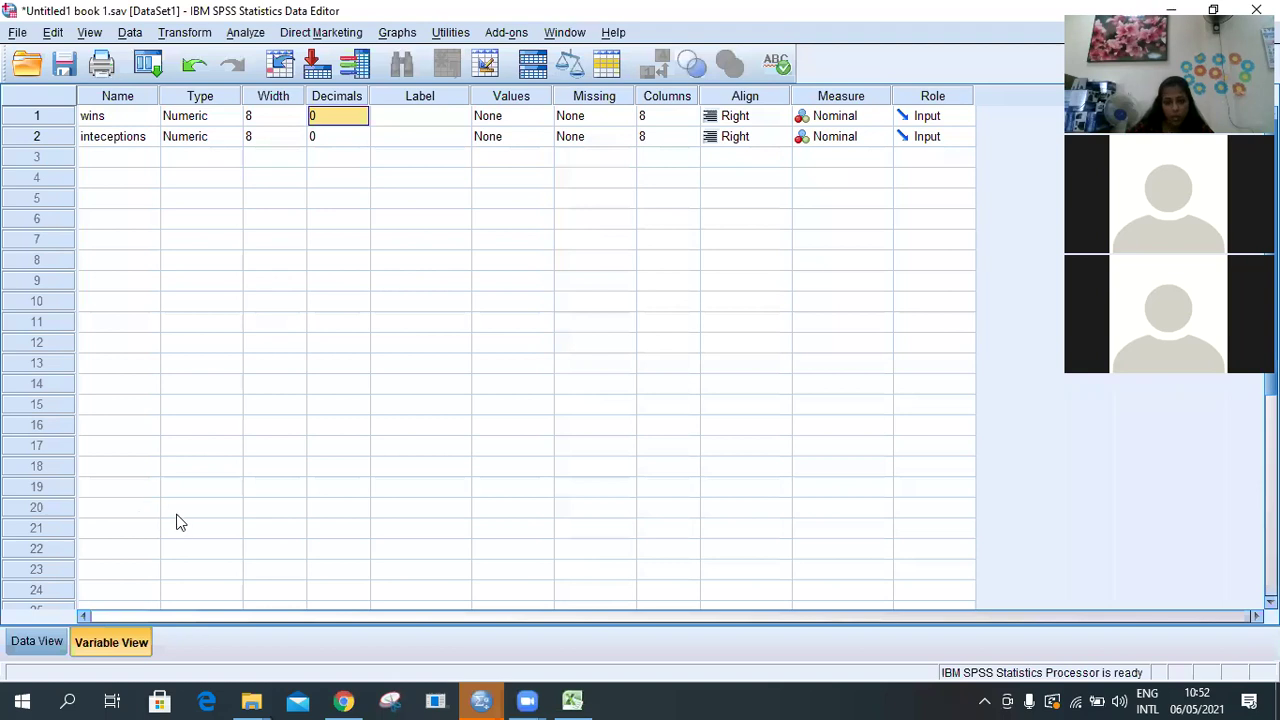
click(30, 642)
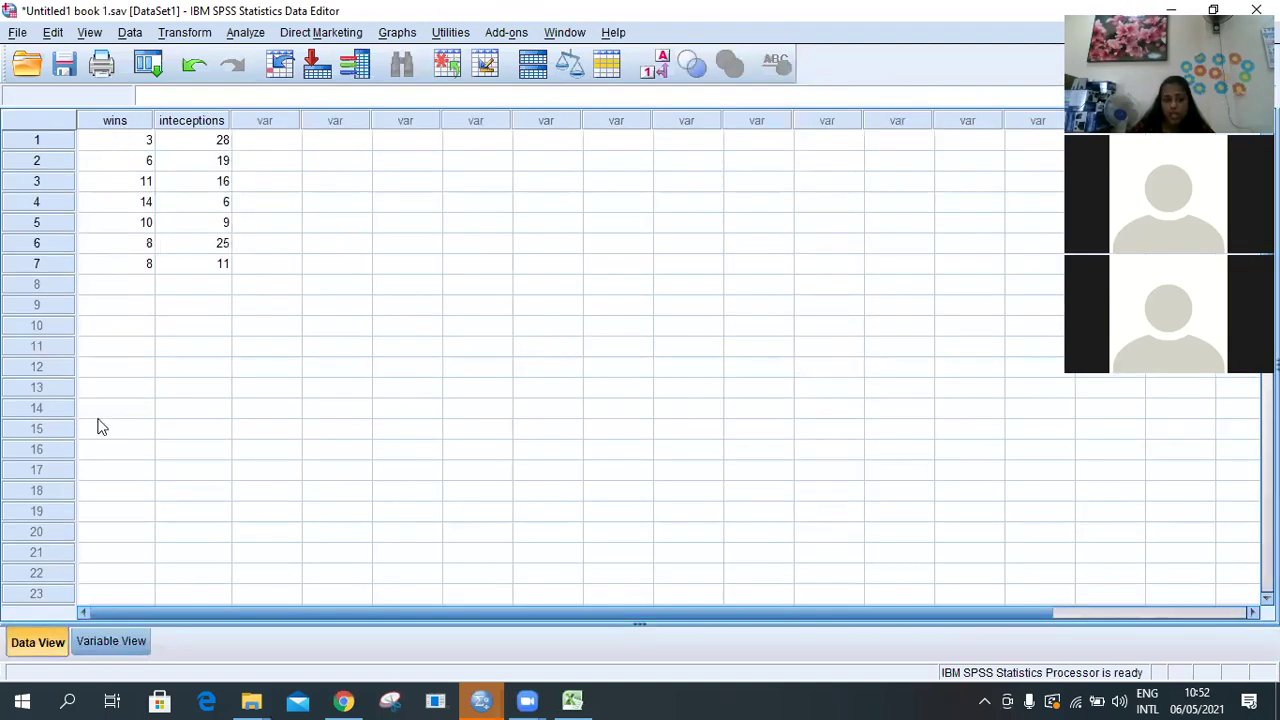
click(98, 641)
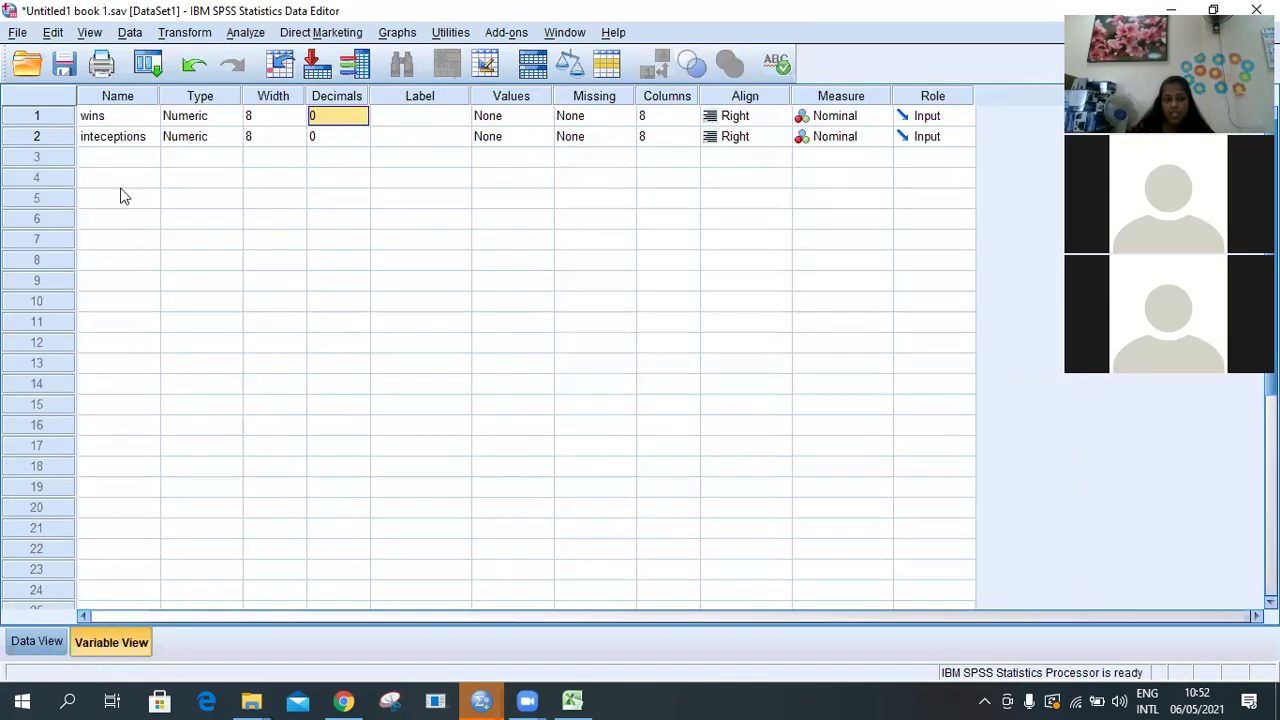
click(36, 641)
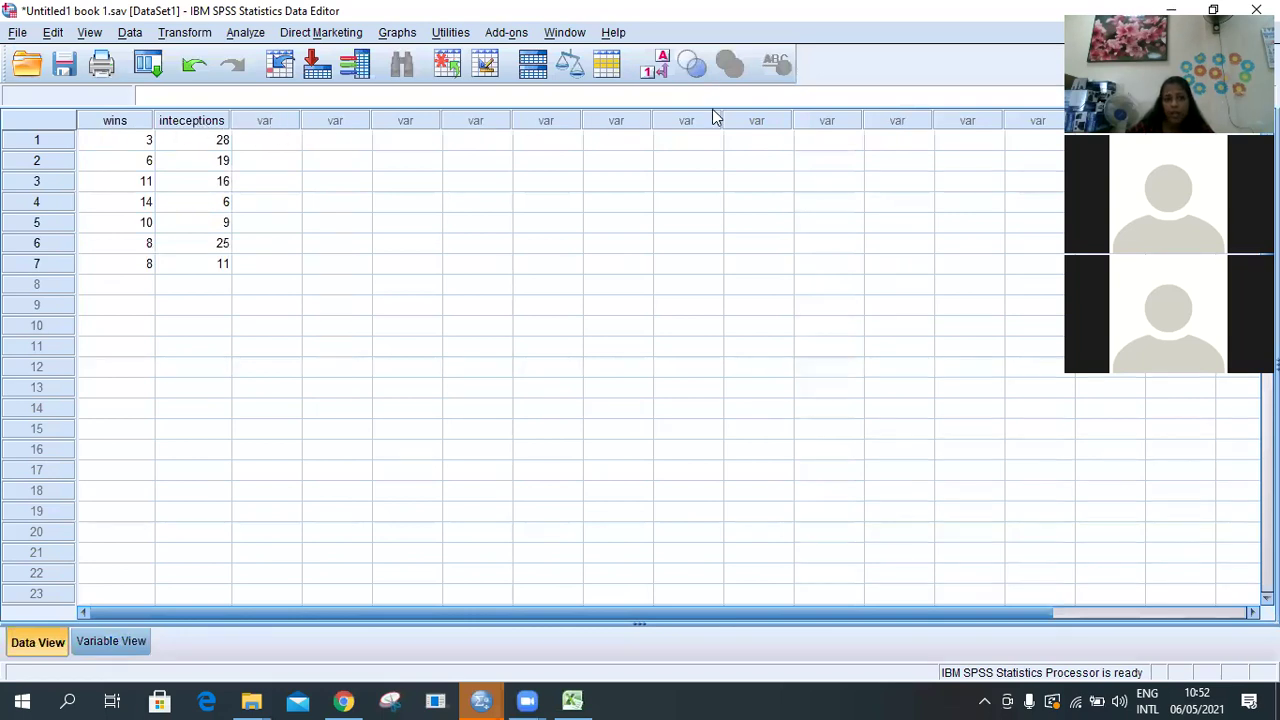
click(137, 141)
click(133, 185)
click(118, 305)
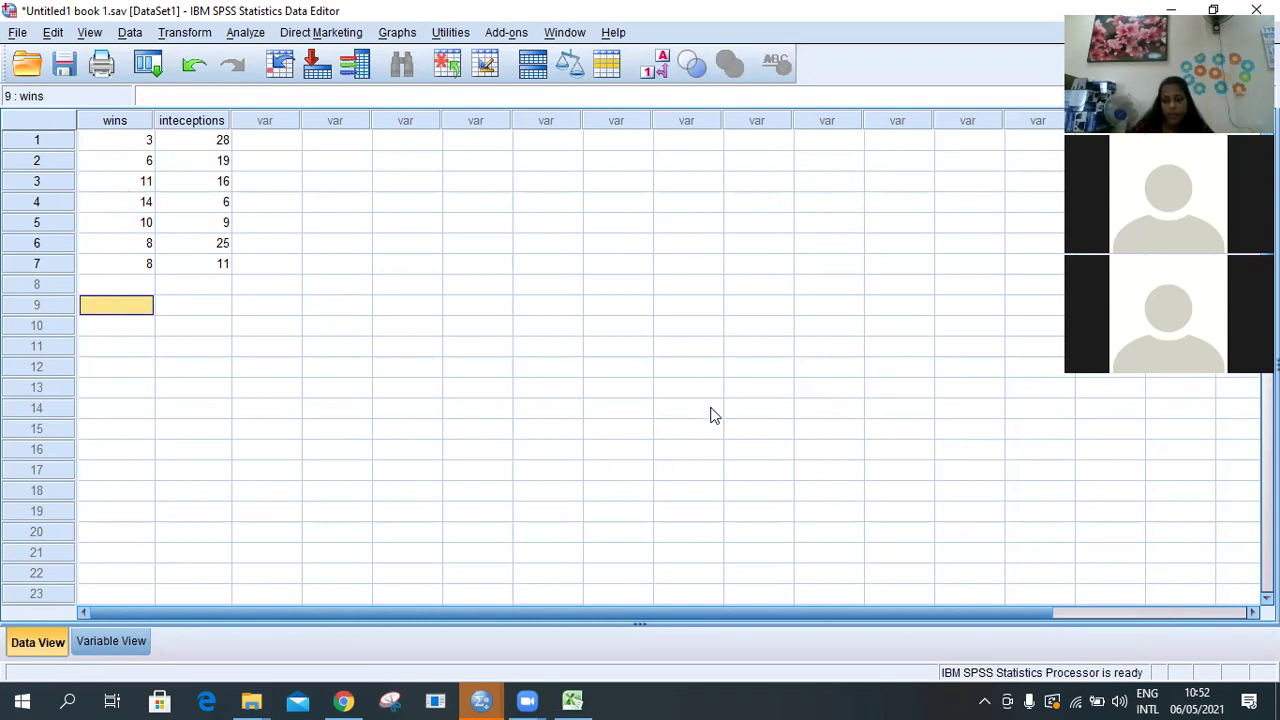
click(308, 367)
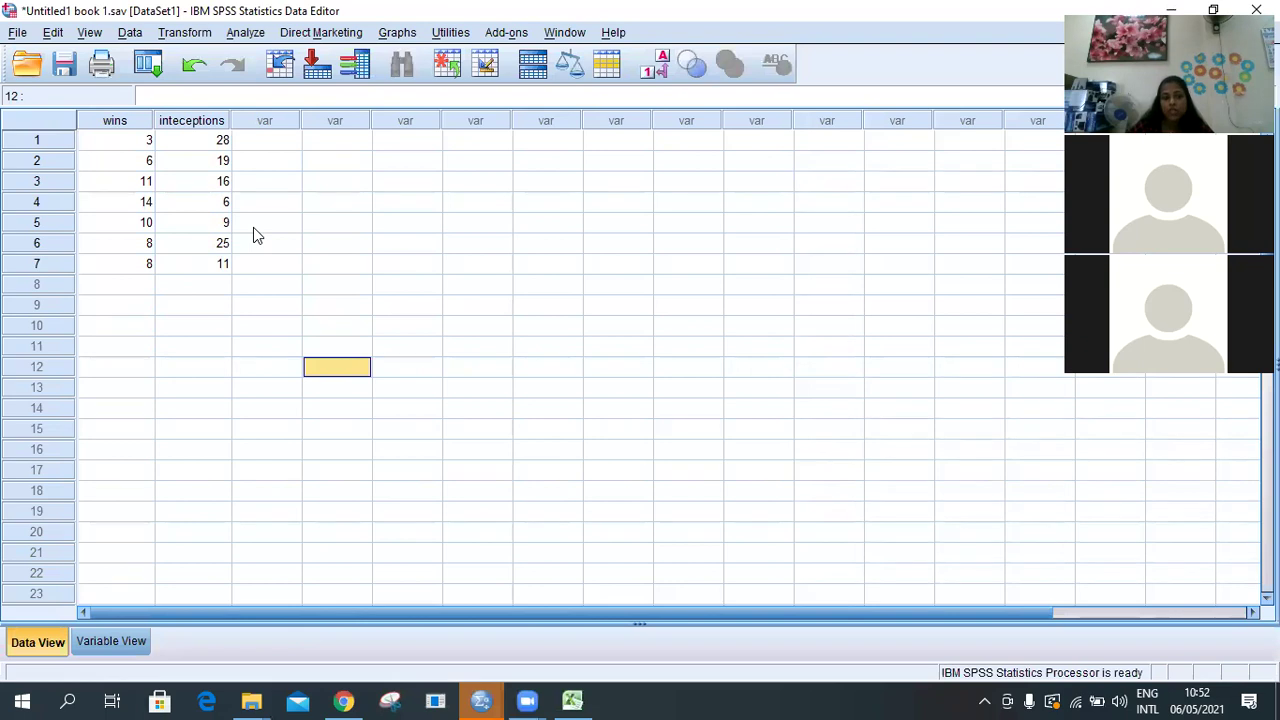
Set up a linear regression with wins as the dependent variable and inteceptions as the independent variable
click(246, 33)
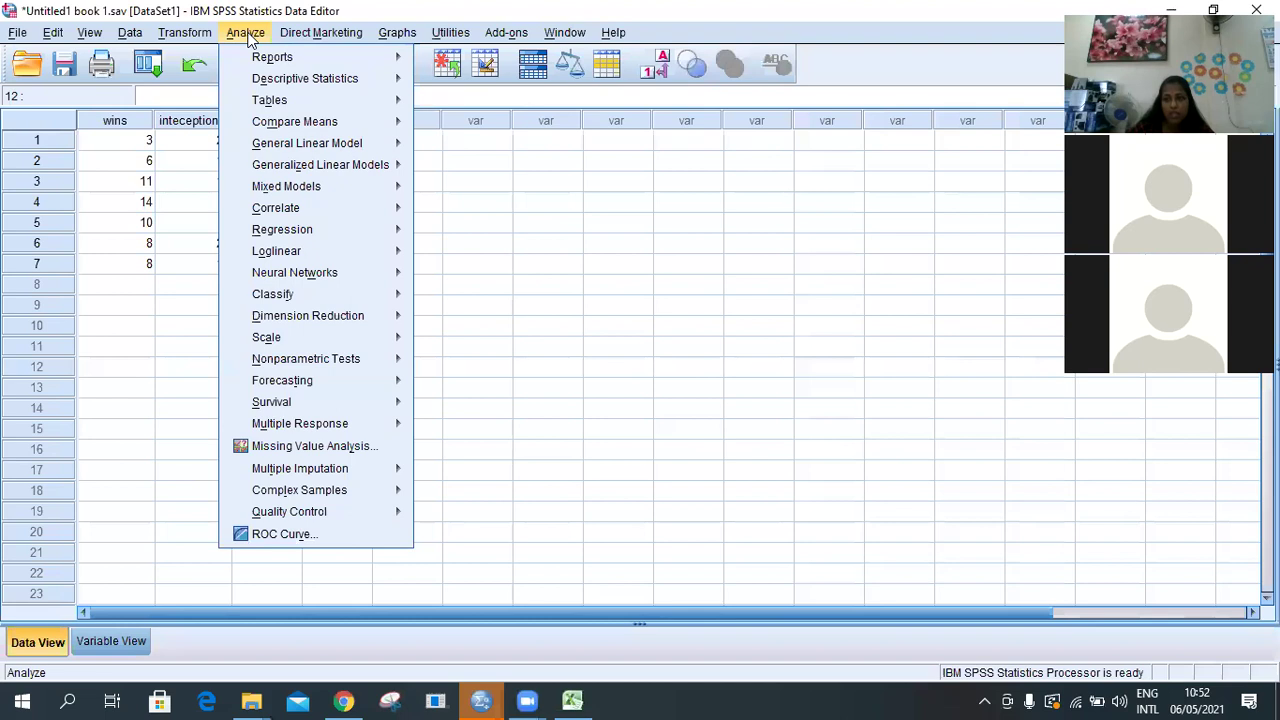
mouse_move(322, 240)
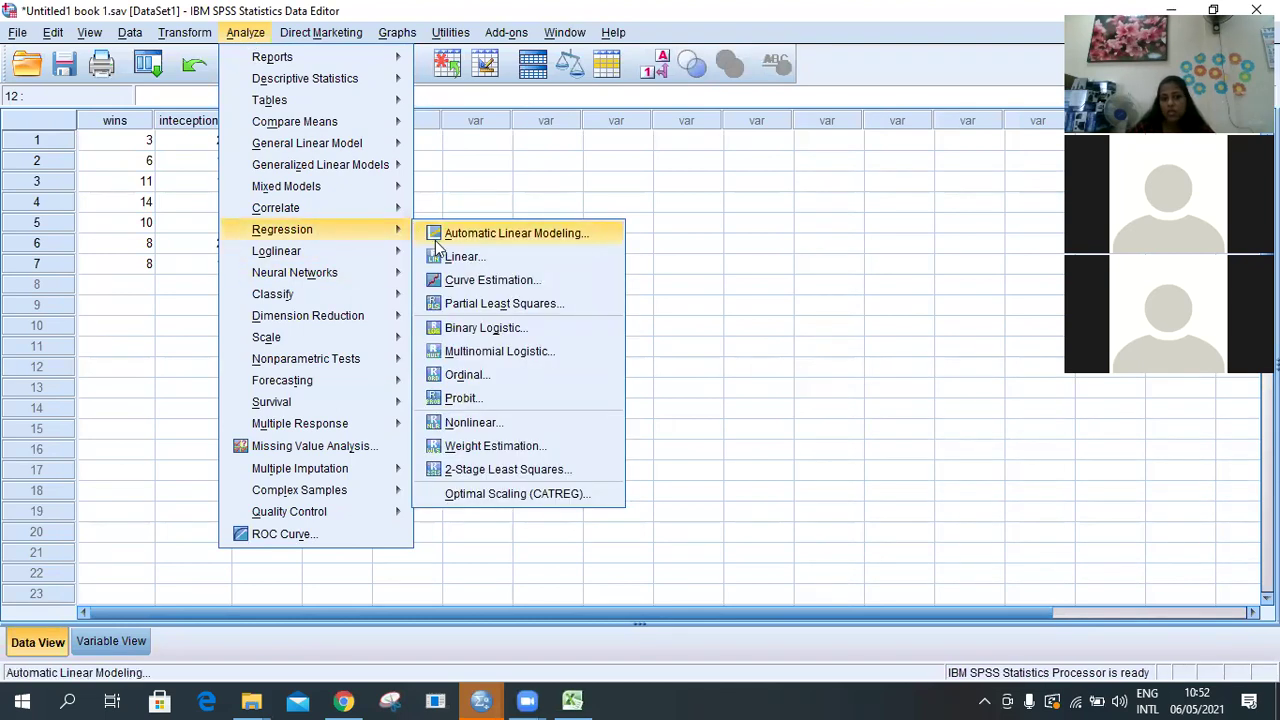
click(437, 256)
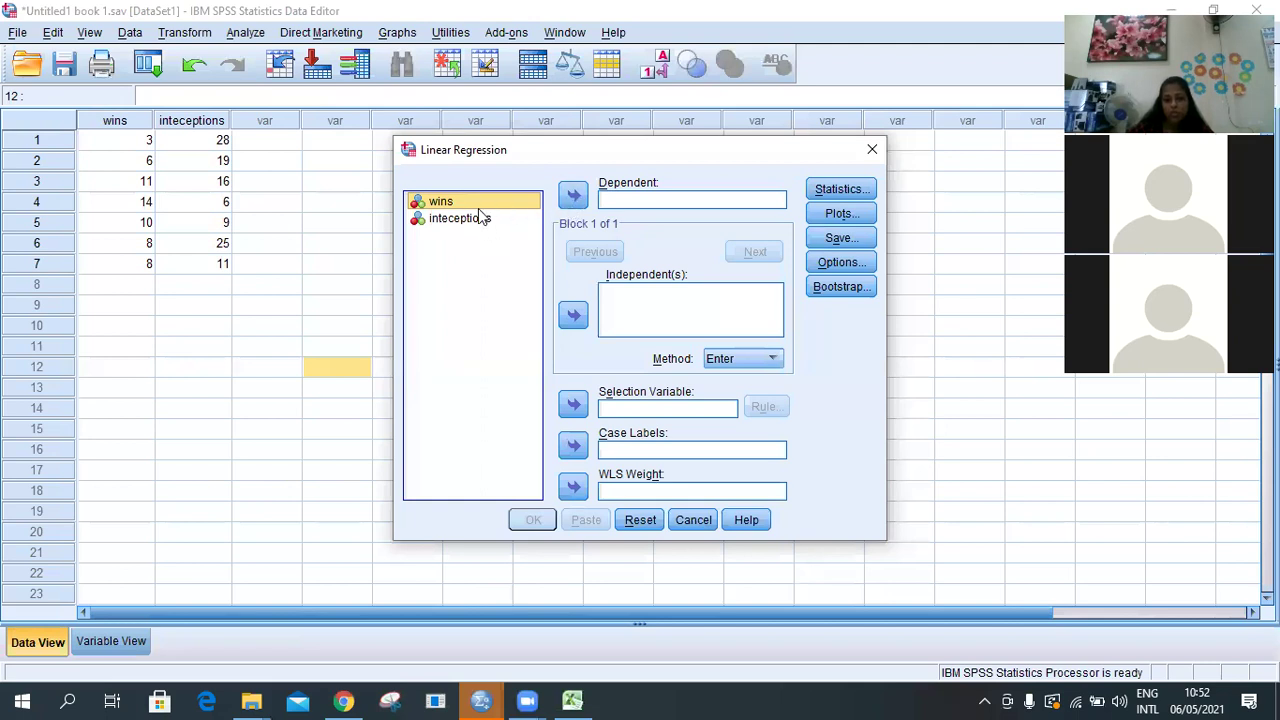
click(573, 195)
click(503, 204)
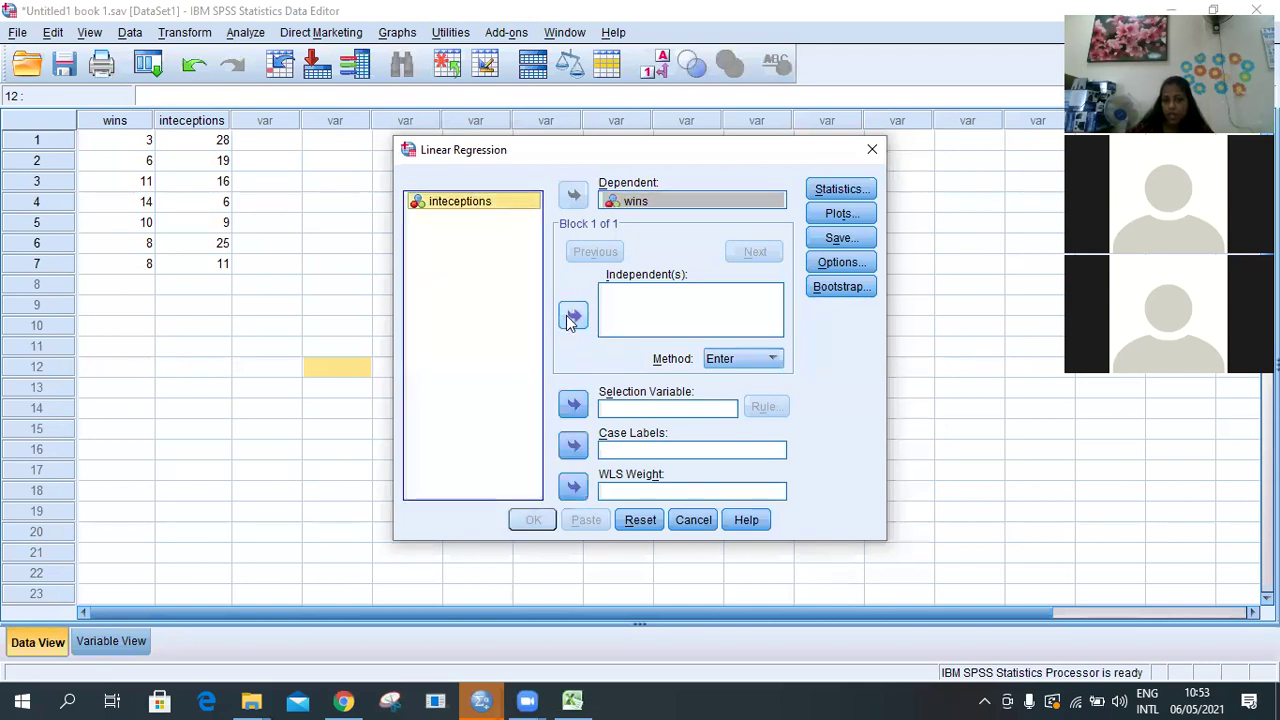
click(572, 317)
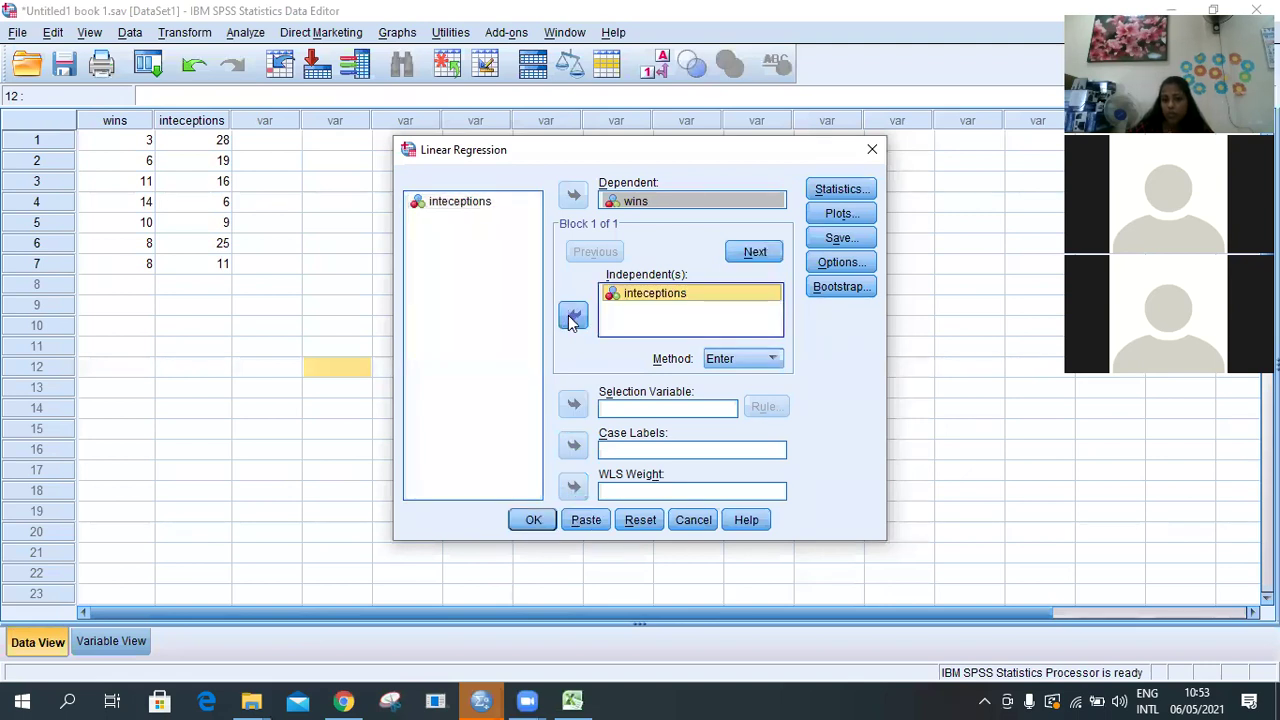
Add confidence intervals, R squared change and descriptives to the regression statistics, alongside estimates and model fit
click(843, 197)
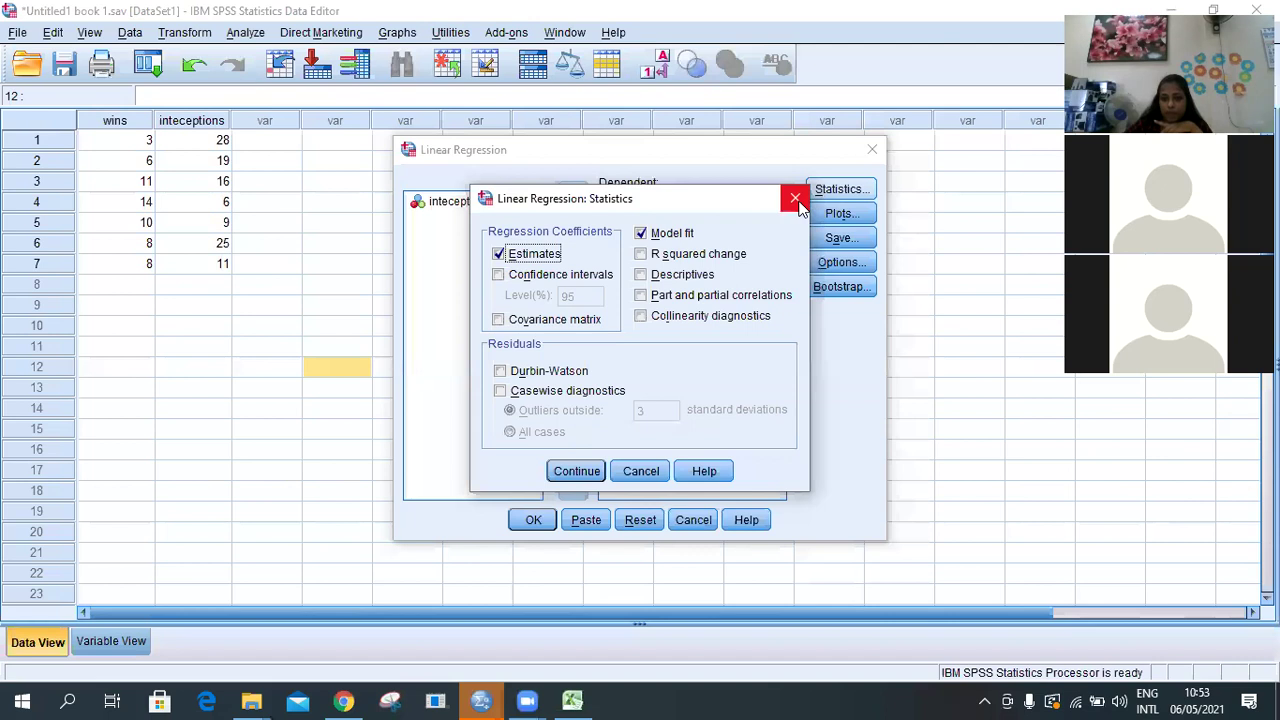
click(796, 201)
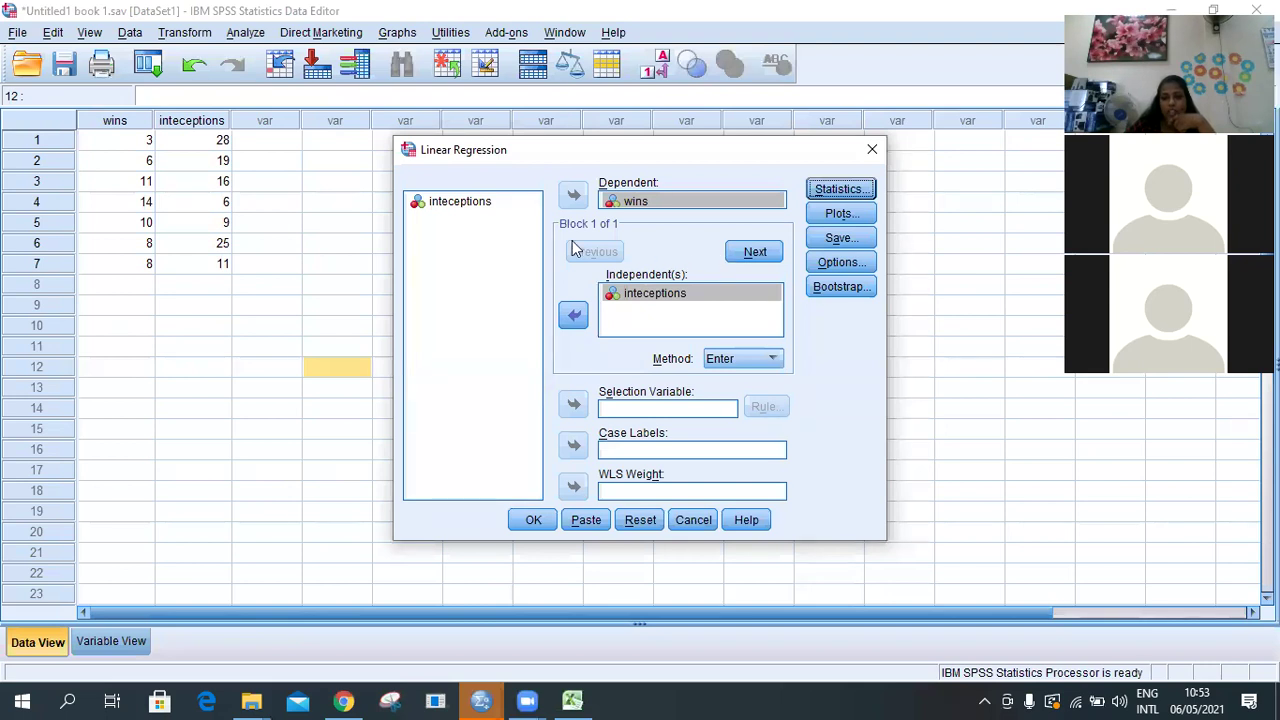
click(840, 192)
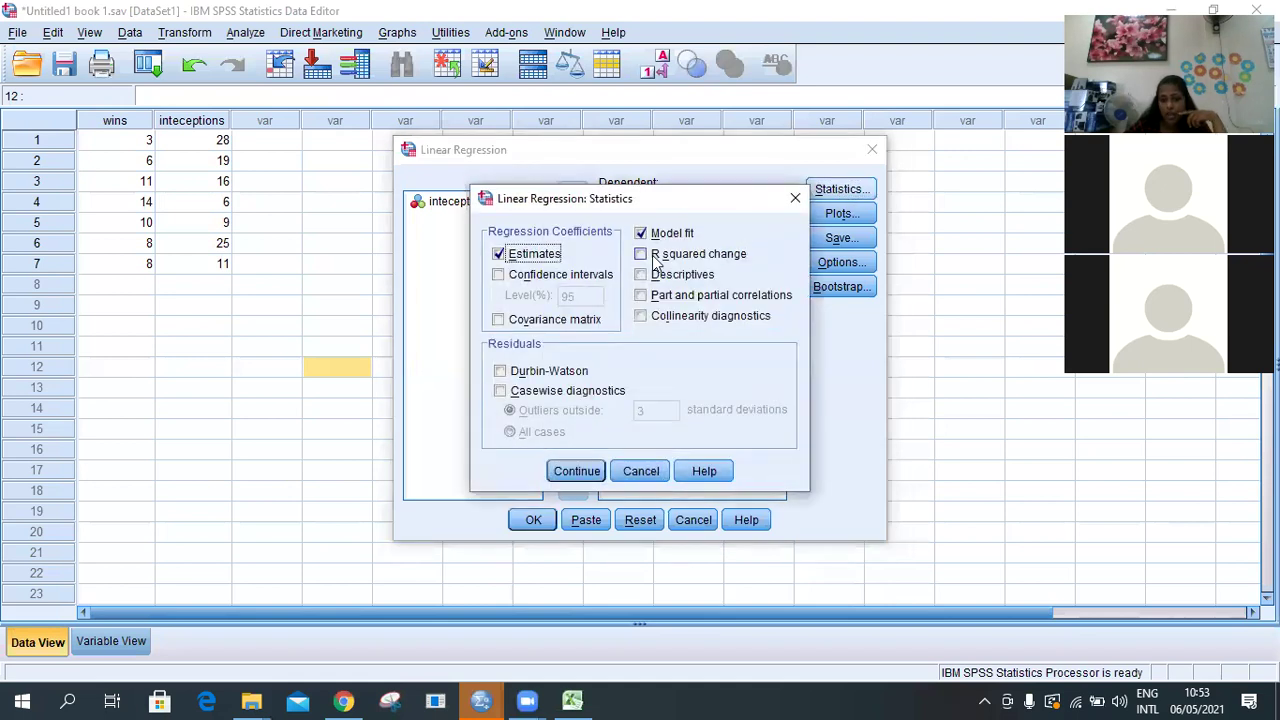
click(499, 276)
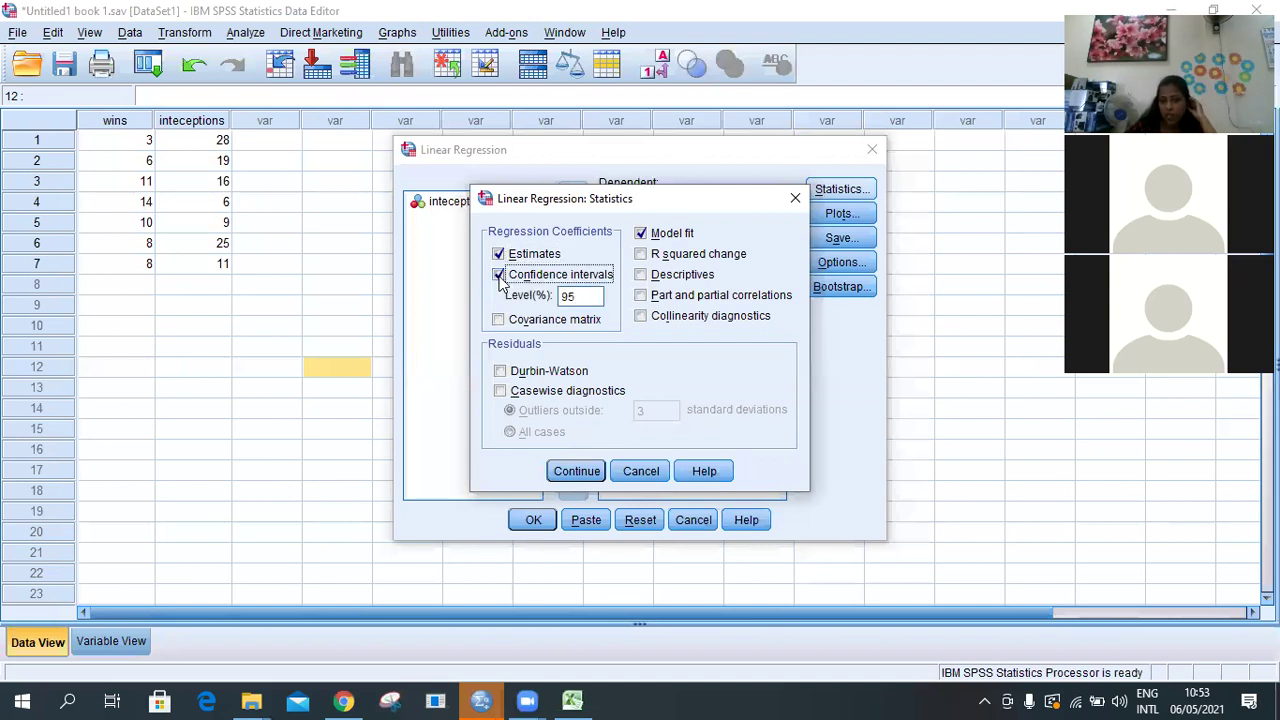
click(641, 256)
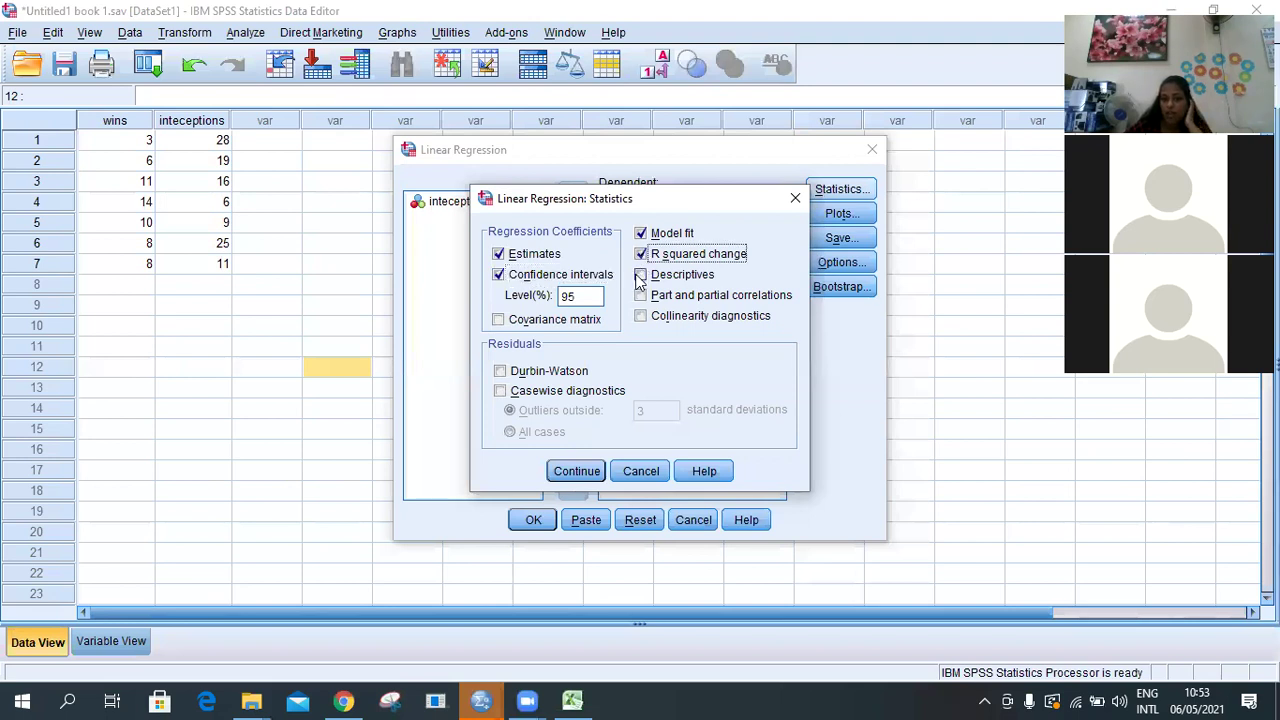
click(640, 275)
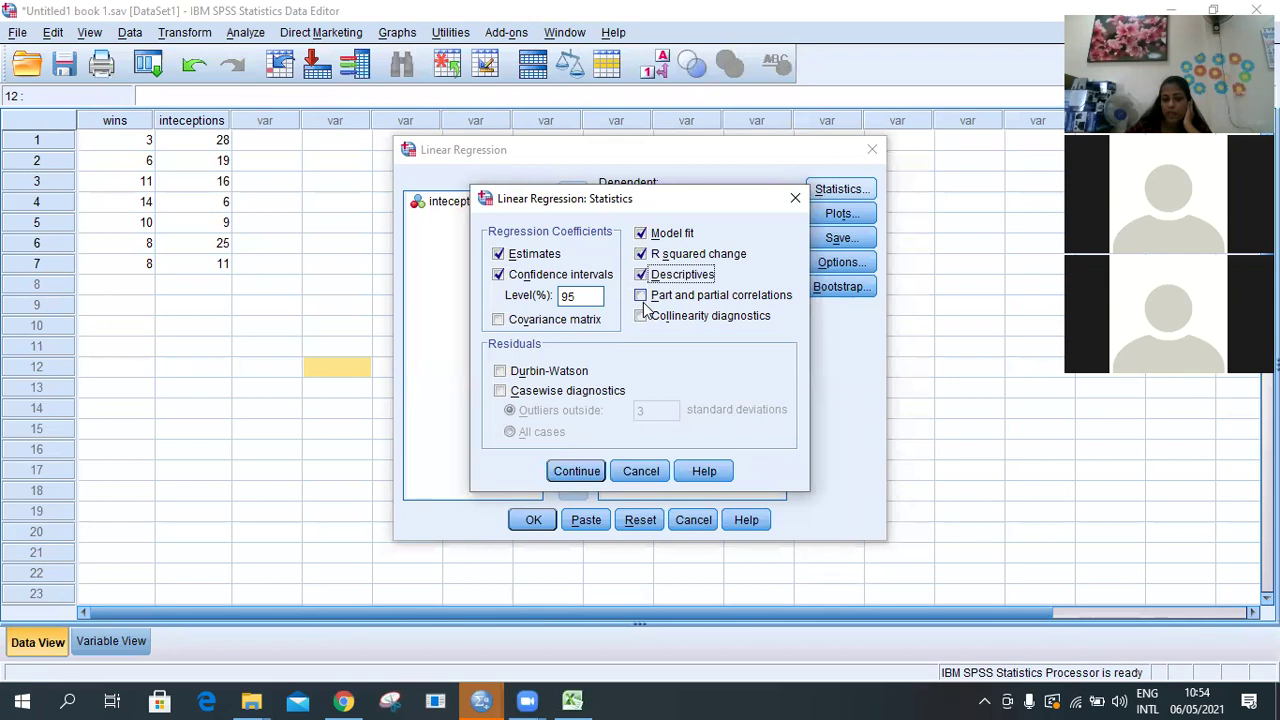
click(581, 474)
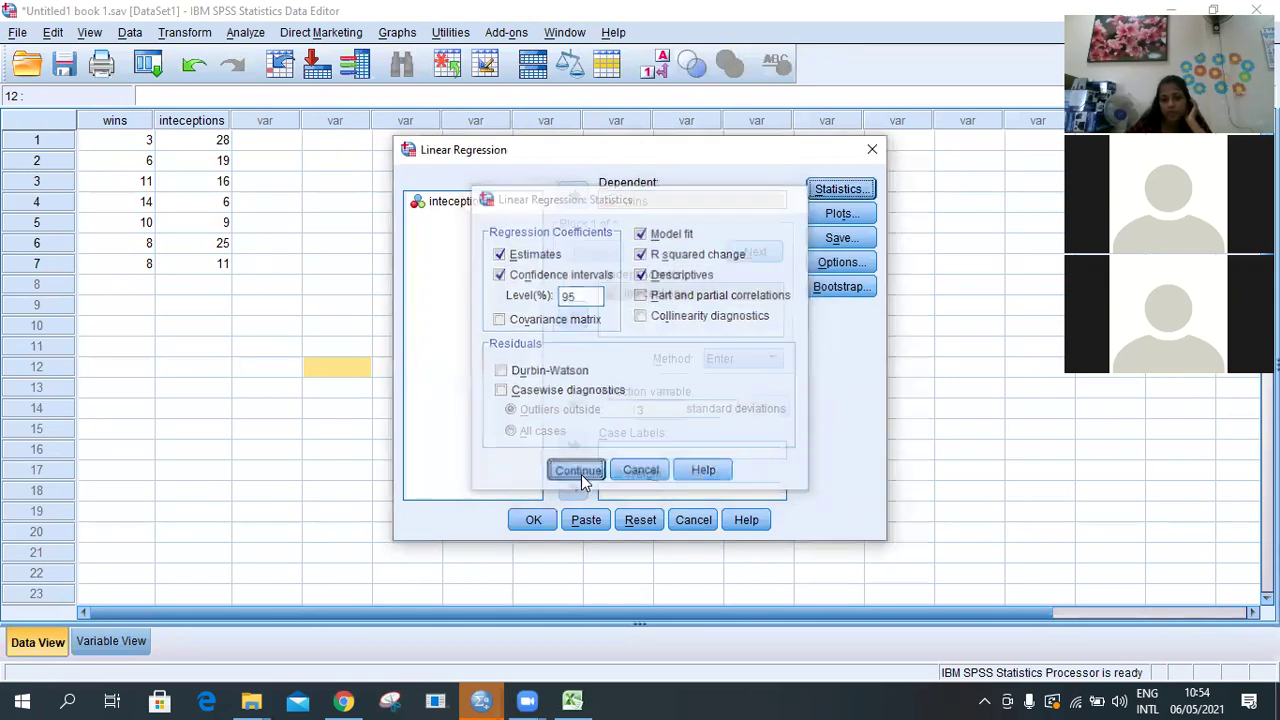
Include a histogram of the standardized residuals and run the linear regression
click(840, 214)
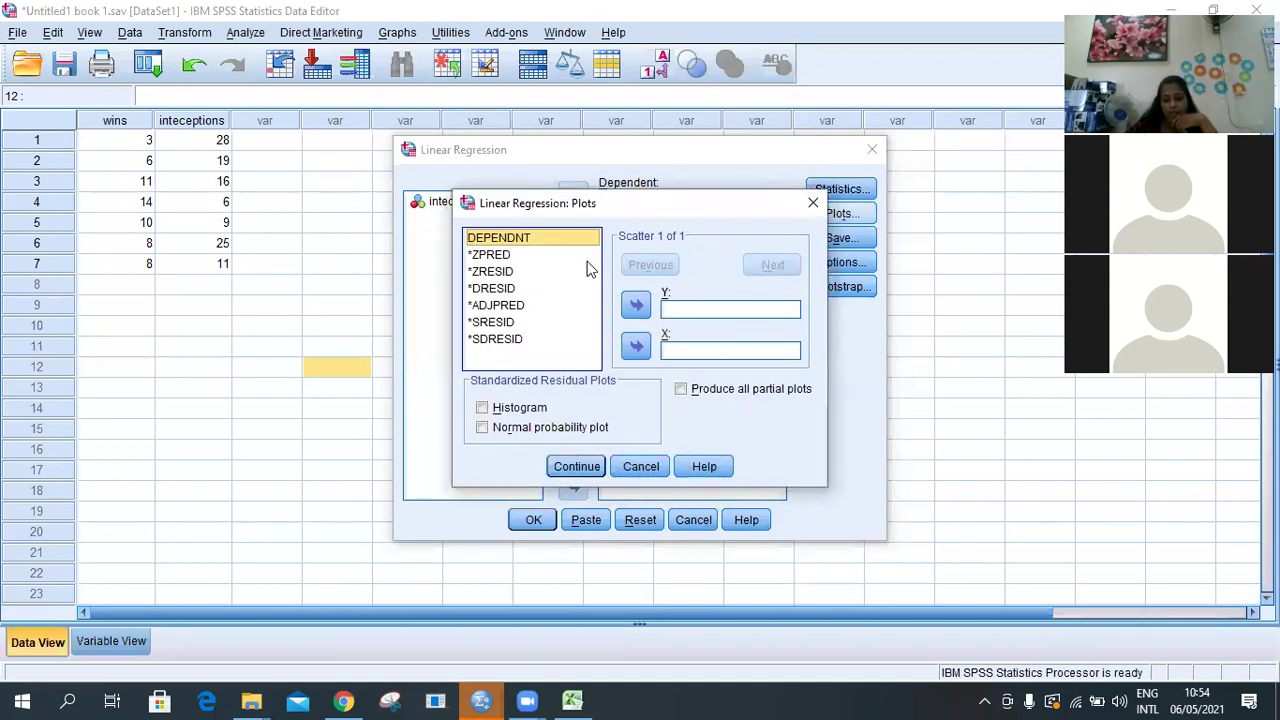
click(483, 409)
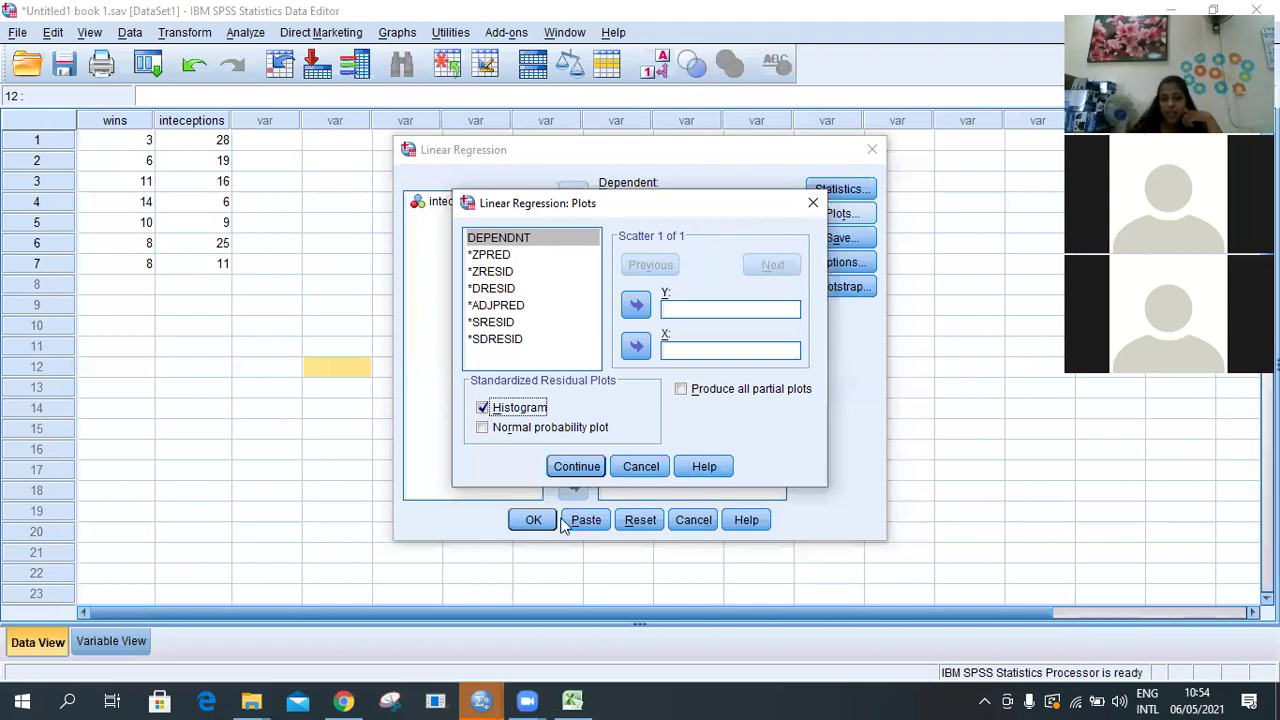
click(577, 470)
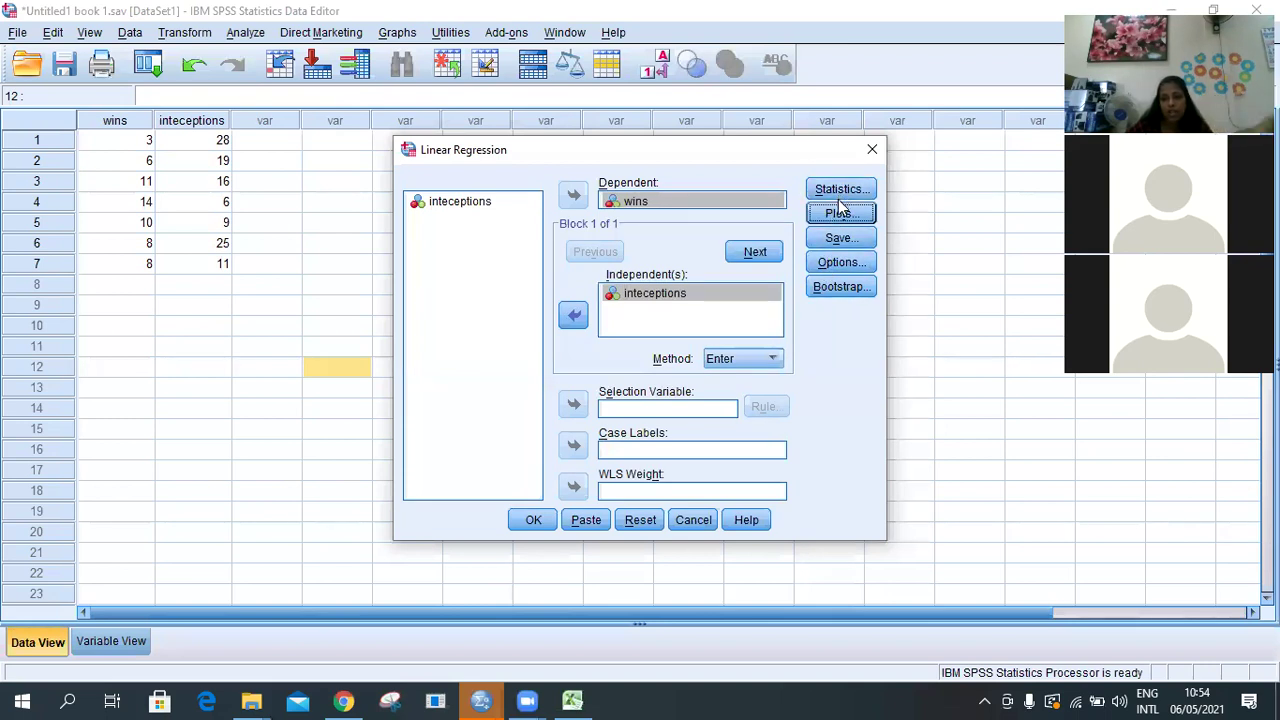
click(532, 521)
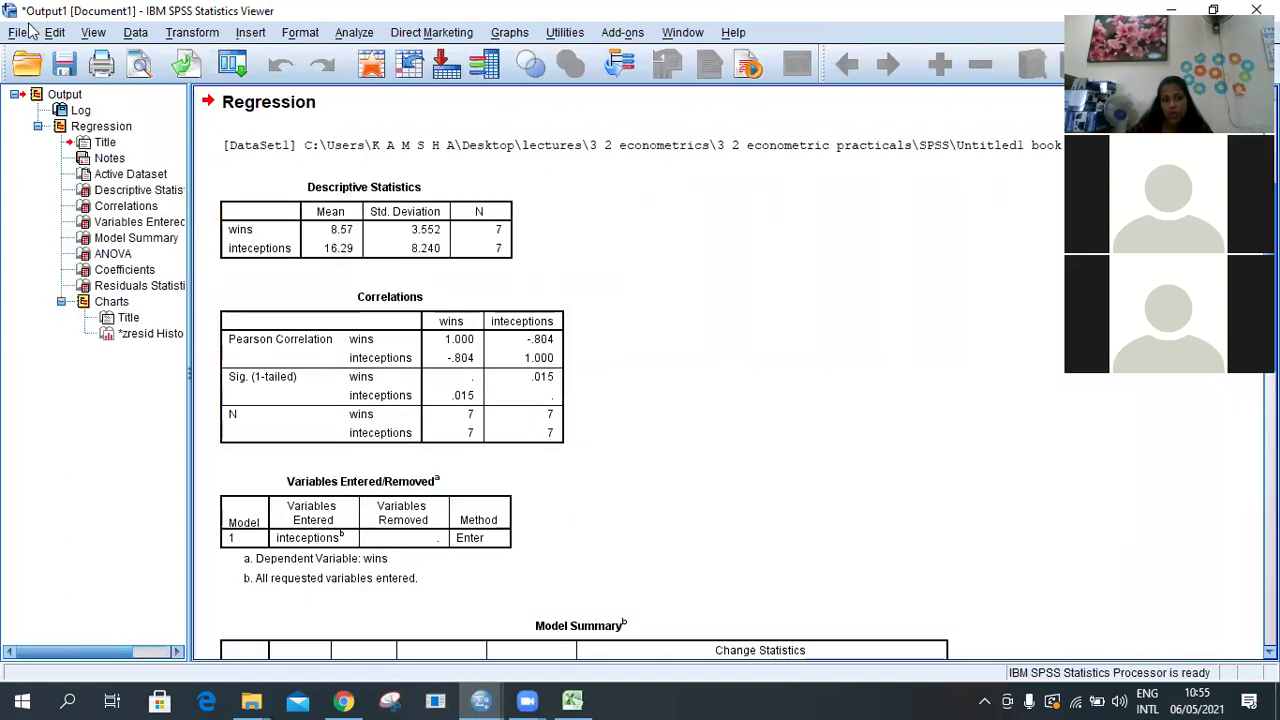
Look through the regression output tables, from the descriptive statistics down to the residuals statistics
scroll(349, 294, down, 10)
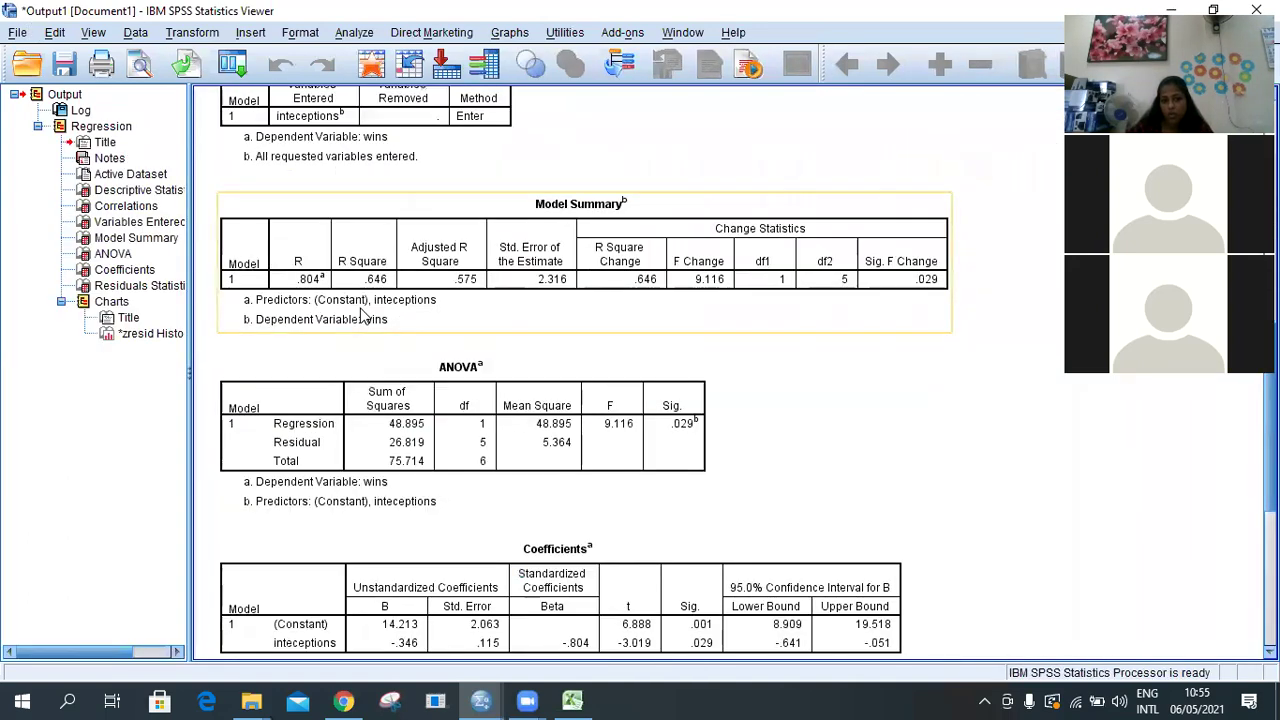
scroll(490, 375, down, 5)
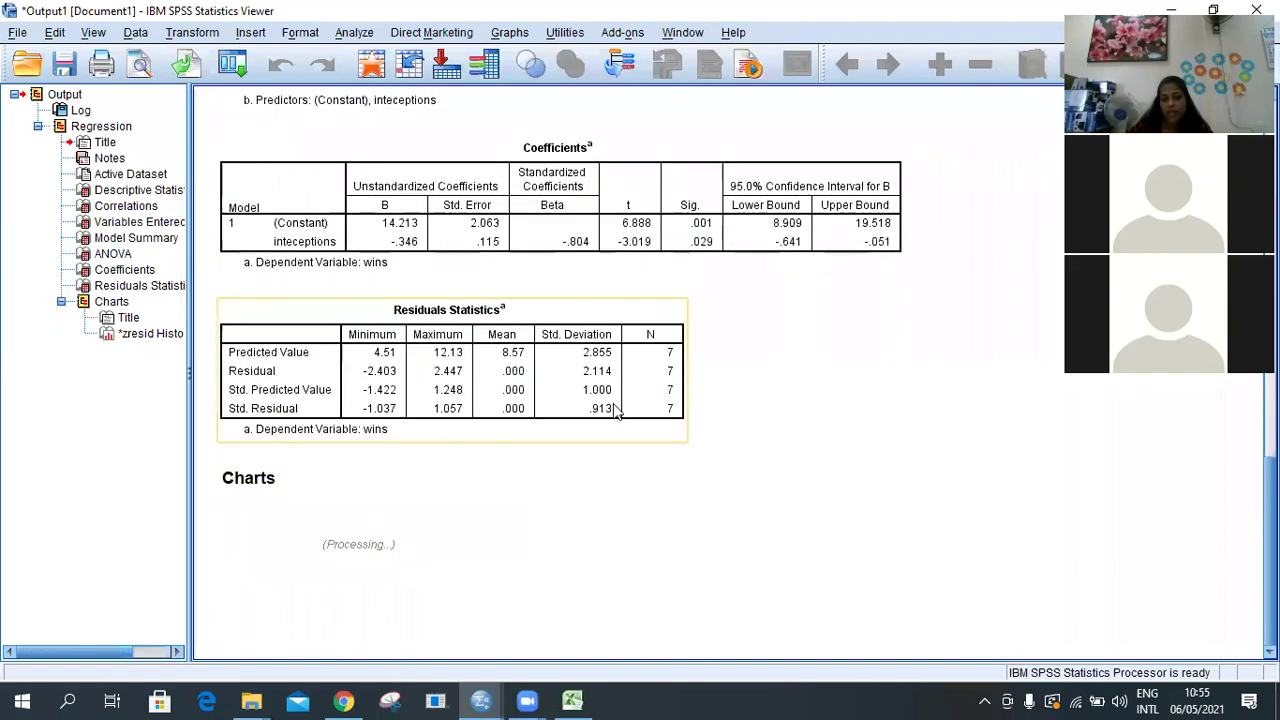
scroll(605, 410, up, 10)
scroll(613, 408, up, 3)
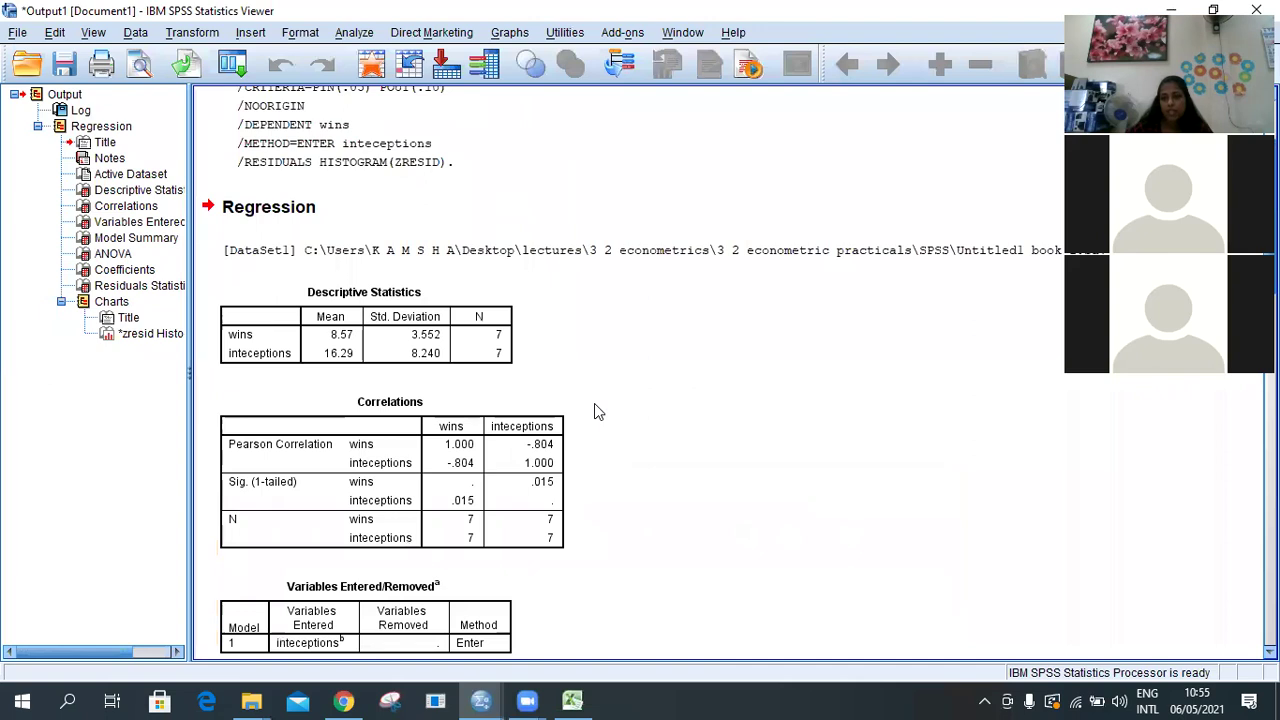
Switch to Excel to check the regression summary on Sheet5 of book 1, and return to the SPSS output
click(566, 699)
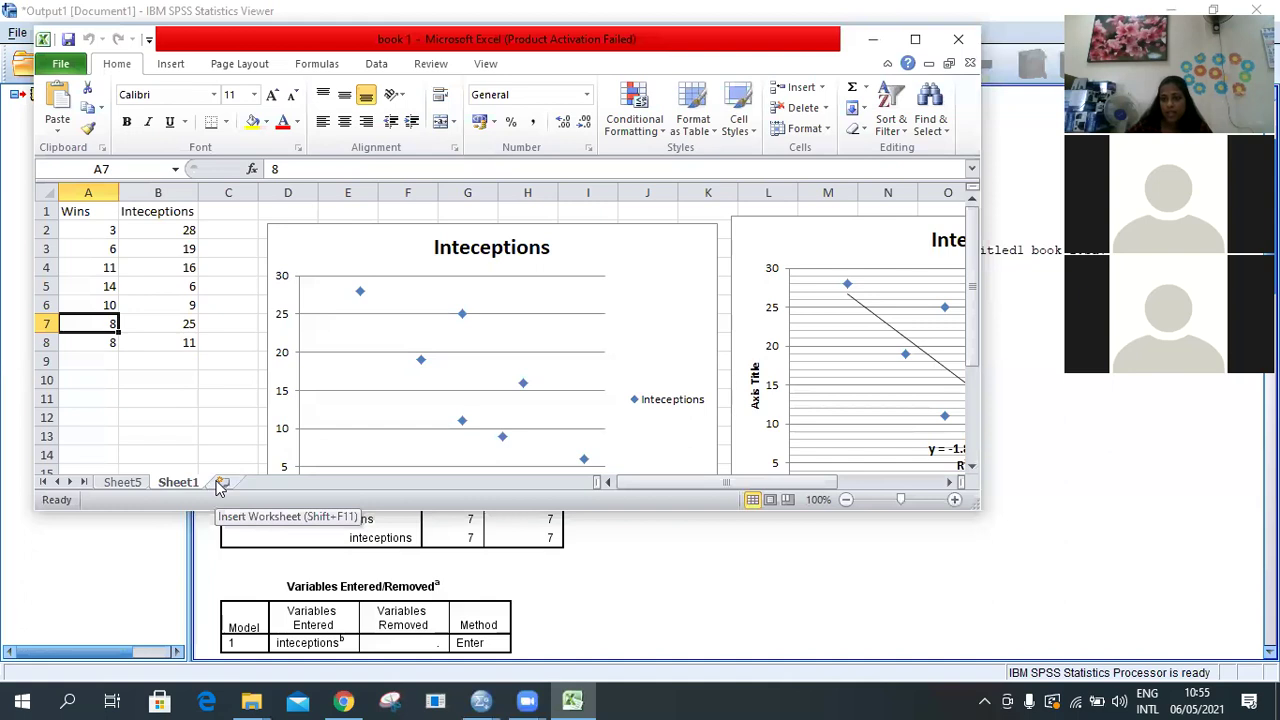
click(140, 482)
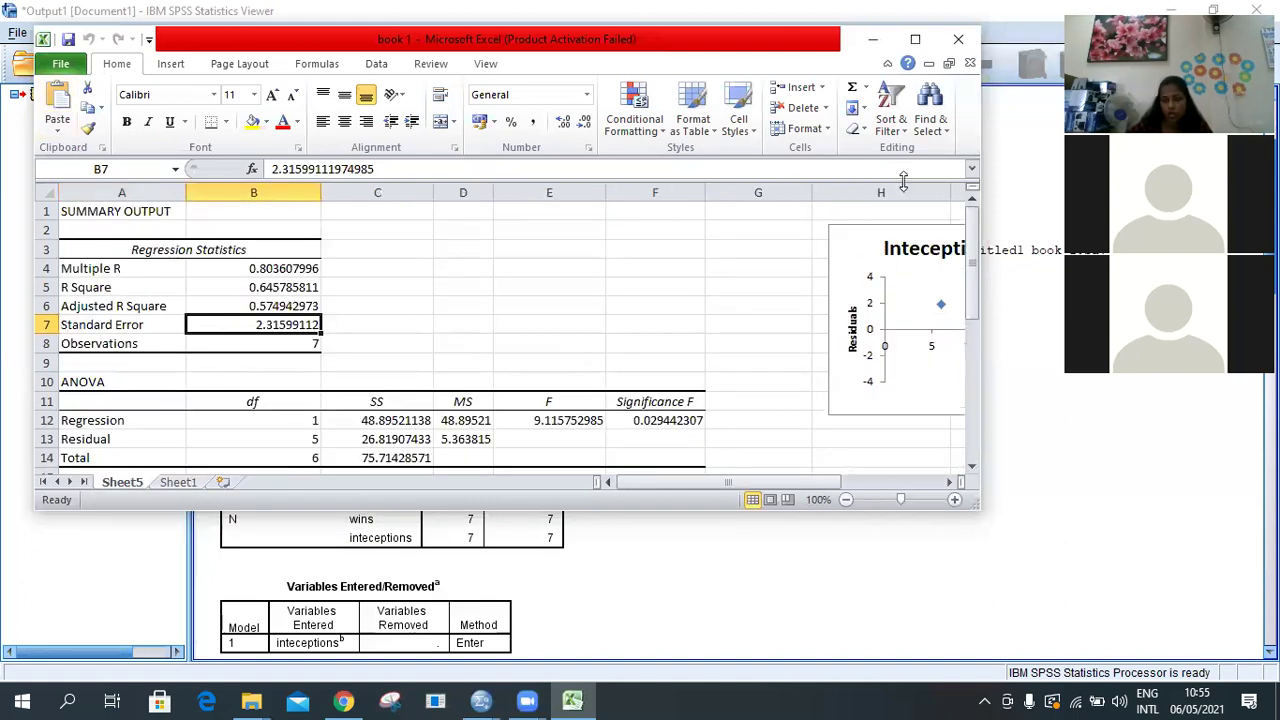
click(888, 41)
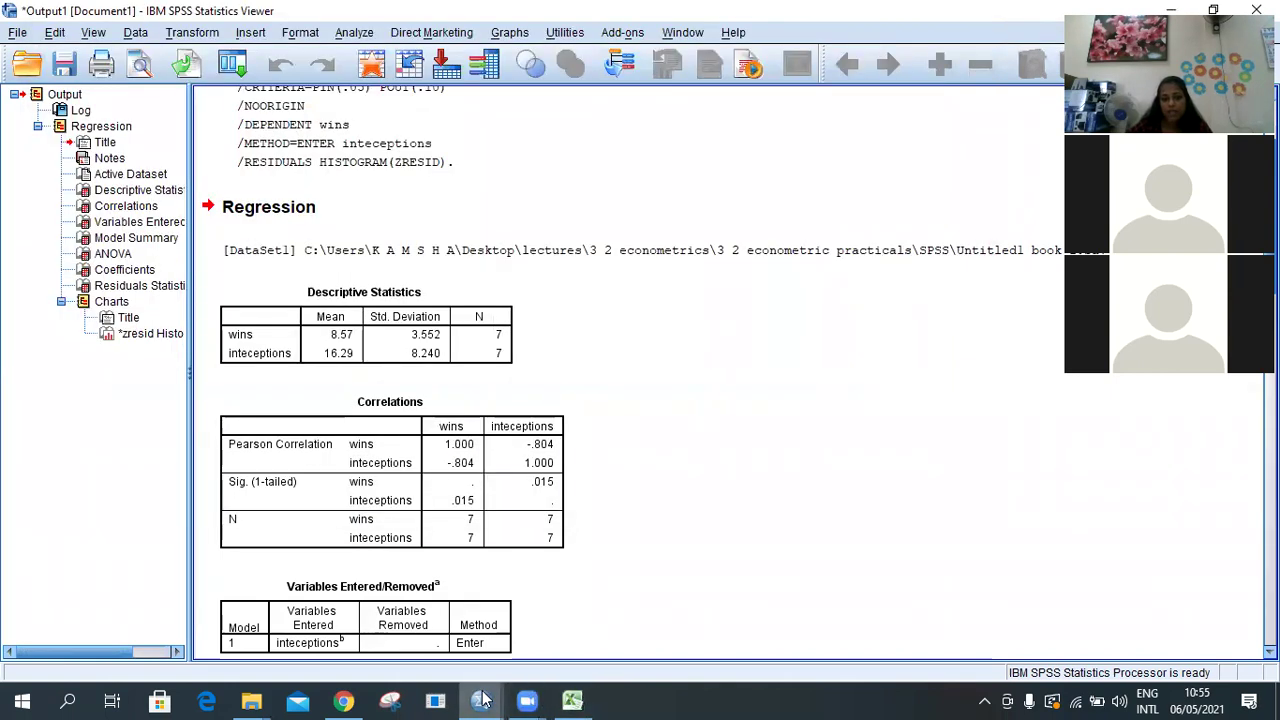
Close the empty Untitled1 [DataSet0] data window without saving its changes
mouse_move(481, 700)
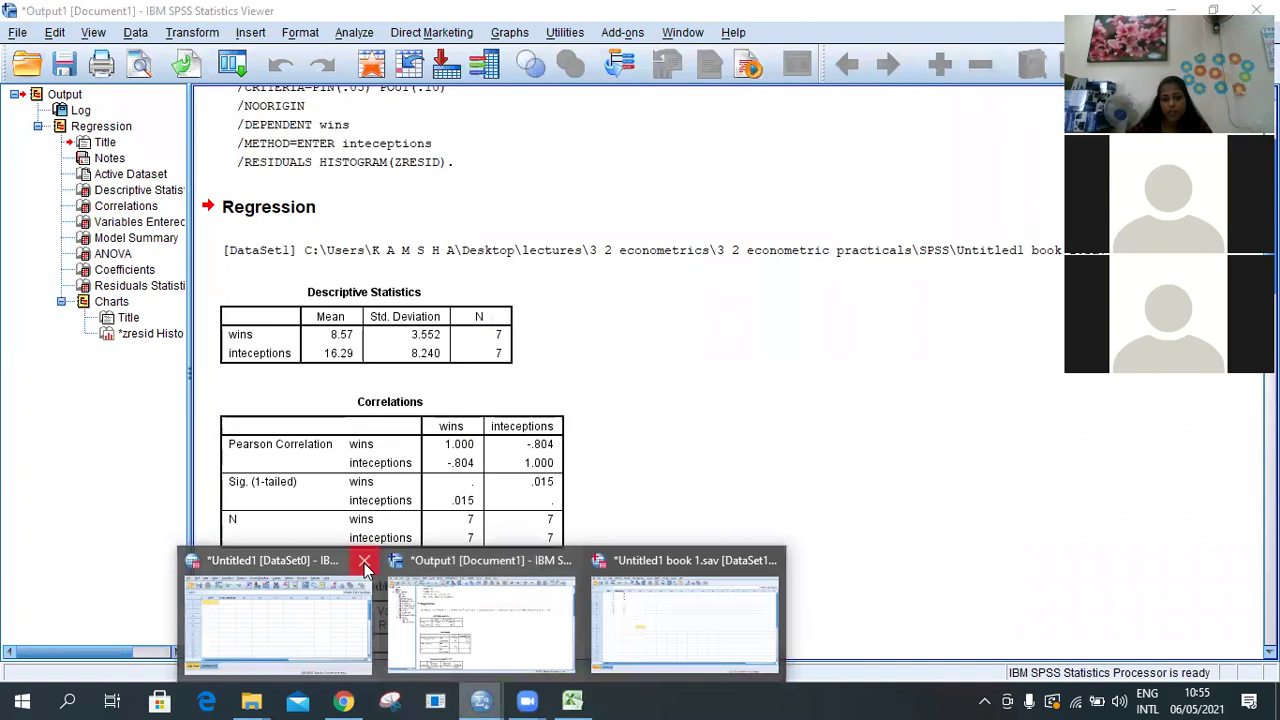
click(365, 564)
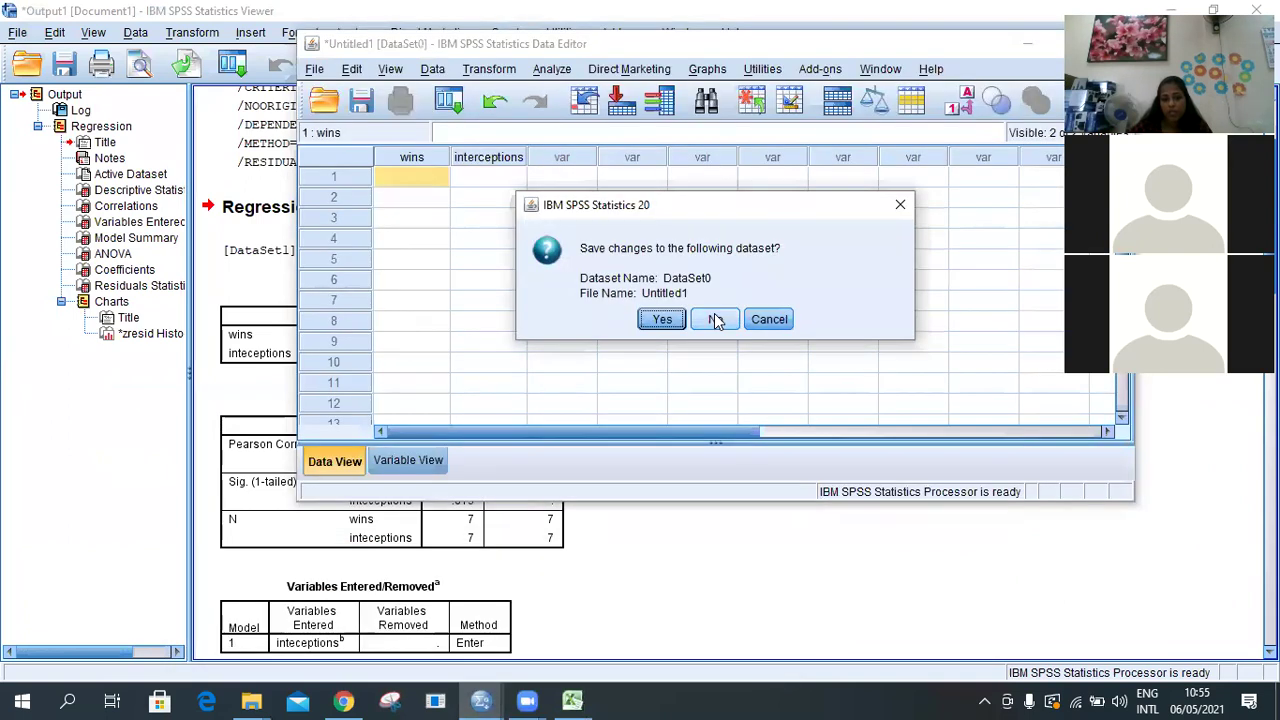
click(715, 319)
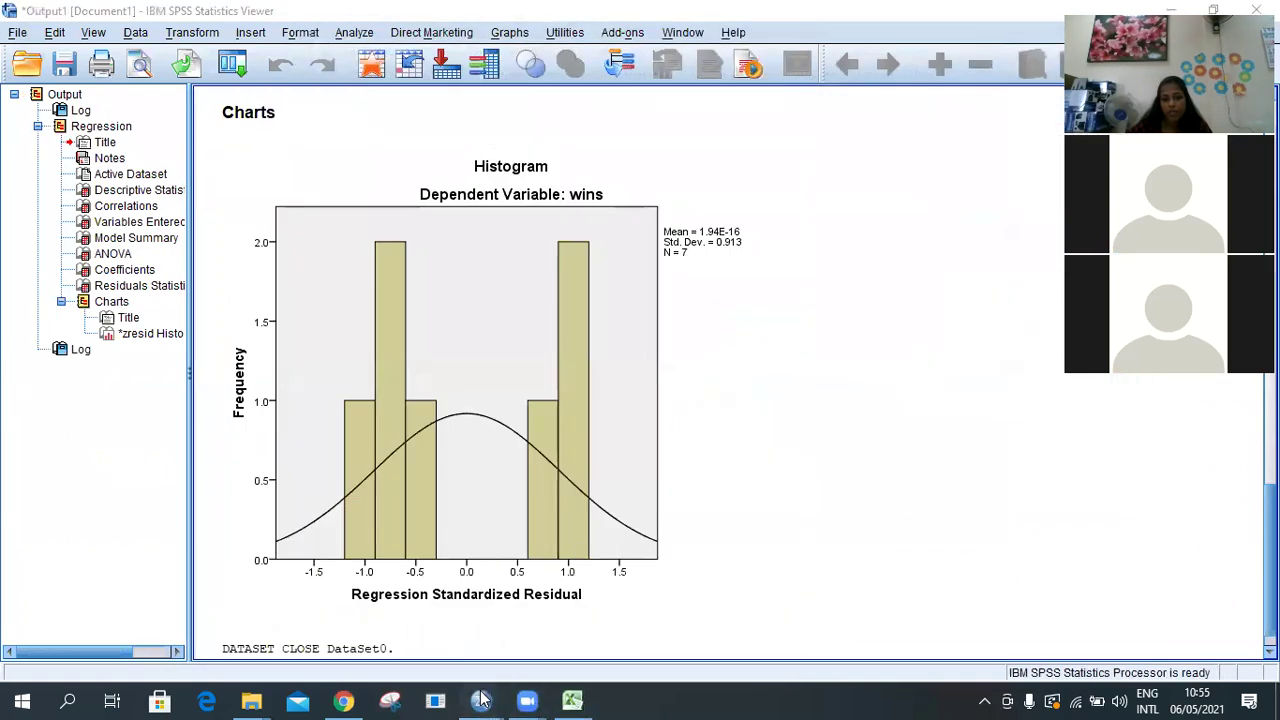
View the Untitled1 book 1 dataset, and minimize it and the SPSS folder window to show the desktop
mouse_move(481, 700)
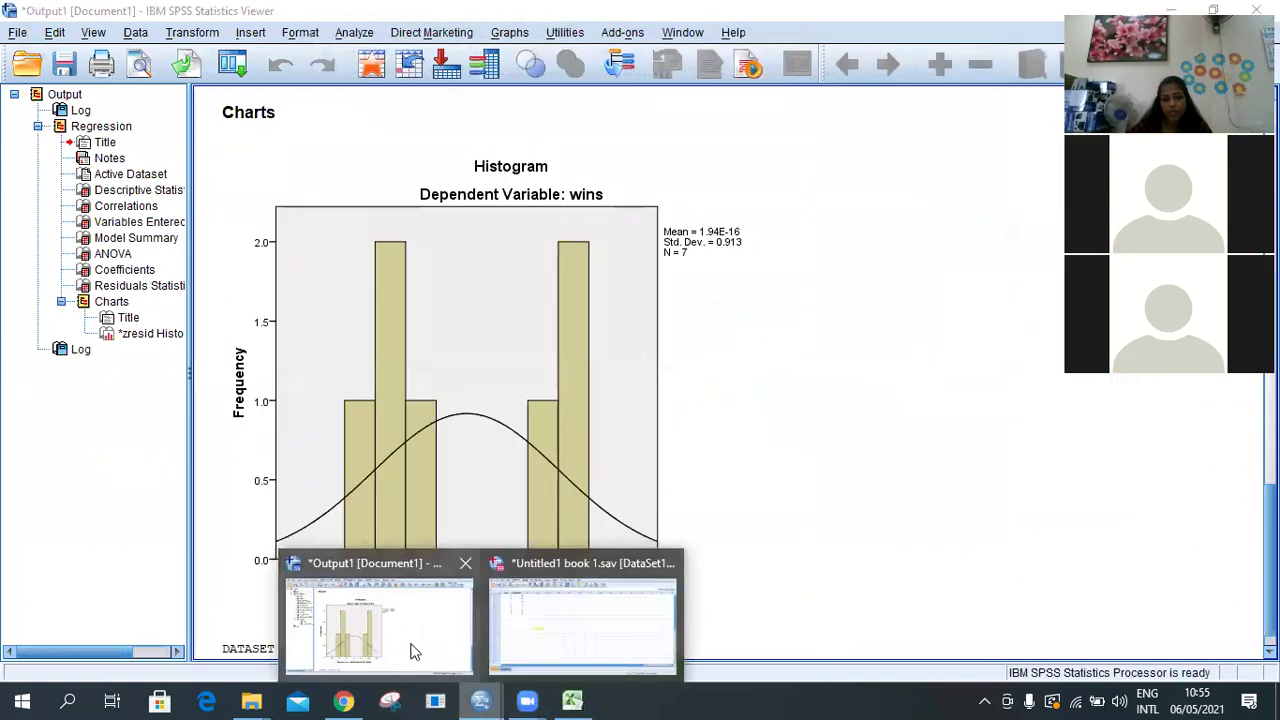
click(604, 616)
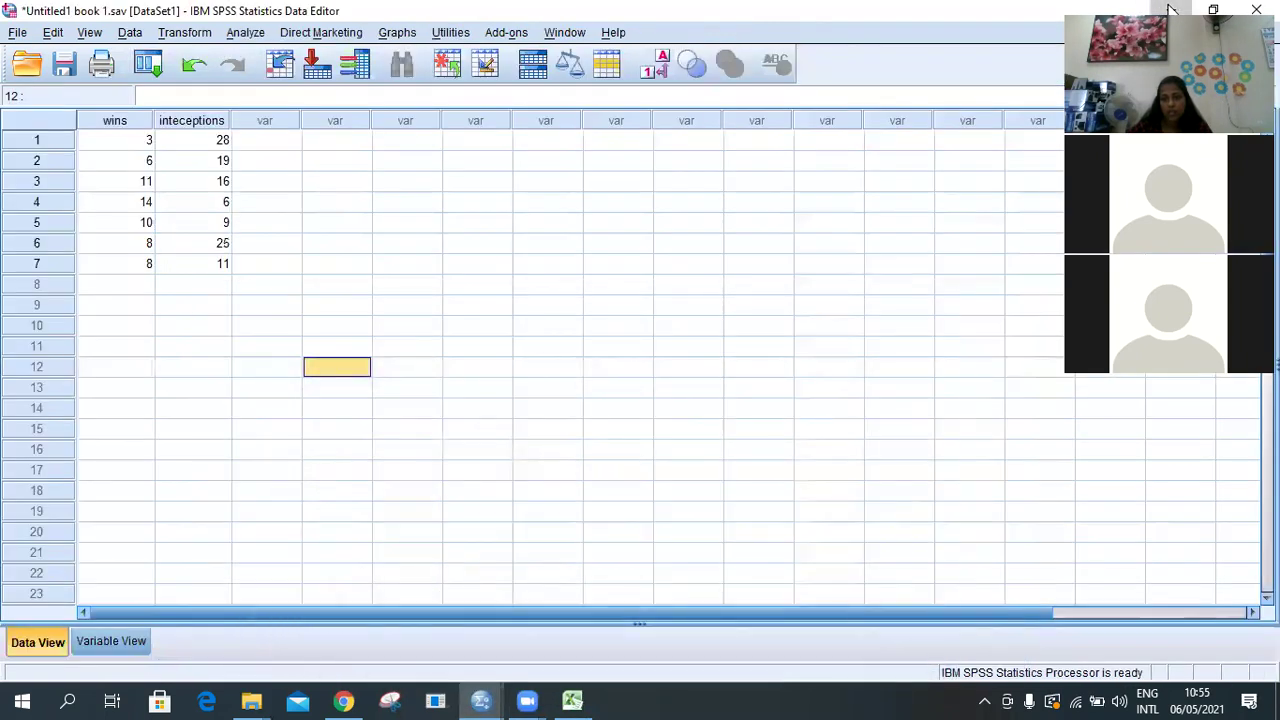
click(1172, 9)
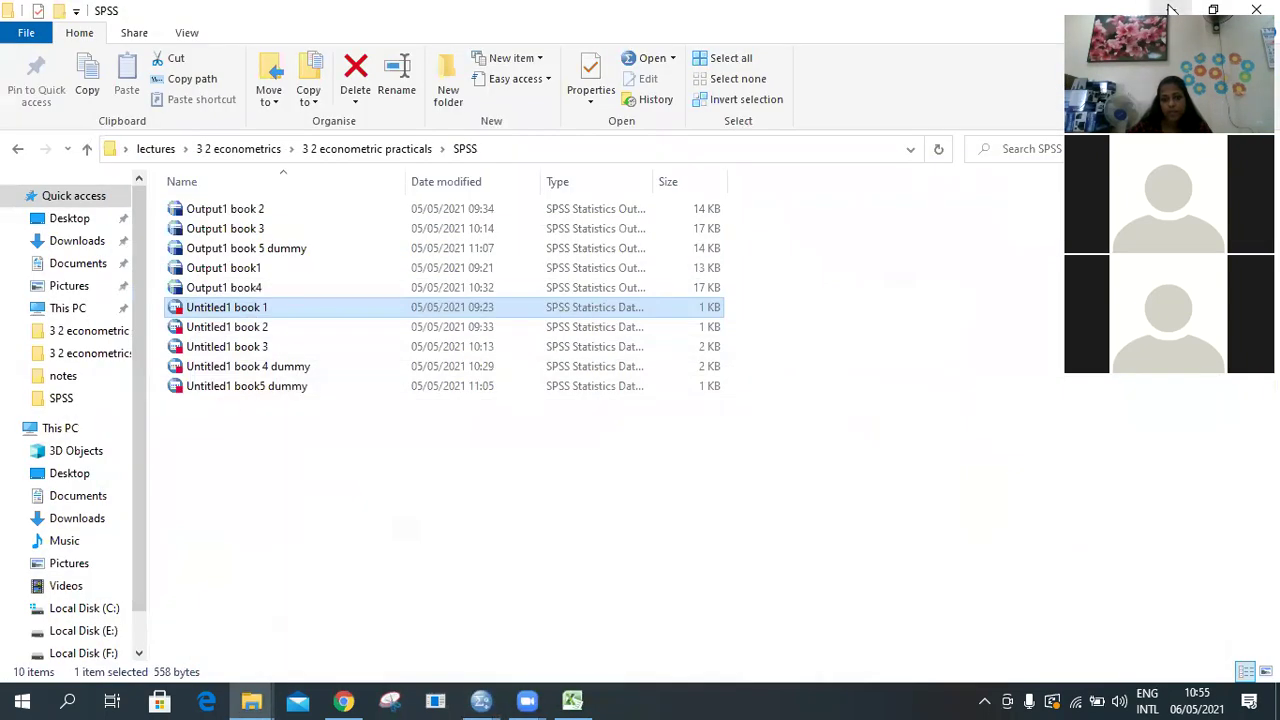
click(1172, 9)
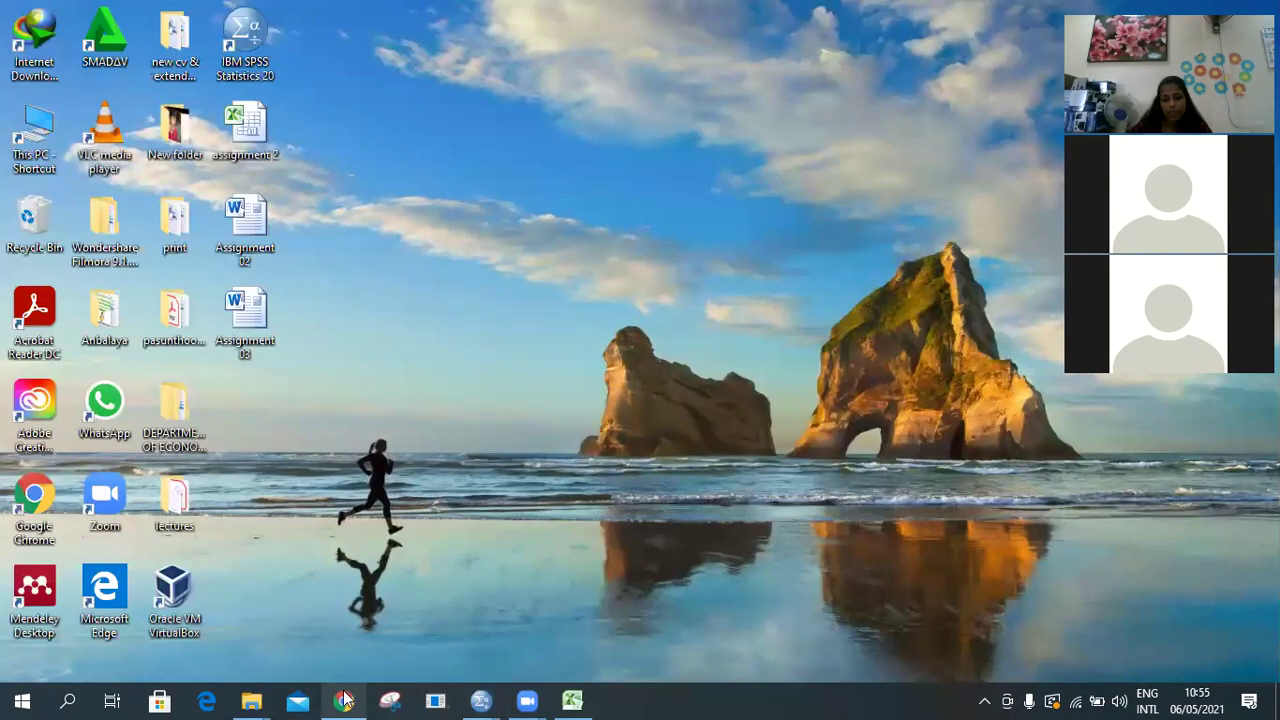
Bring back the SPSS folder window and switch to Excel to view the regression summary of Book 1
mouse_move(251, 700)
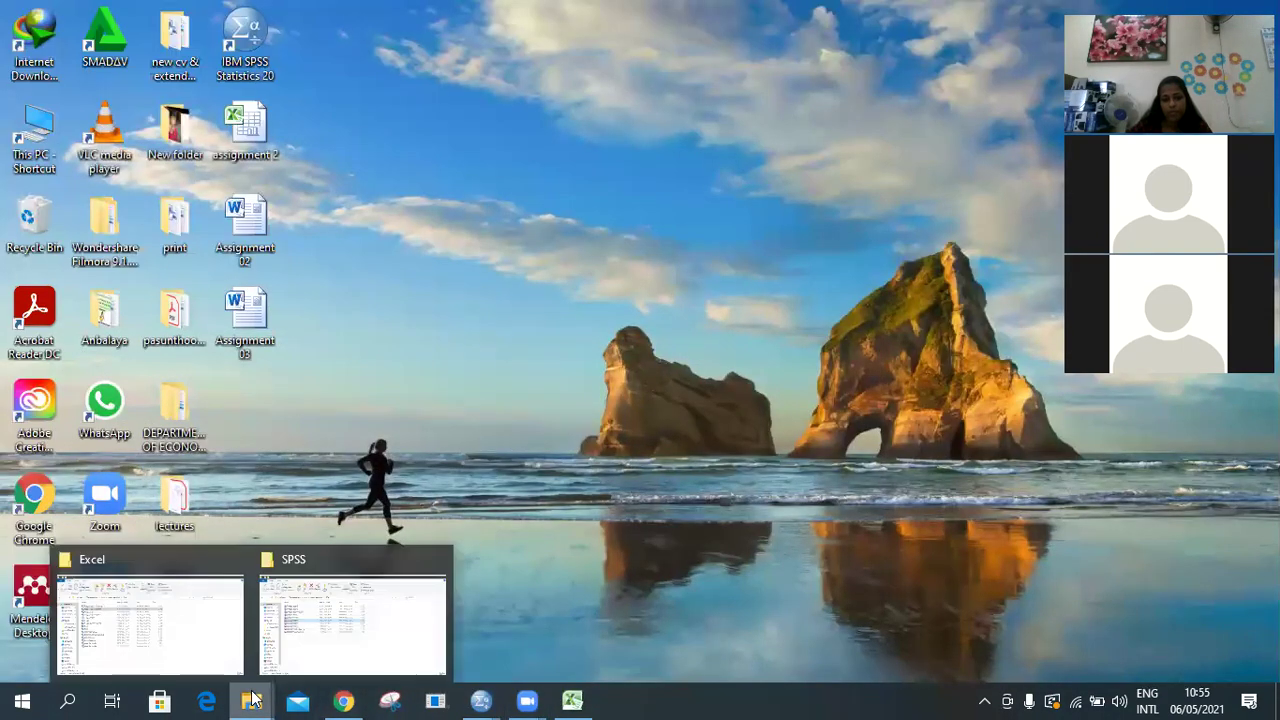
click(338, 640)
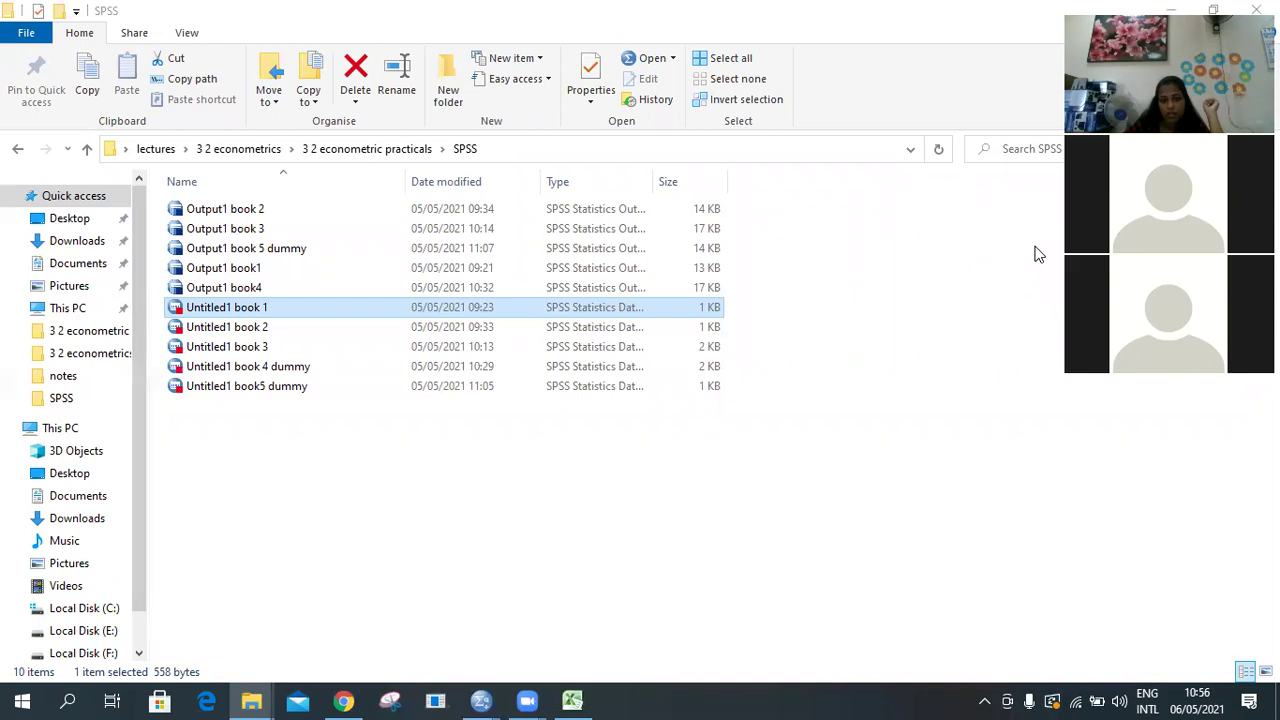
click(590, 700)
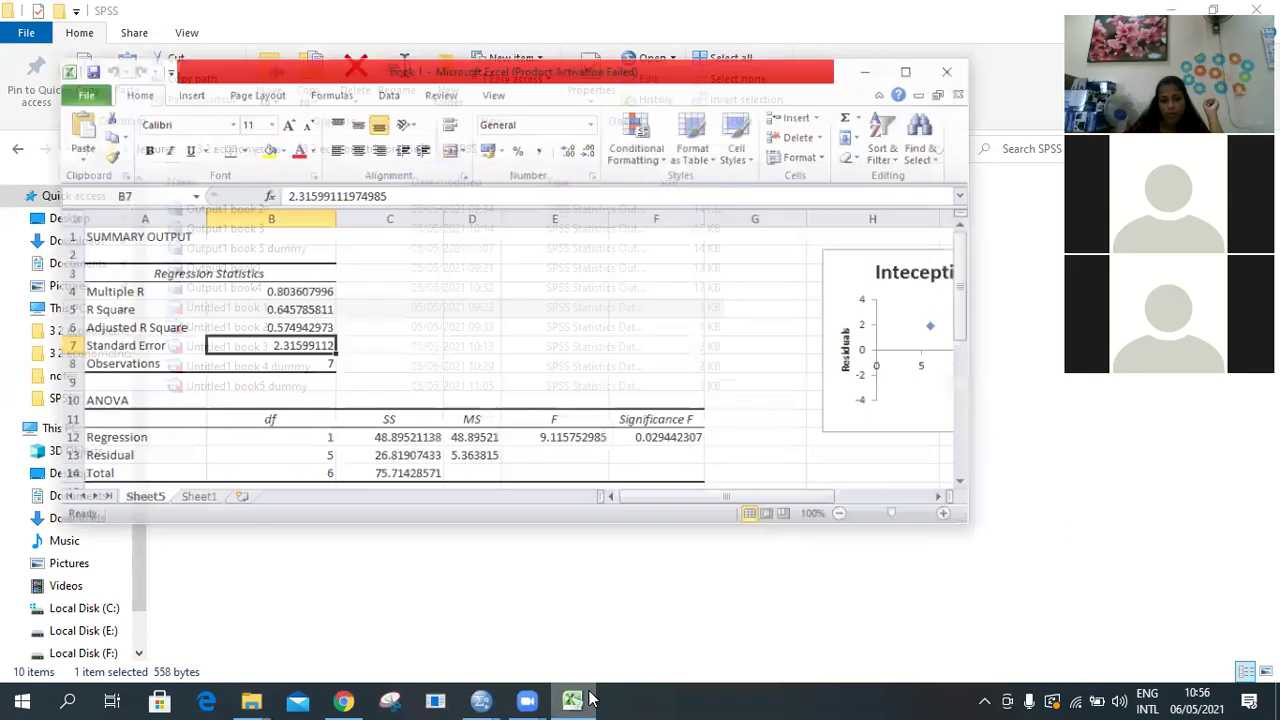
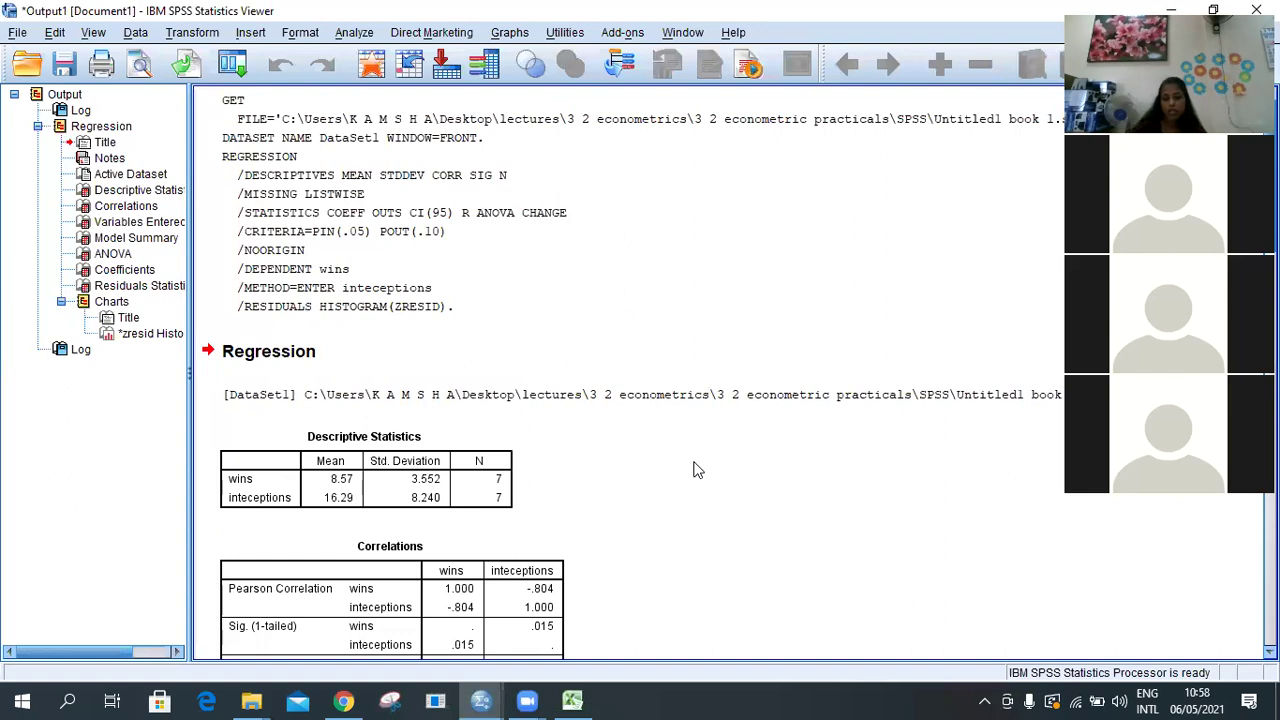
Examine the Descriptive Statistics and Correlations tables for wins and inteceptions in the SPSS output
click(506, 461)
scroll(506, 425, down, 2)
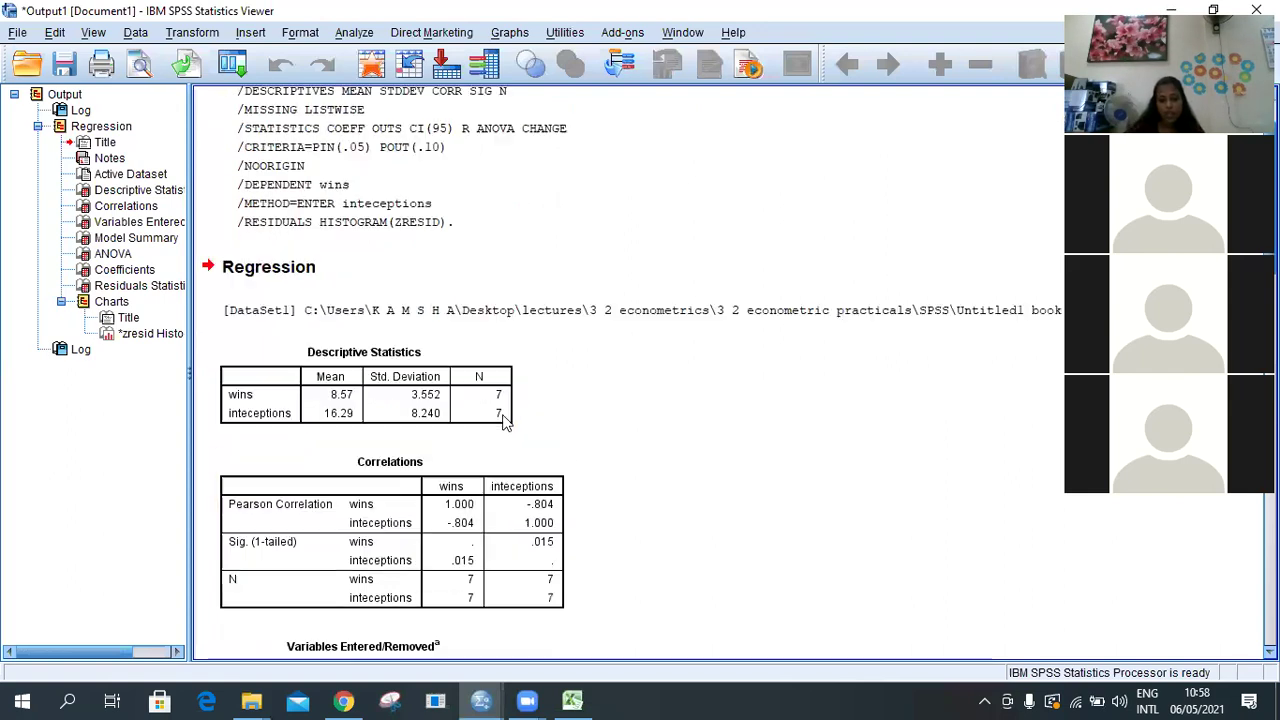
scroll(506, 425, down, 2)
click(330, 375)
click(257, 306)
click(308, 226)
click(430, 263)
click(300, 182)
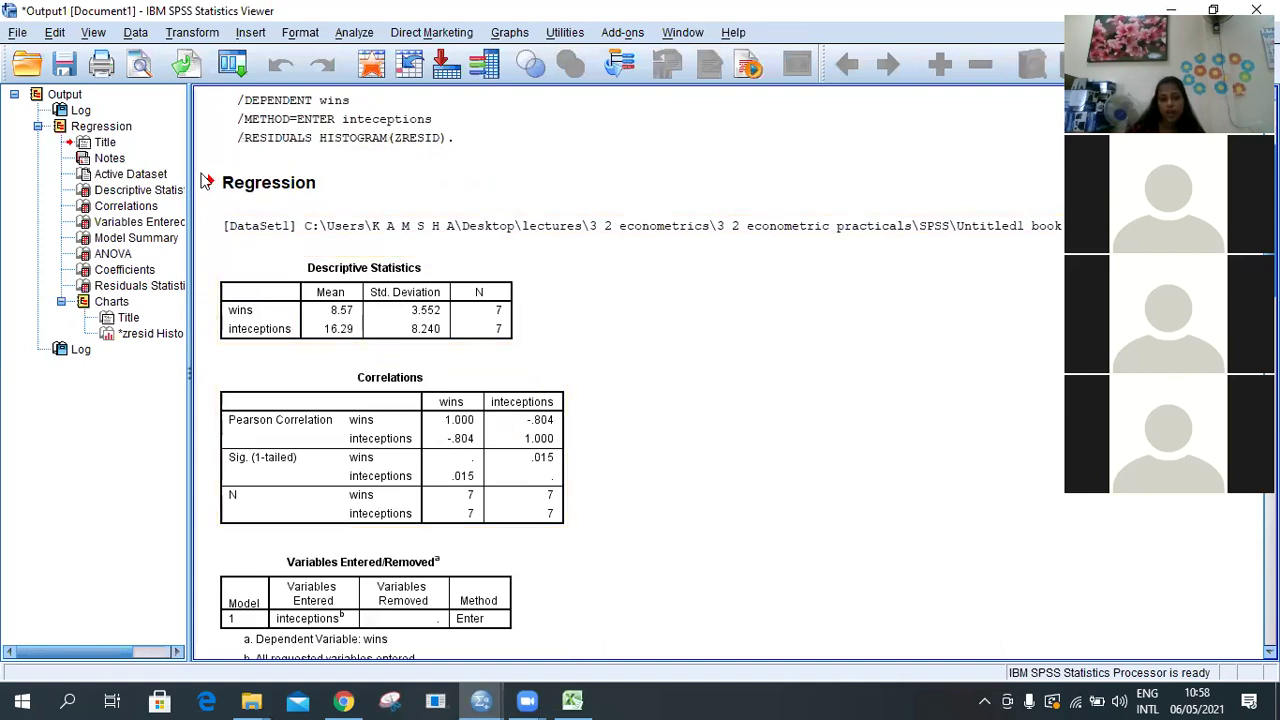
click(335, 290)
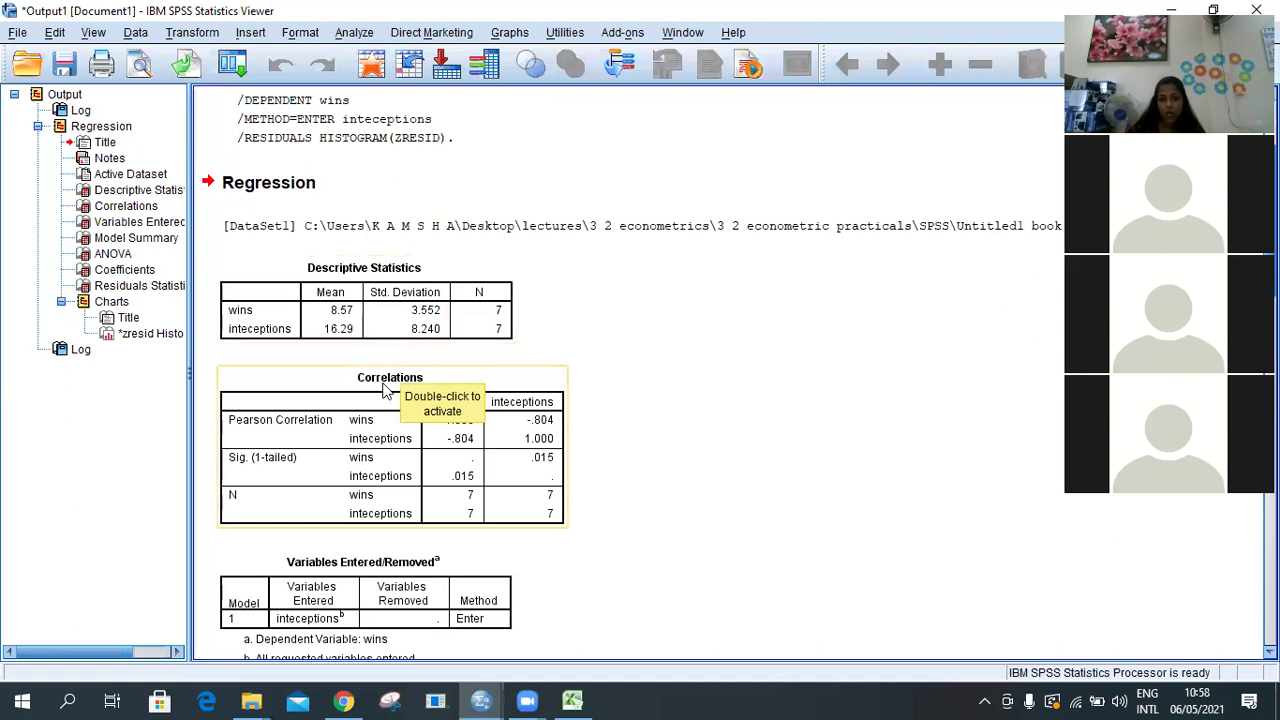
scroll(405, 425, down, 3)
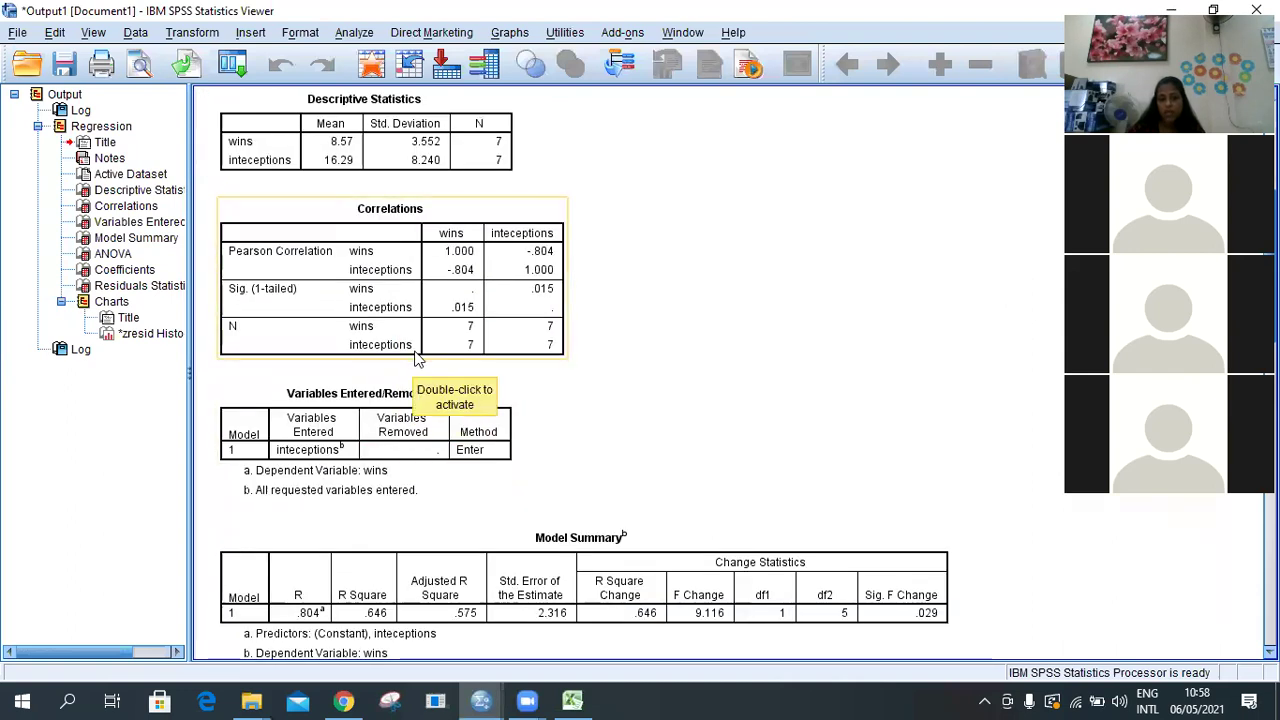
Review the Model Summary, ANOVA, Coefficients and Residuals Statistics tables, through to the standardized residual histogram
scroll(416, 373, down, 3)
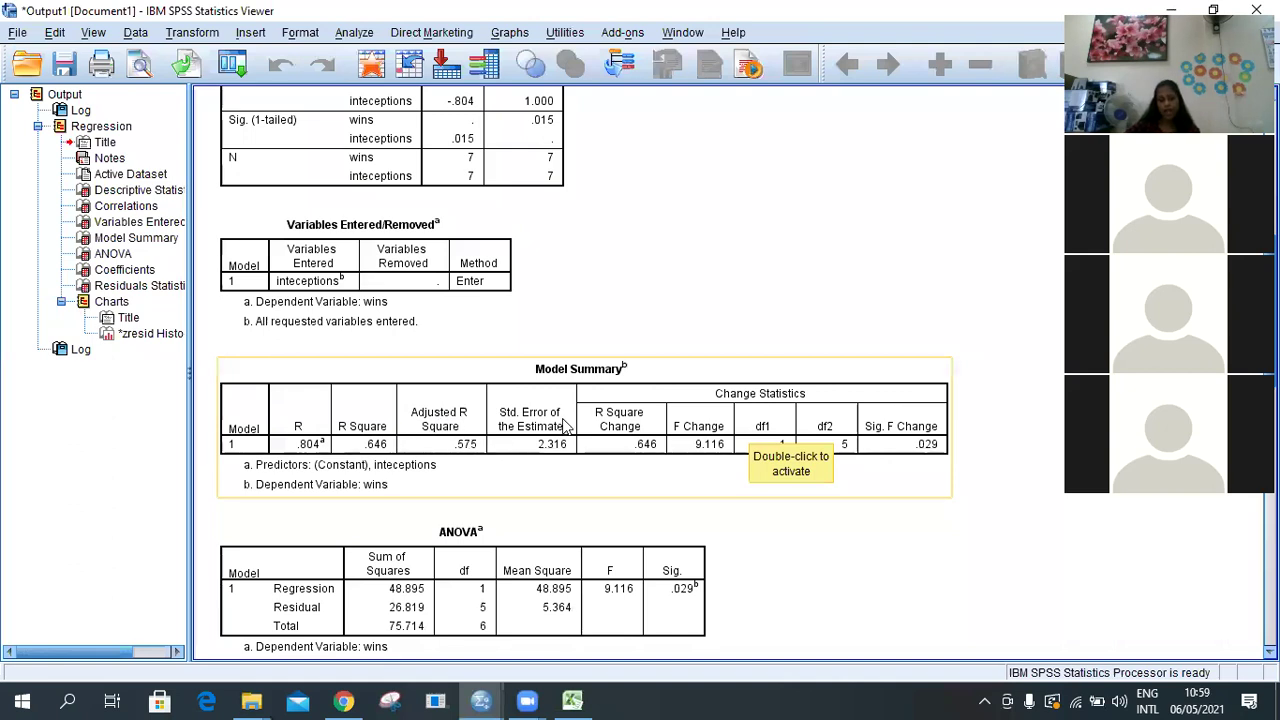
scroll(675, 565, down, 2)
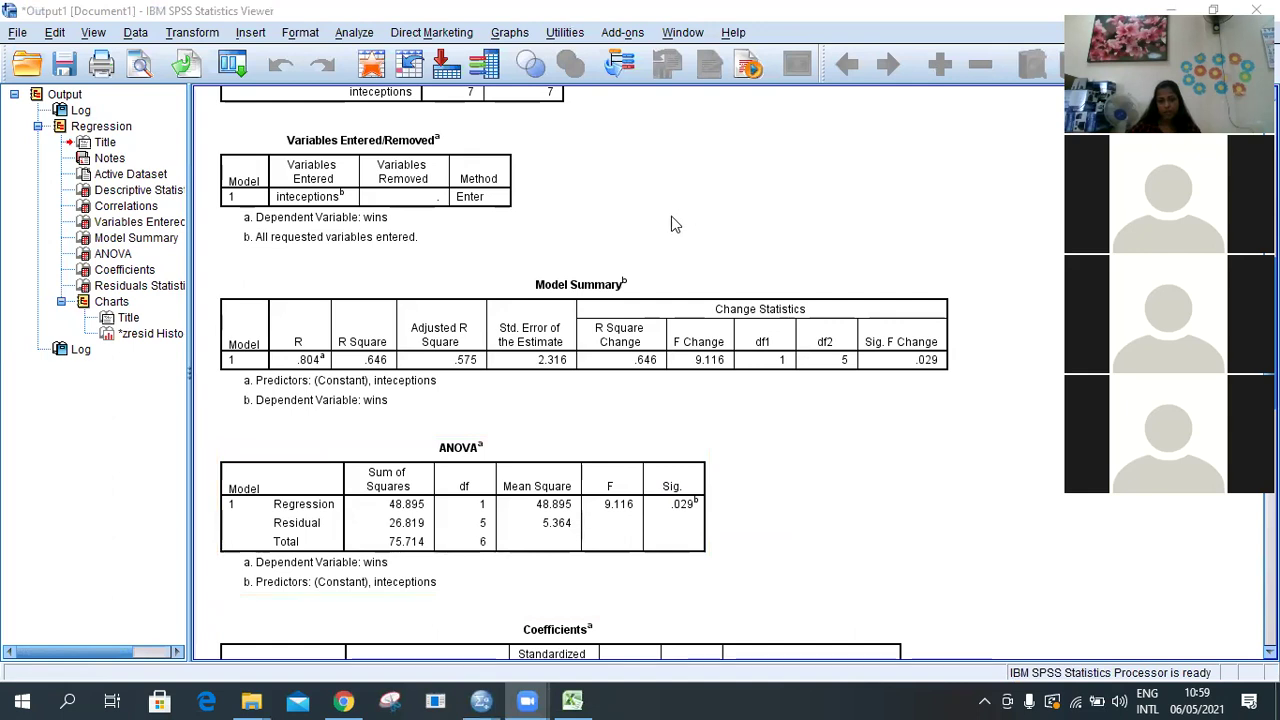
scroll(648, 460, down, 5)
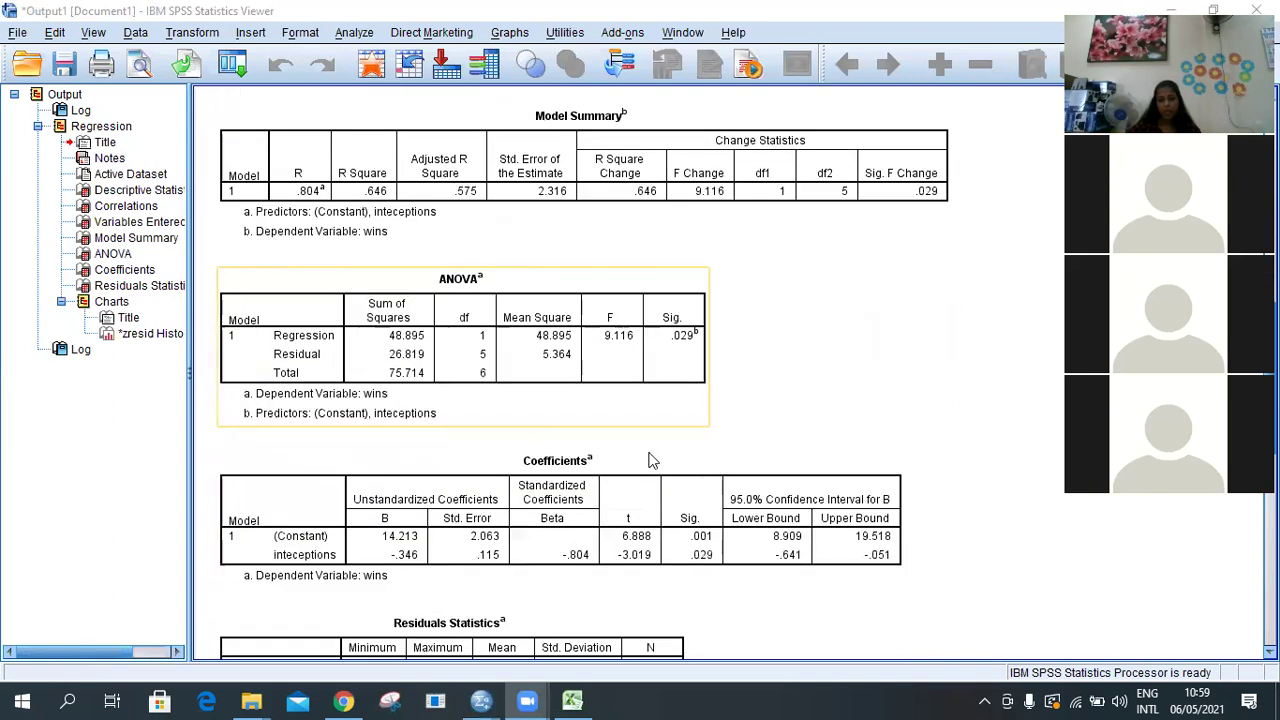
scroll(648, 463, down, 3)
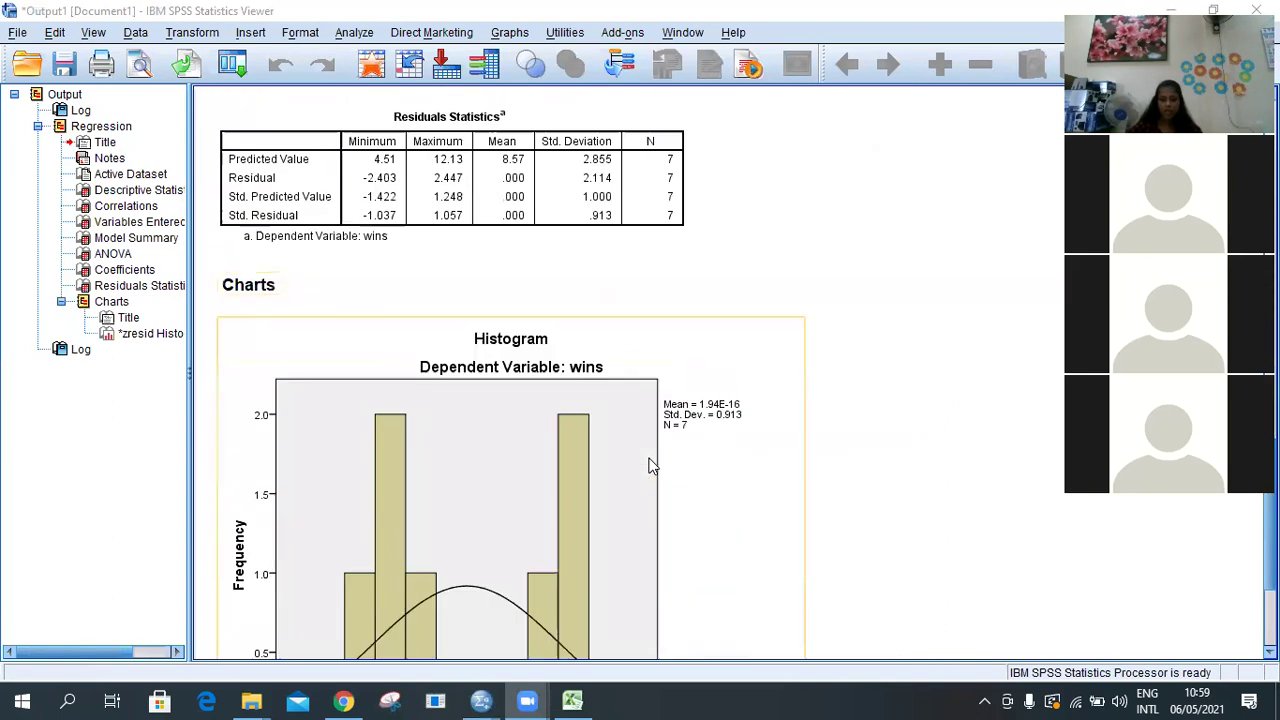
scroll(828, 397, down, 2)
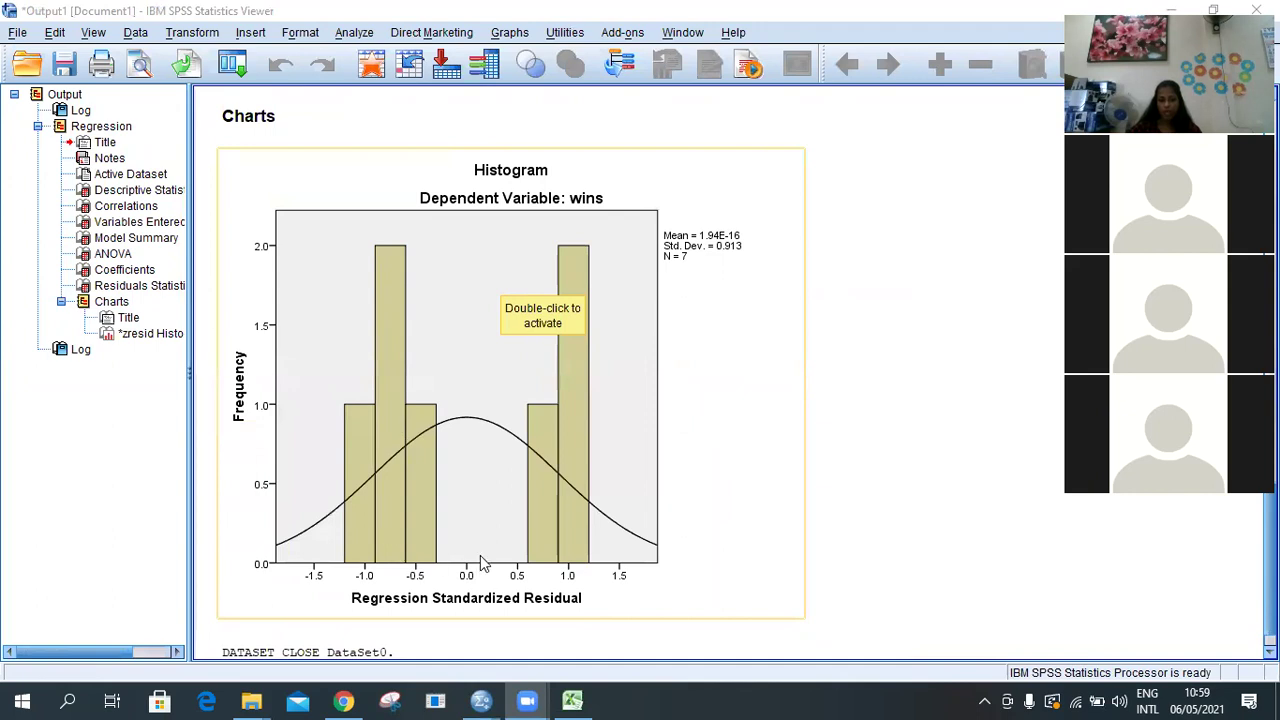
scroll(480, 555, down, 1)
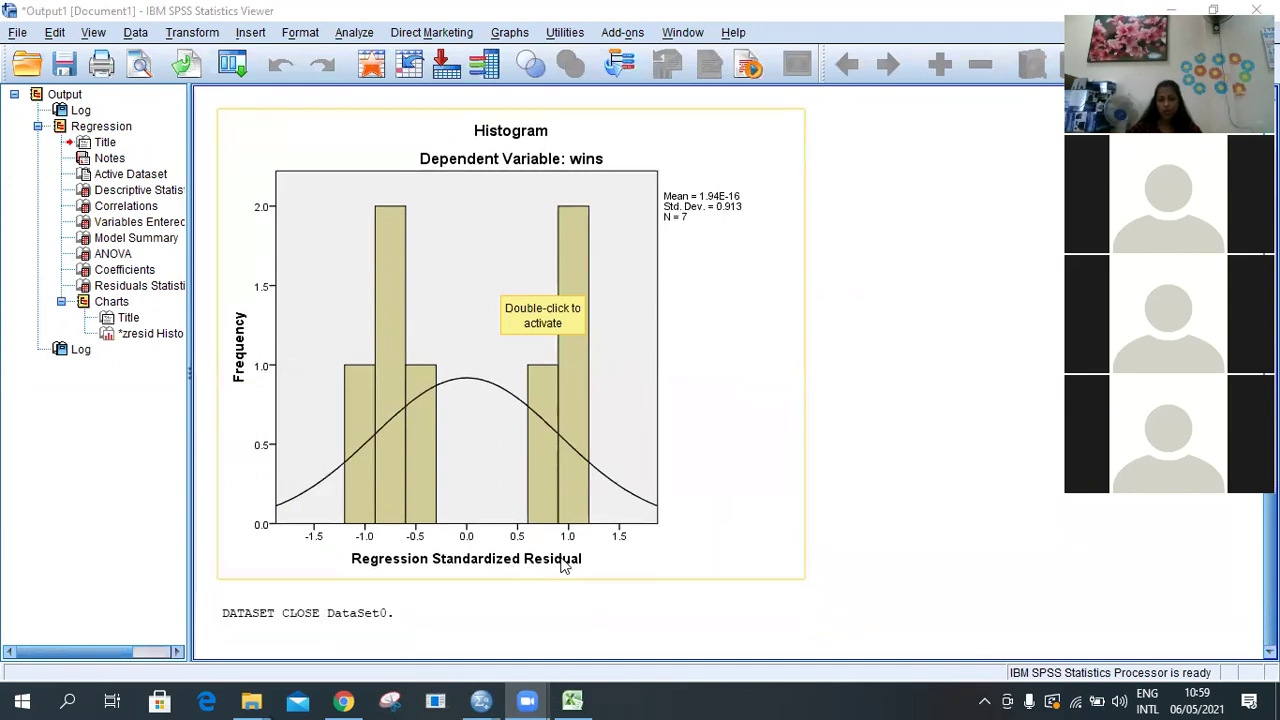
Return to the Model Summary and ANOVA tables and examine their values again
scroll(718, 468, up, 10)
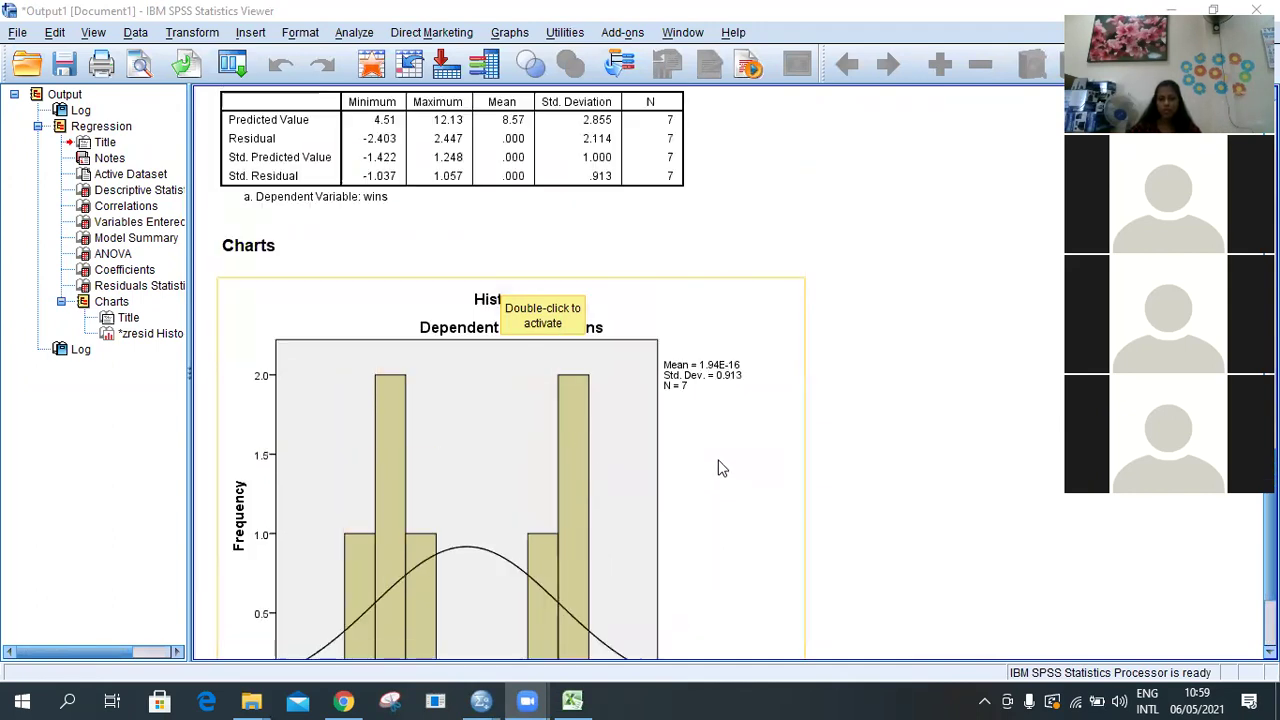
scroll(725, 468, up, 3)
scroll(725, 468, down, 5)
click(700, 440)
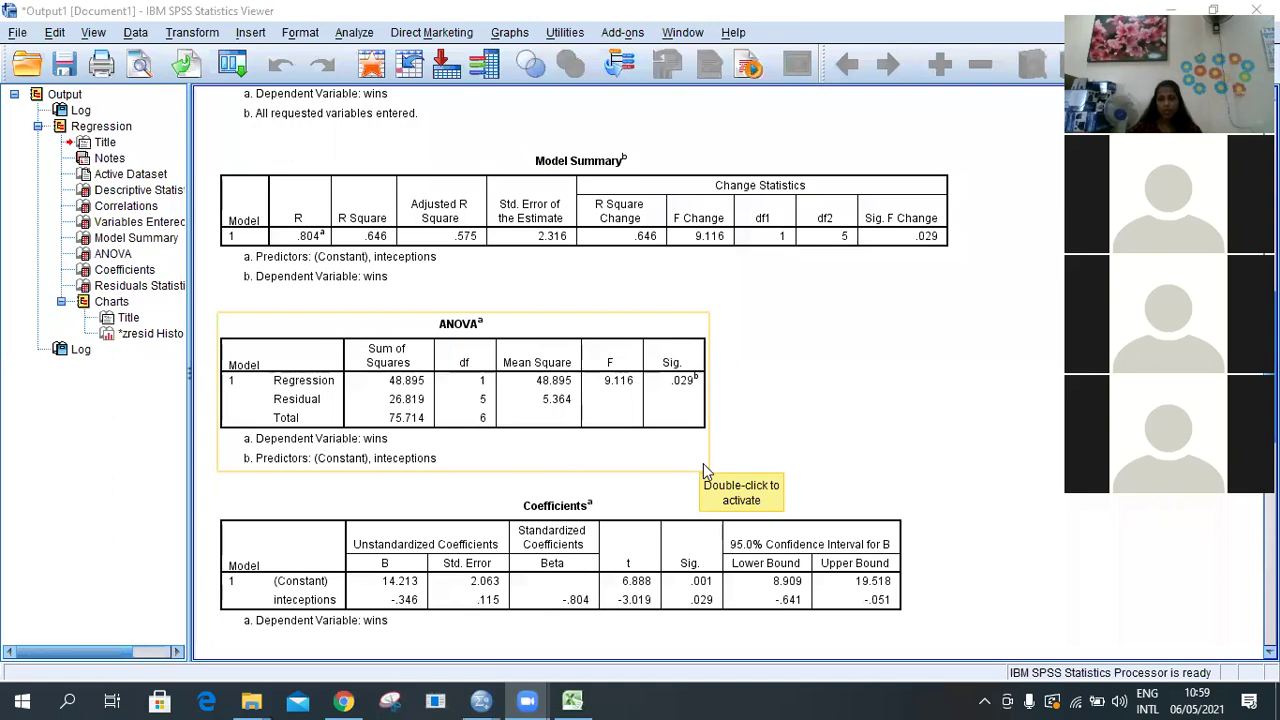
click(250, 236)
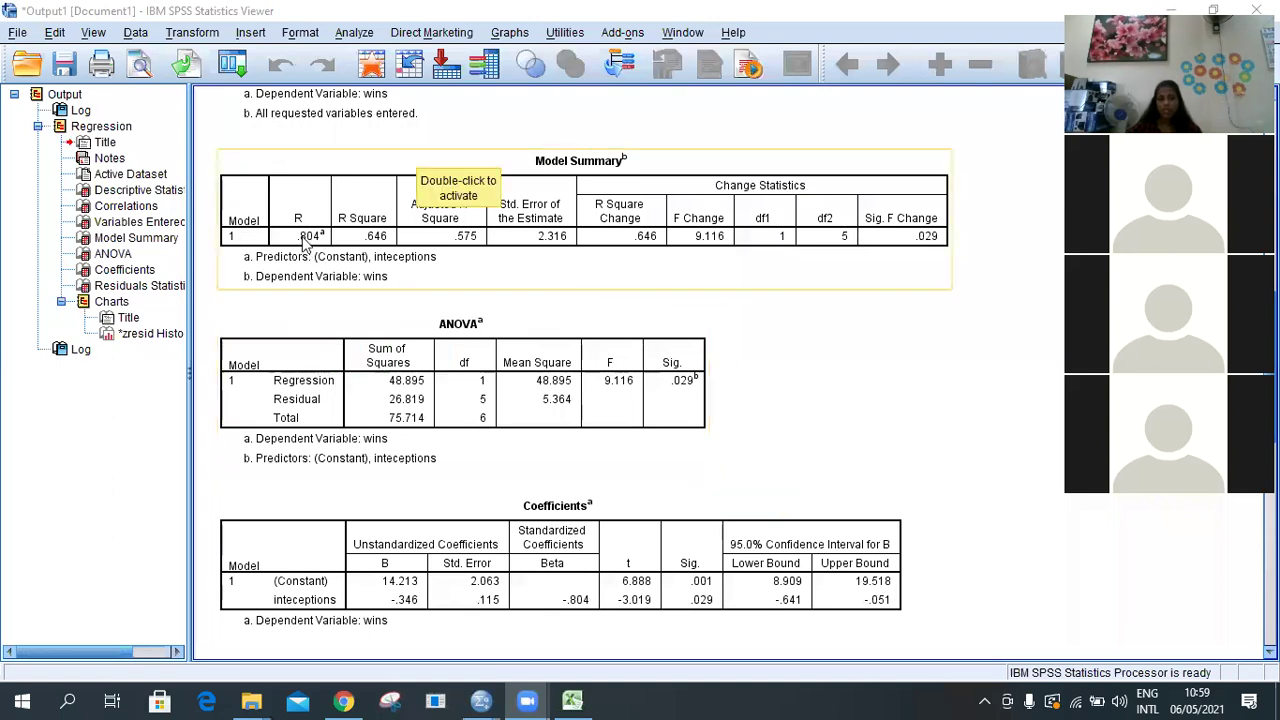
click(252, 430)
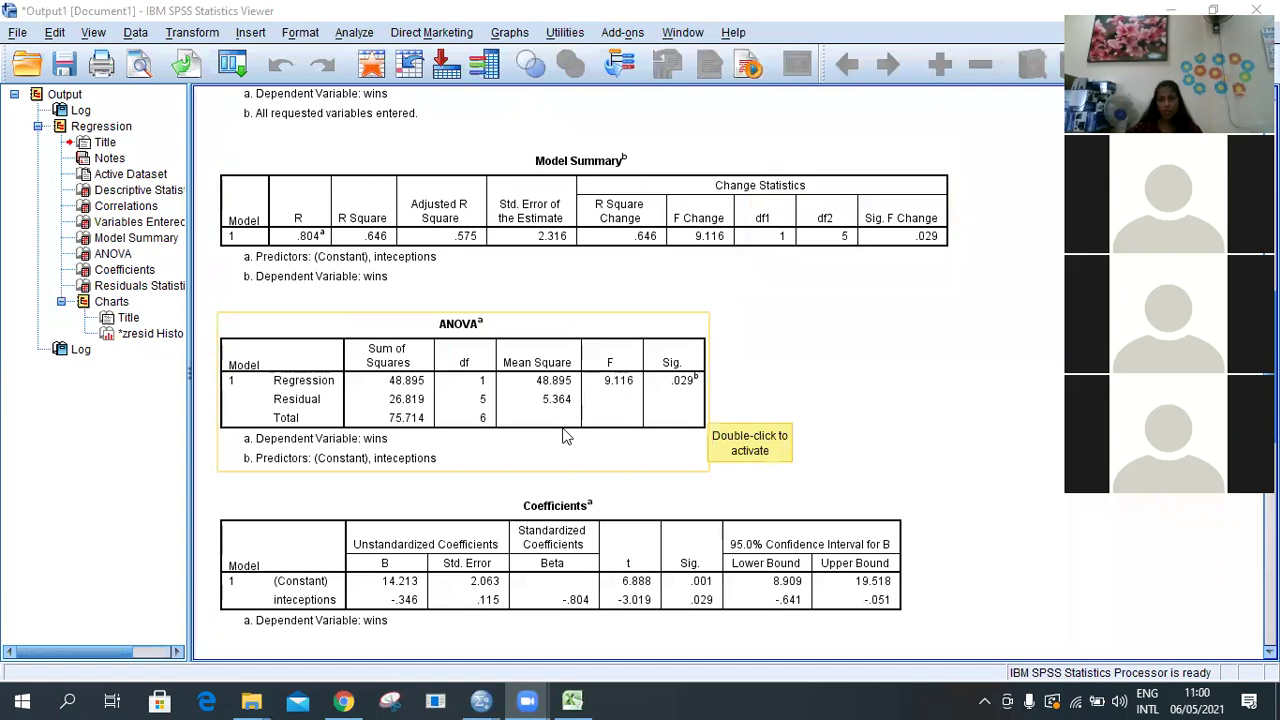
Save the regression output on the Desktop as a viewer file named Output1
click(16, 33)
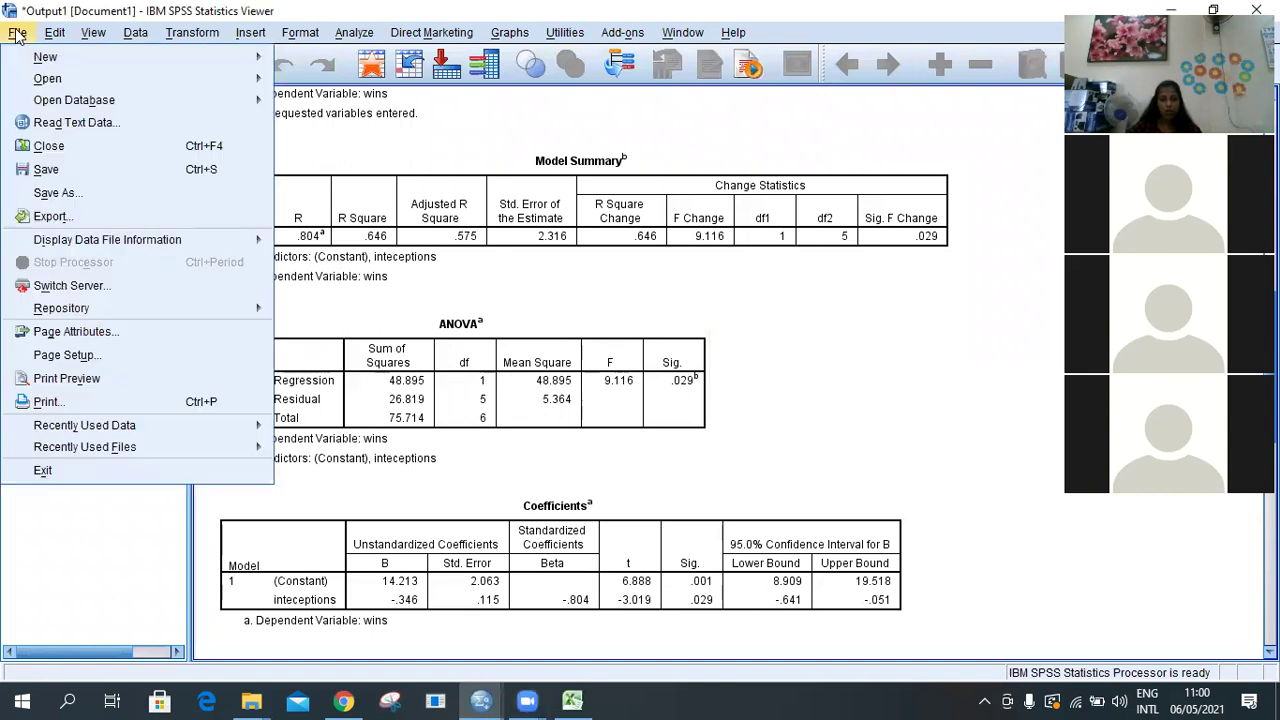
mouse_move(47, 86)
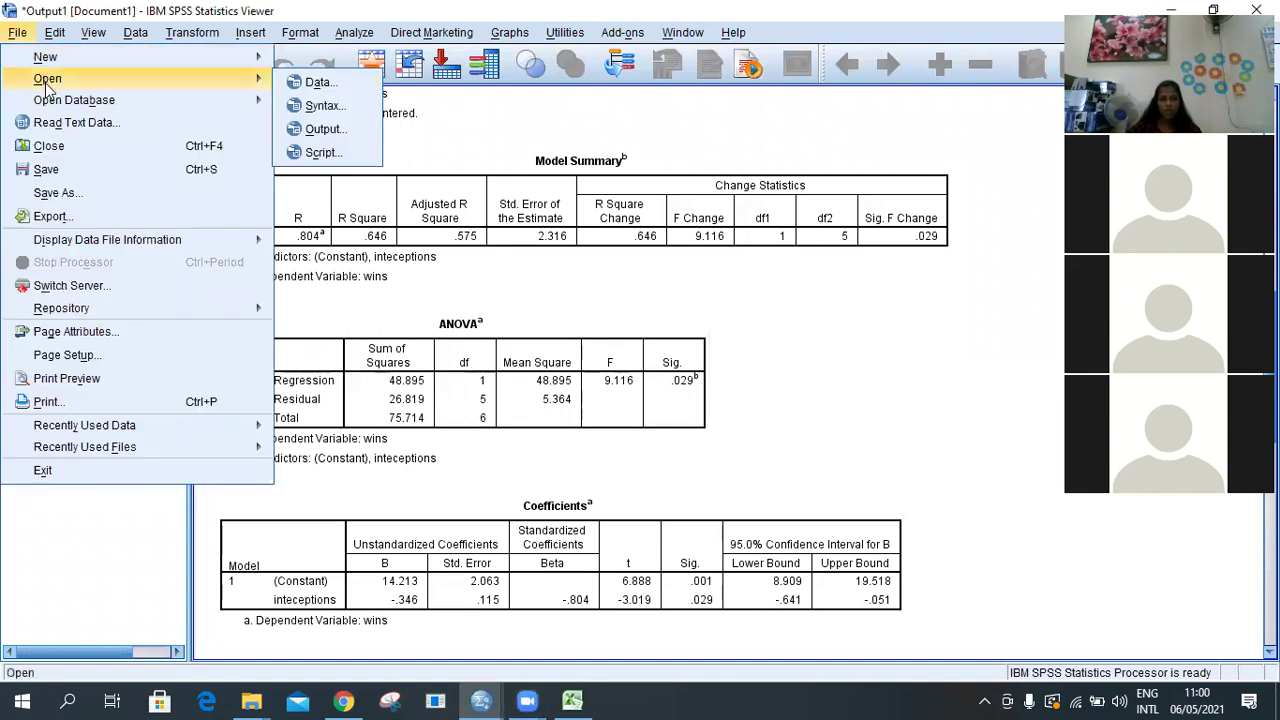
click(76, 192)
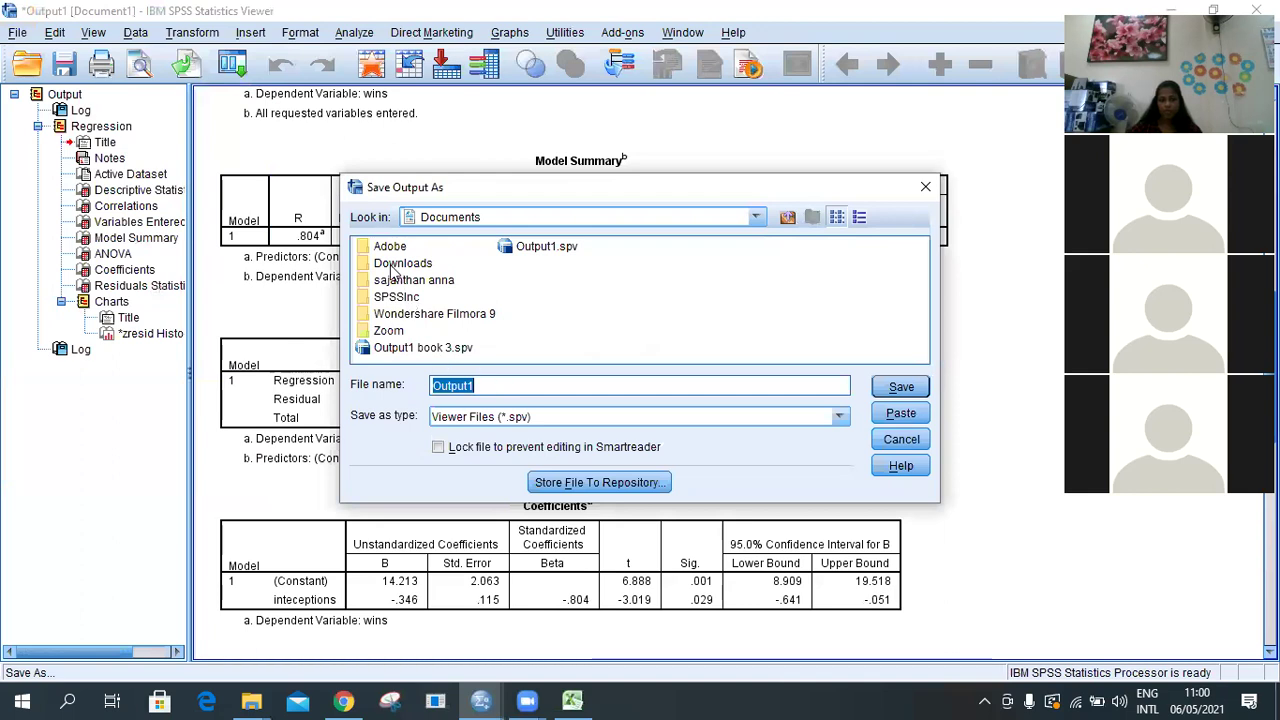
click(757, 217)
click(605, 272)
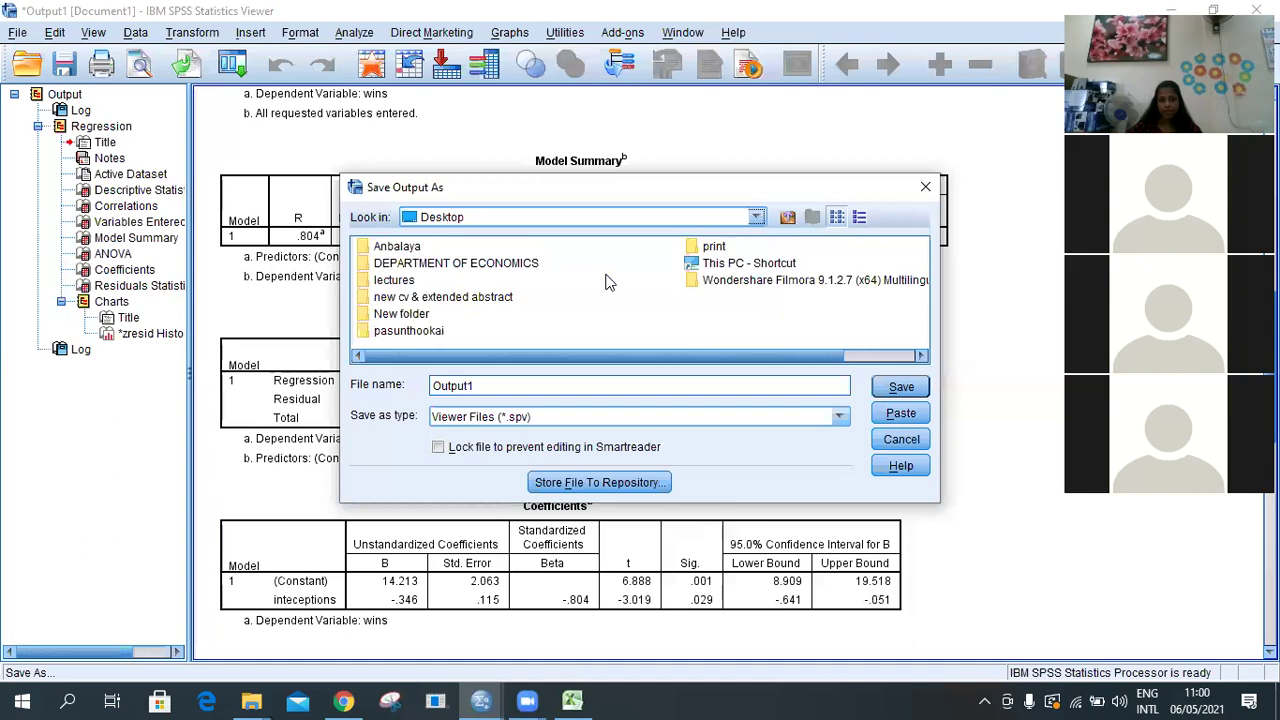
click(898, 389)
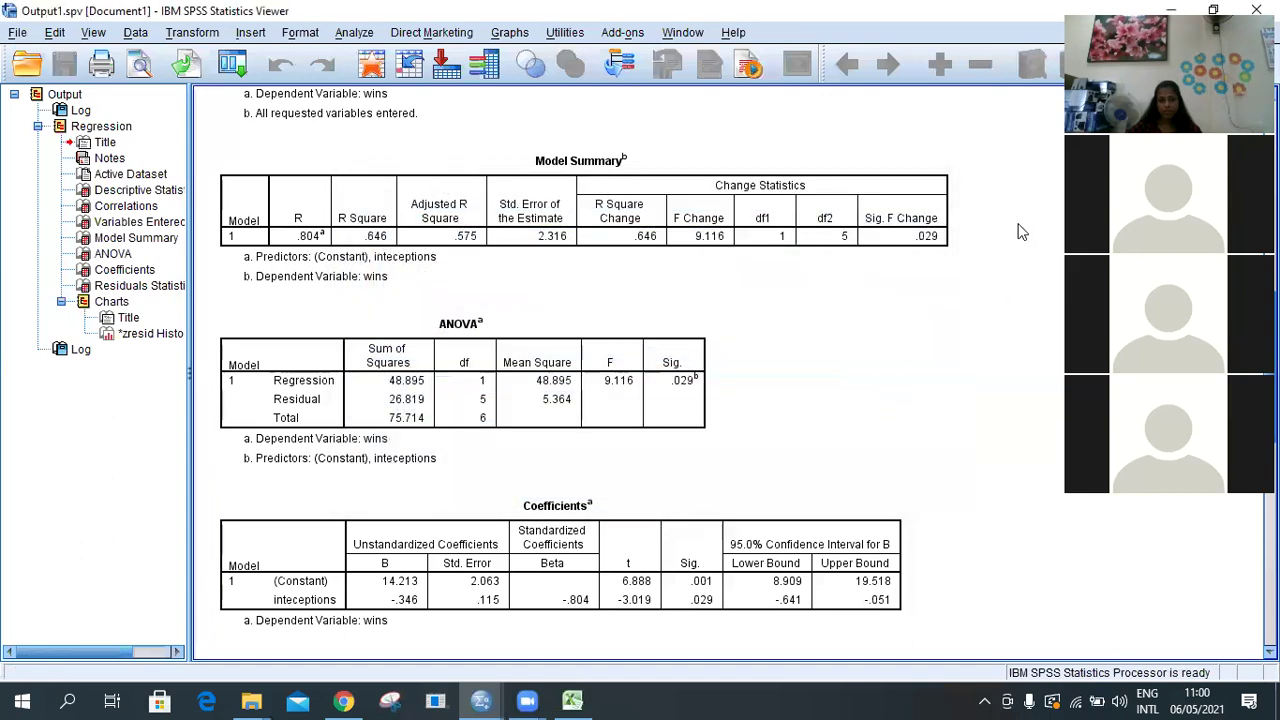
Switch to the wins and inteceptions dataset and save it on the Desktop as Untitled1 book 1.sav
double_click(996, 9)
drag(963, 9, 664, 77)
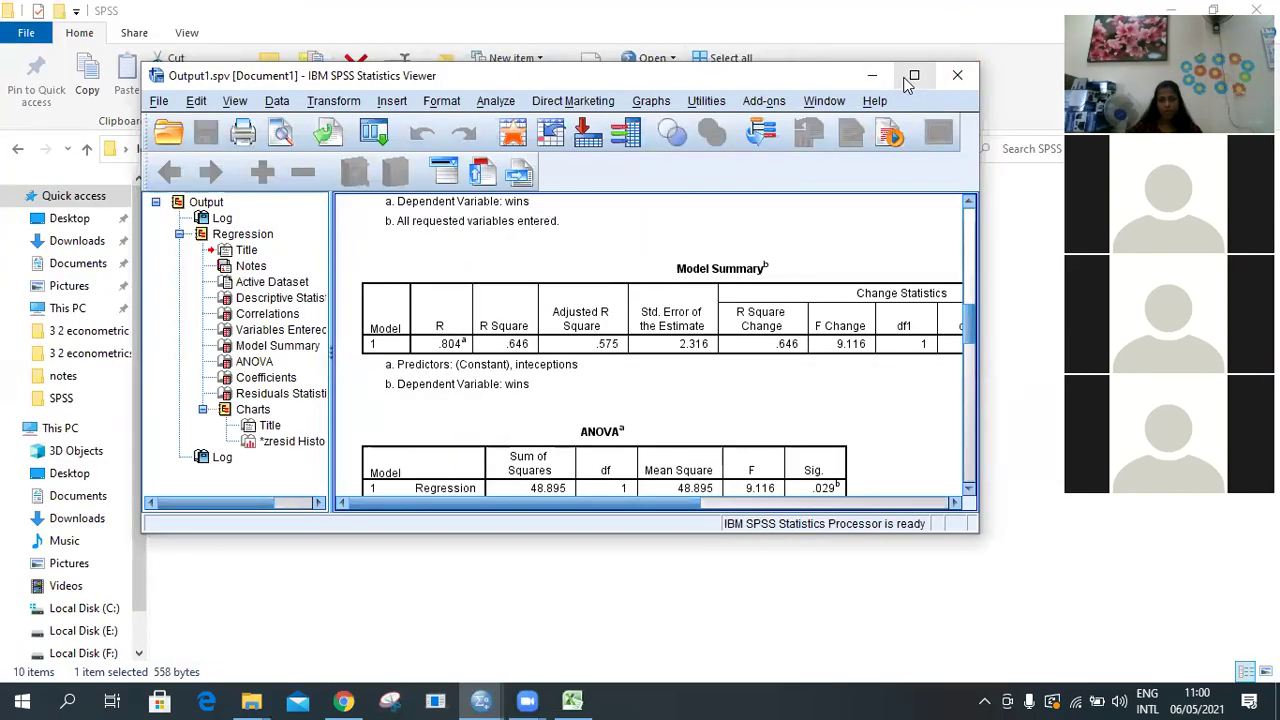
click(481, 700)
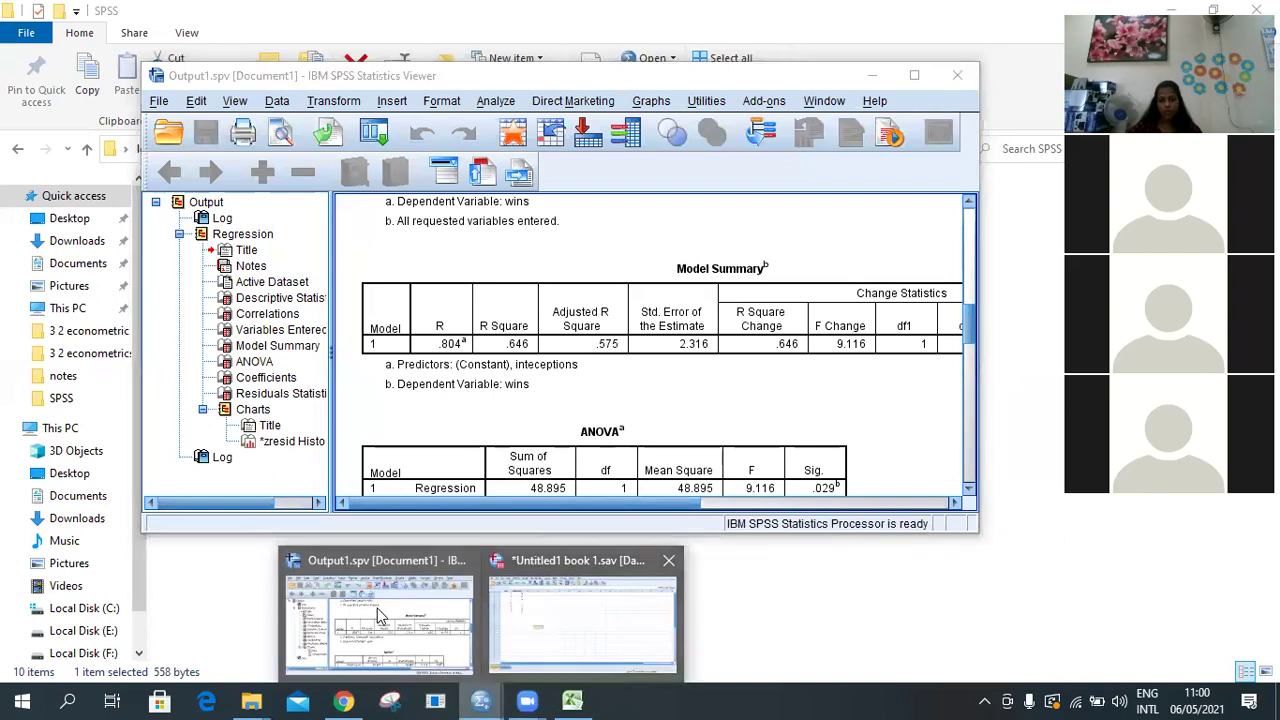
click(565, 615)
click(17, 32)
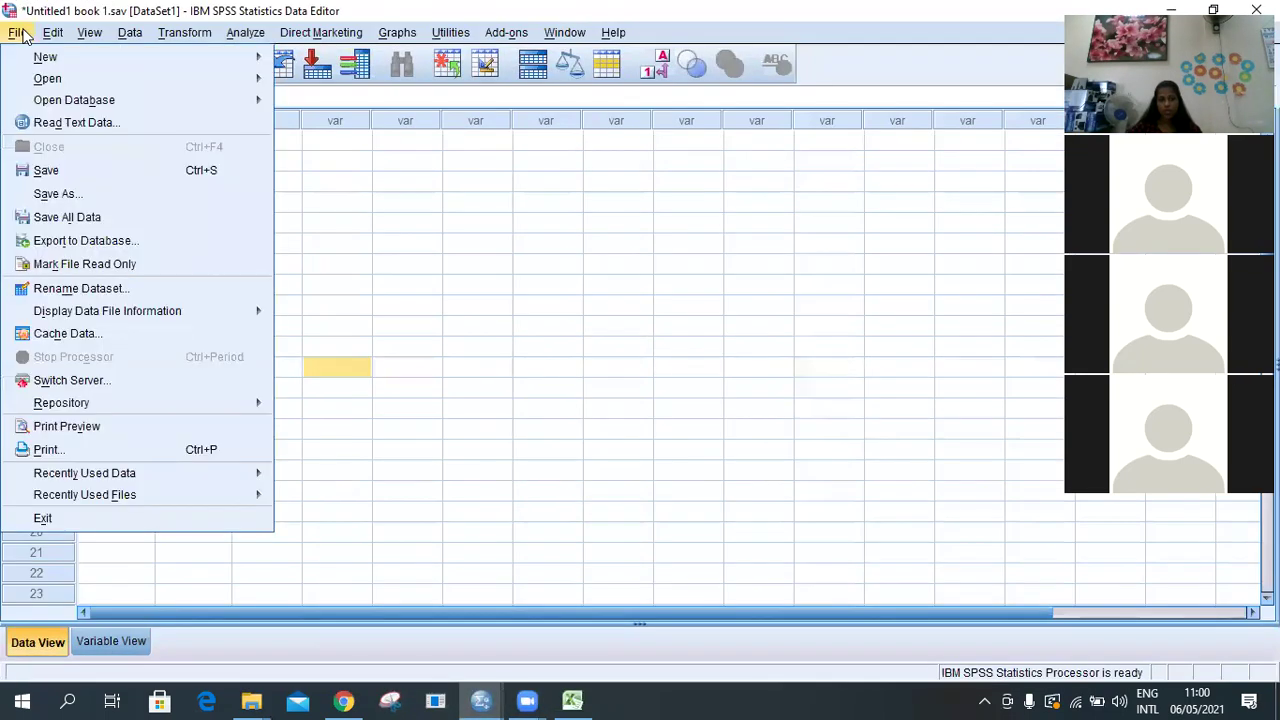
click(55, 195)
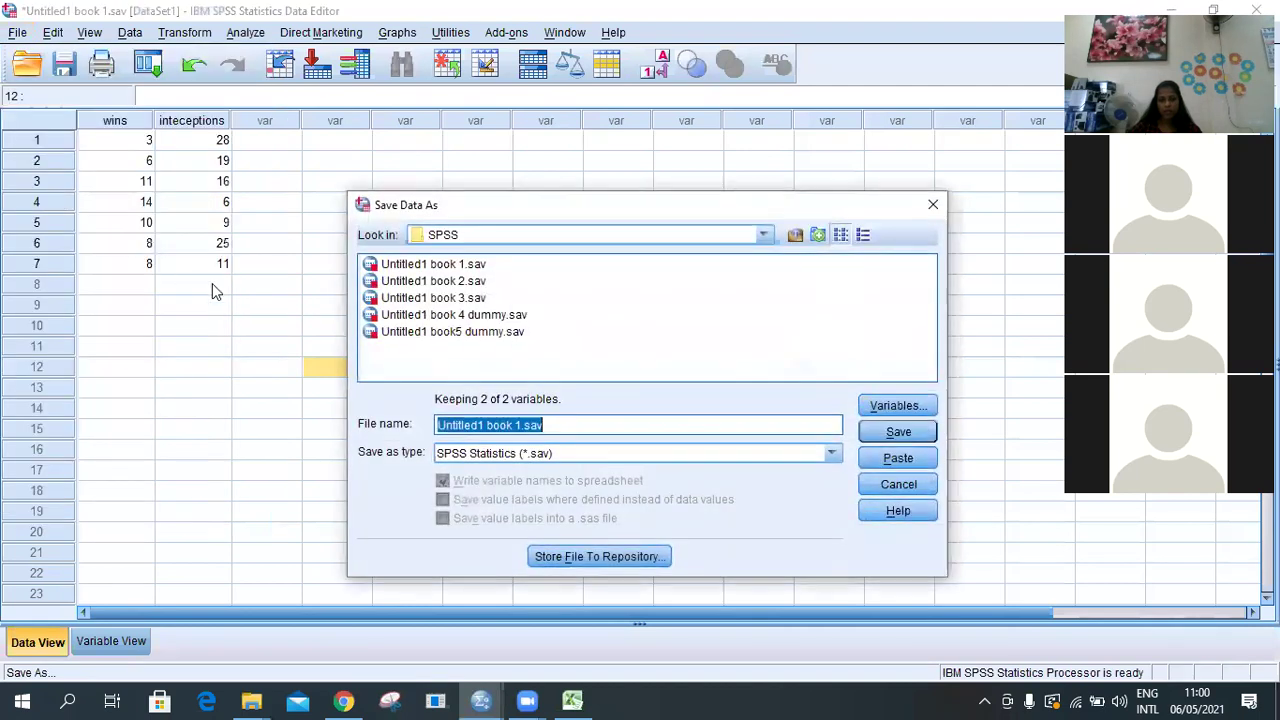
click(763, 237)
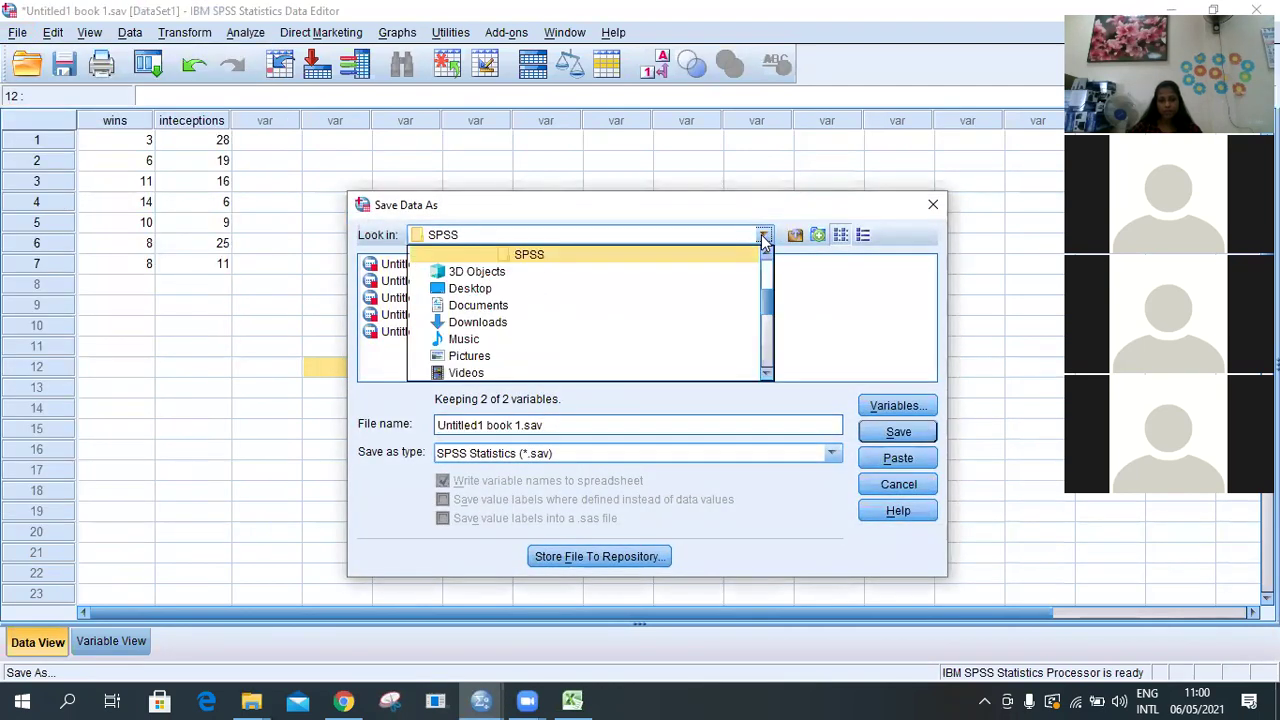
click(705, 287)
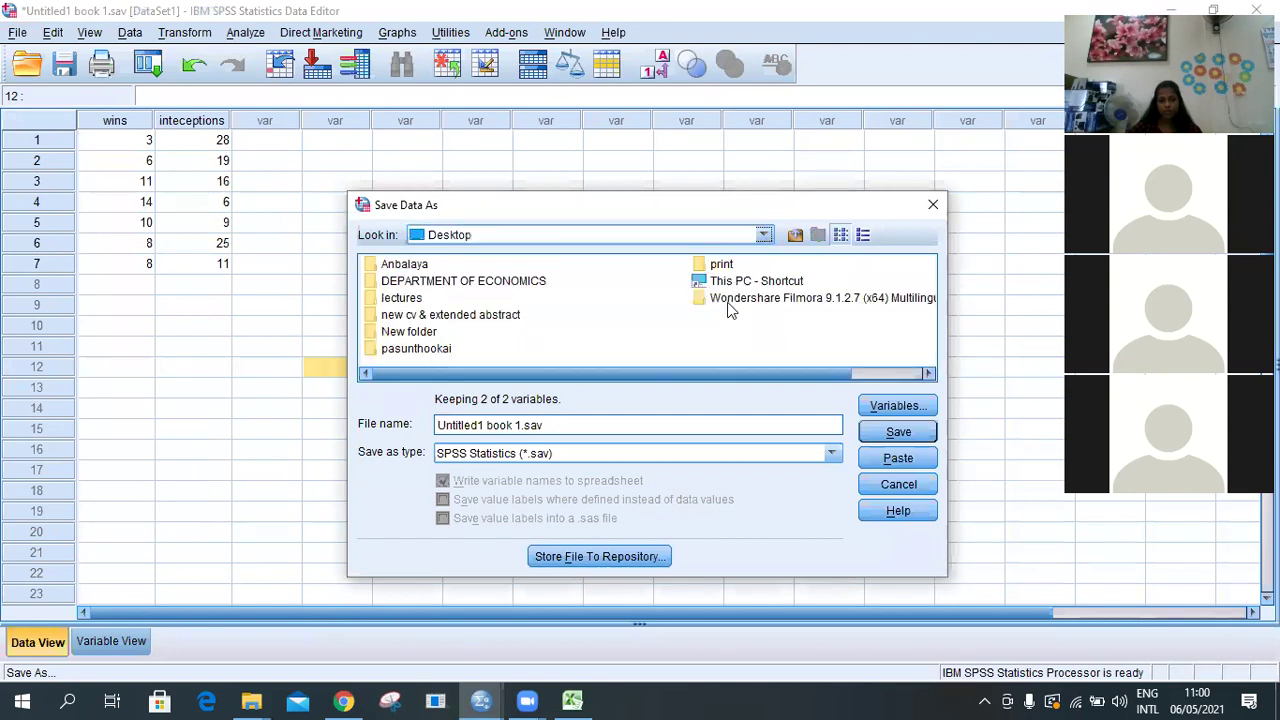
click(896, 433)
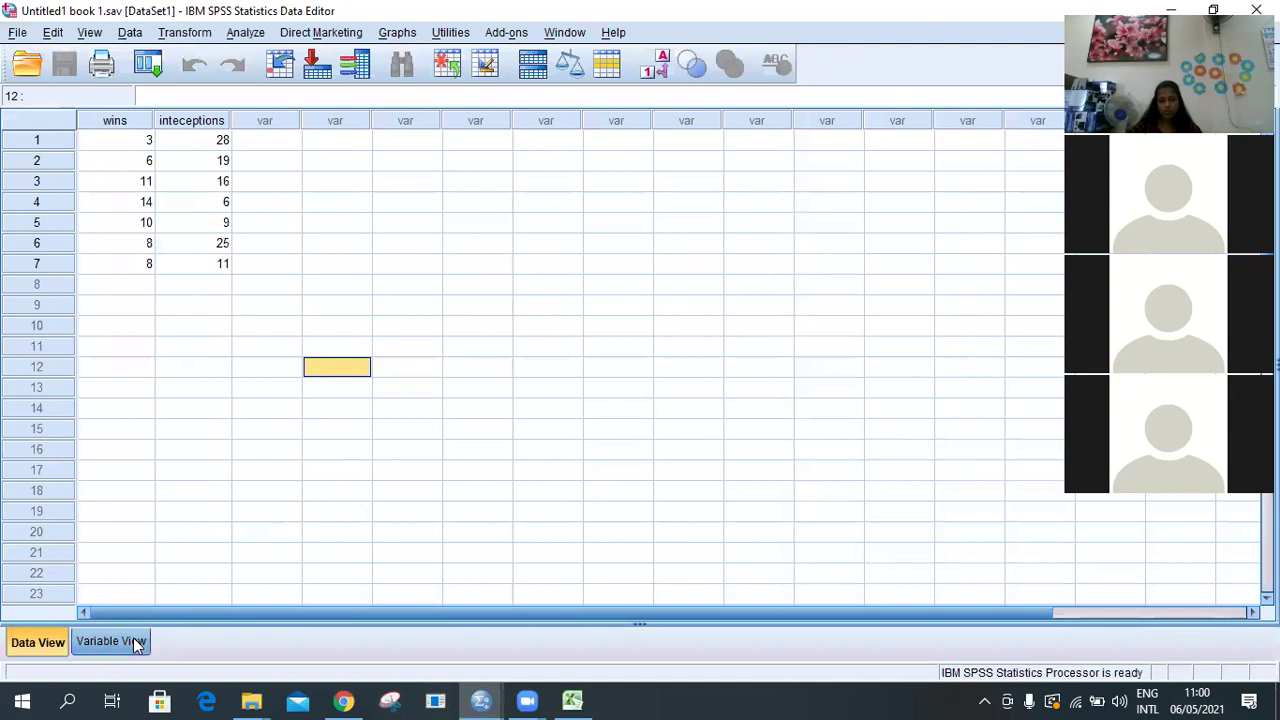
Review the dataset's variables and the Linear Regression settings for wins on inteceptions, including Statistics and Plots, and close the setup without running it
click(137, 645)
click(45, 642)
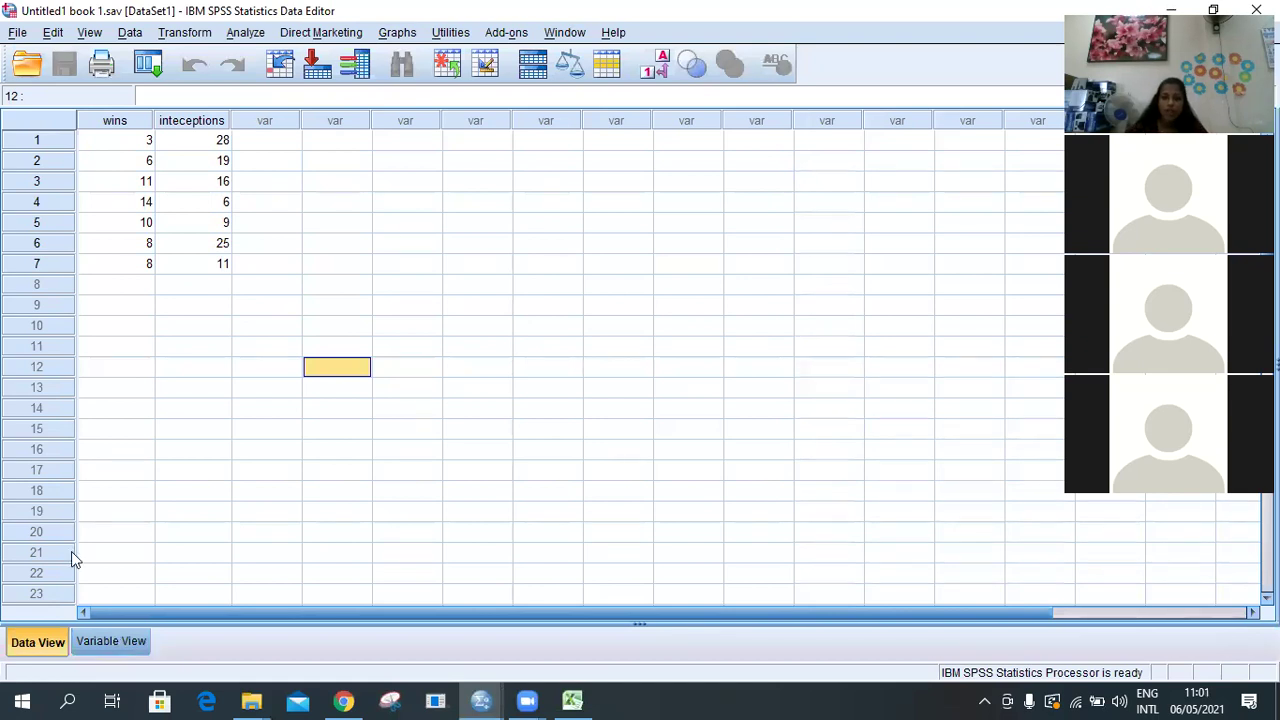
click(254, 36)
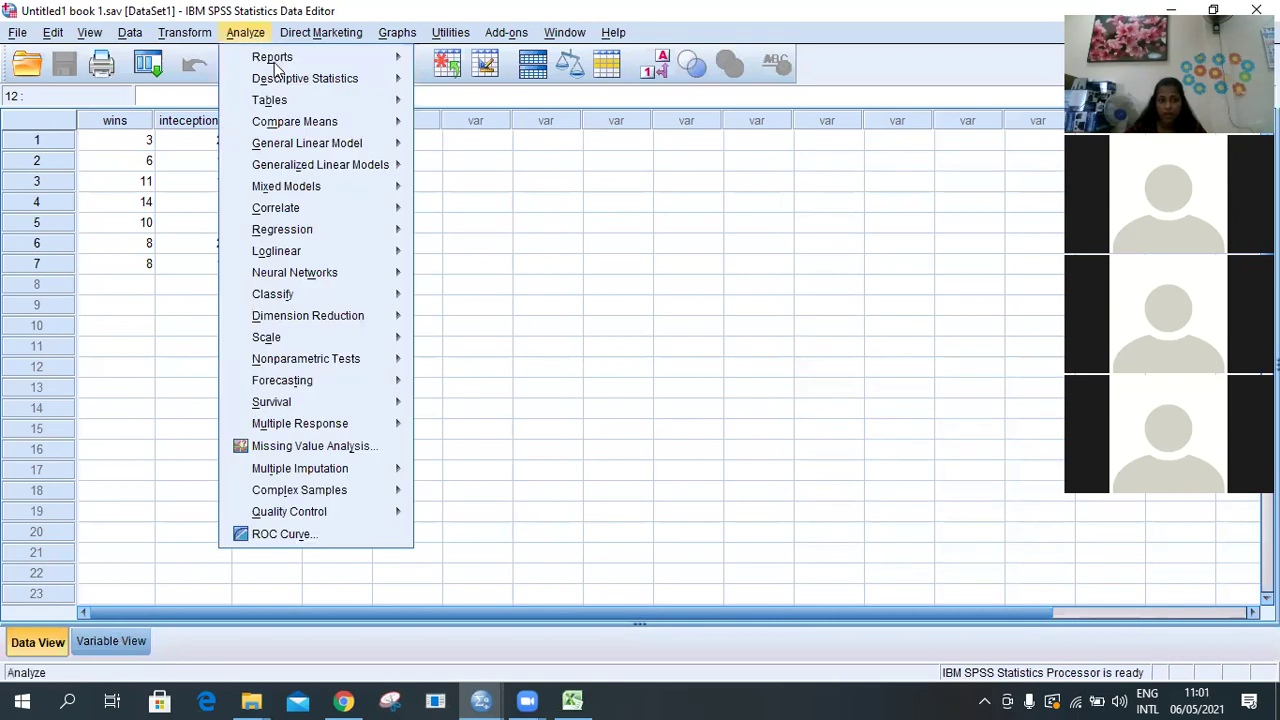
mouse_move(320, 202)
mouse_move(332, 231)
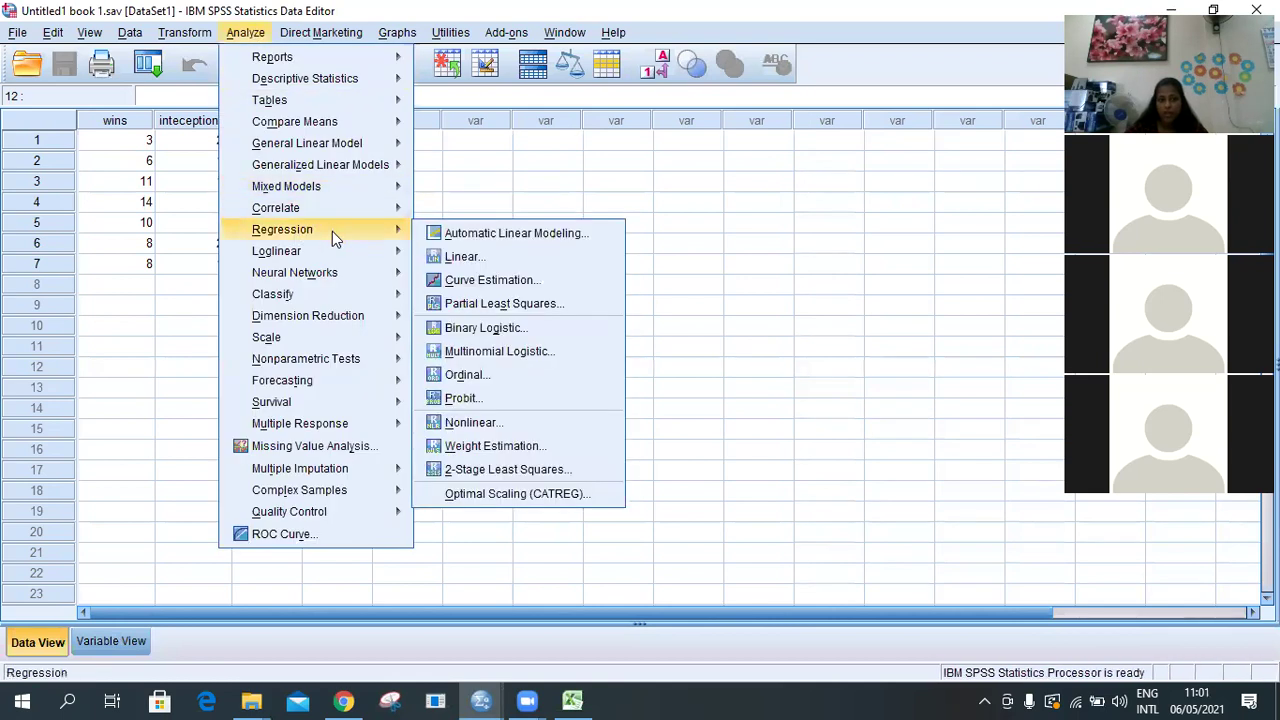
click(495, 255)
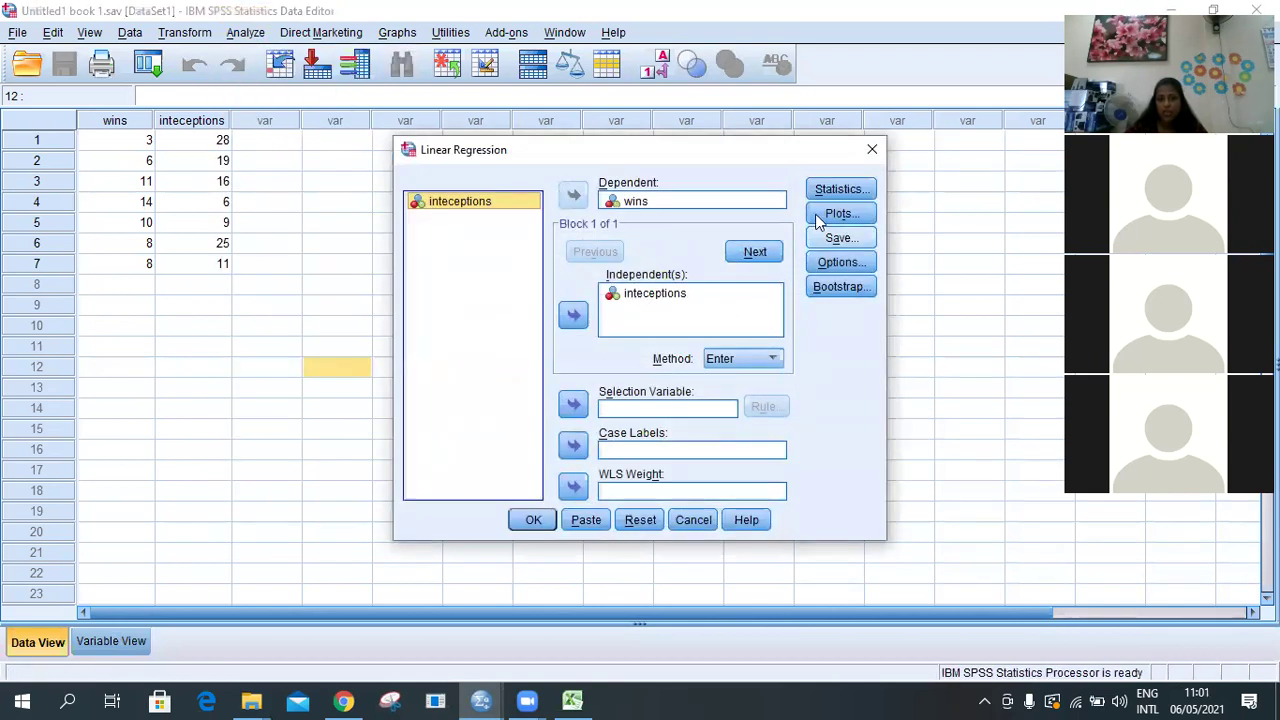
click(839, 190)
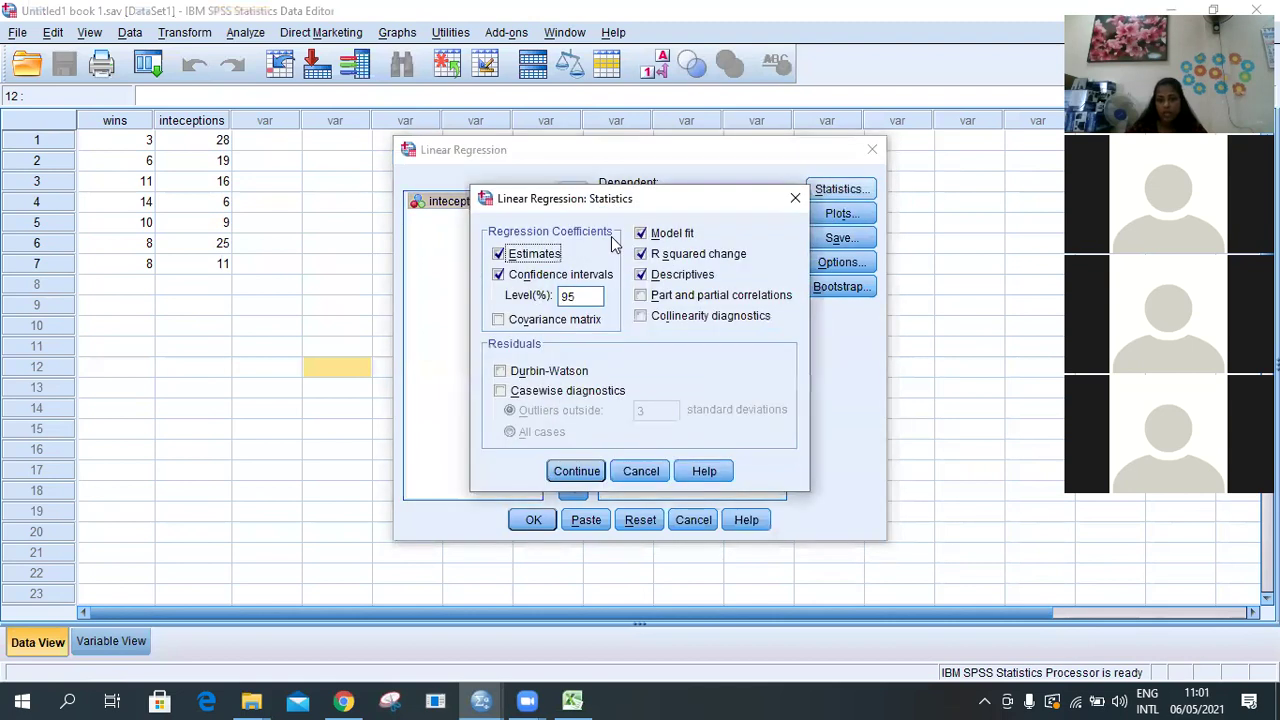
click(795, 198)
click(817, 214)
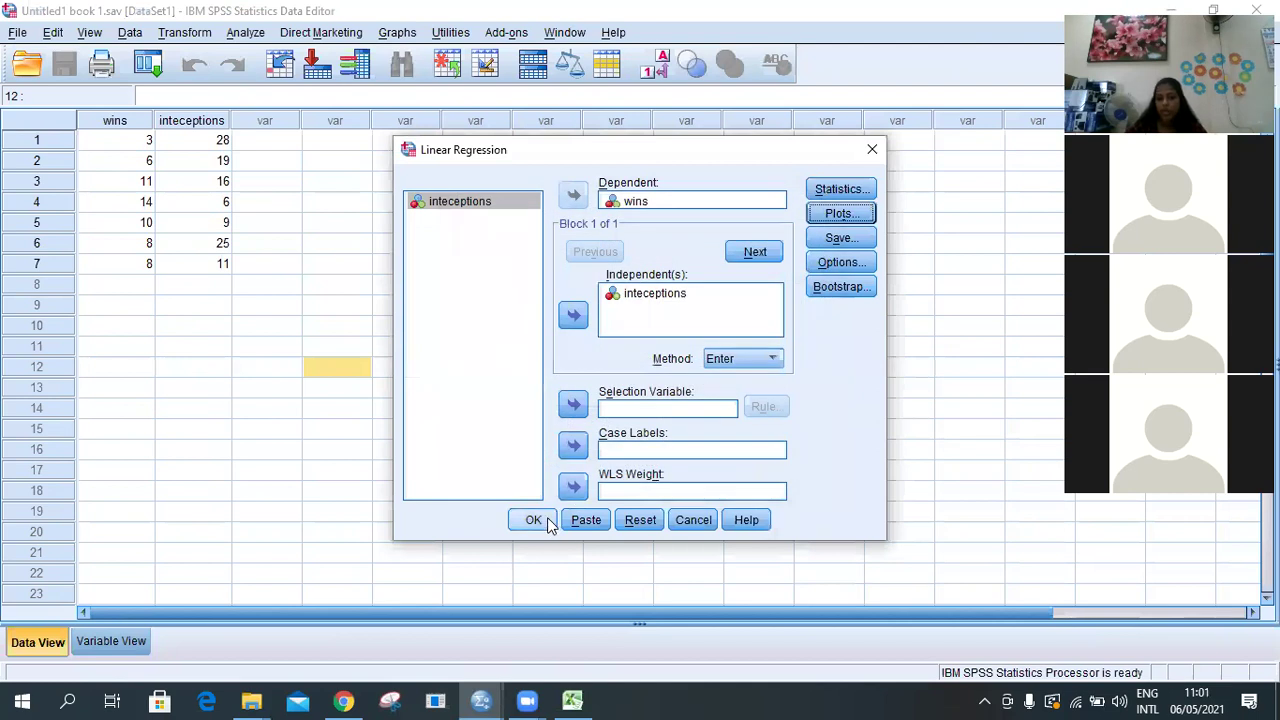
click(872, 149)
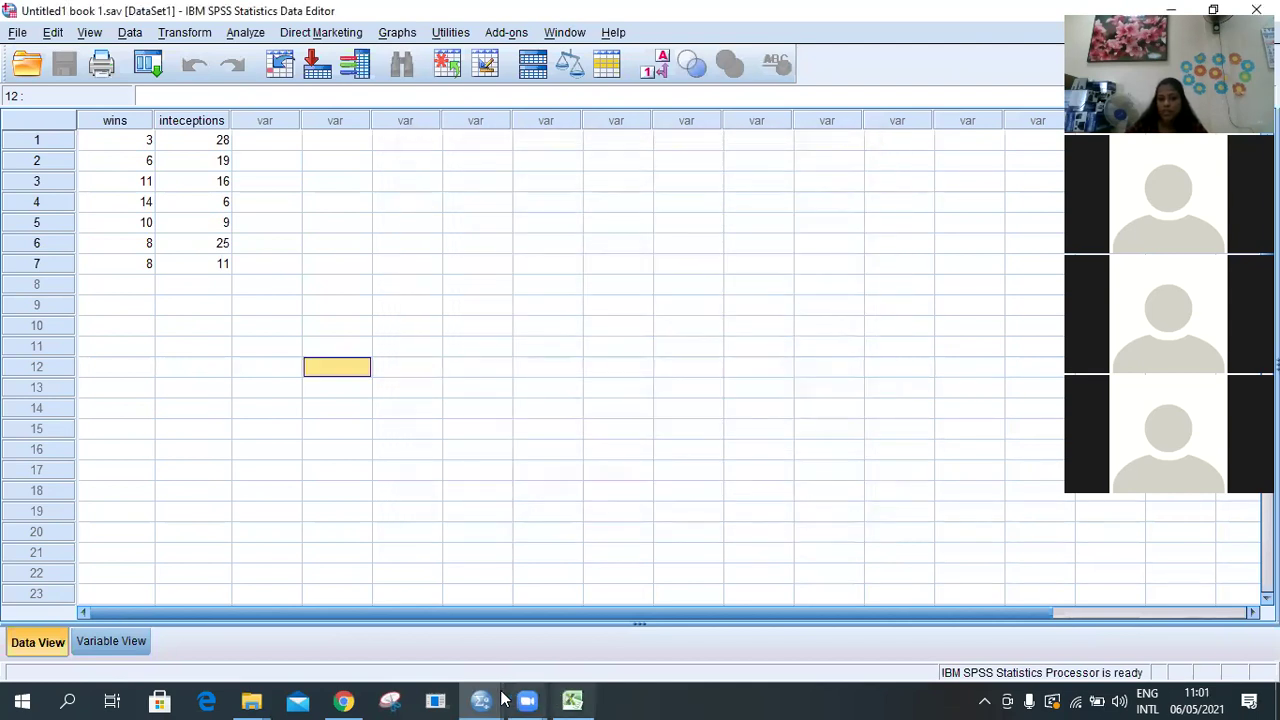
Bring the Output1 viewer to full size and examine the Model Summary, ANOVA and Coefficients tables
mouse_move(503, 700)
click(451, 645)
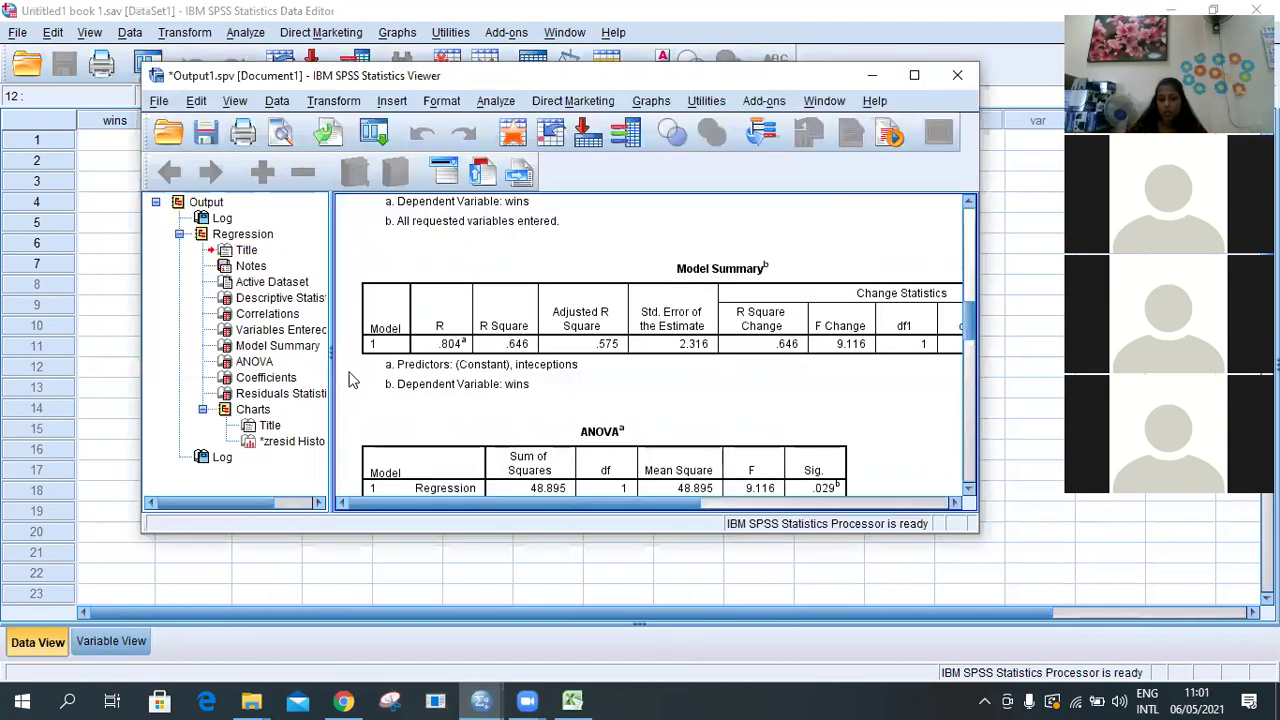
click(913, 76)
click(424, 416)
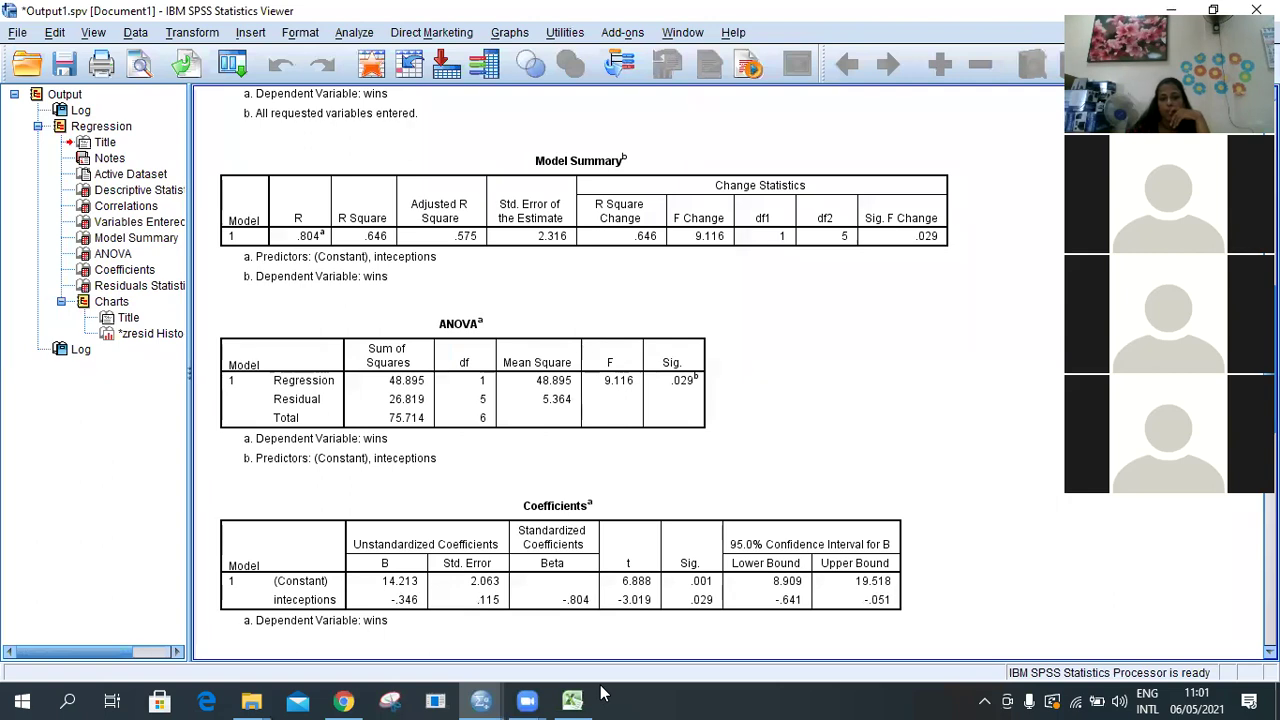
click(857, 216)
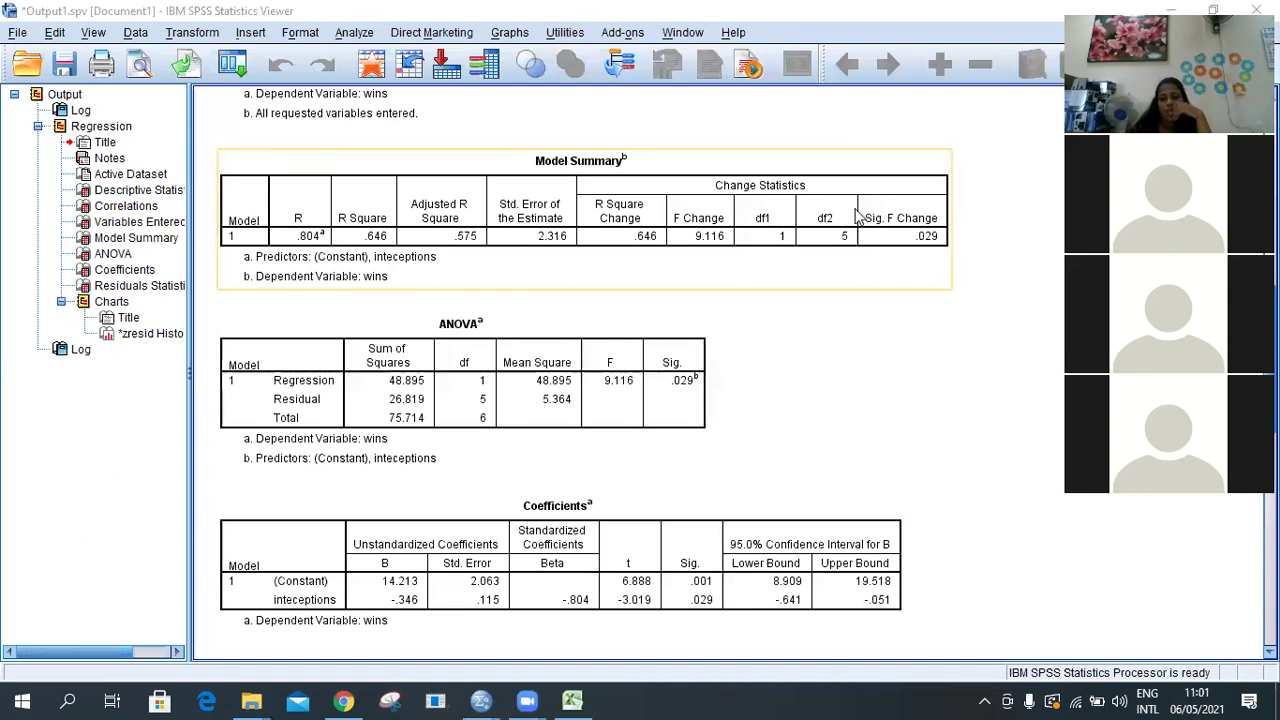
click(1035, 333)
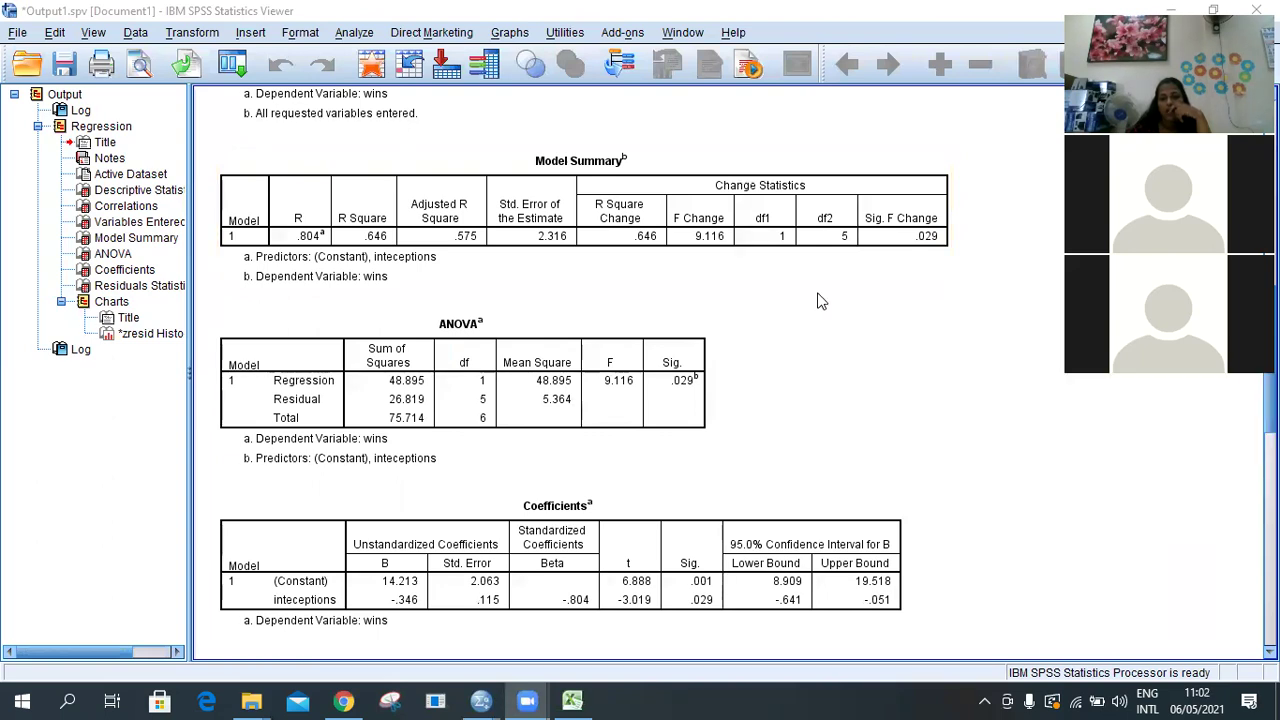
click(893, 548)
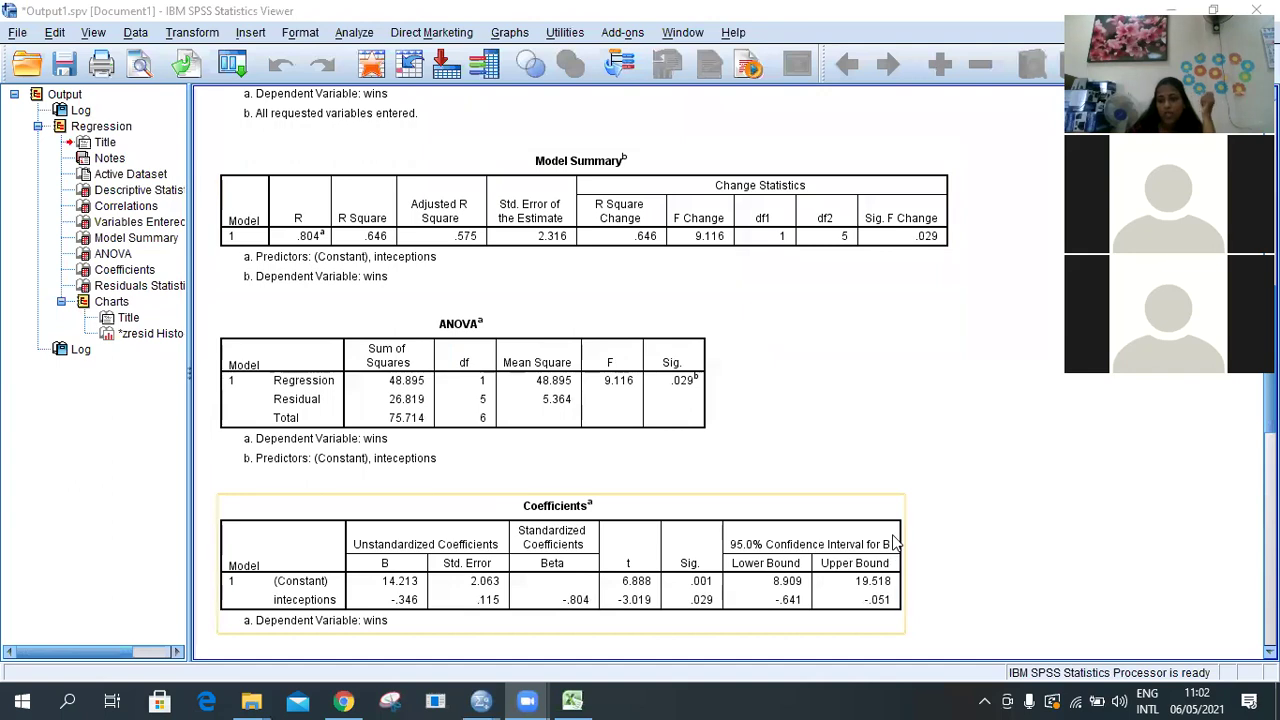
click(820, 640)
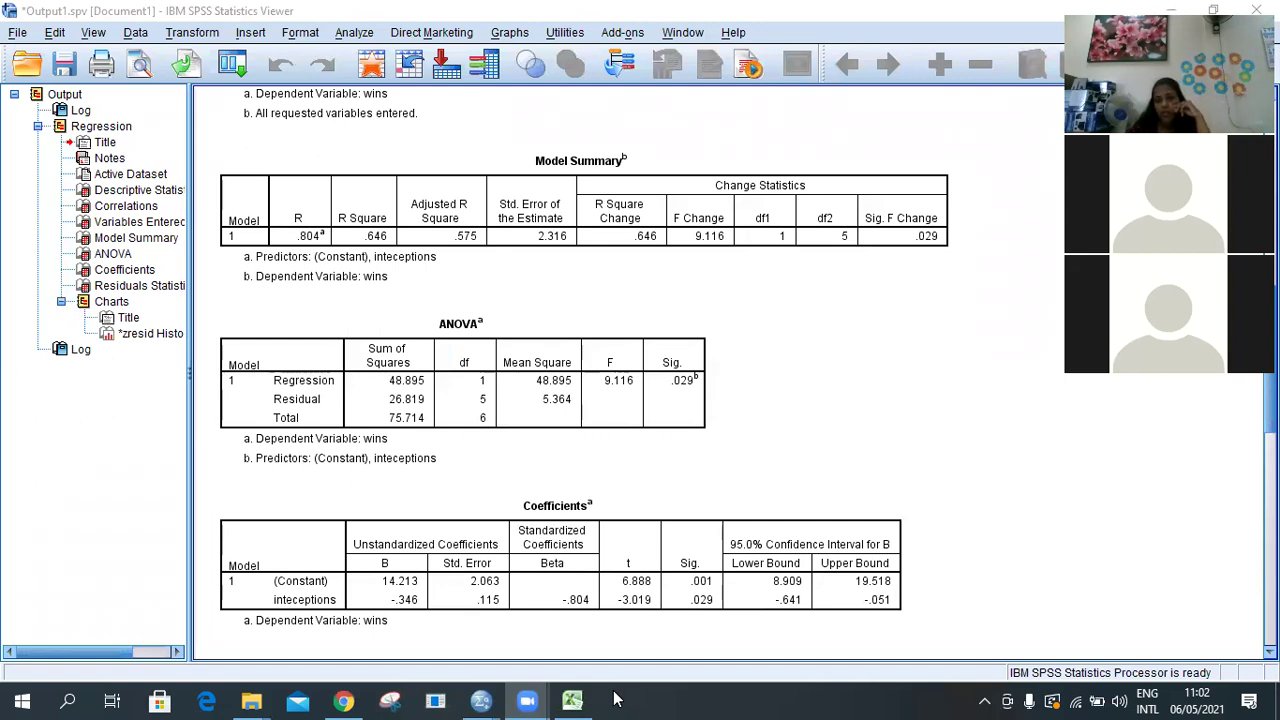
click(555, 388)
click(745, 512)
click(1017, 391)
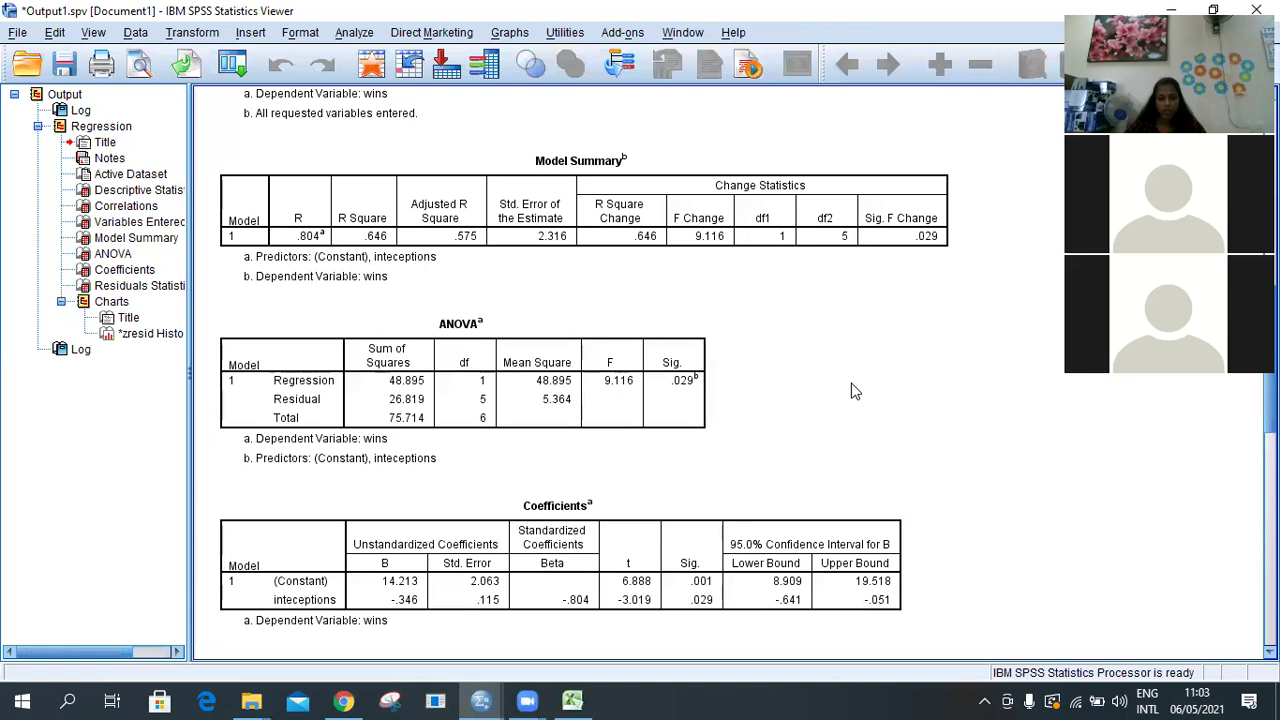
click(693, 183)
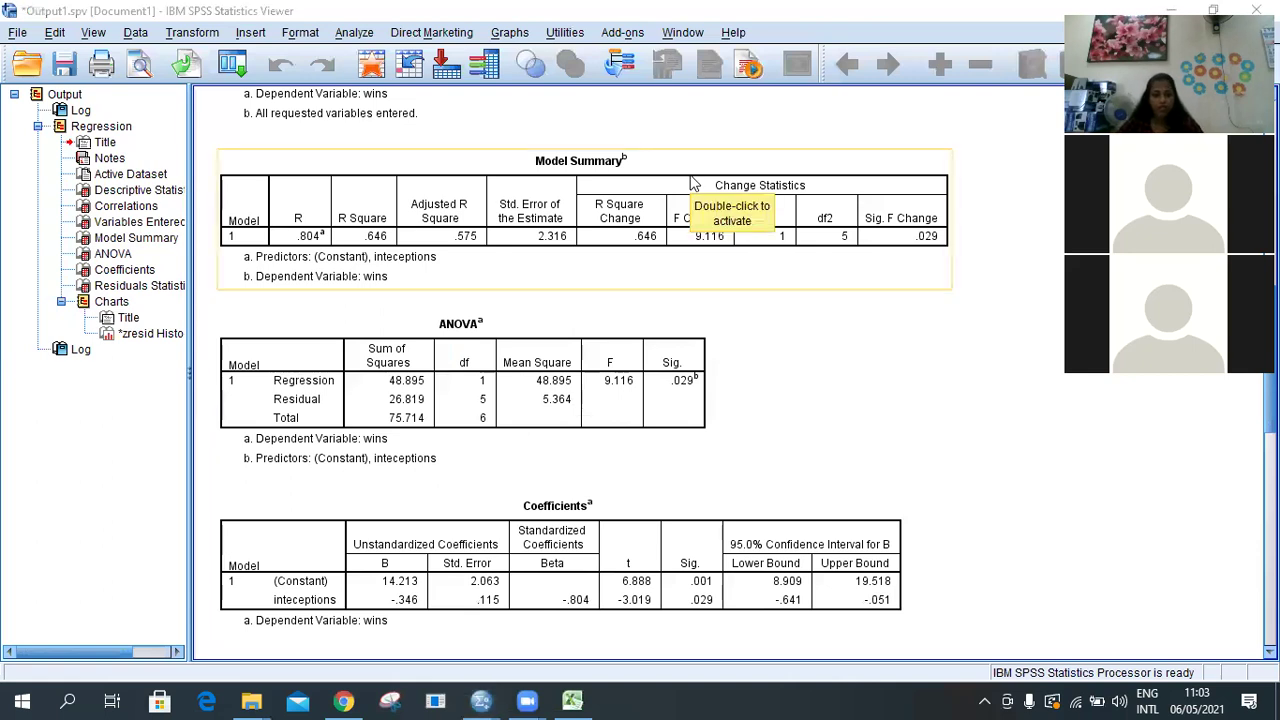
Compare the dataset's variable definitions in SPSS with the regression summary and the Sheet1 source data of book 1 in Excel
mouse_move(583, 698)
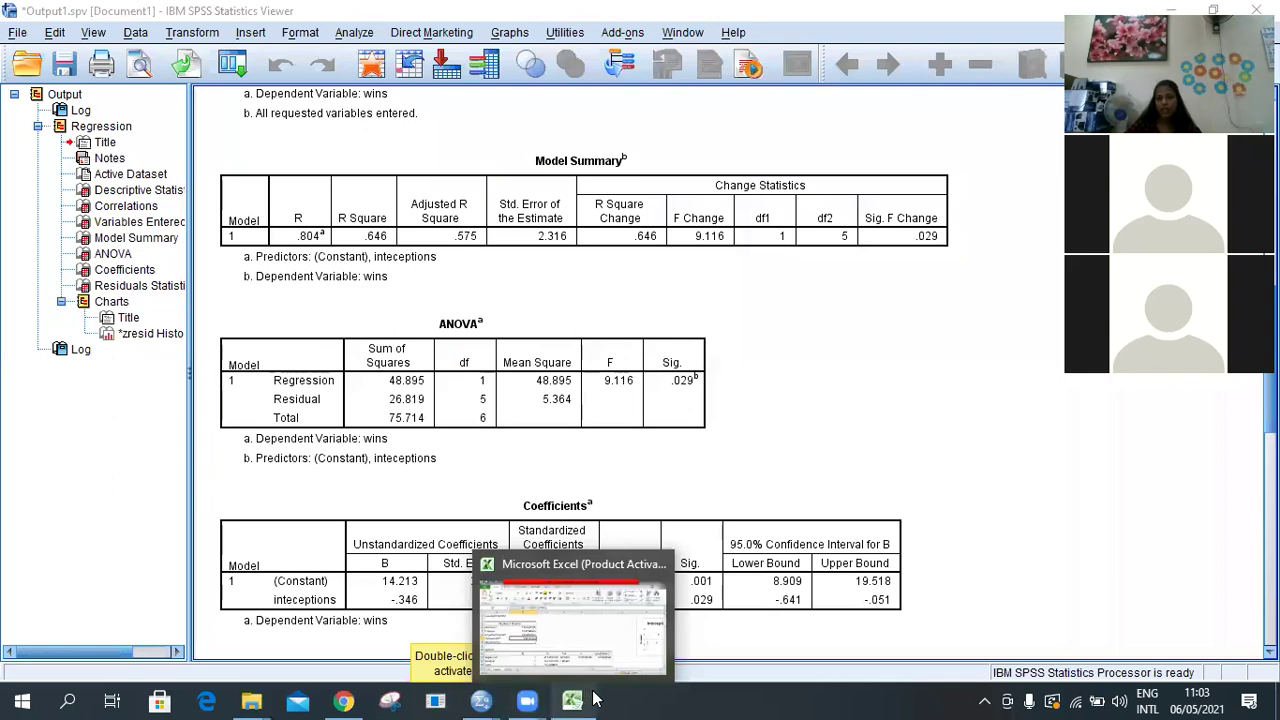
mouse_move(481, 700)
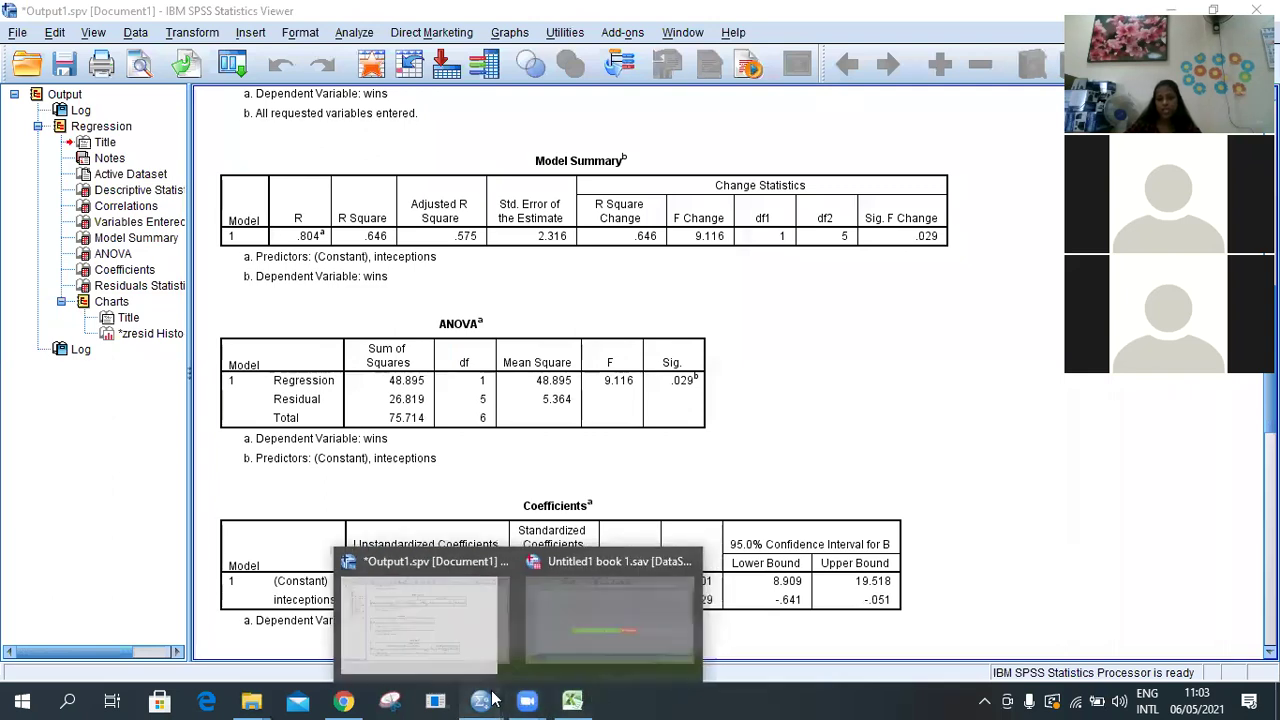
click(580, 620)
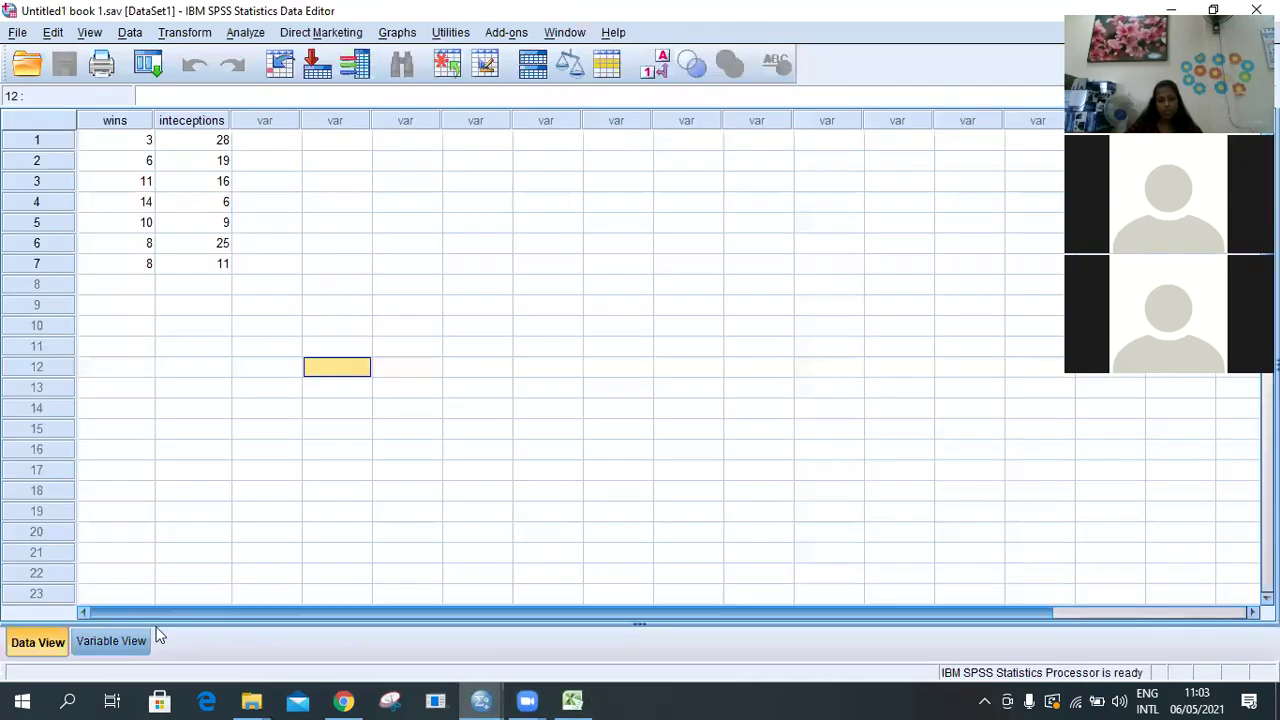
click(120, 642)
click(572, 700)
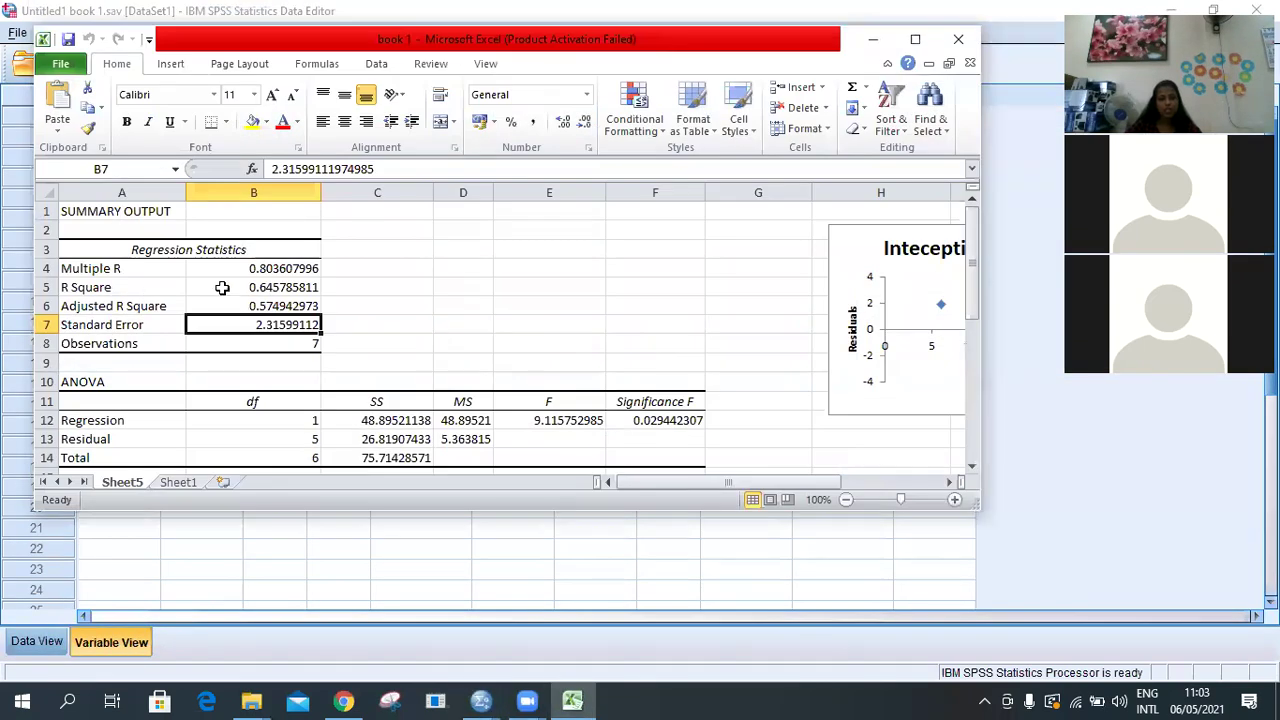
click(181, 482)
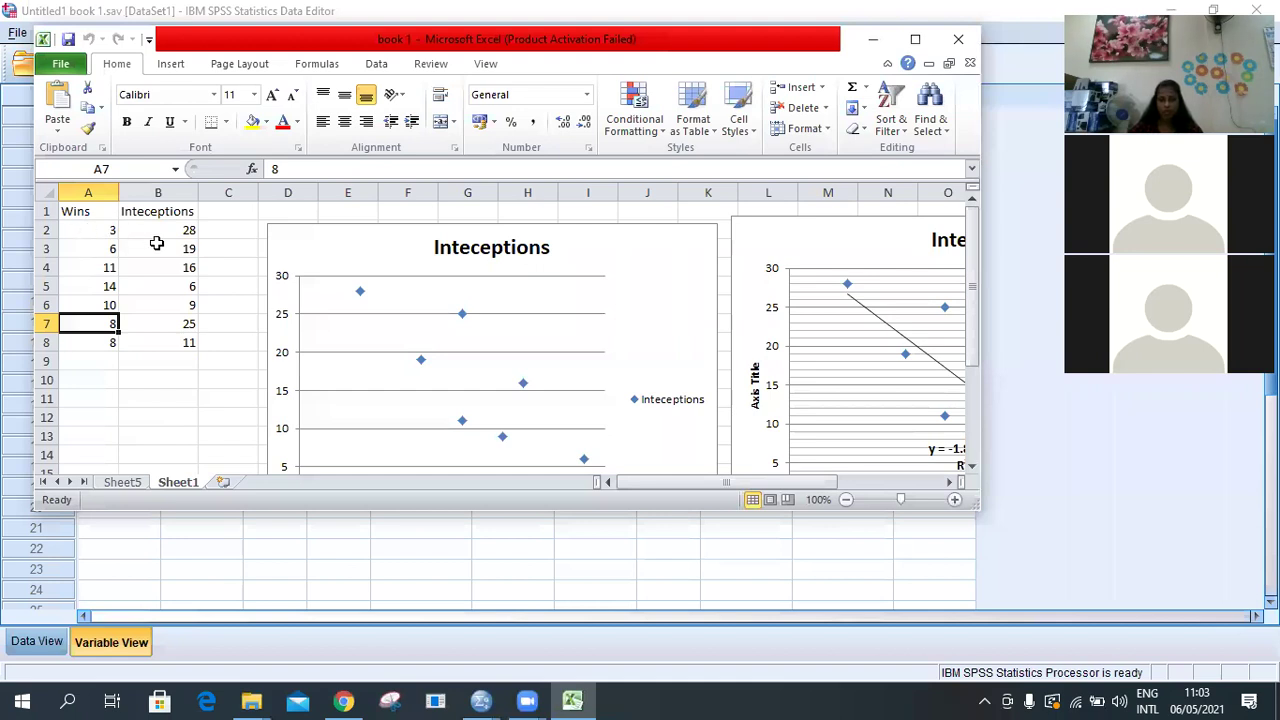
click(190, 547)
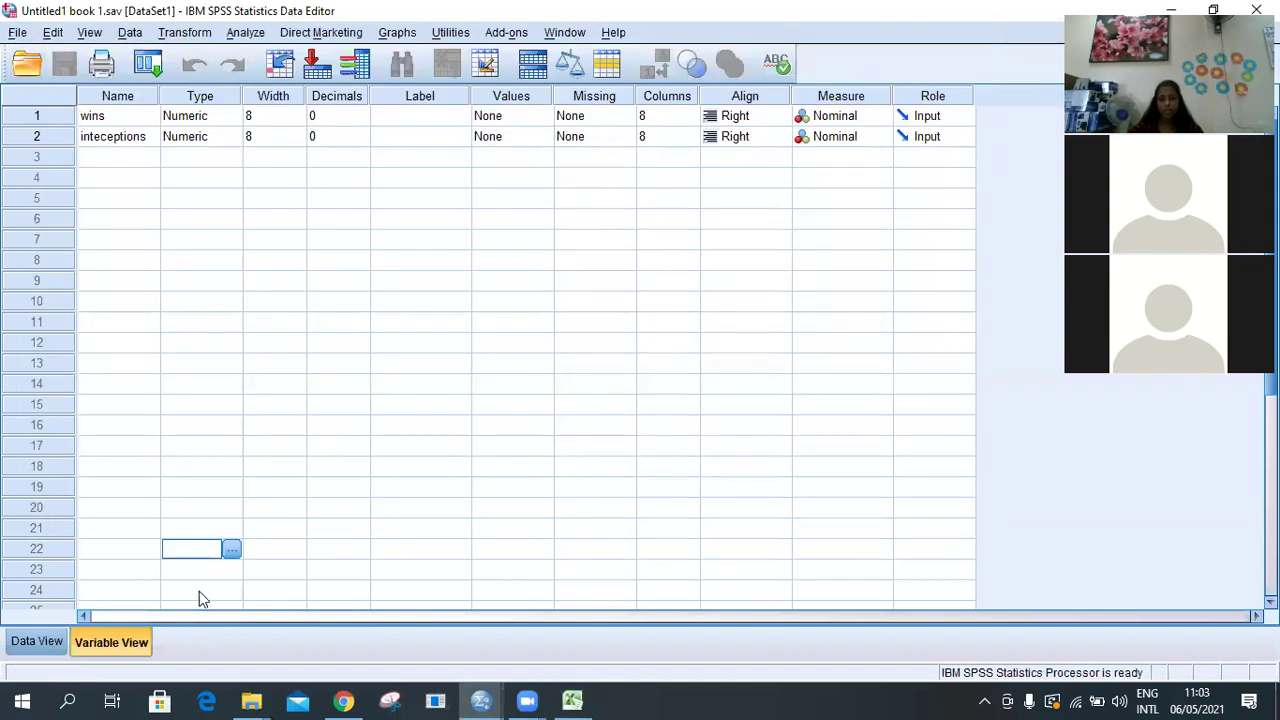
Alternate between the case values and the variable definitions of wins and inteceptions to compare Data View with Variable View
click(38, 643)
click(80, 646)
click(30, 646)
click(79, 647)
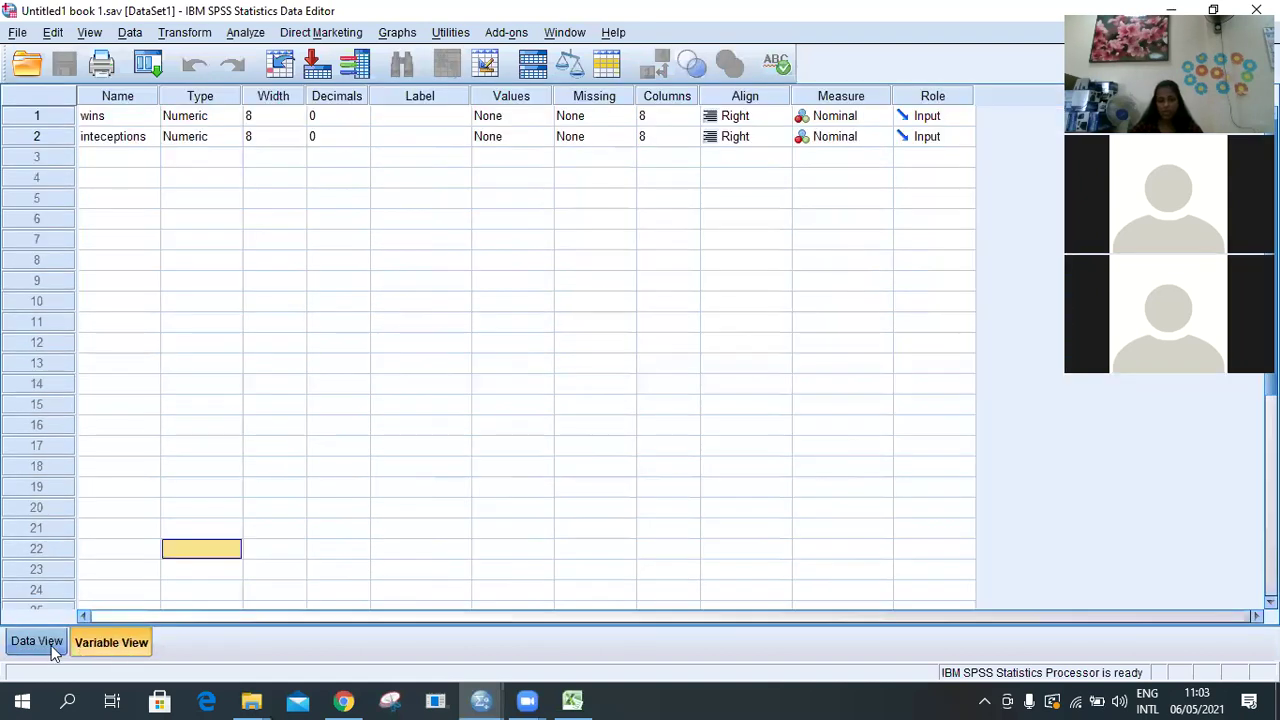
click(49, 645)
click(88, 641)
click(51, 645)
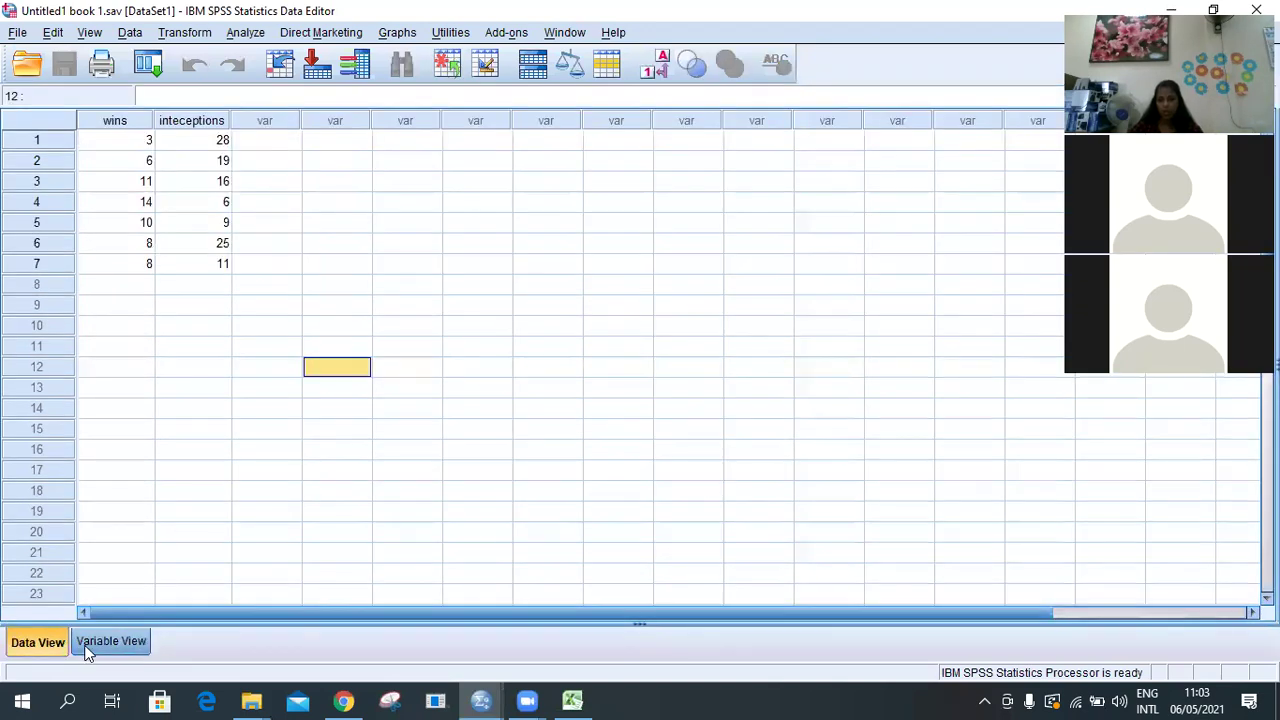
Check the Wins and Inteceptions columns in Excel again, and review the matching variable names and case values in SPSS
click(572, 700)
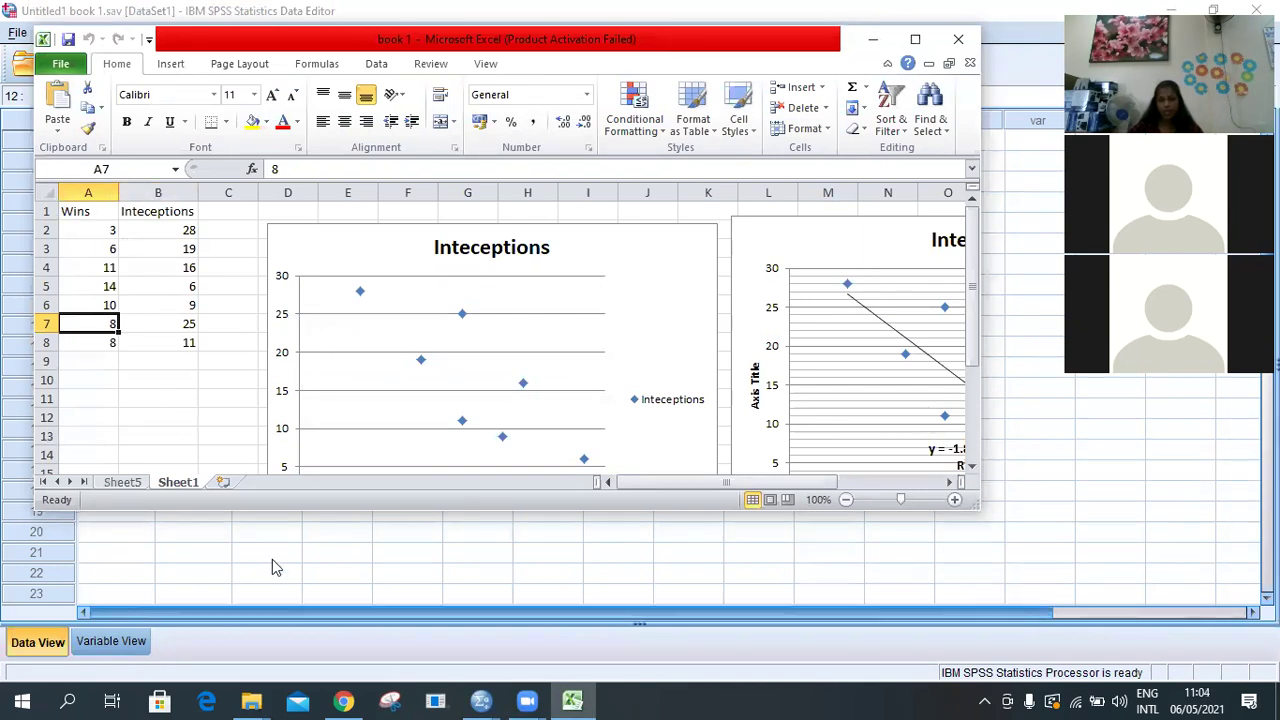
click(134, 643)
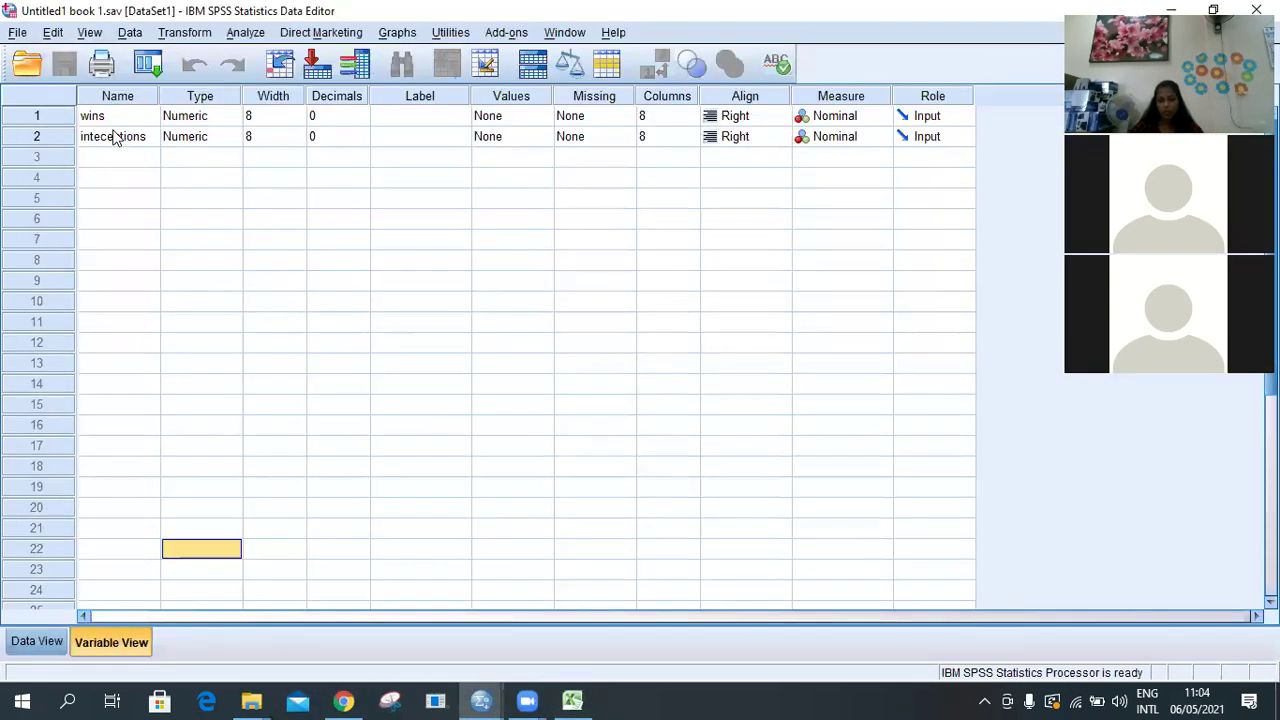
click(45, 640)
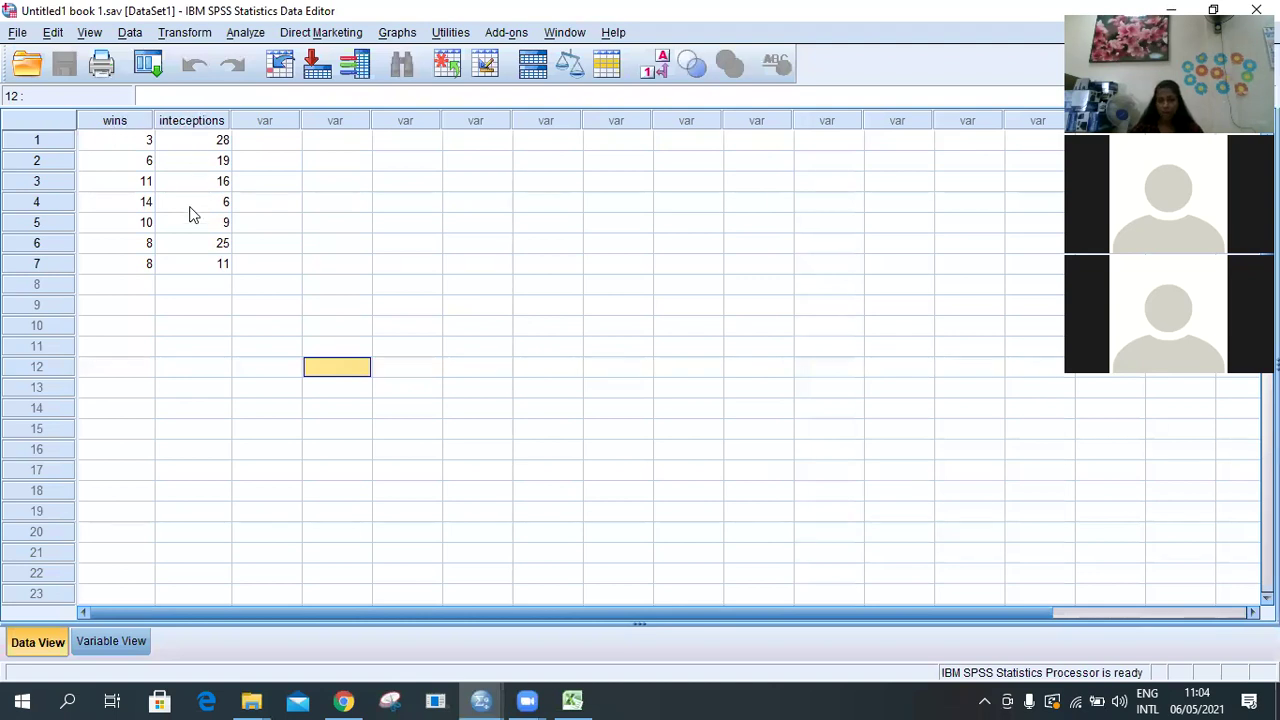
click(106, 641)
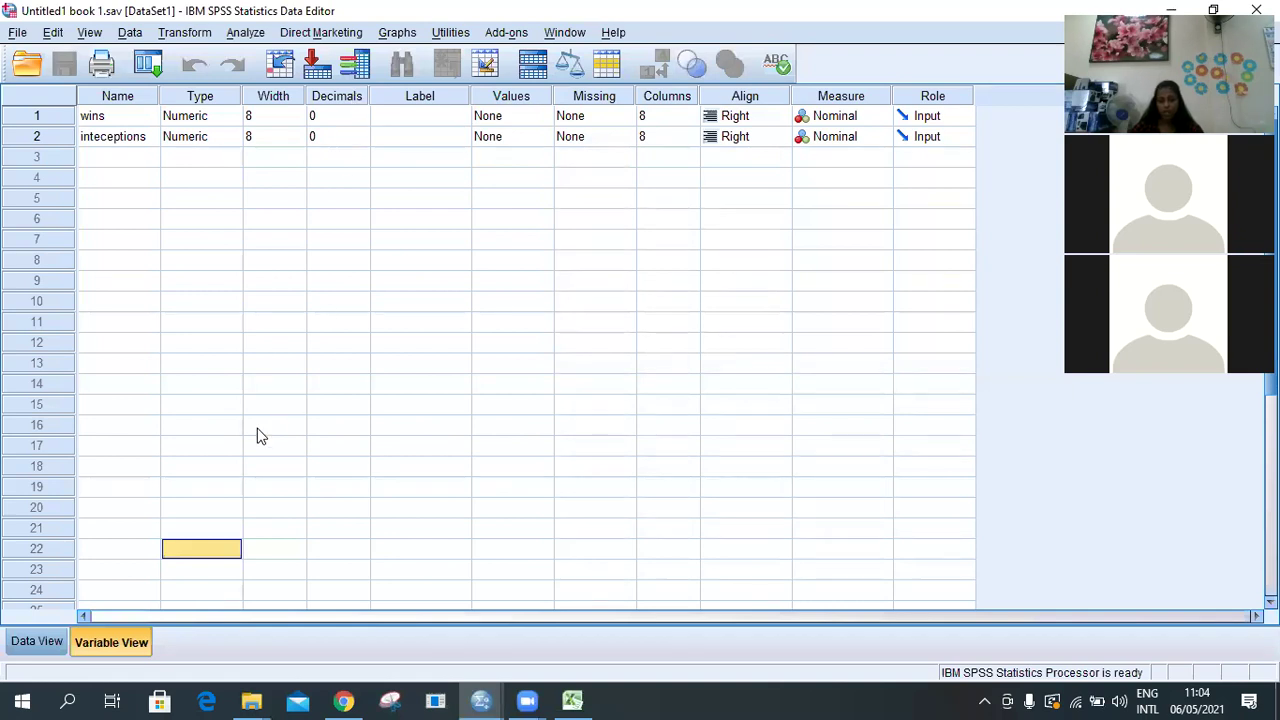
click(60, 640)
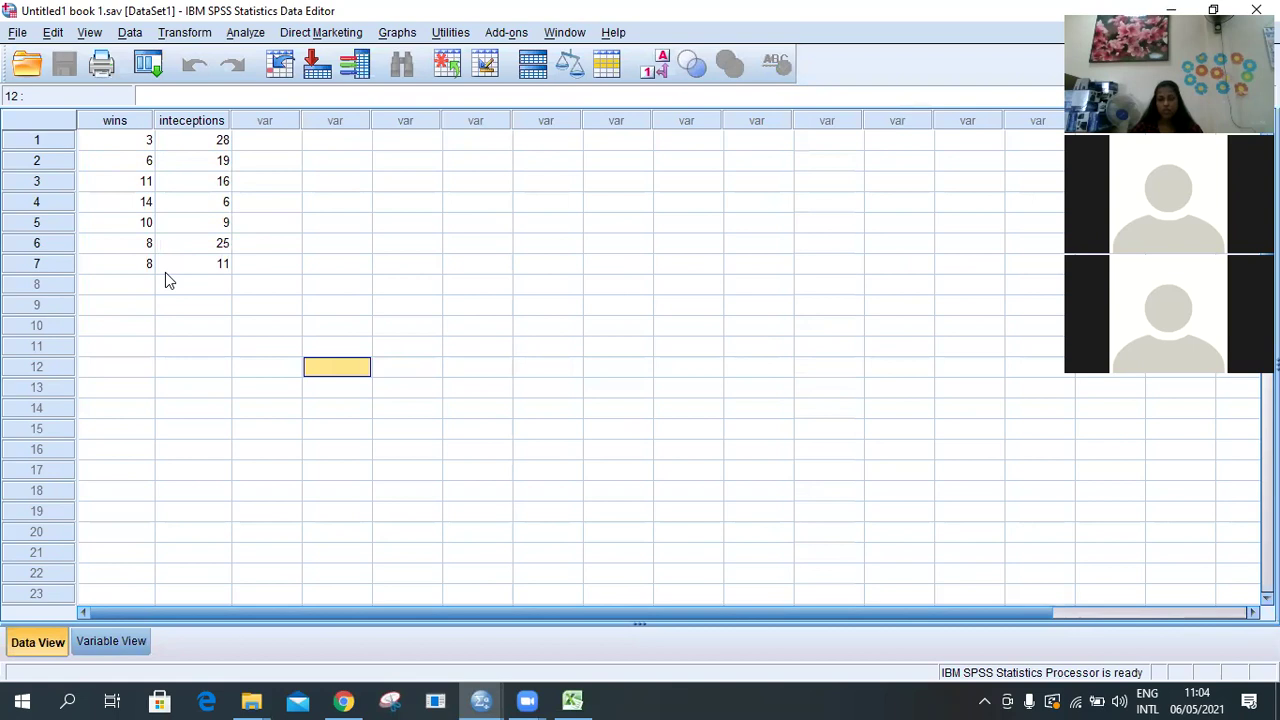
click(135, 248)
click(126, 325)
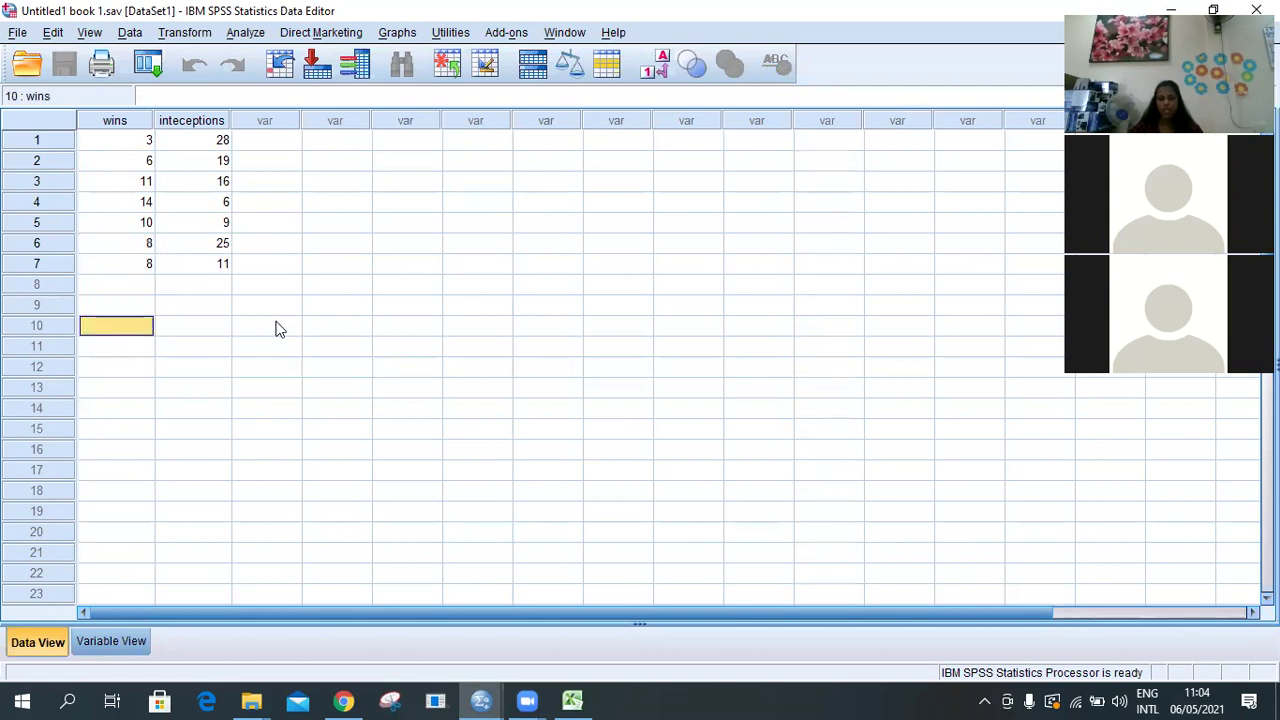
click(279, 327)
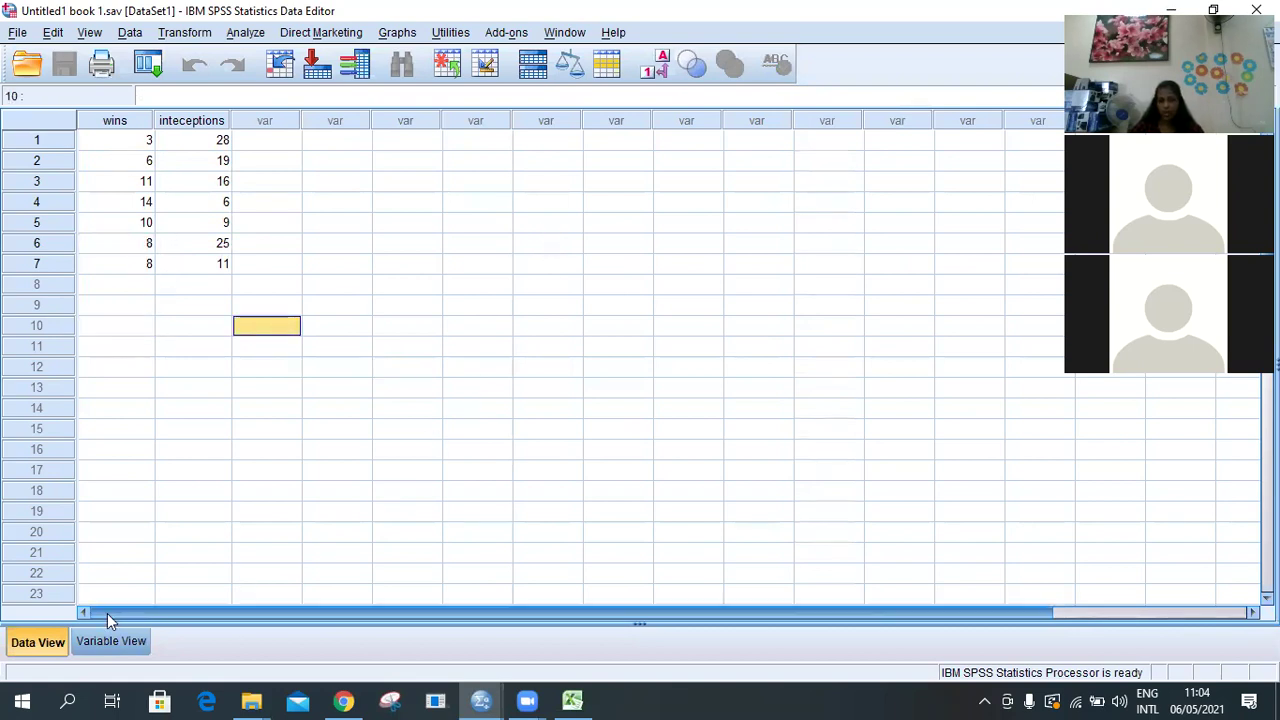
Open the Linear Regression setup and clear inteceptions from Independent(s) and wins from Dependent
click(256, 33)
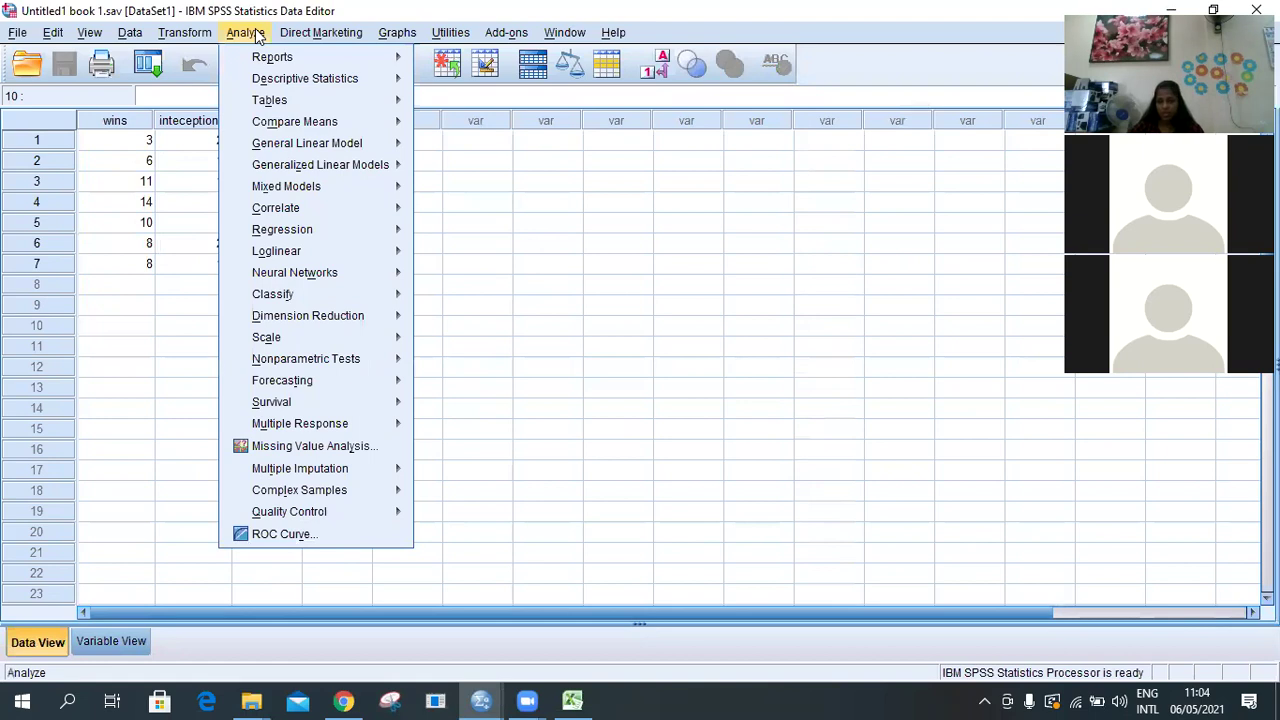
mouse_move(279, 232)
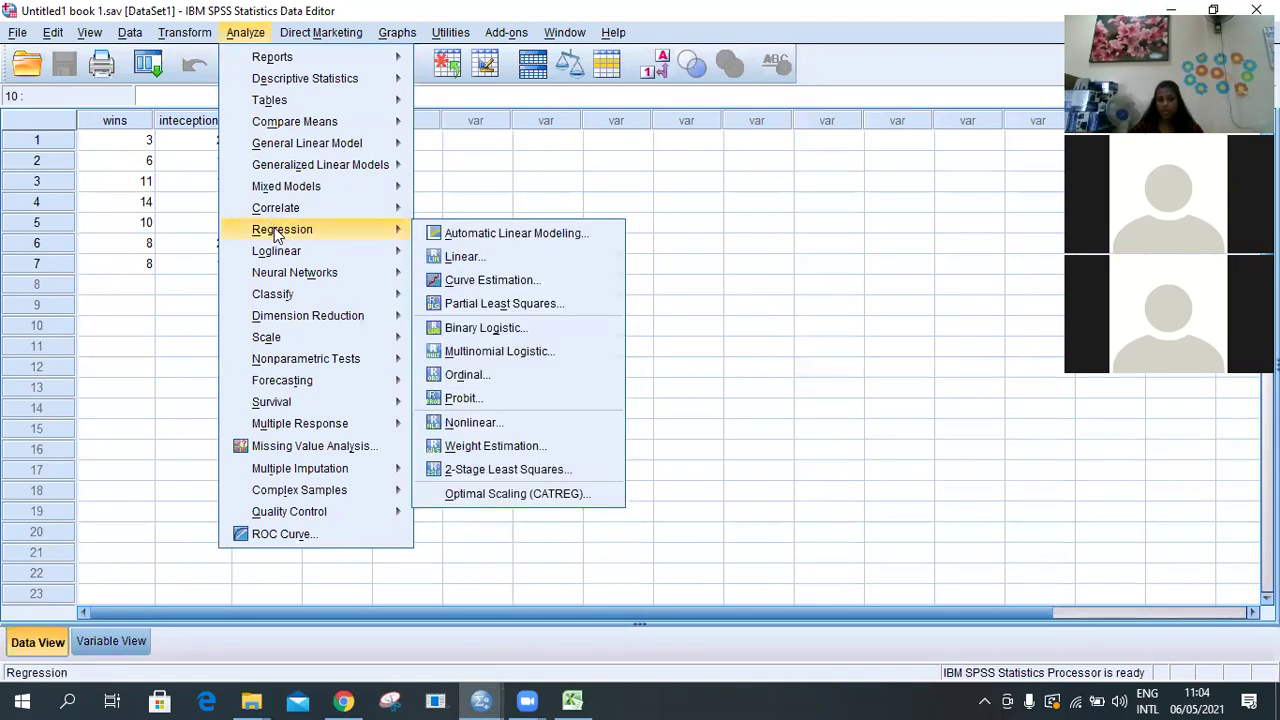
click(461, 258)
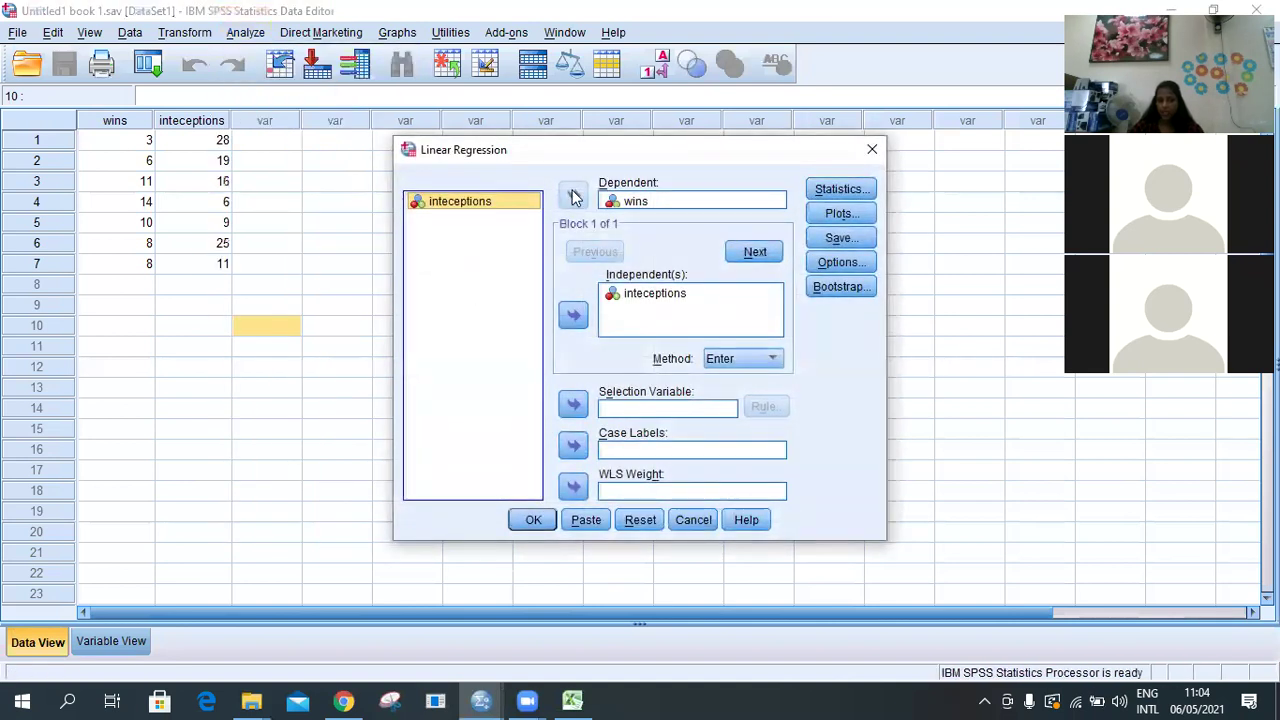
click(640, 293)
click(573, 315)
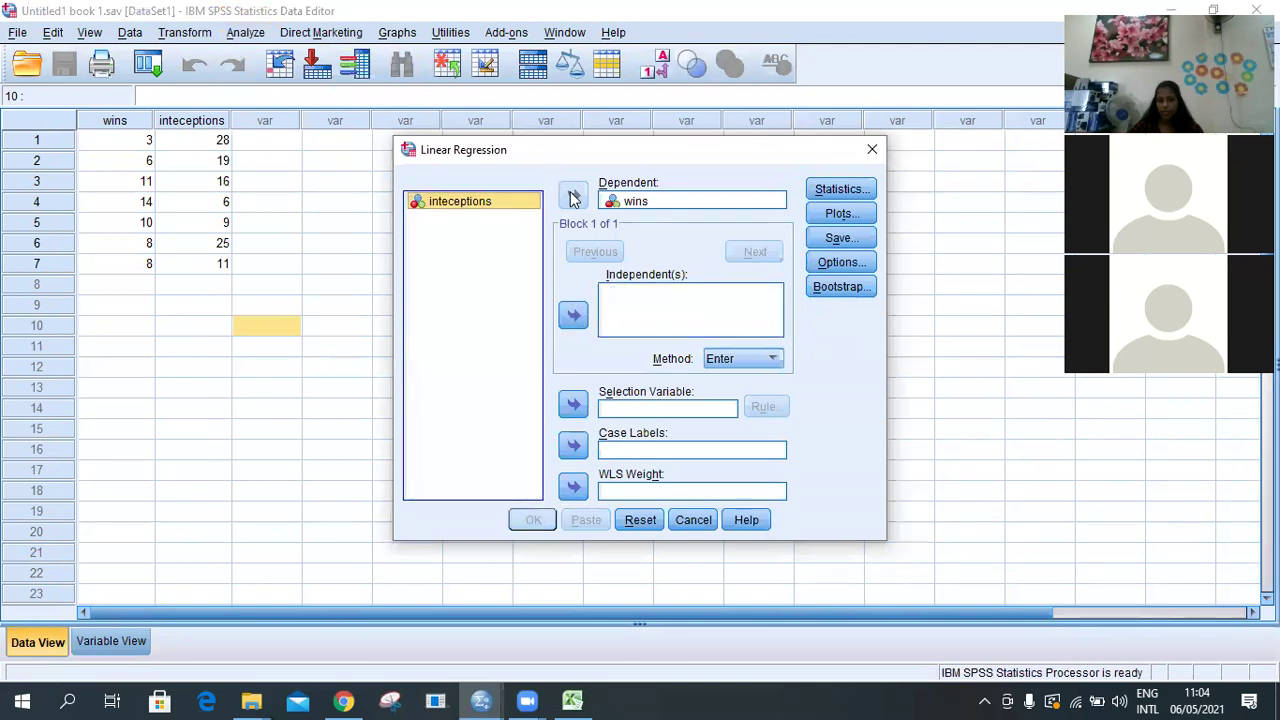
click(620, 201)
click(573, 195)
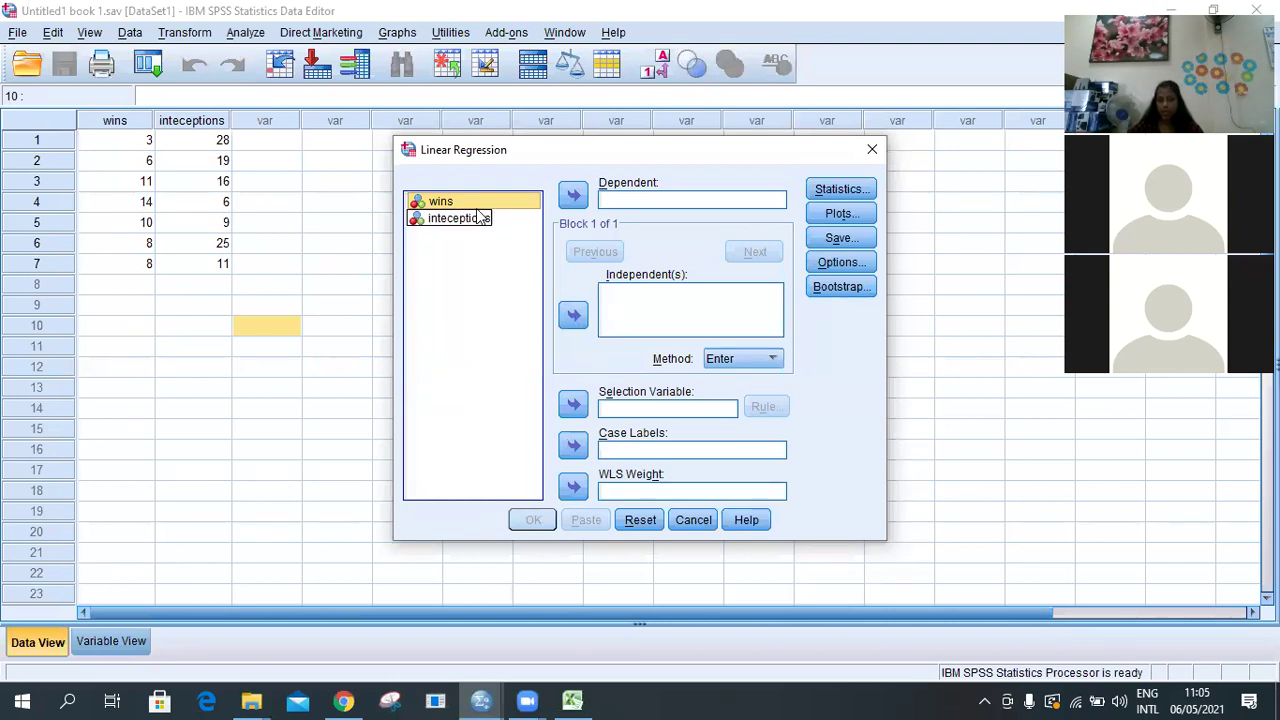
Assign wins as the dependent variable and inteceptions as the independent variable of the linear regression
click(573, 197)
click(506, 206)
click(573, 316)
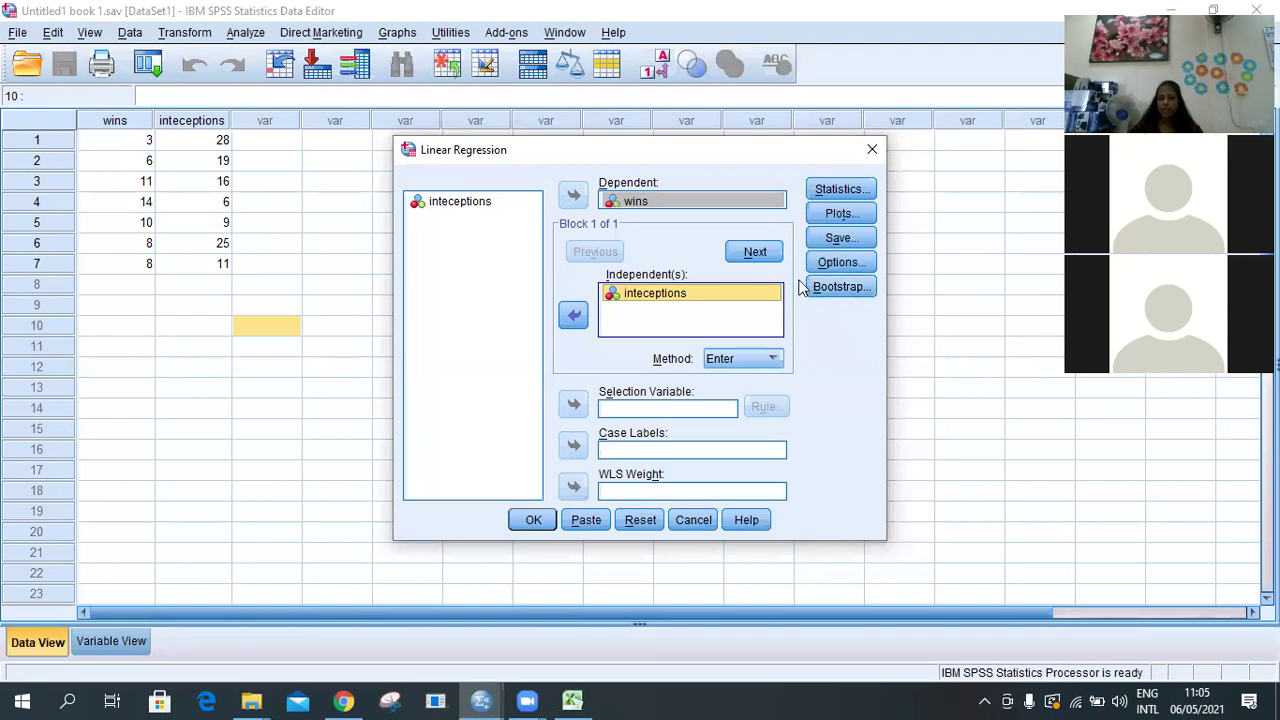
Review the regression's Statistics options and Histogram plot setting, and dismiss the Linear Regression setup without running it
click(815, 192)
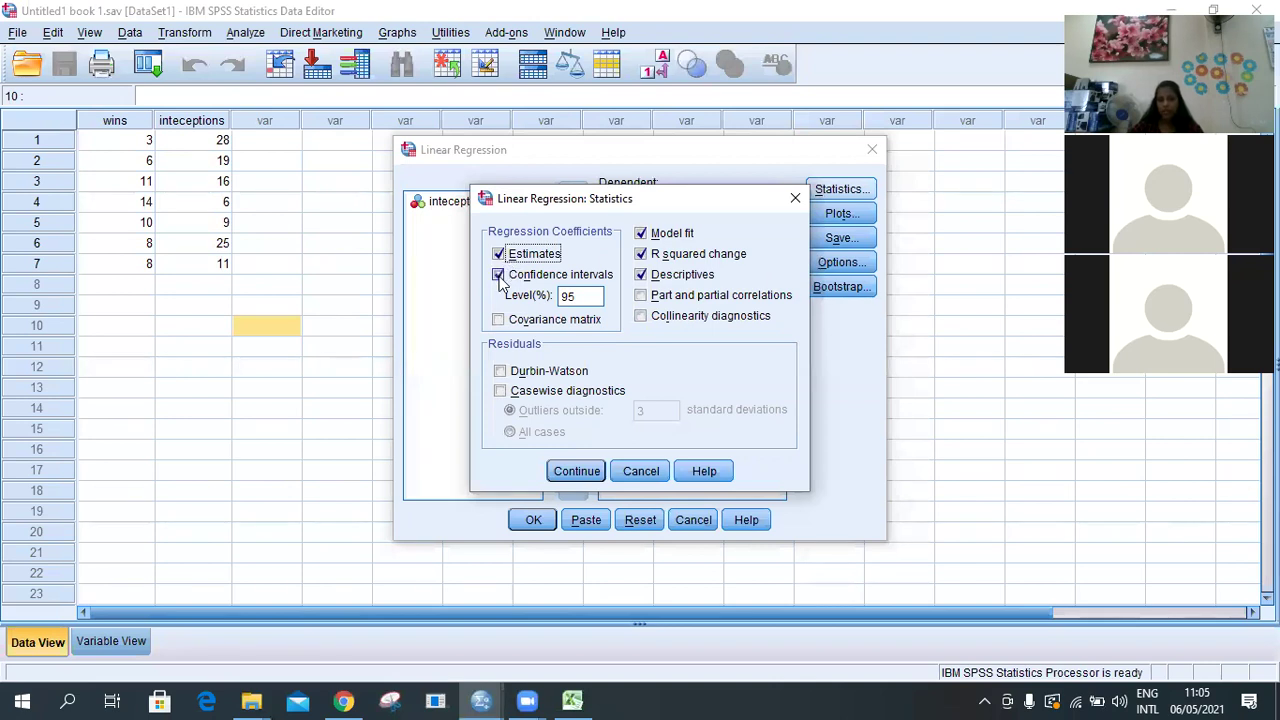
click(641, 274)
click(580, 474)
click(843, 213)
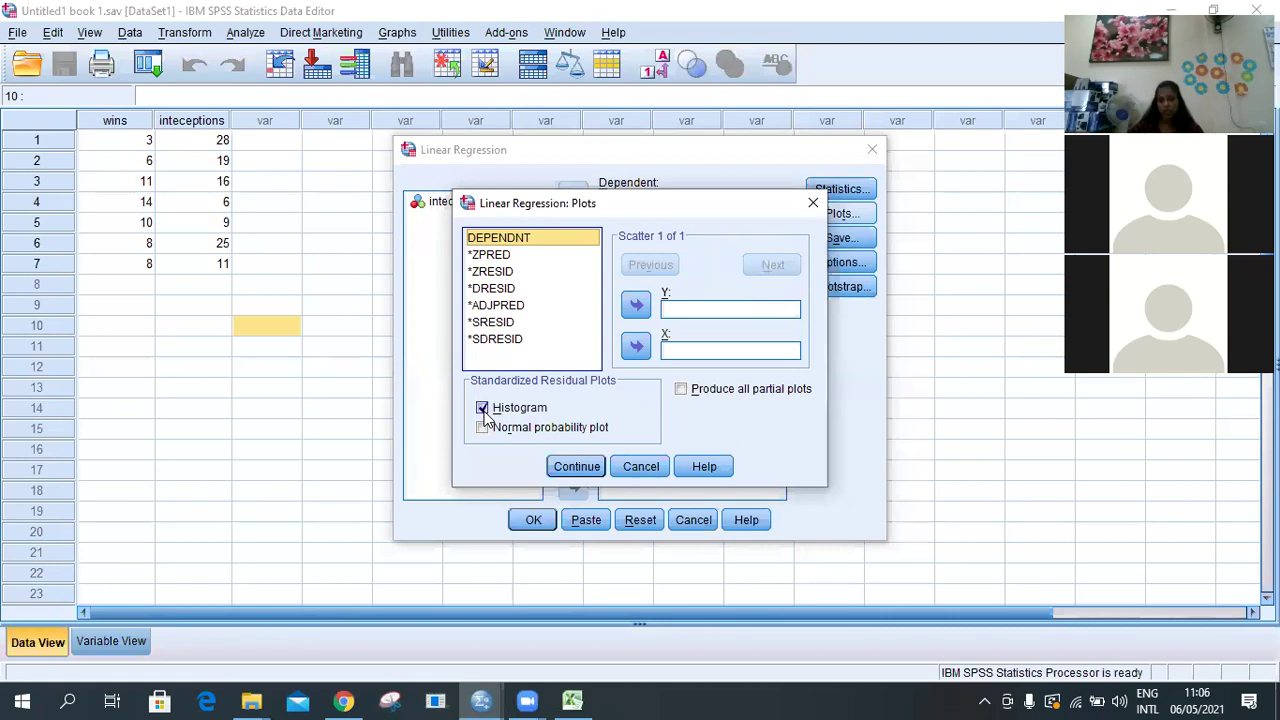
click(575, 467)
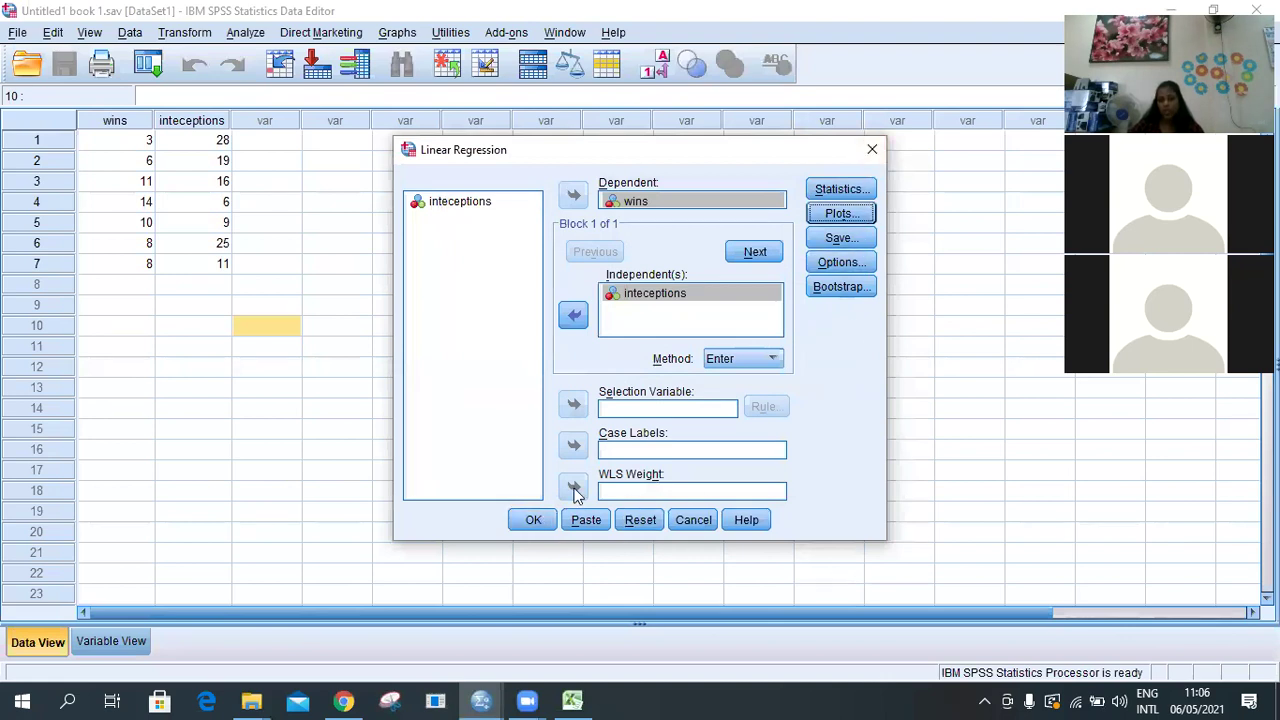
click(871, 152)
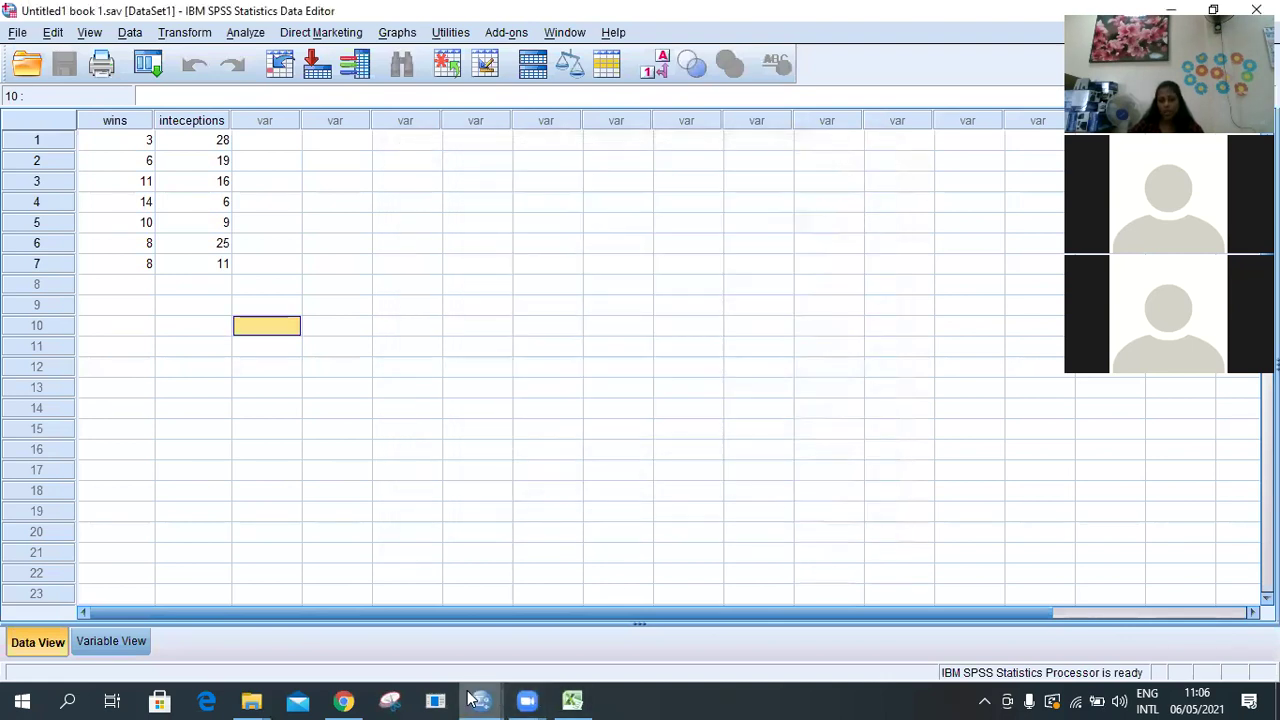
Return to the Output1 viewer and examine the Descriptive Statistics and Correlations tables for wins and inteceptions
mouse_move(478, 700)
click(424, 652)
scroll(478, 368, up, 15)
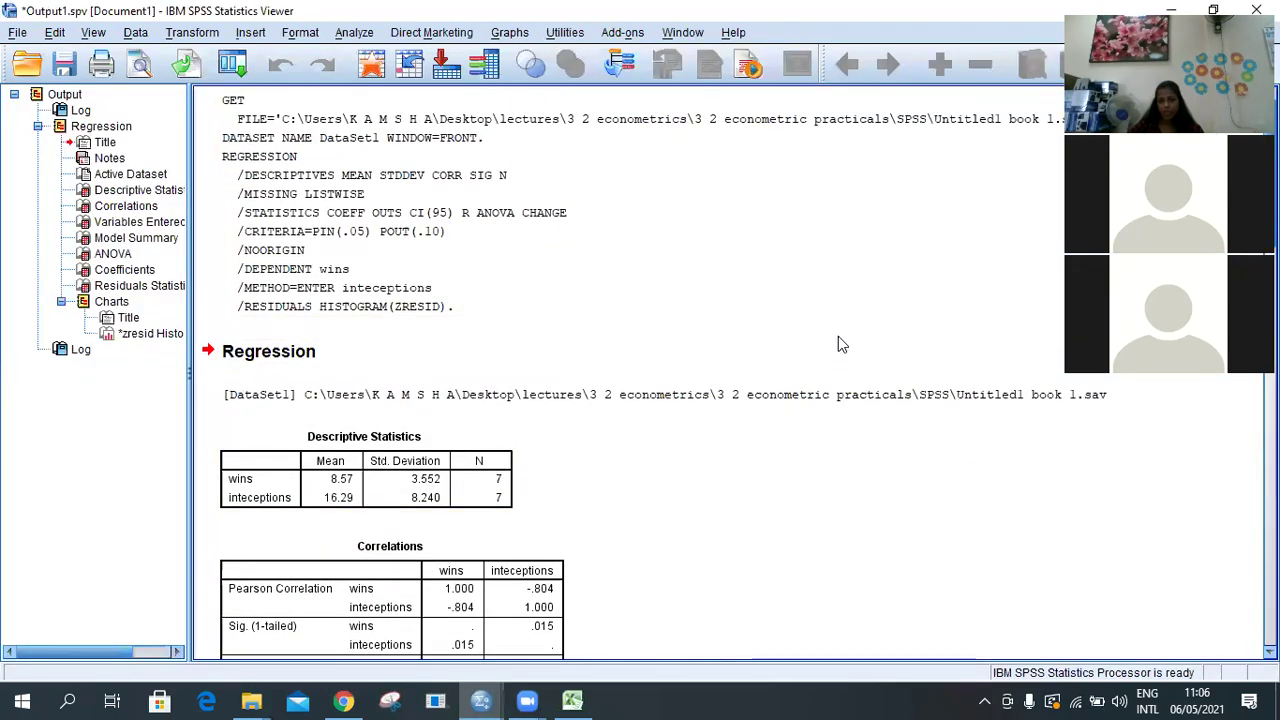
scroll(838, 336, down, 3)
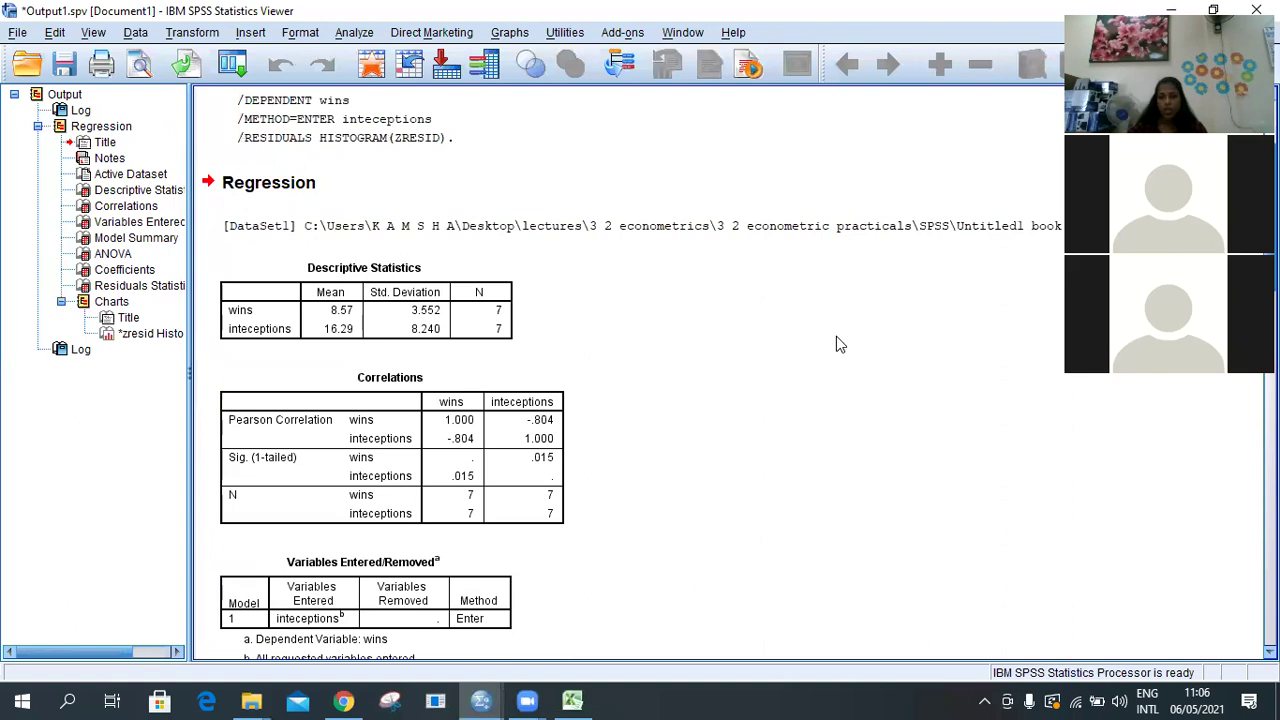
click(482, 700)
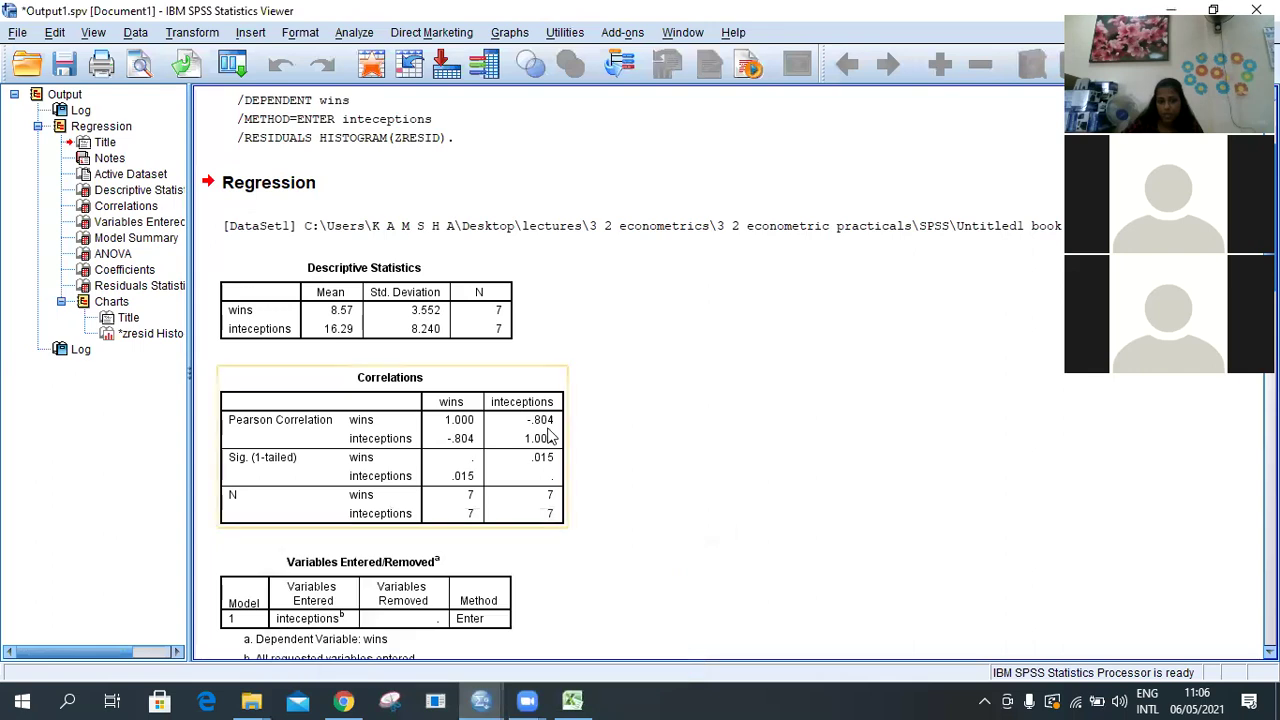
scroll(442, 276, down, 3)
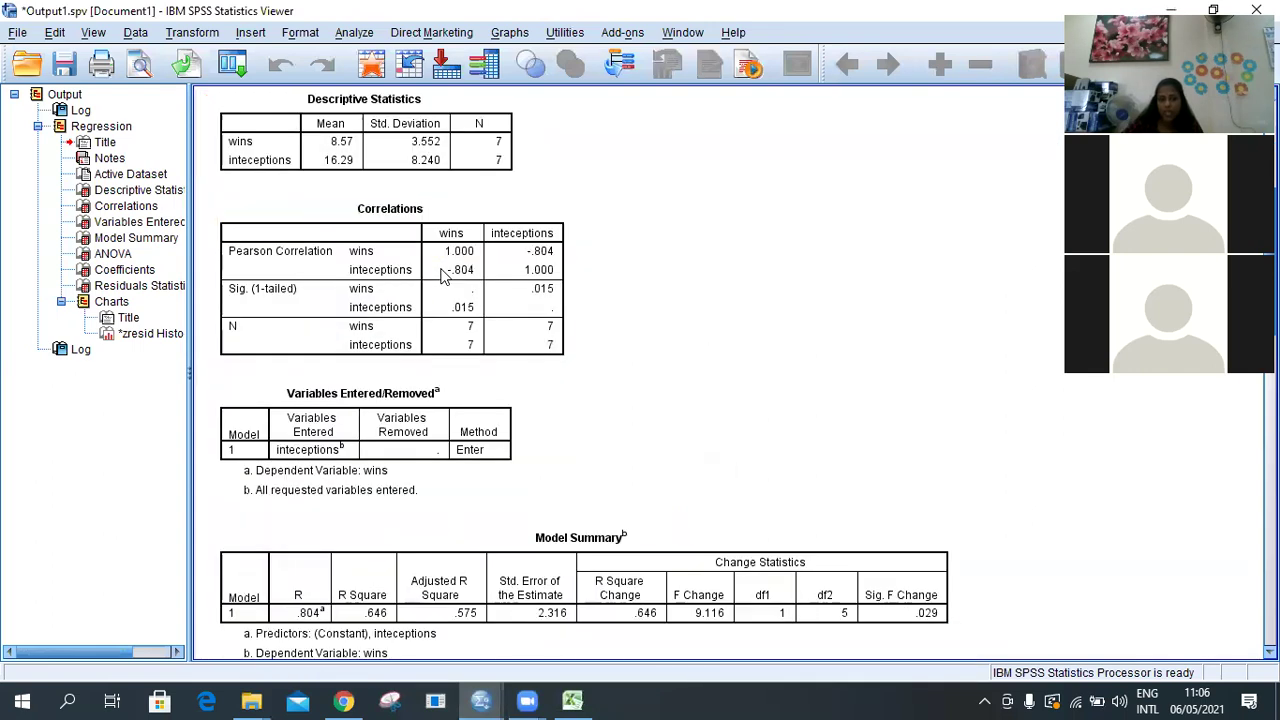
scroll(442, 276, down, 2)
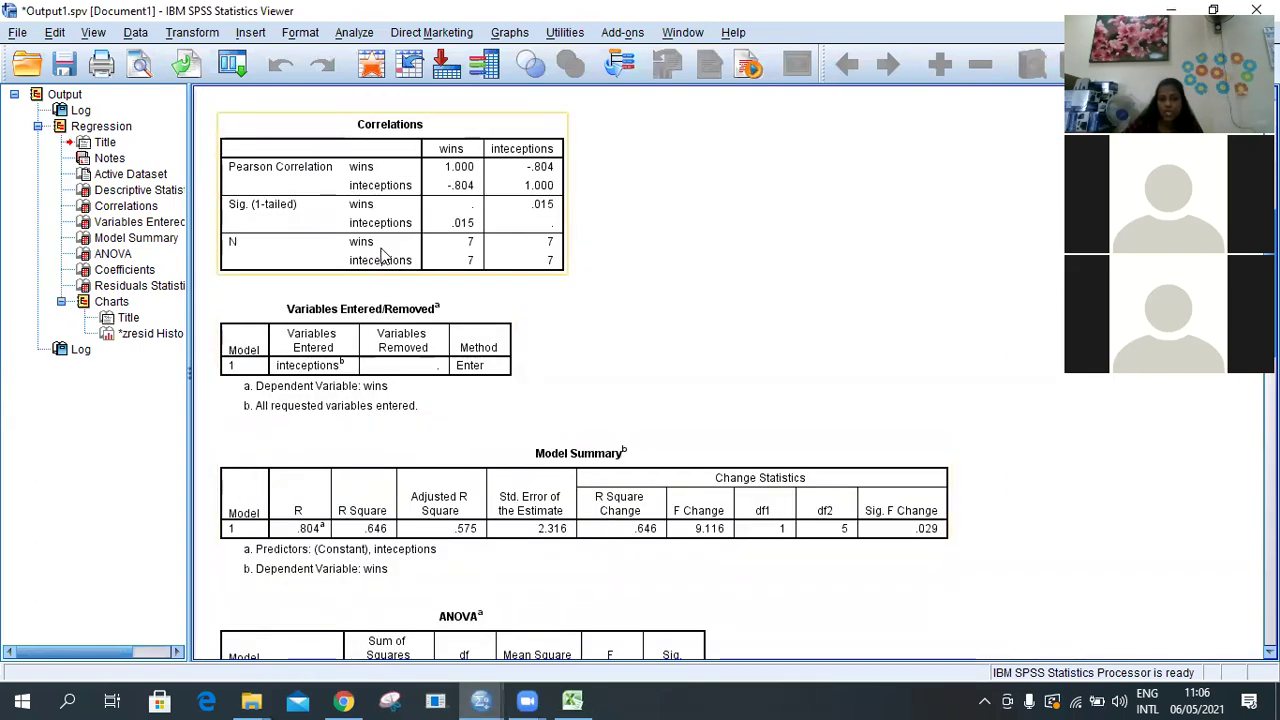
scroll(381, 254, up, 2)
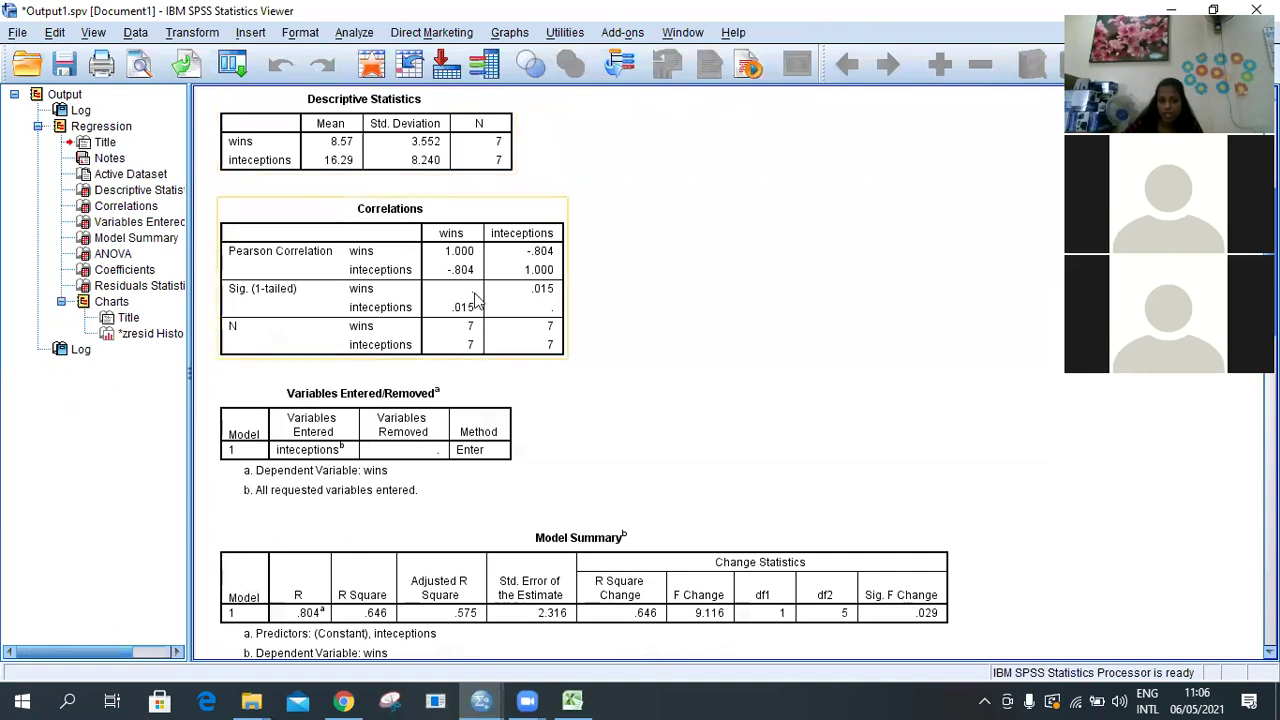
Examine the Model Summary, ANOVA, Coefficients and Residuals Statistics tables and the residual histogram of wins
scroll(476, 298, down, 2)
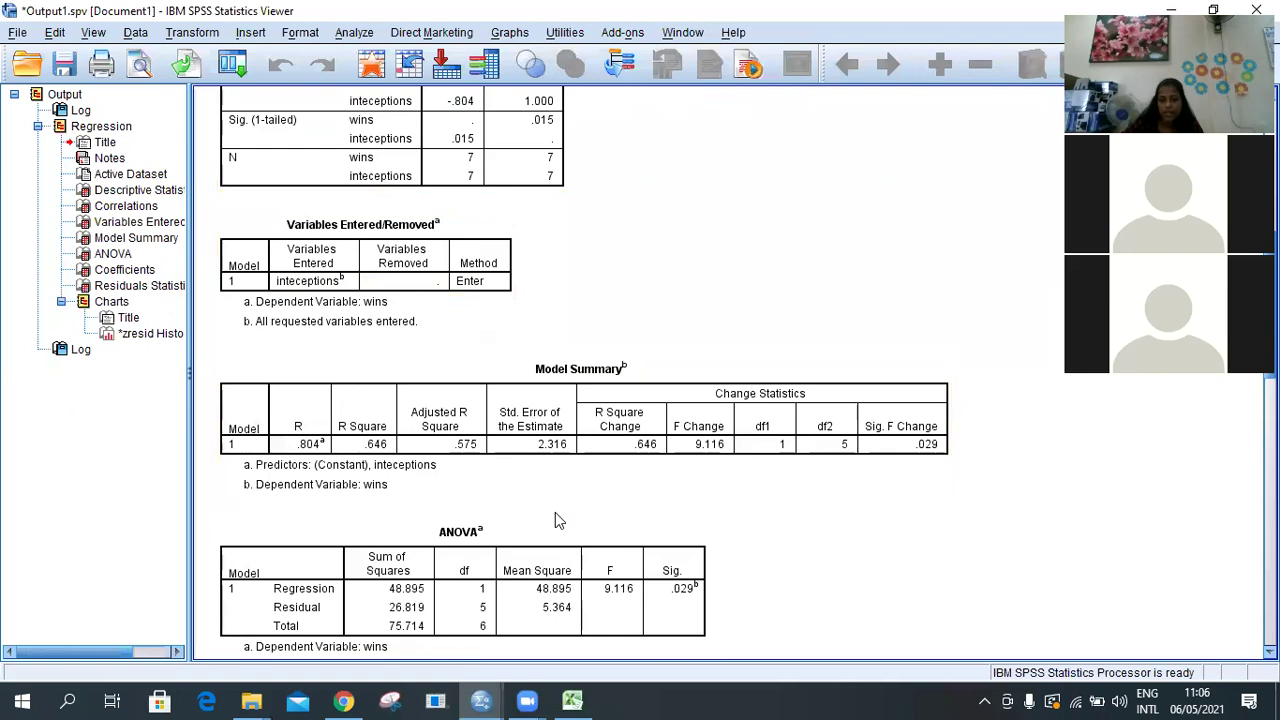
scroll(489, 272, down, 2)
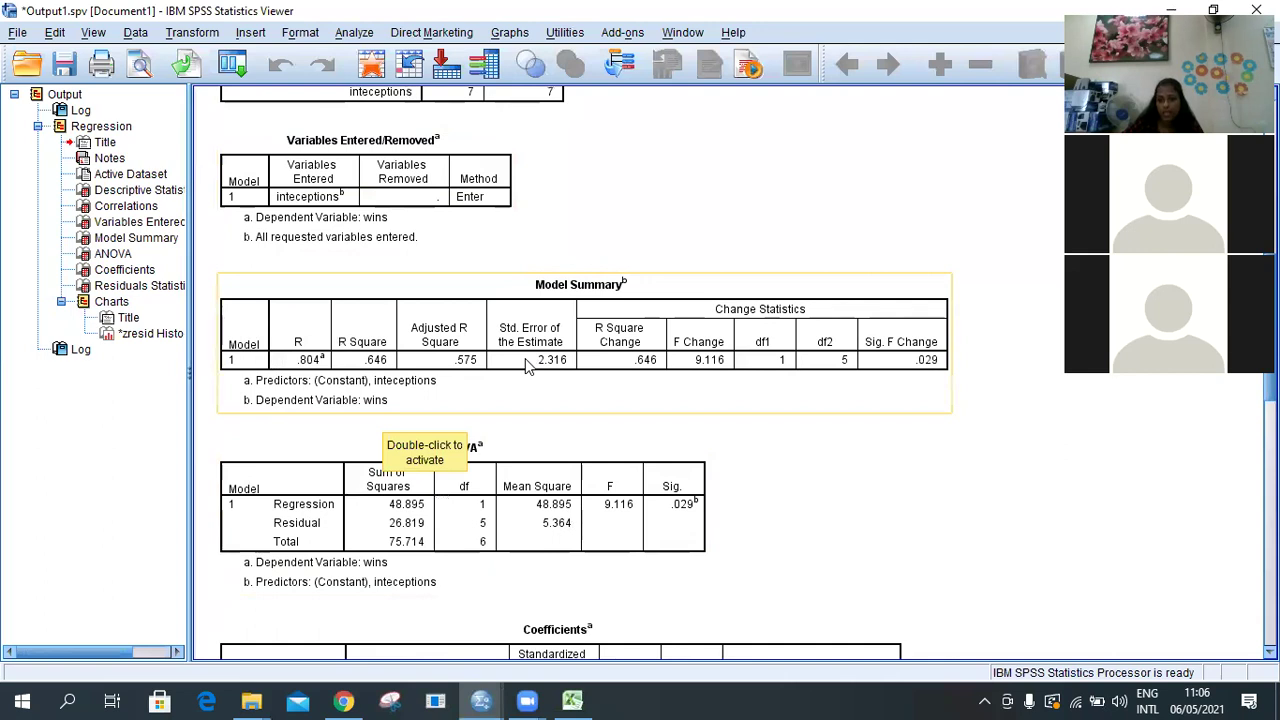
scroll(525, 358, down, 3)
scroll(529, 367, down, 2)
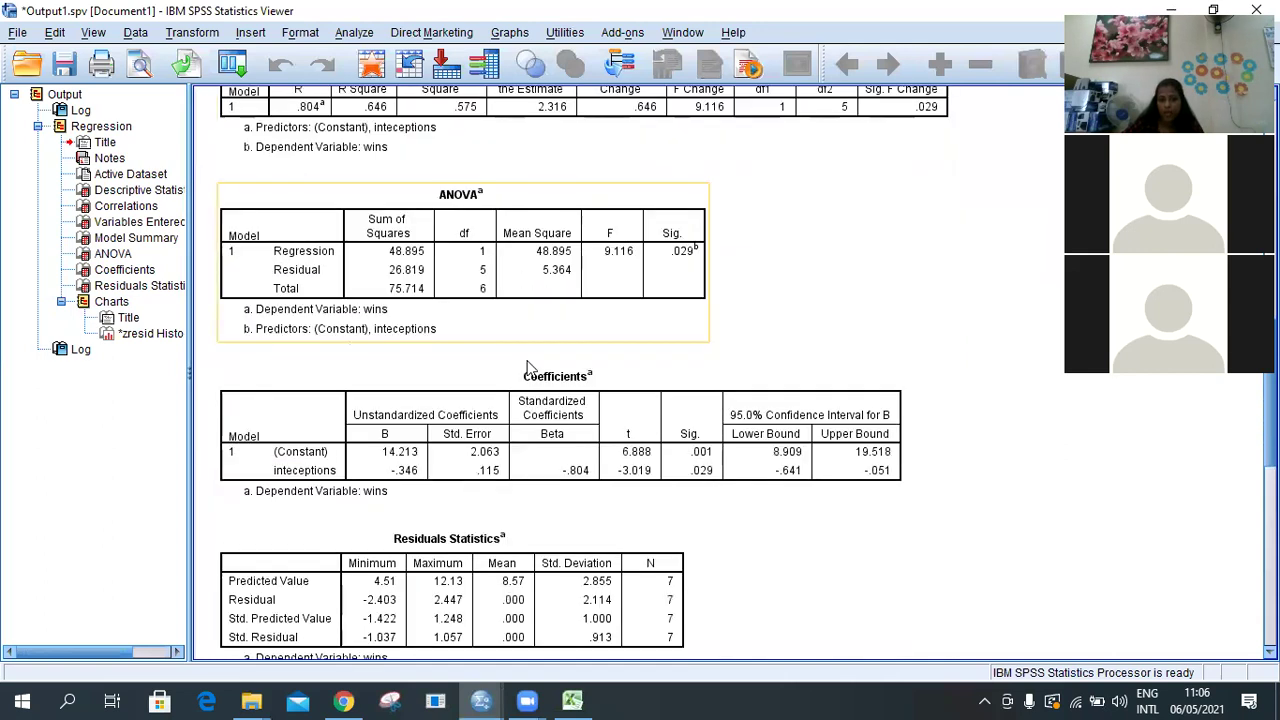
scroll(529, 367, down, 5)
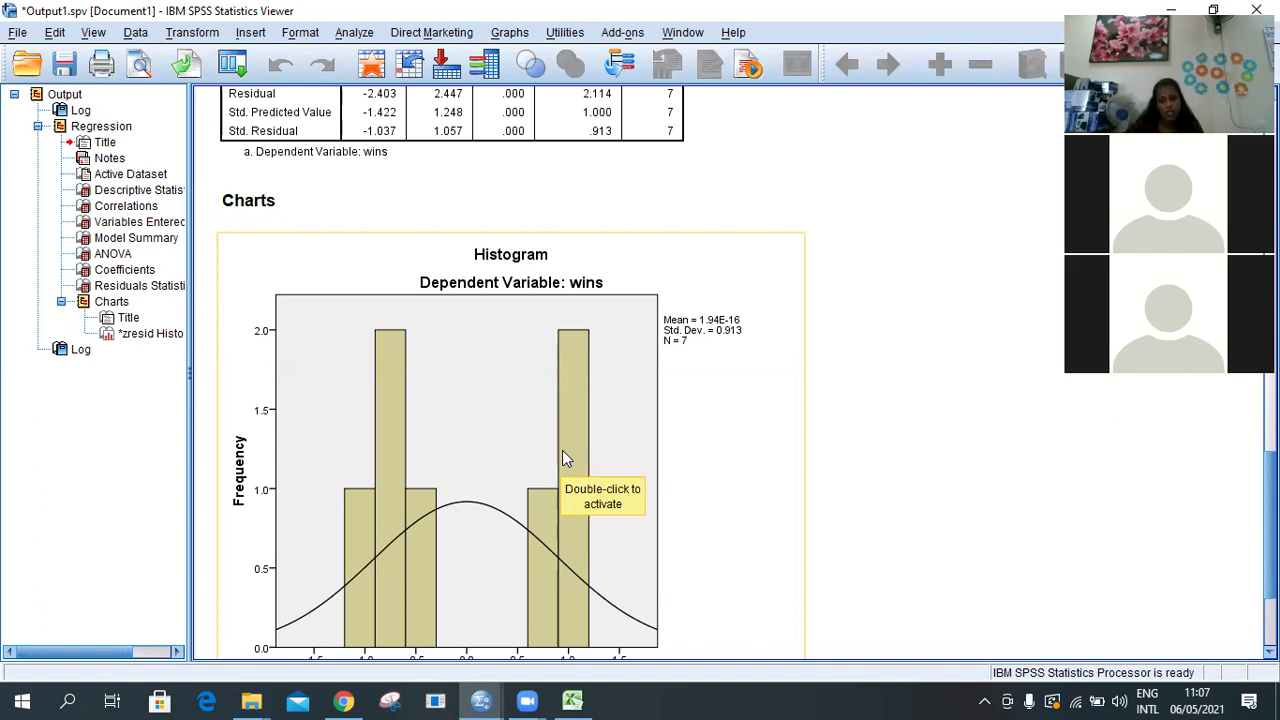
Recheck the regression output from the residual tables back to the Correlations table, and revisit Model Summary and ANOVA
scroll(634, 458, up, 5)
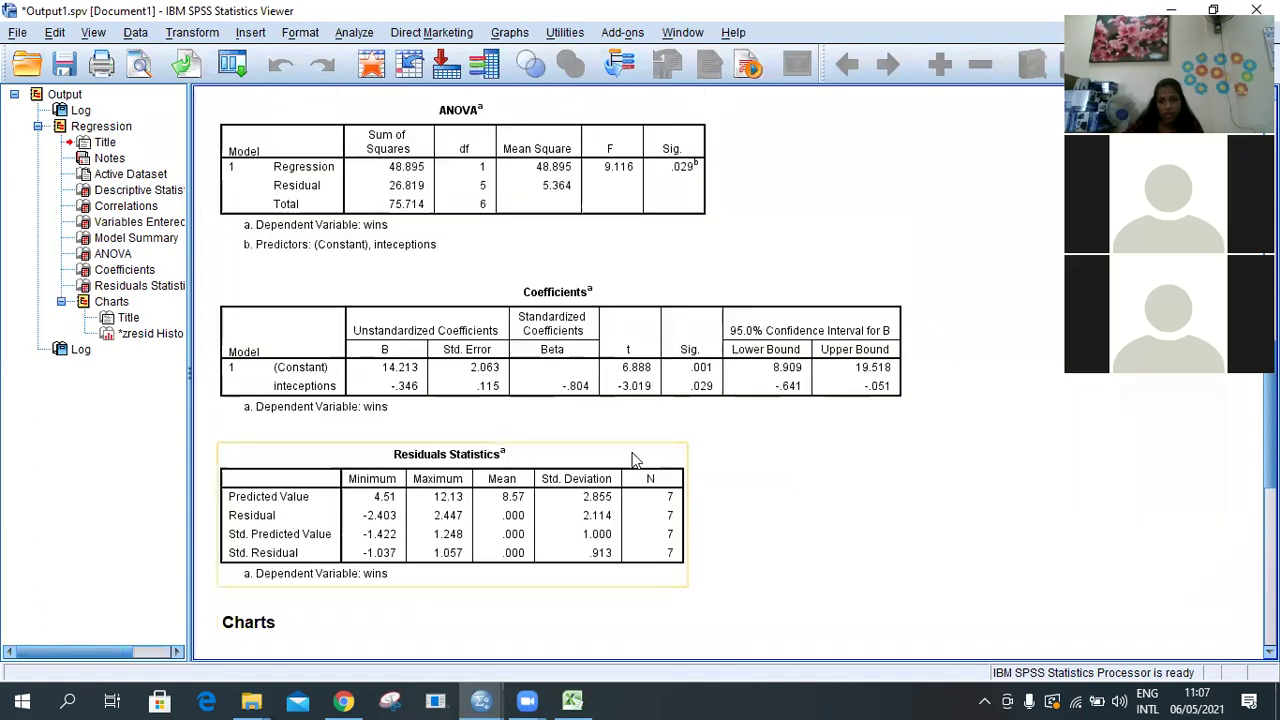
scroll(634, 458, up, 8)
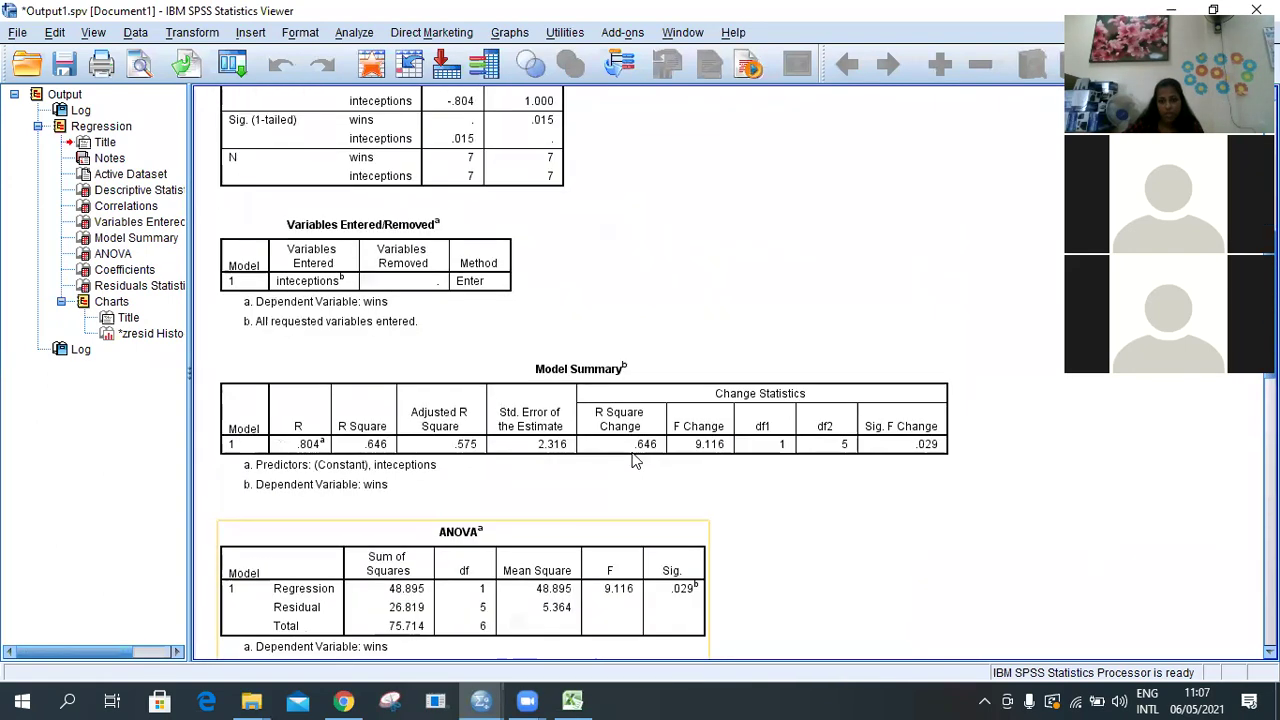
scroll(634, 460, up, 4)
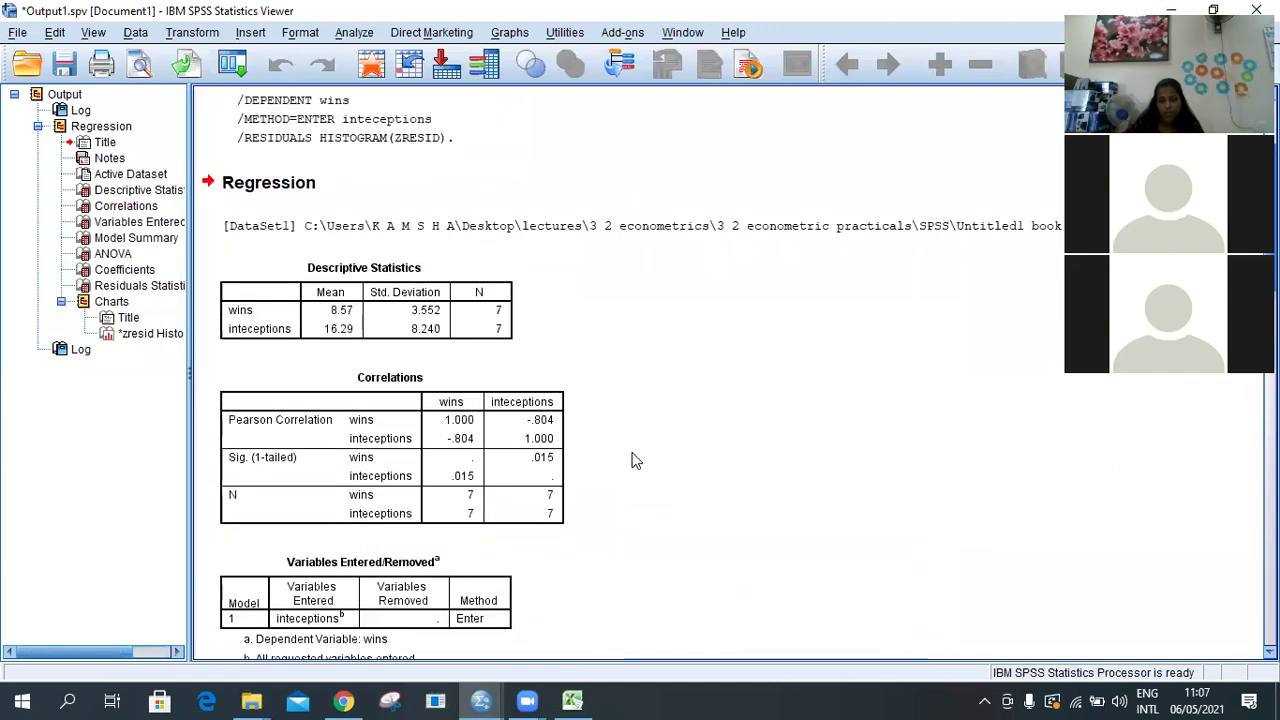
scroll(634, 463, down, 2)
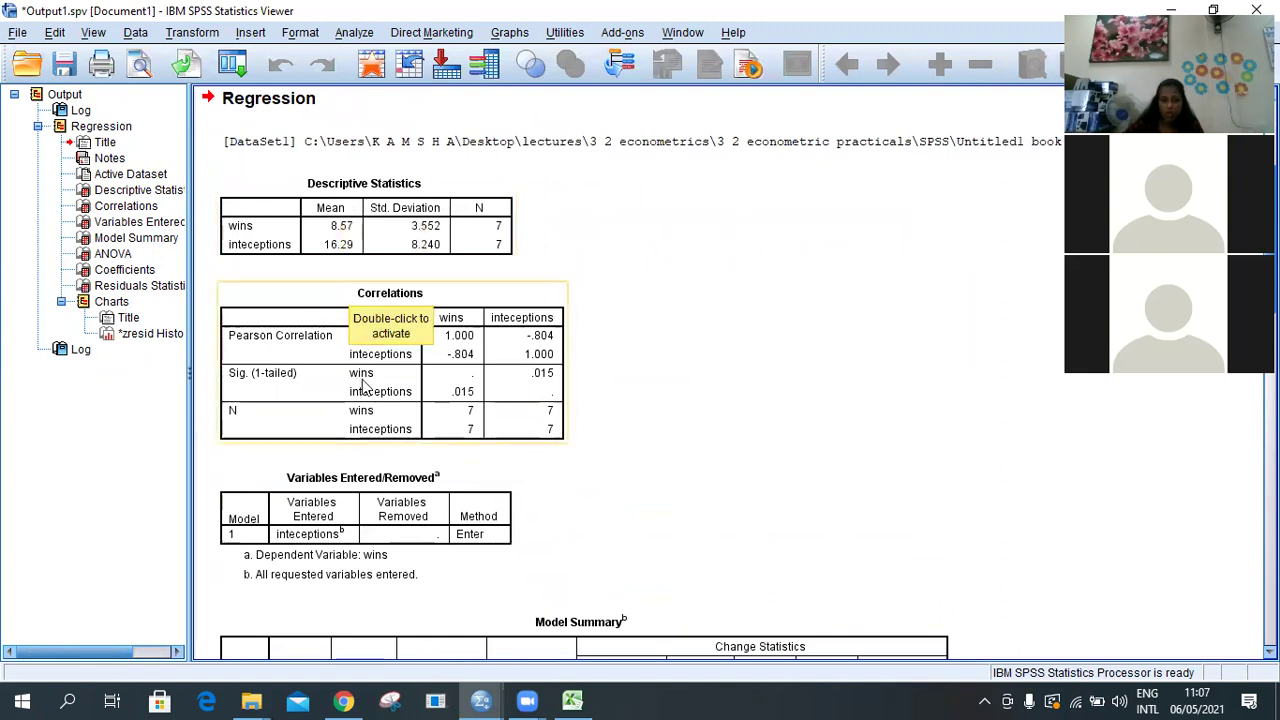
scroll(362, 386, down, 6)
scroll(484, 473, down, 2)
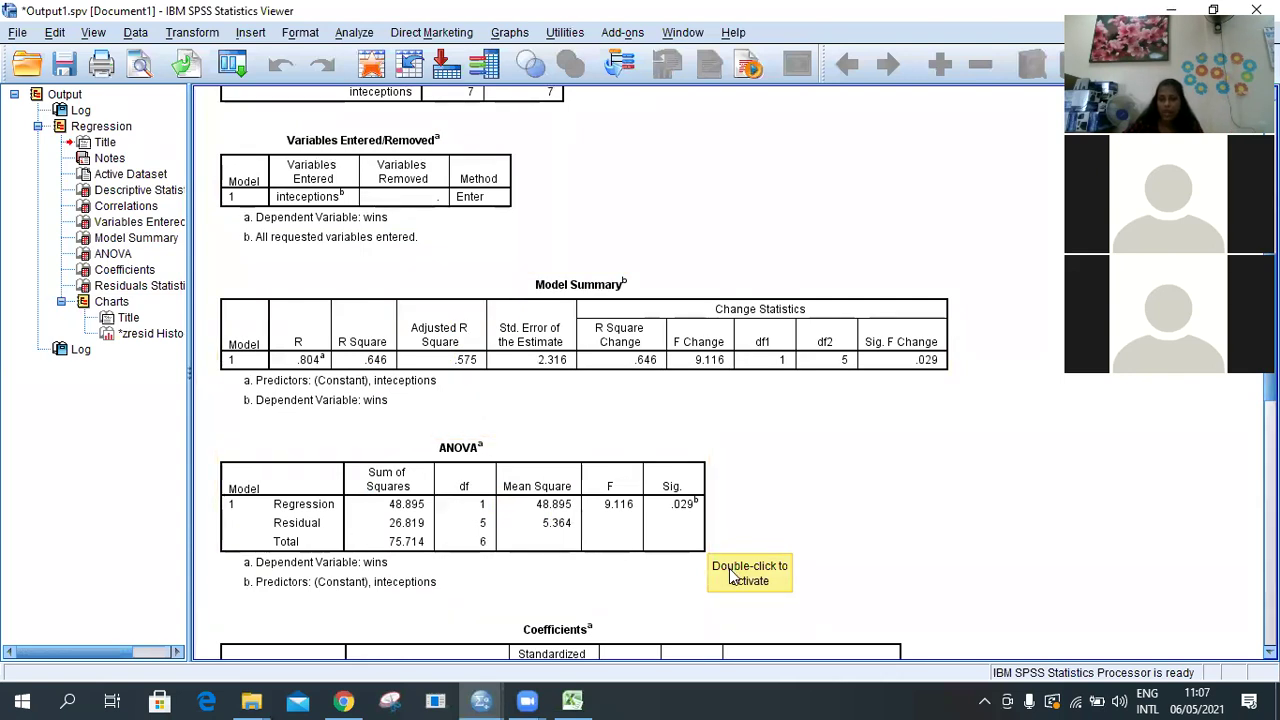
mouse_move(534, 688)
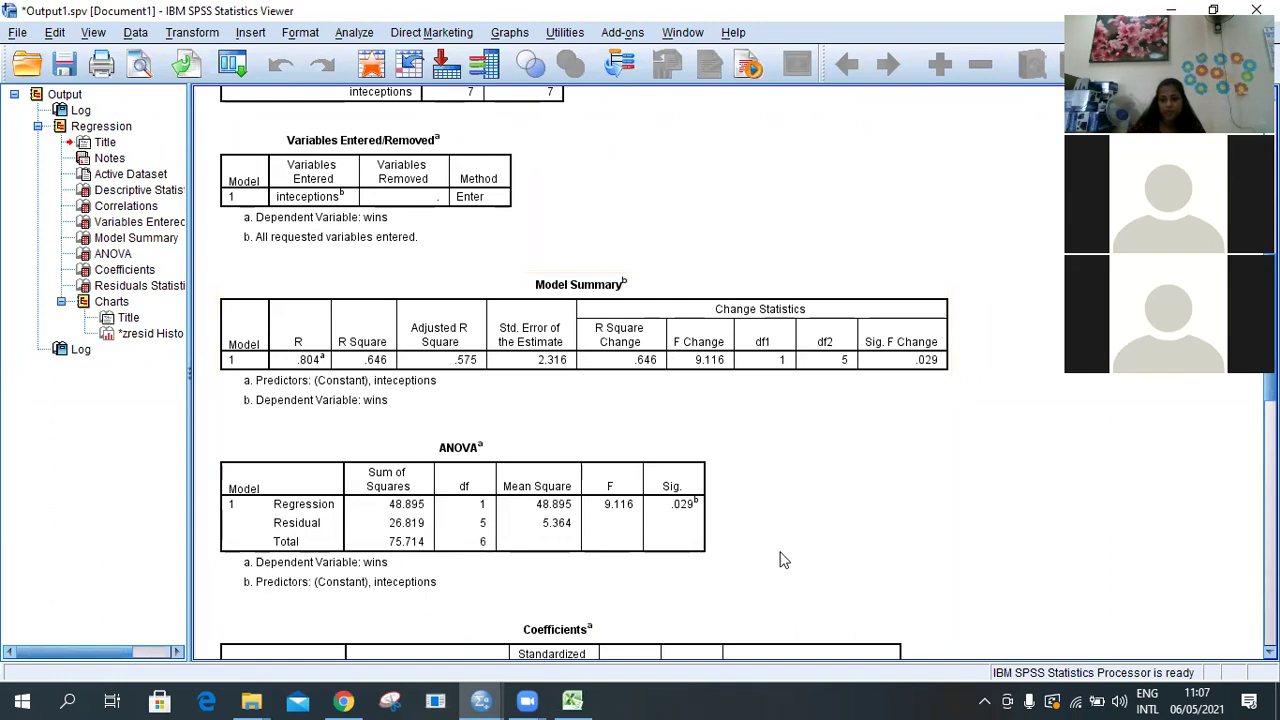
click(568, 700)
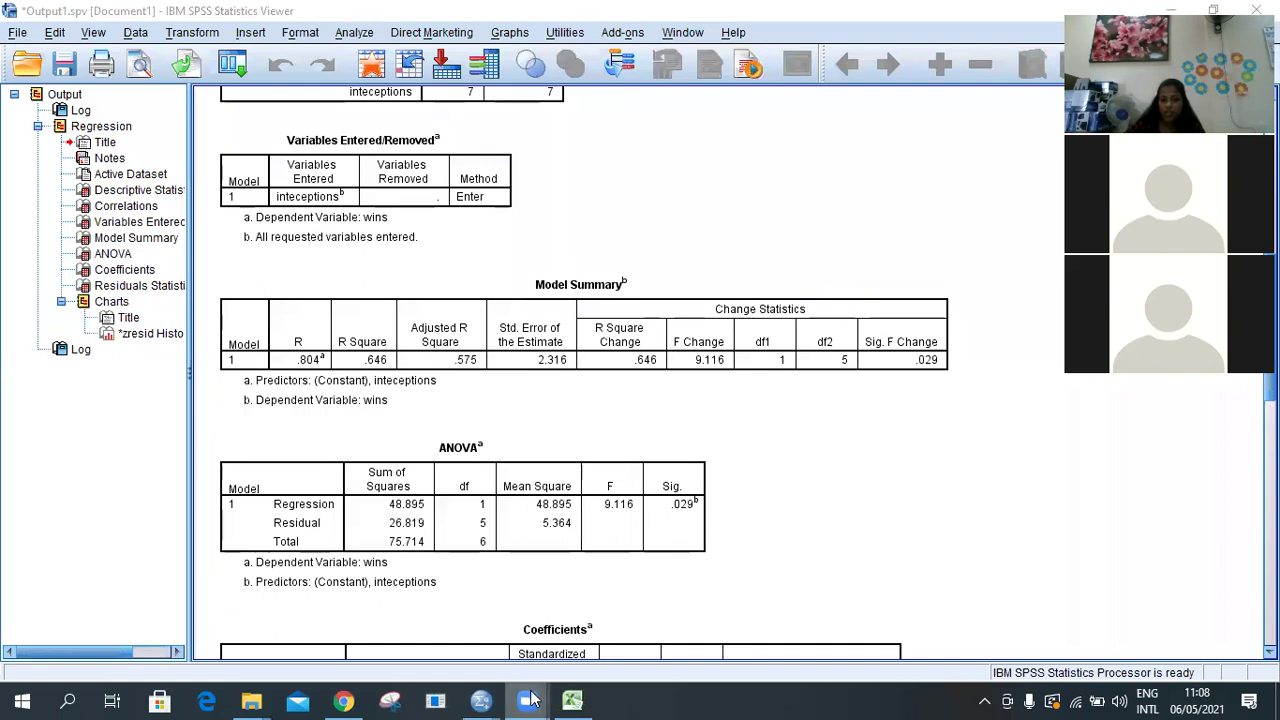
mouse_move(573, 698)
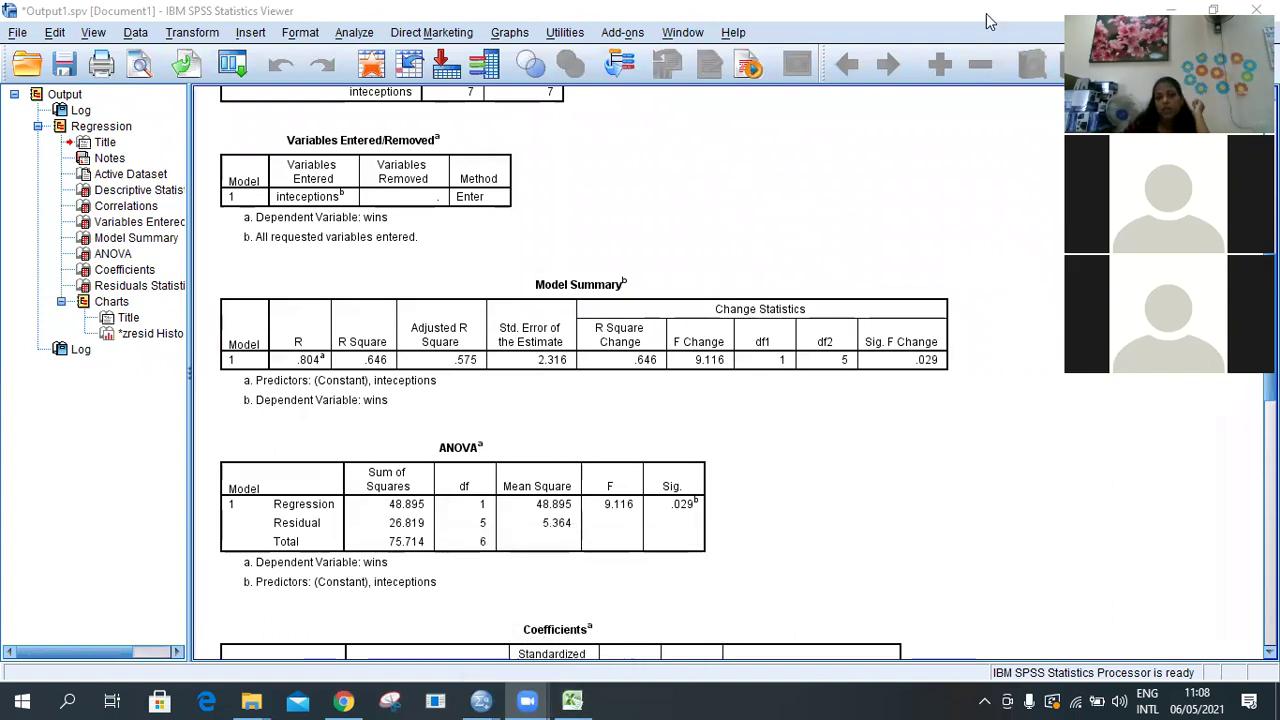
Close the output viewer without saving its contents and exit SPSS Statistics
click(1256, 9)
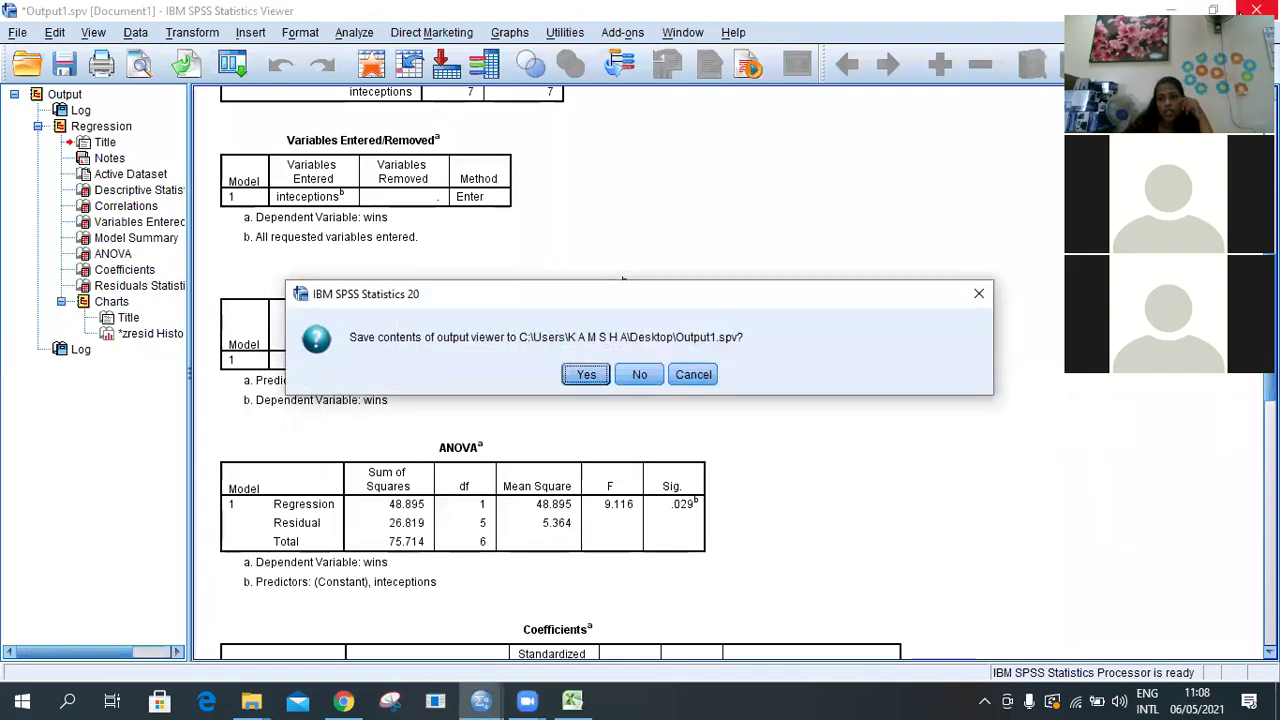
click(656, 379)
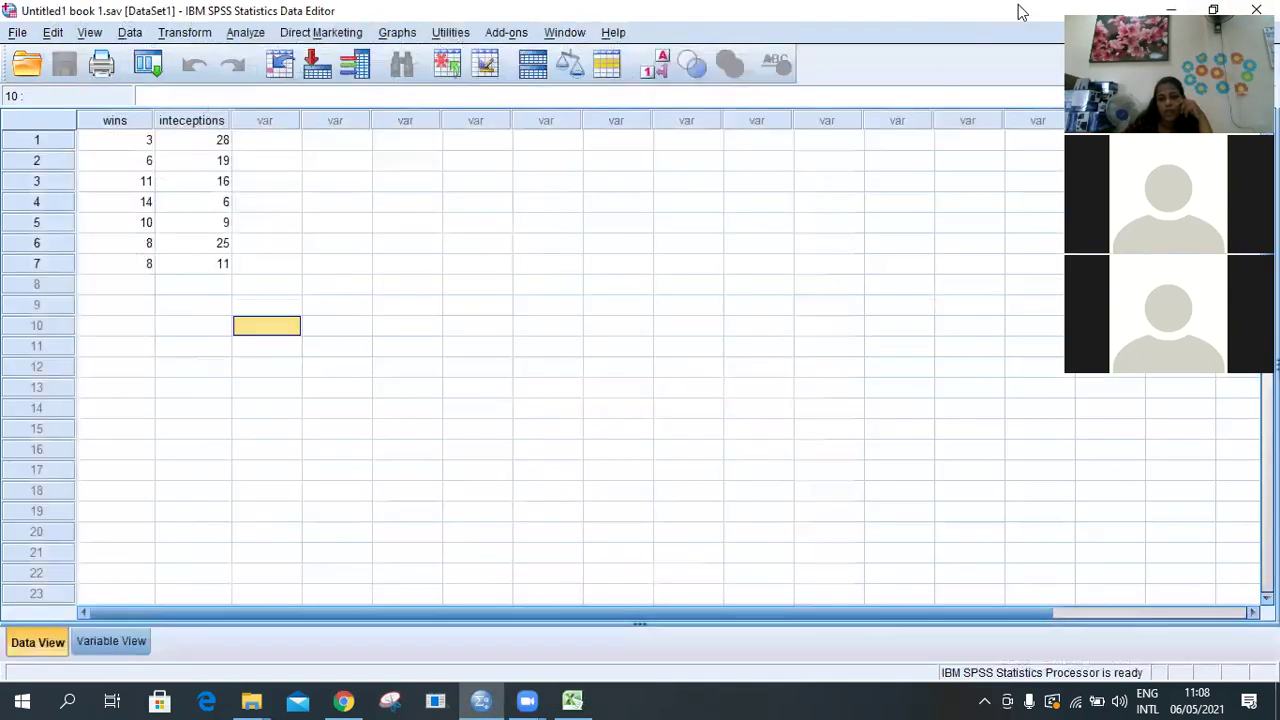
click(1256, 9)
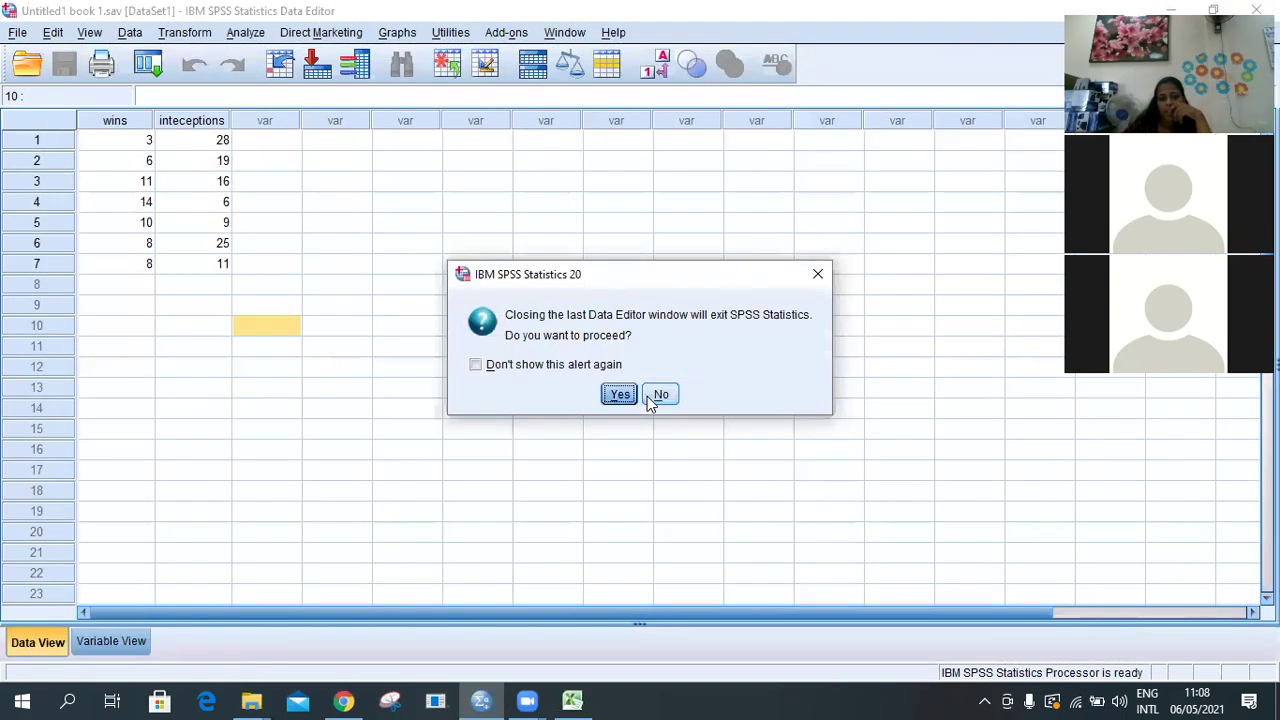
click(648, 396)
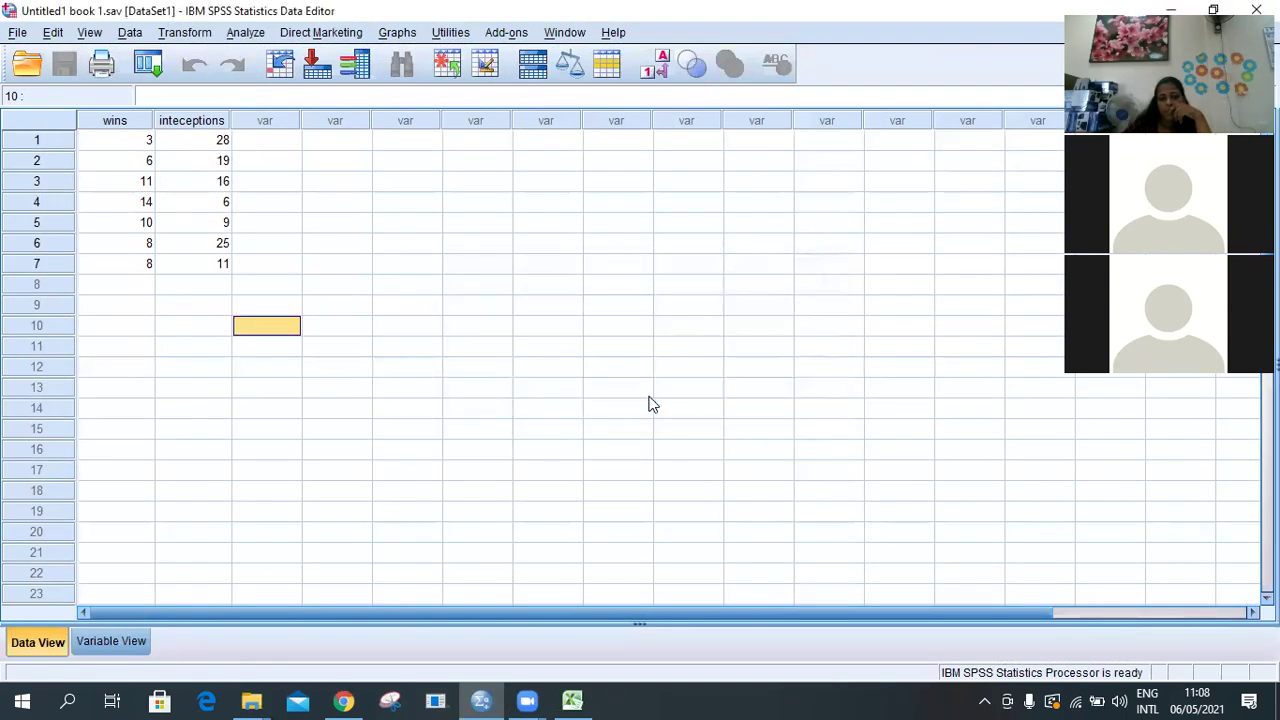
click(1248, 10)
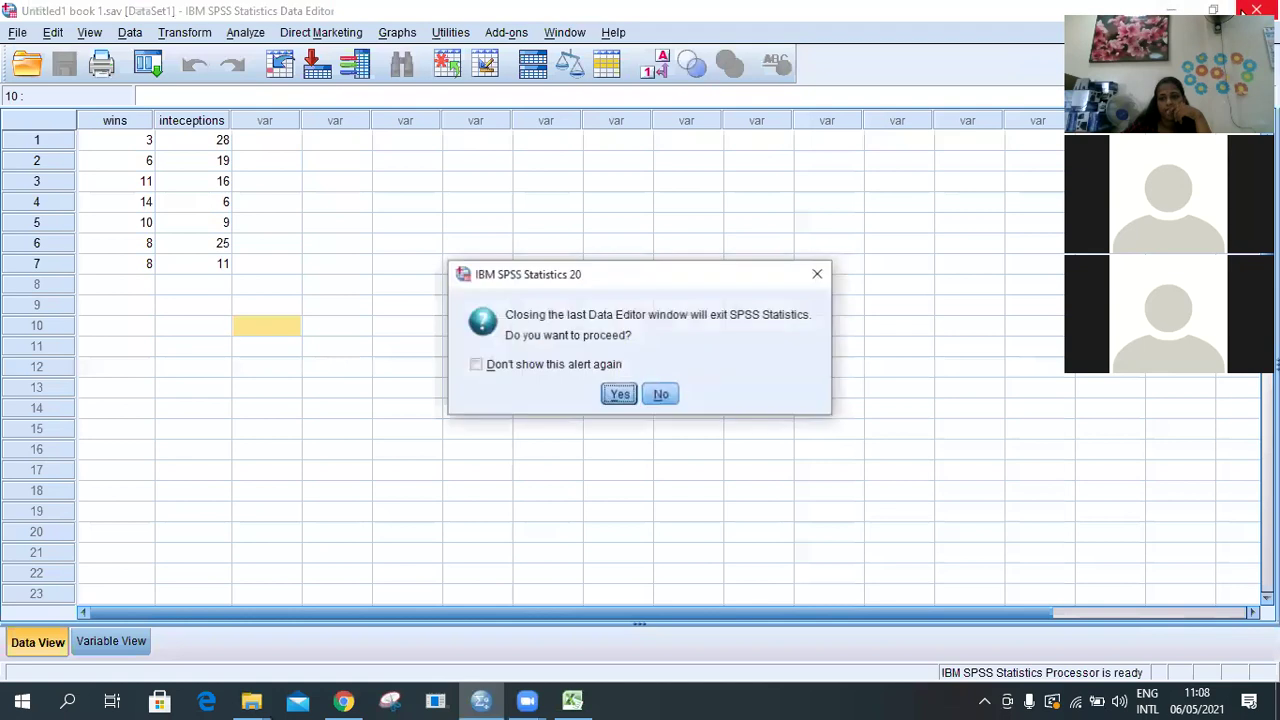
click(619, 394)
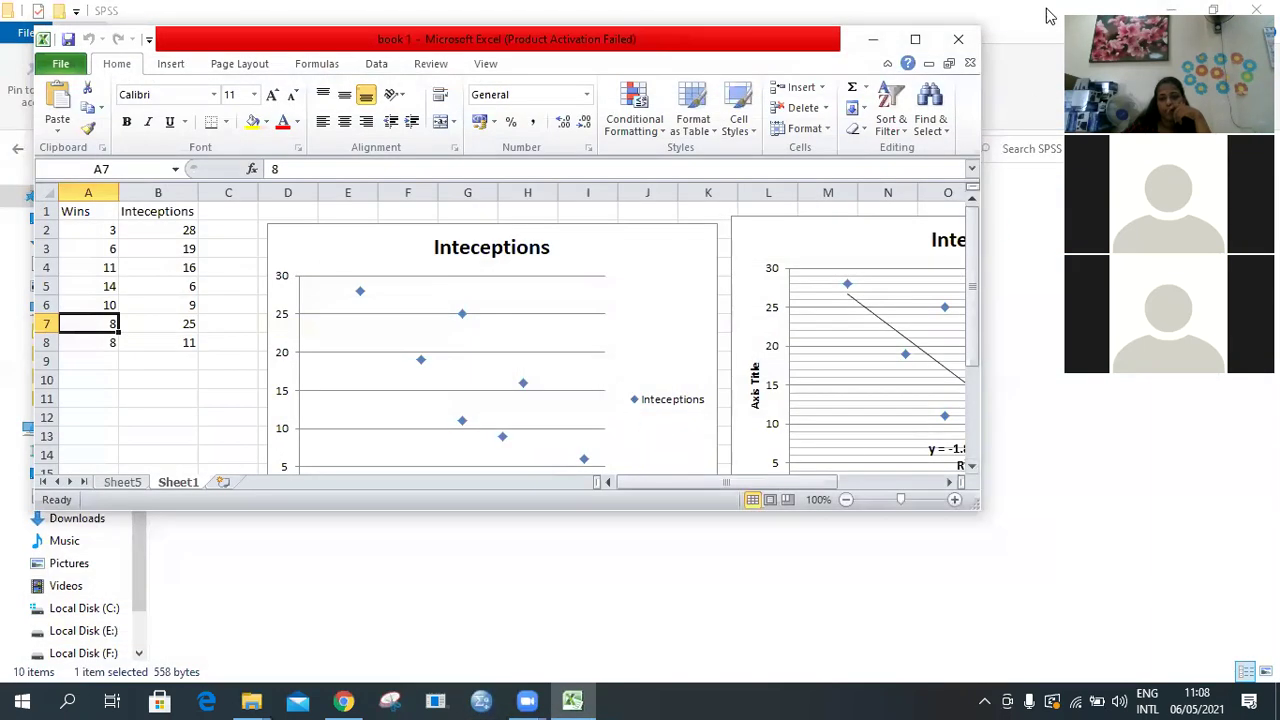
Close the book 1 workbook in Excel and open the Untitled1 book 2 data file from the SPSS folder in SPSS
click(958, 39)
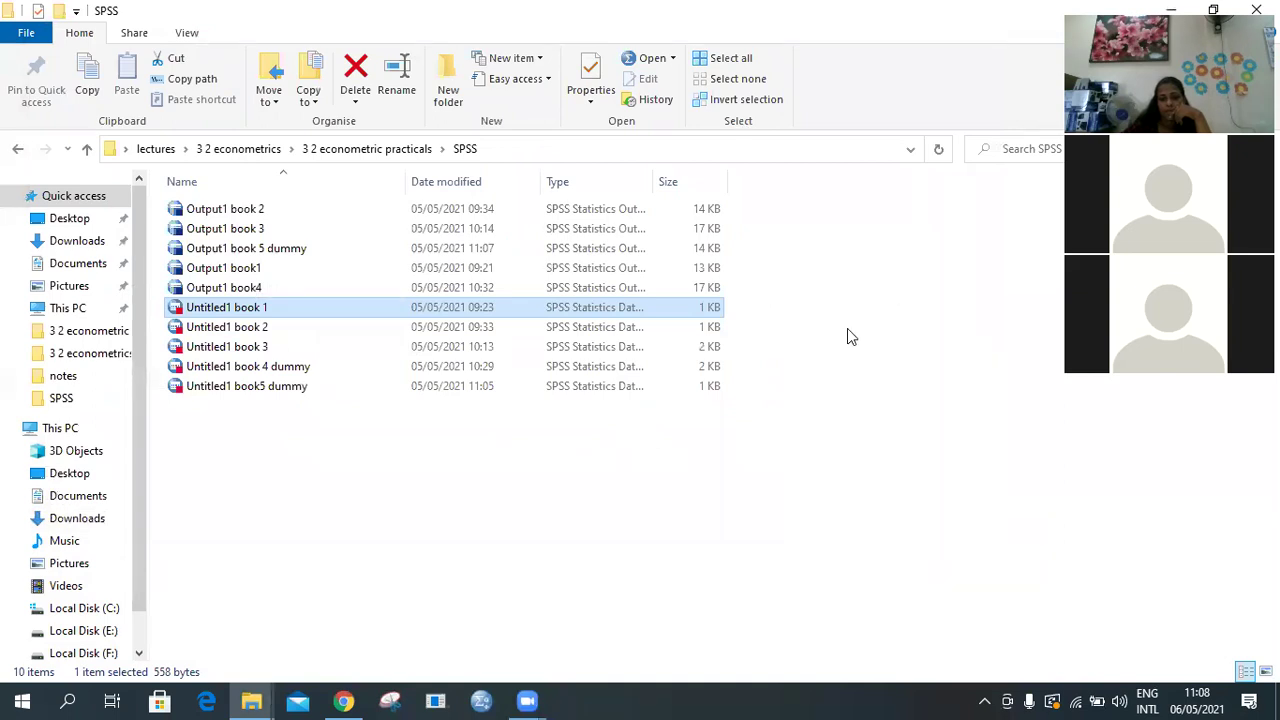
double_click(278, 336)
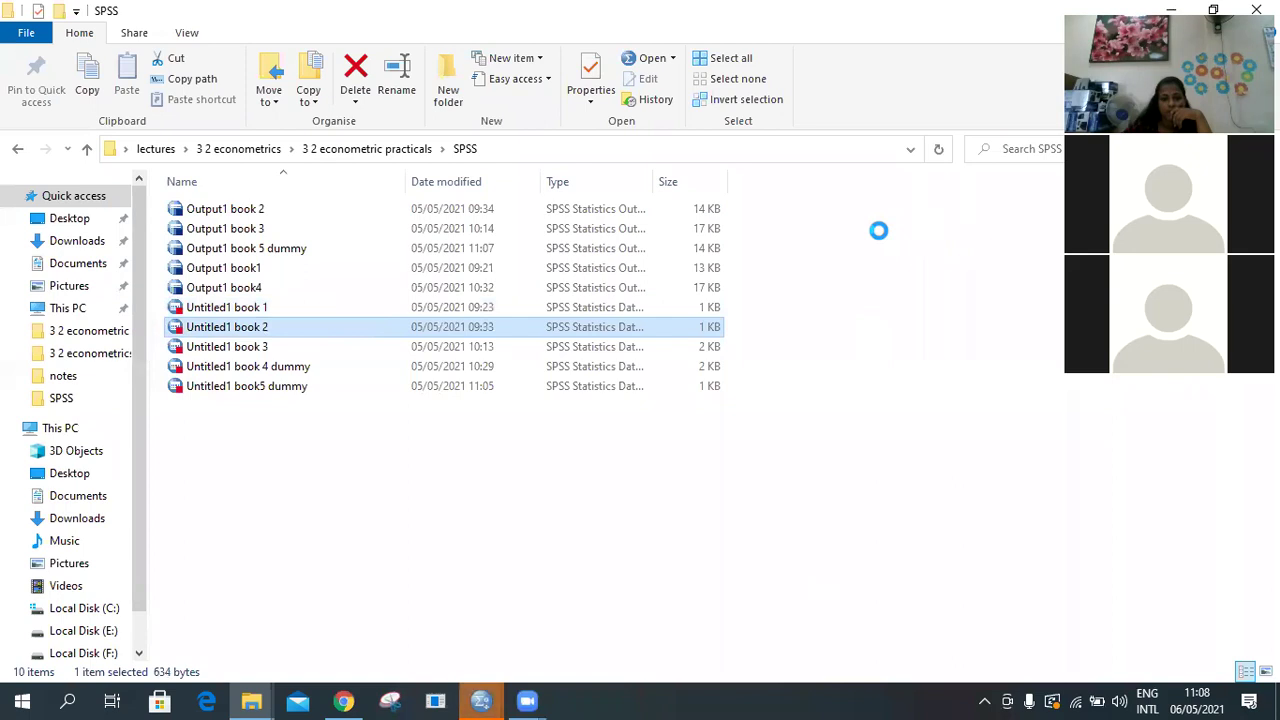
click(485, 698)
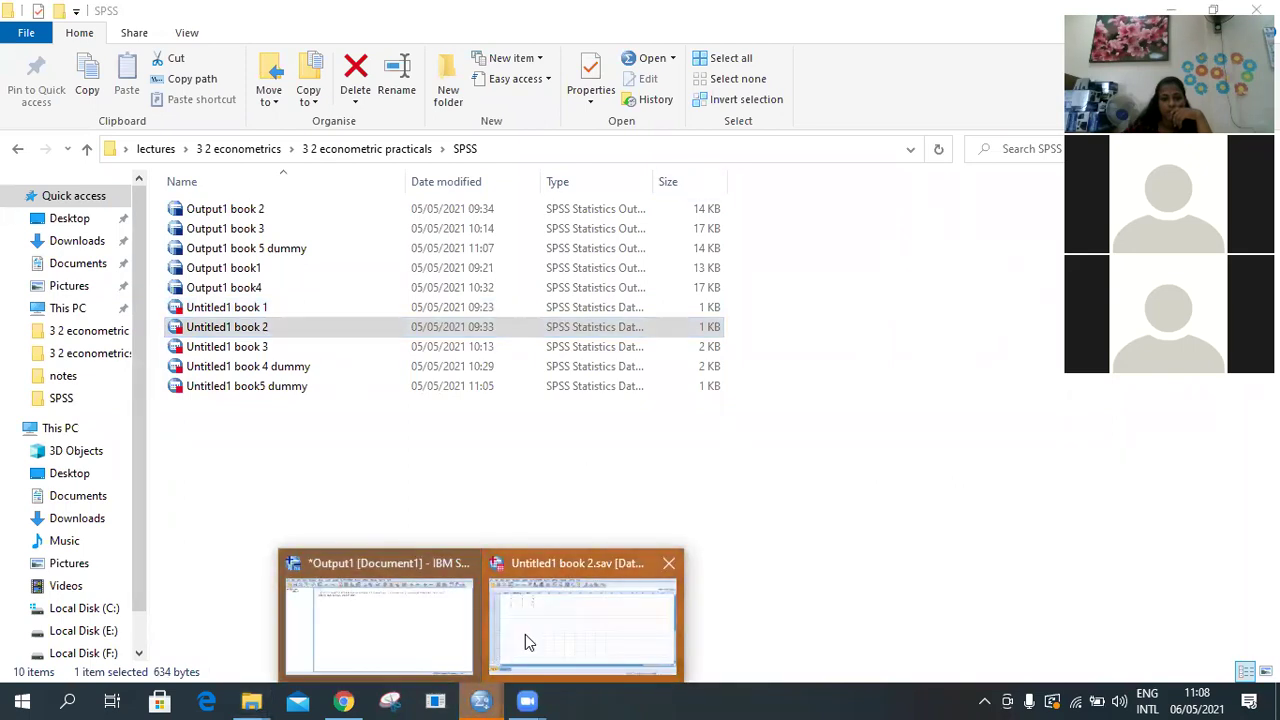
click(522, 640)
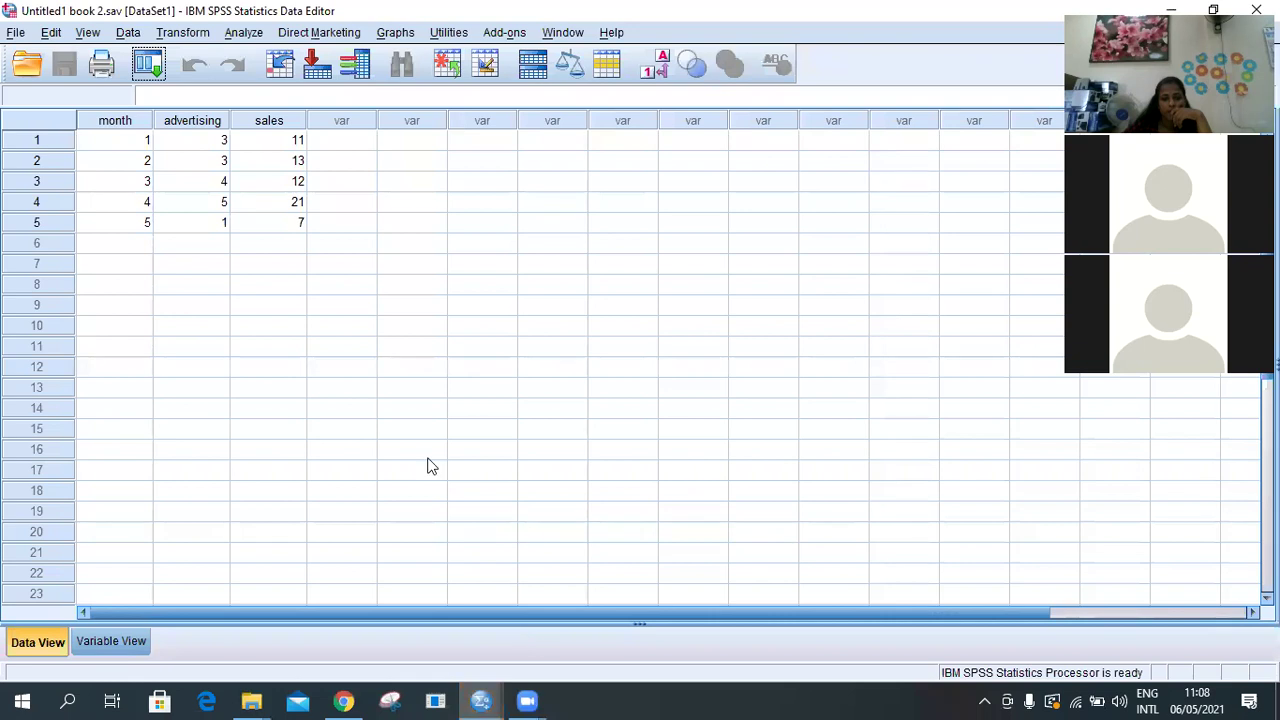
click(133, 648)
click(40, 645)
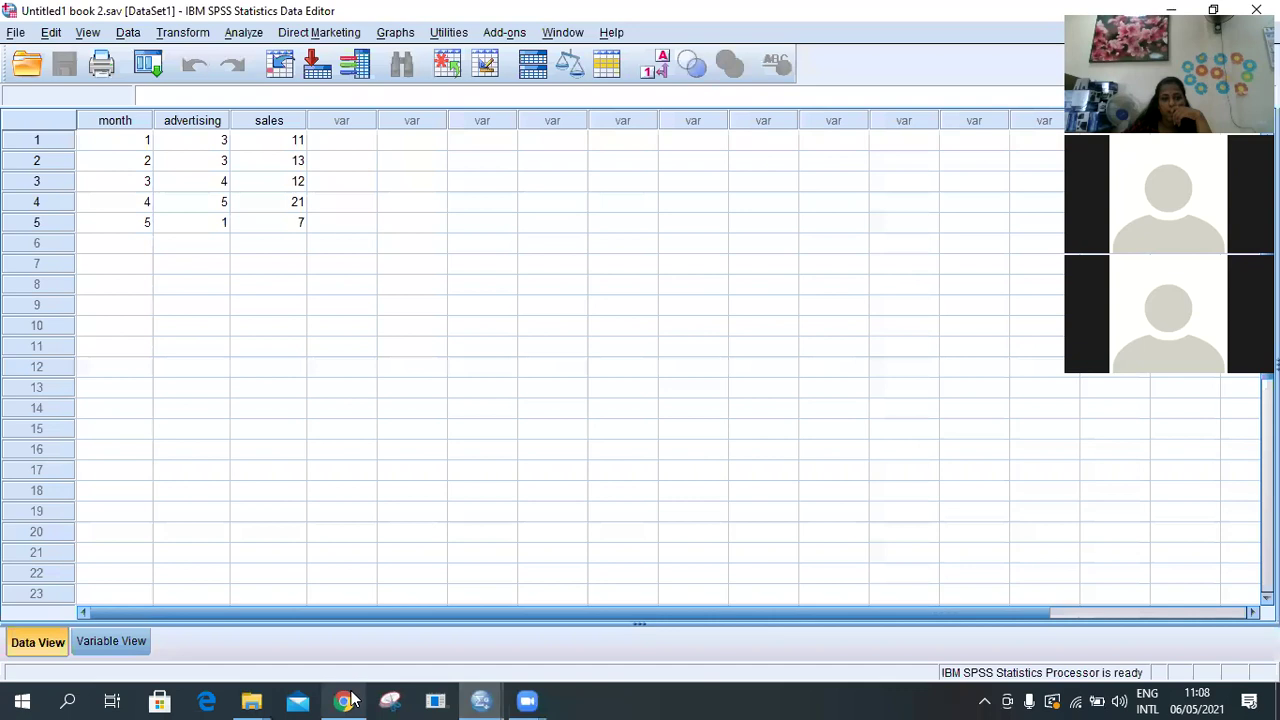
mouse_move(350, 700)
mouse_move(530, 700)
mouse_move(480, 700)
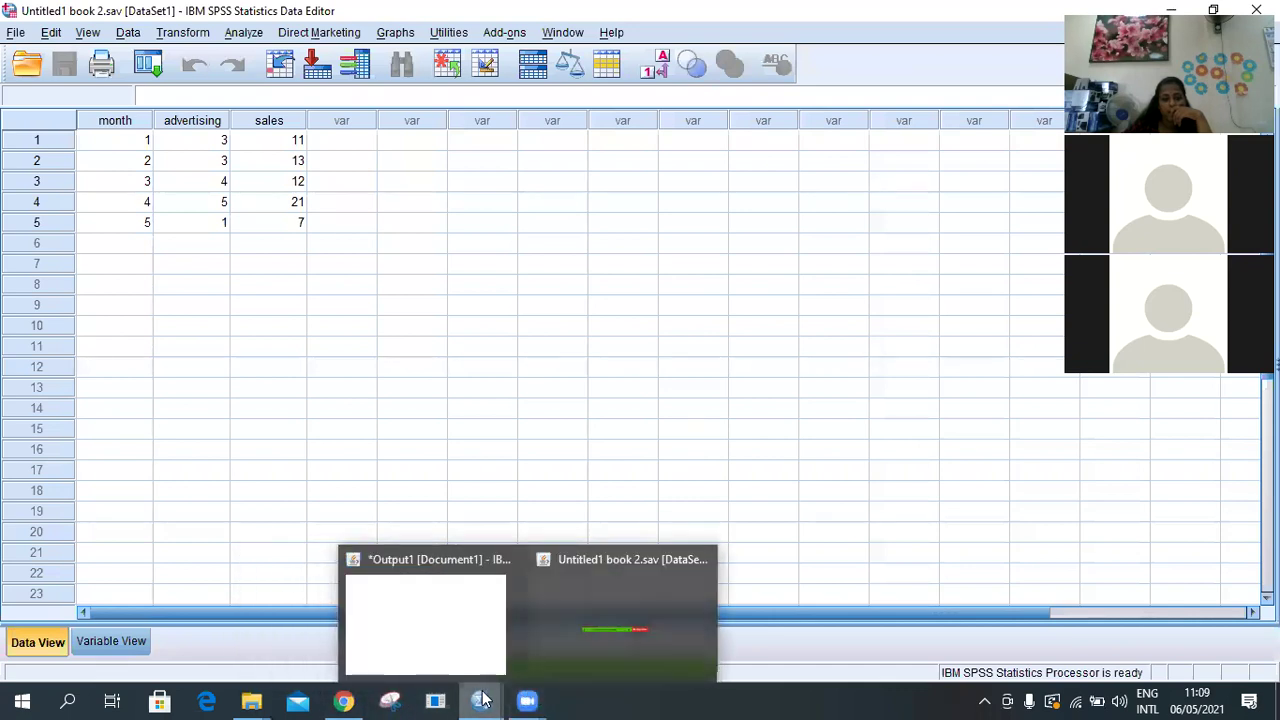
click(570, 620)
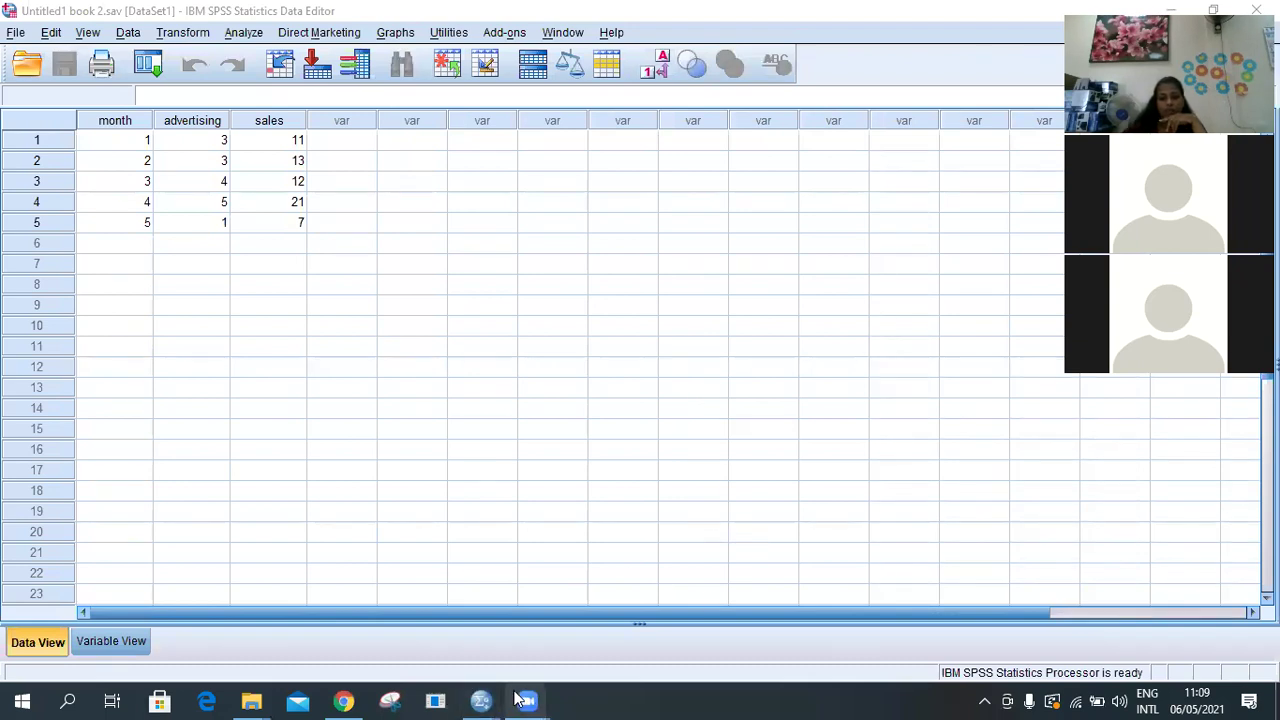
mouse_move(487, 700)
mouse_move(251, 700)
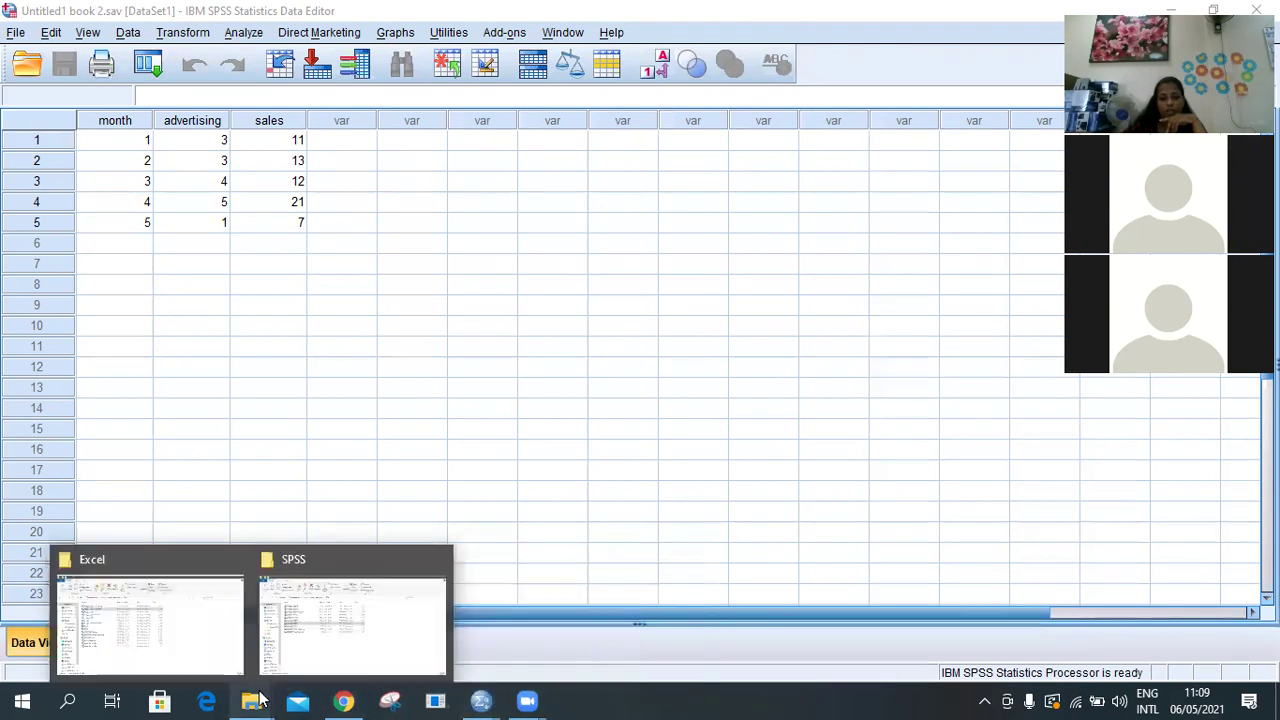
click(178, 658)
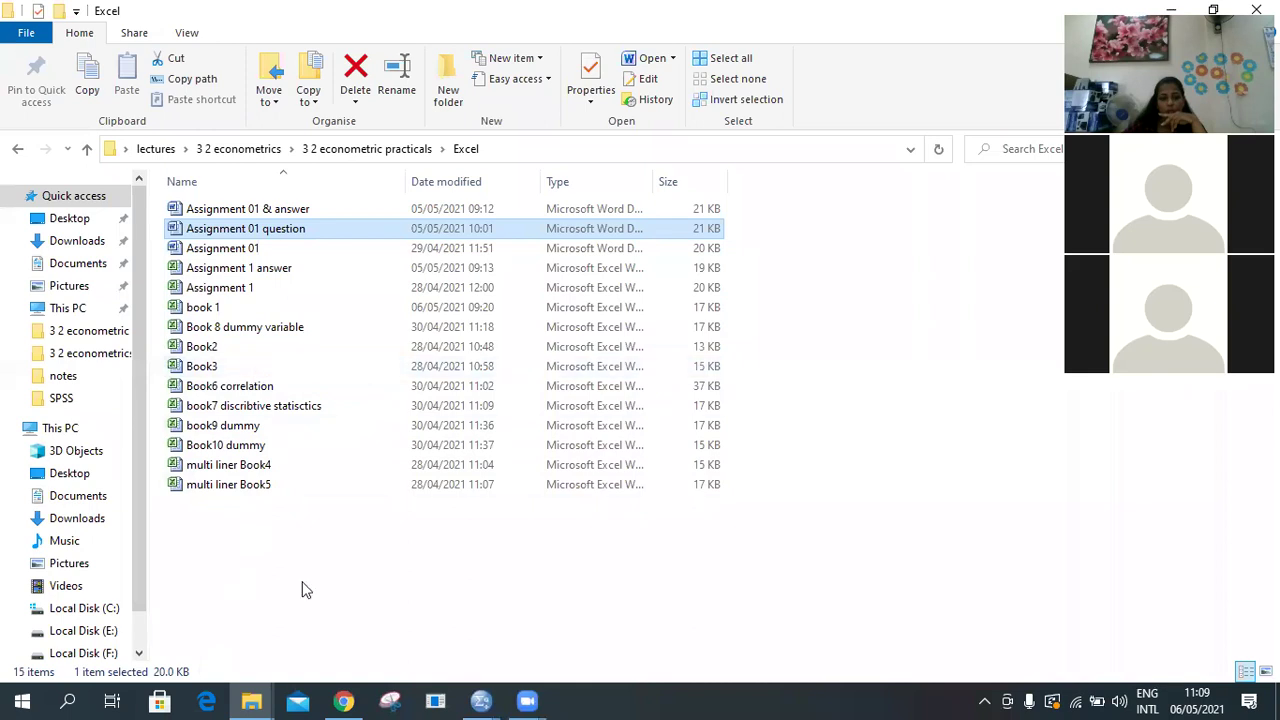
mouse_move(481, 700)
click(519, 632)
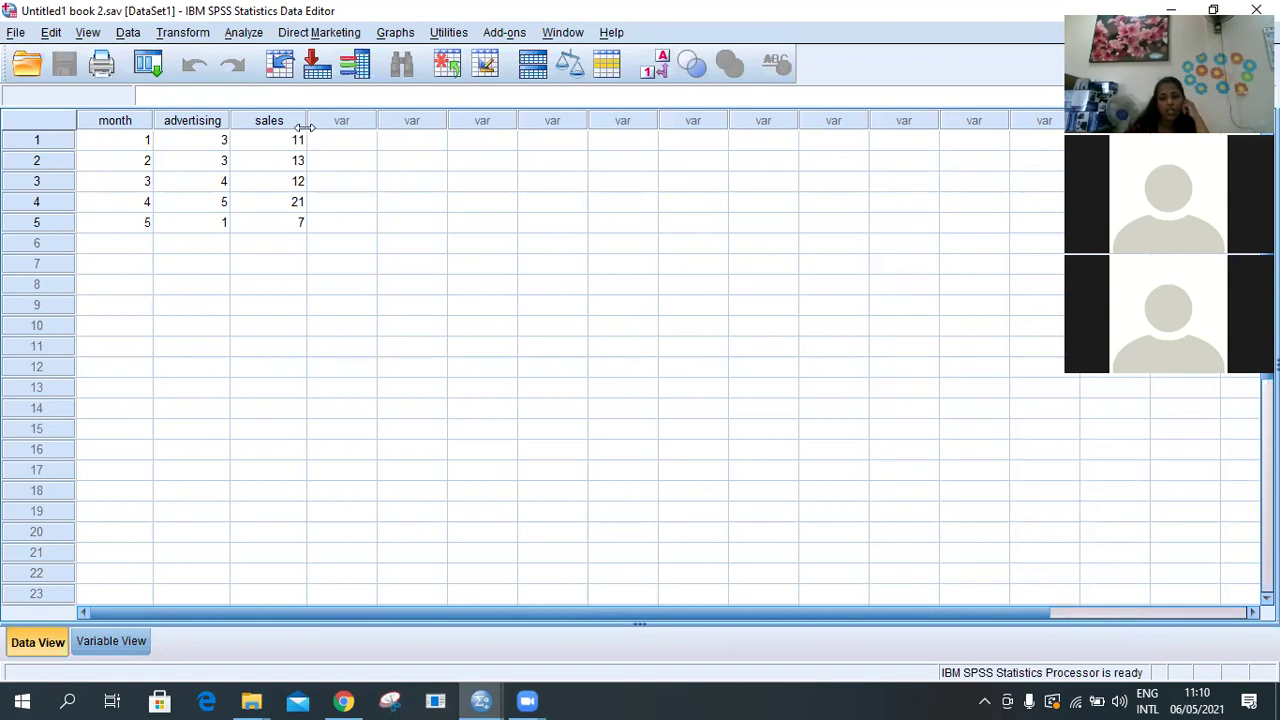
click(530, 693)
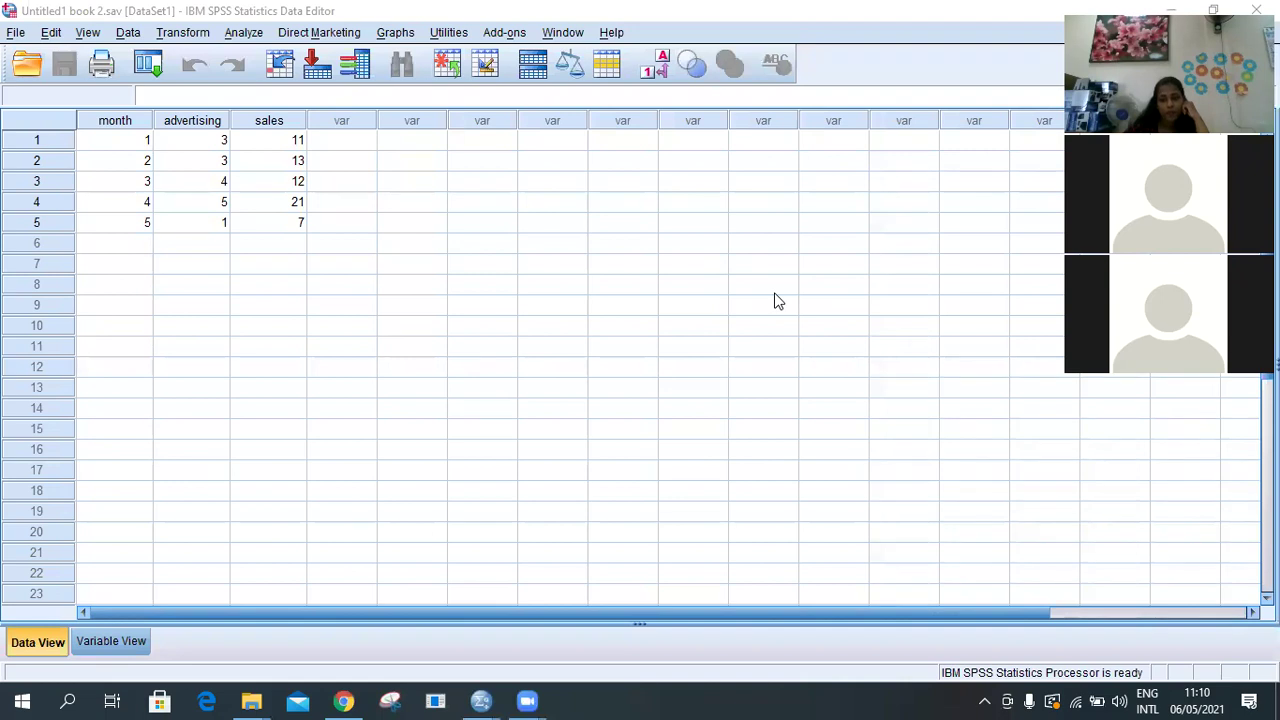
Examine the variable definitions and data values of month, advertising and sales
click(97, 641)
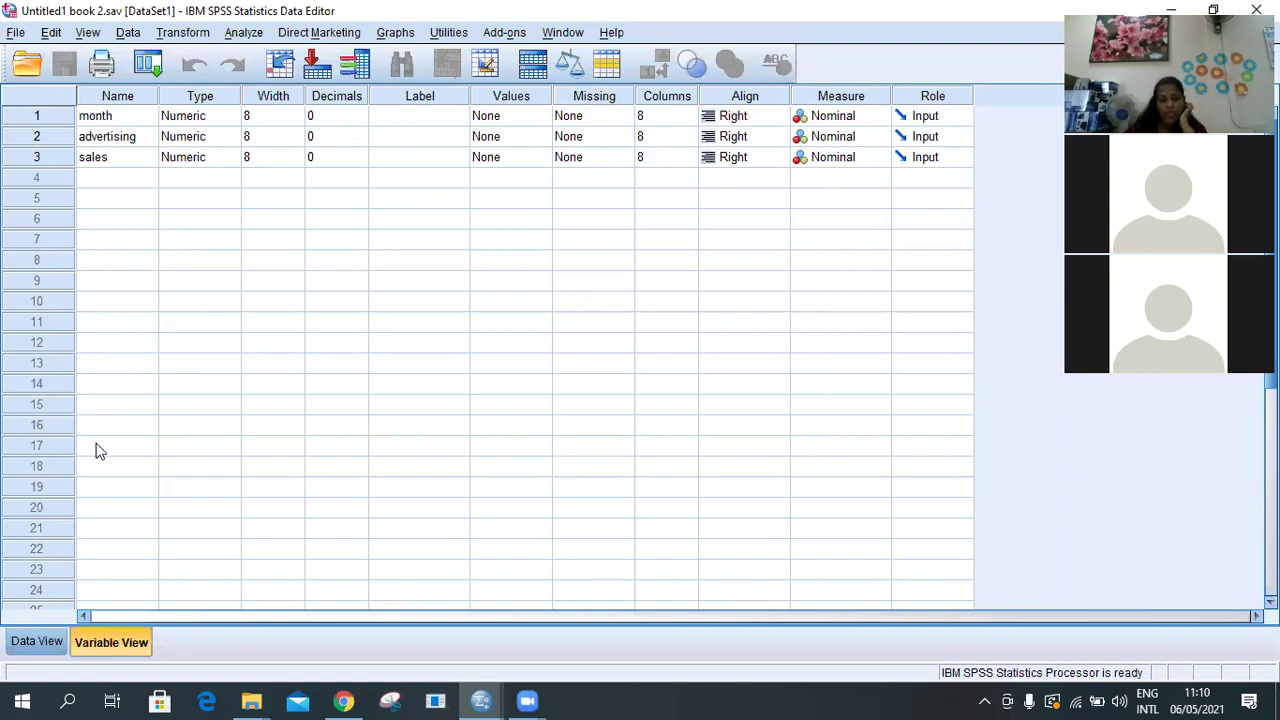
click(43, 643)
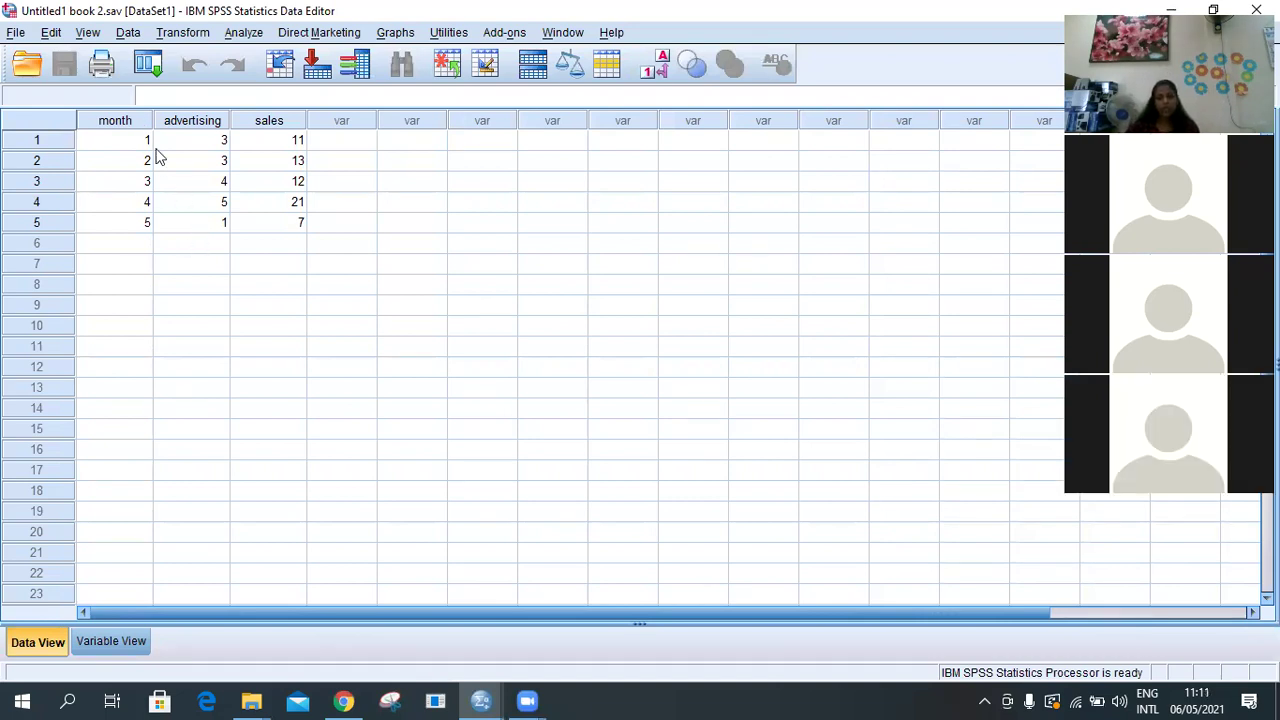
click(131, 643)
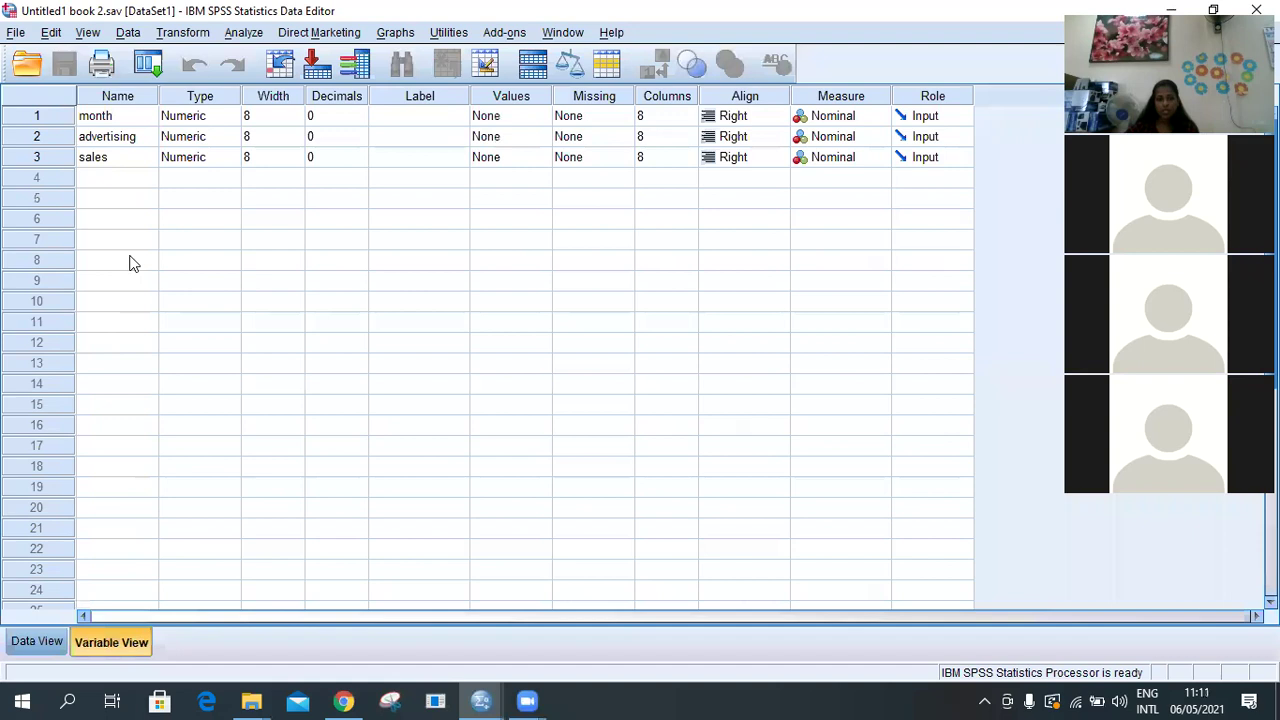
click(198, 120)
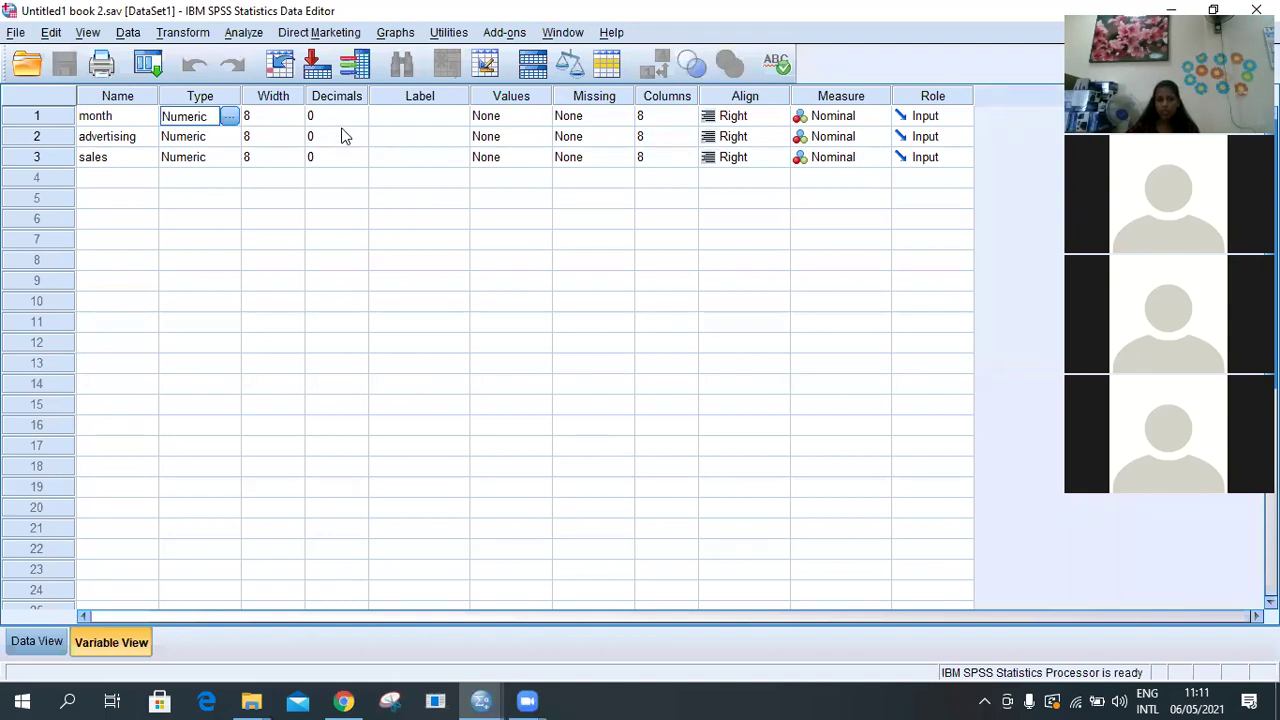
click(37, 641)
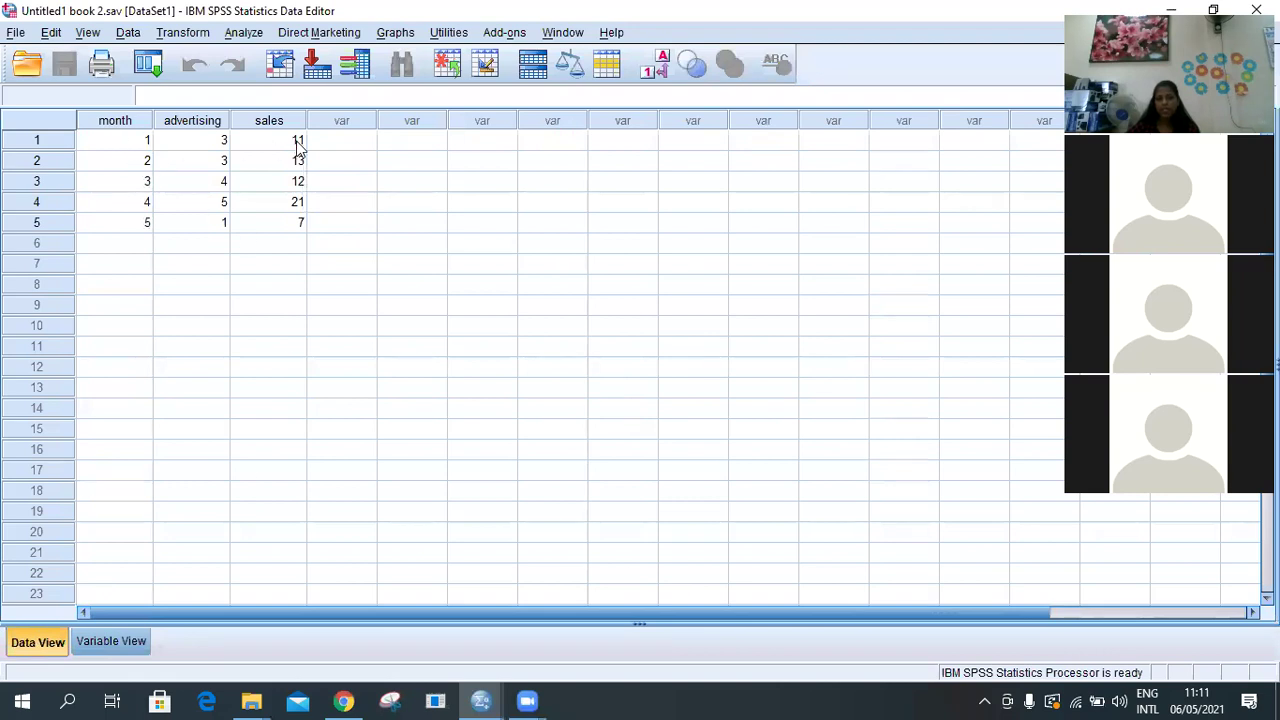
click(276, 386)
click(167, 286)
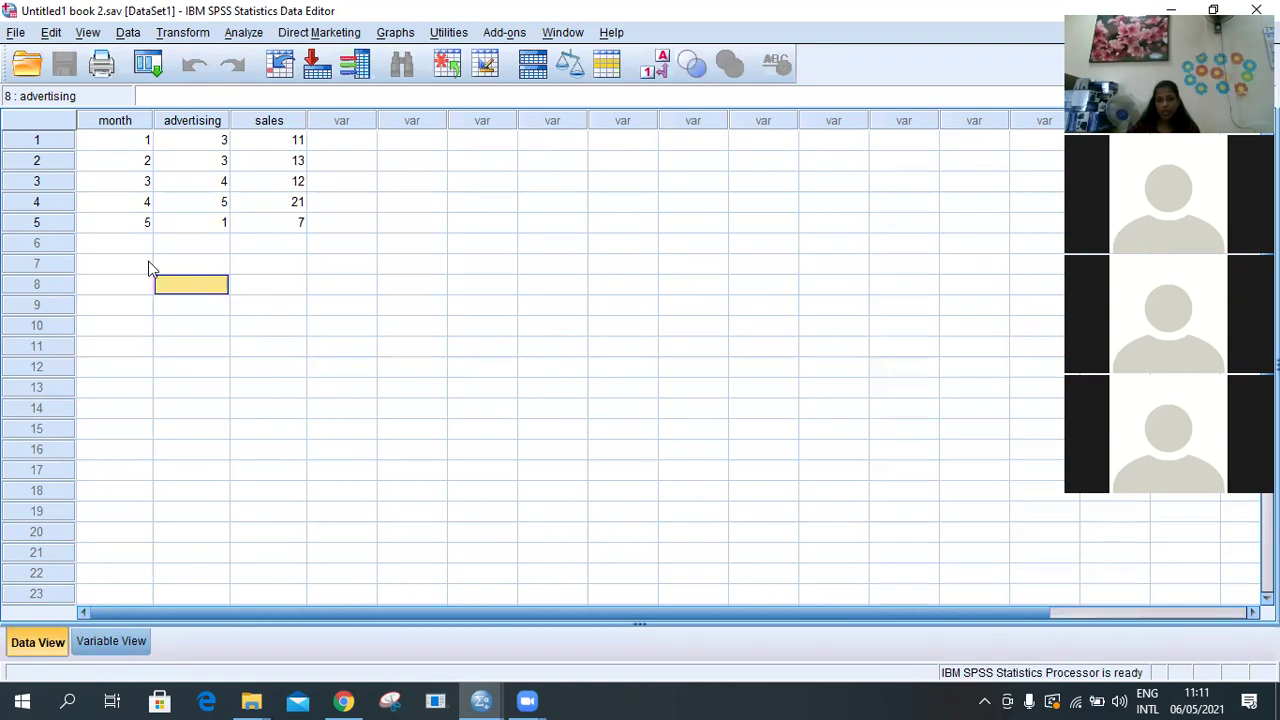
Start a Linear Regression analysis and assign sales as the dependent variable
click(236, 34)
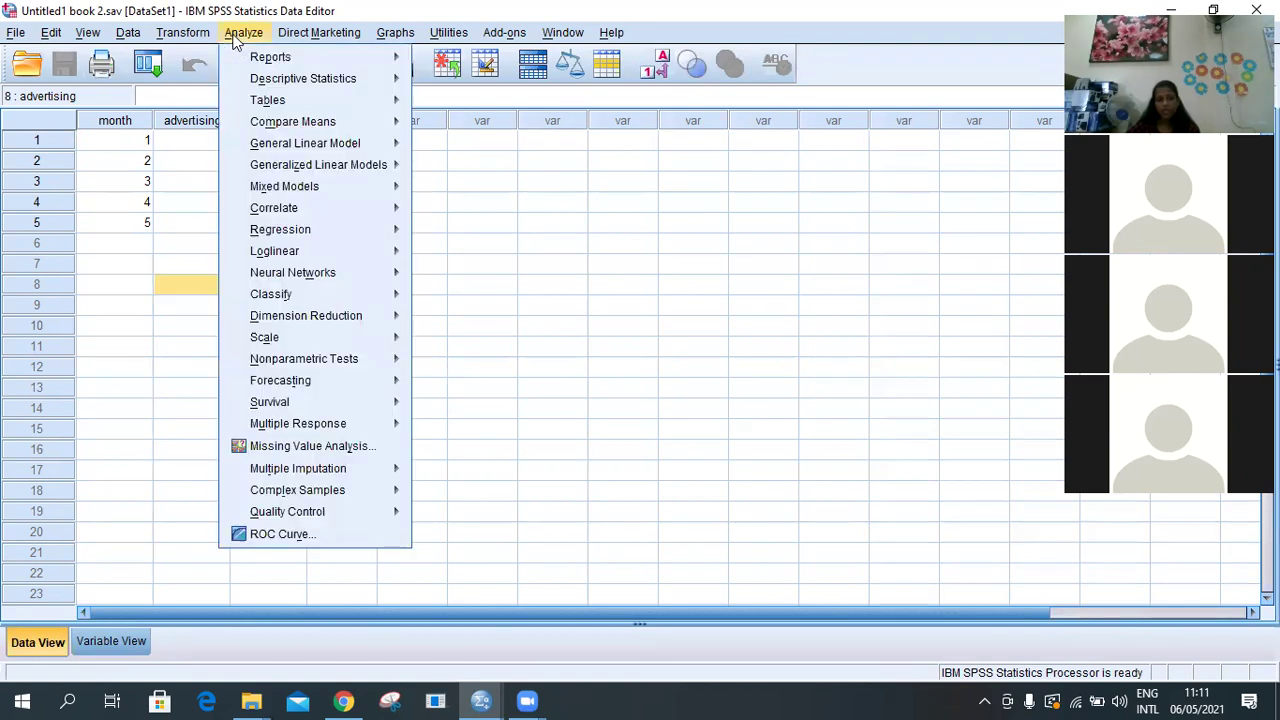
mouse_move(280, 229)
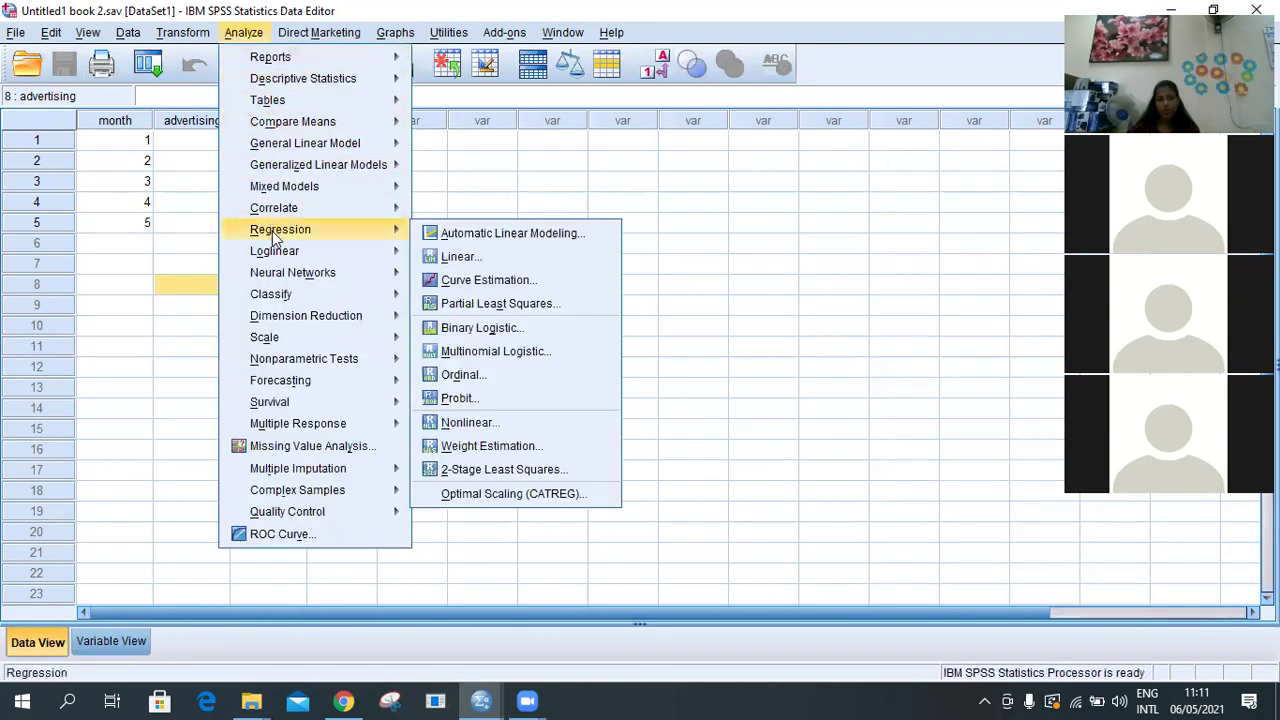
click(482, 254)
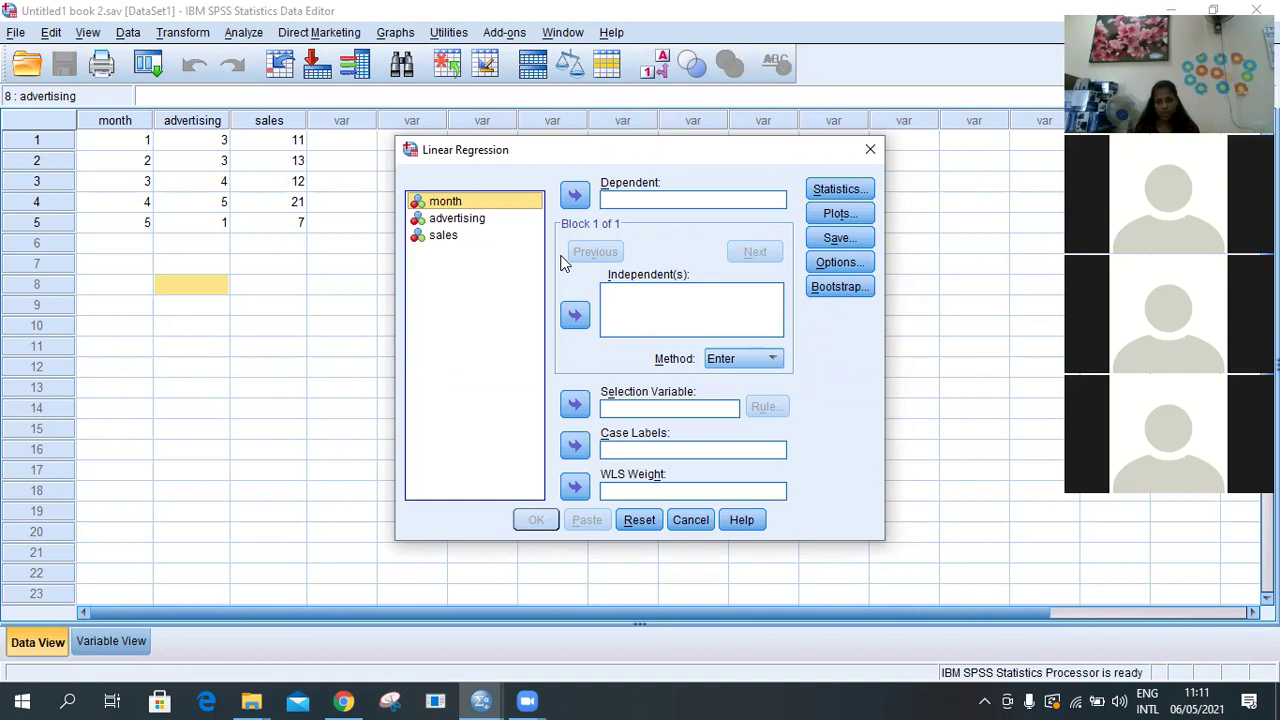
click(474, 240)
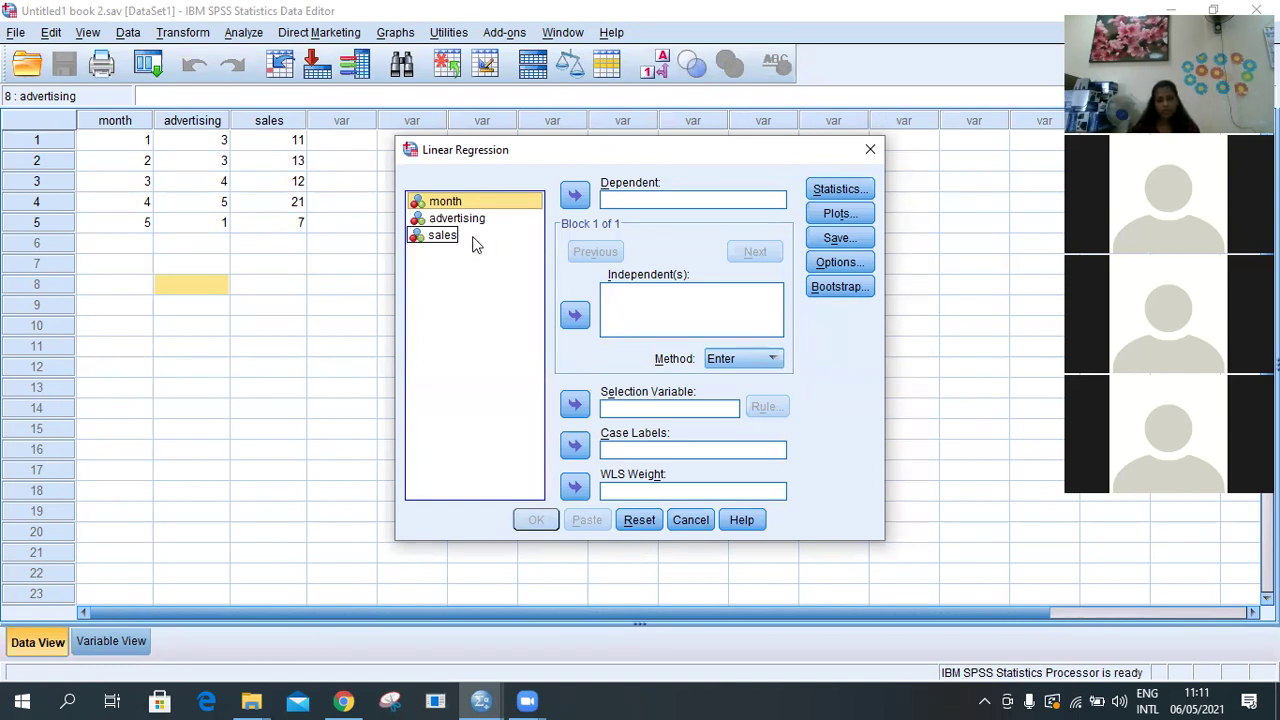
click(476, 228)
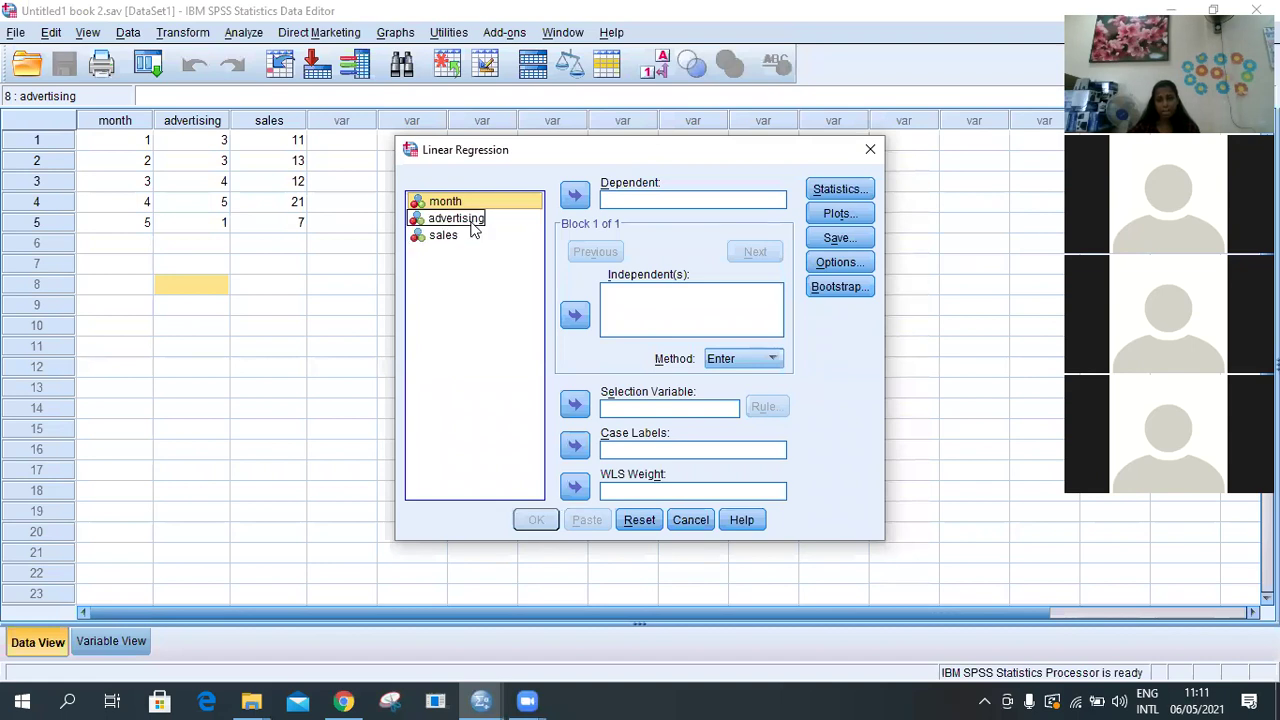
click(459, 236)
click(575, 197)
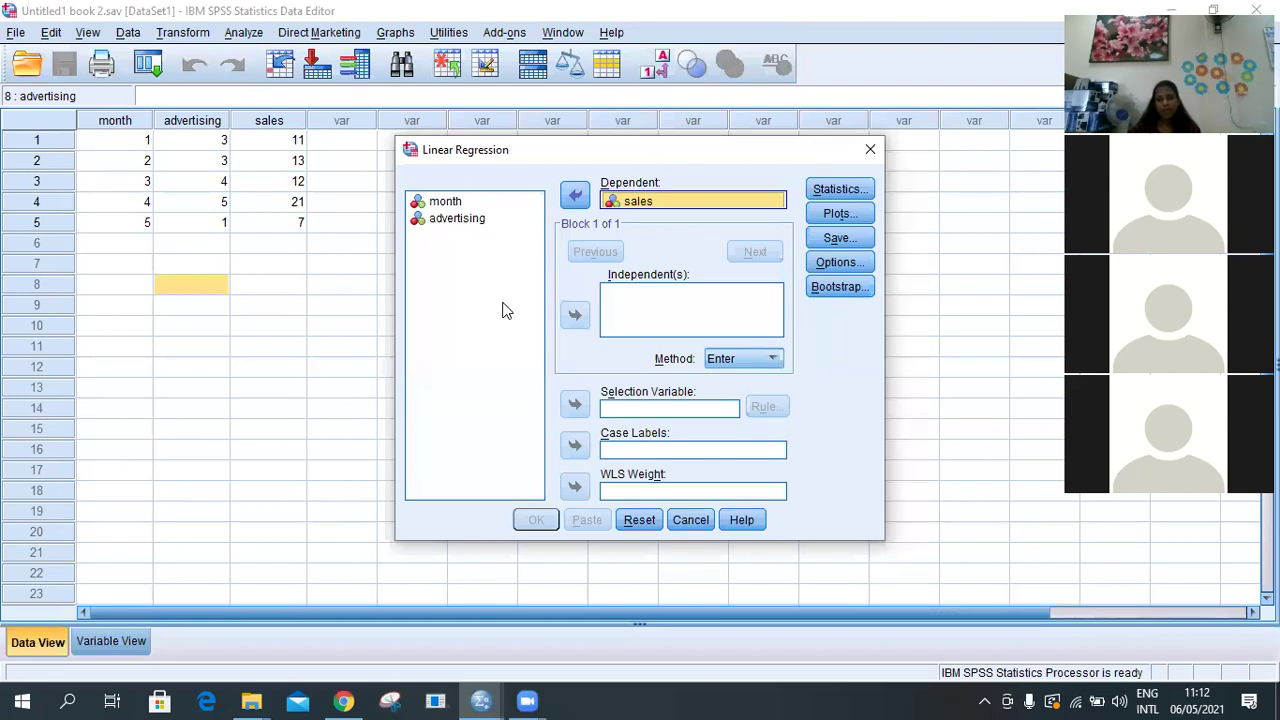
Assign advertising as the independent variable of the linear regression
click(452, 219)
click(452, 219)
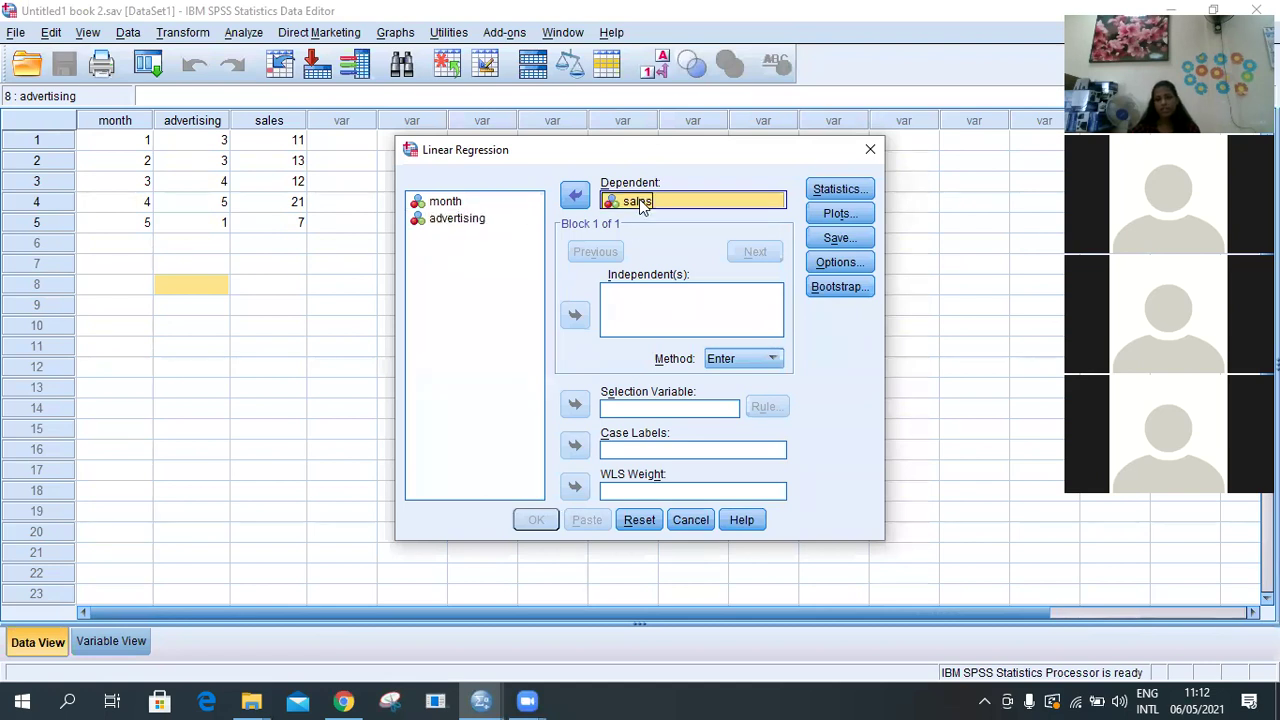
click(436, 224)
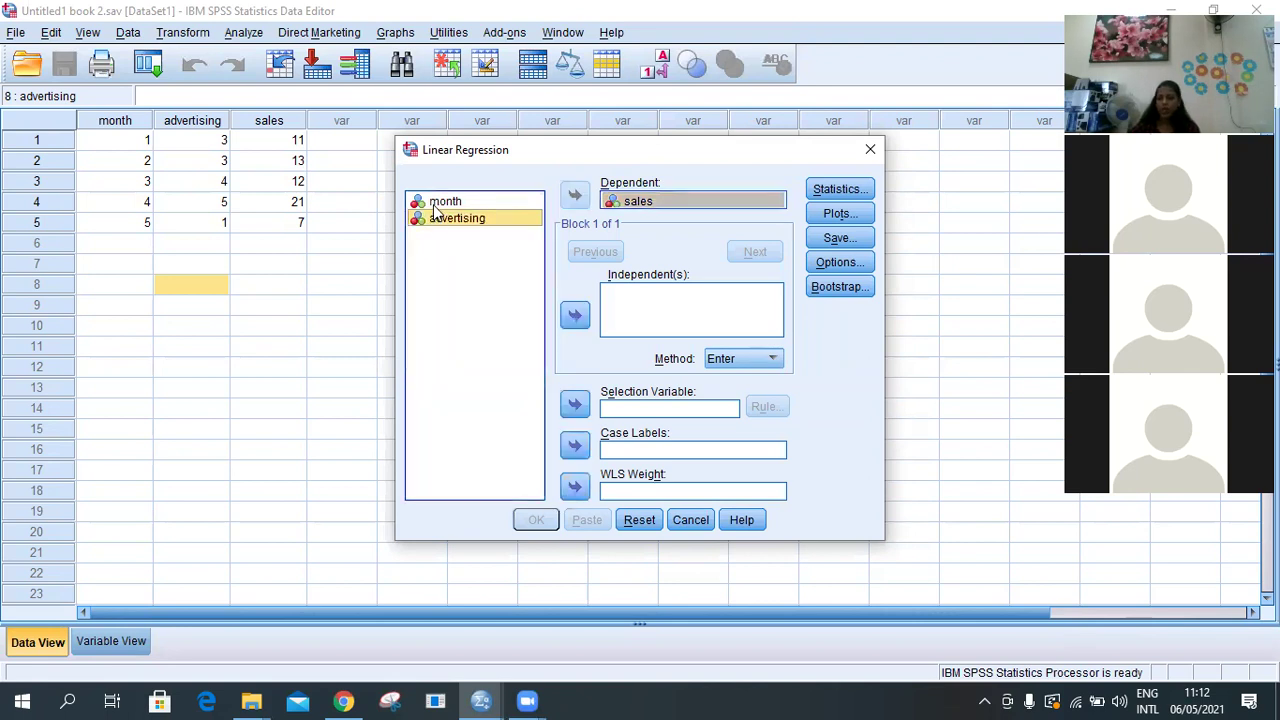
click(576, 318)
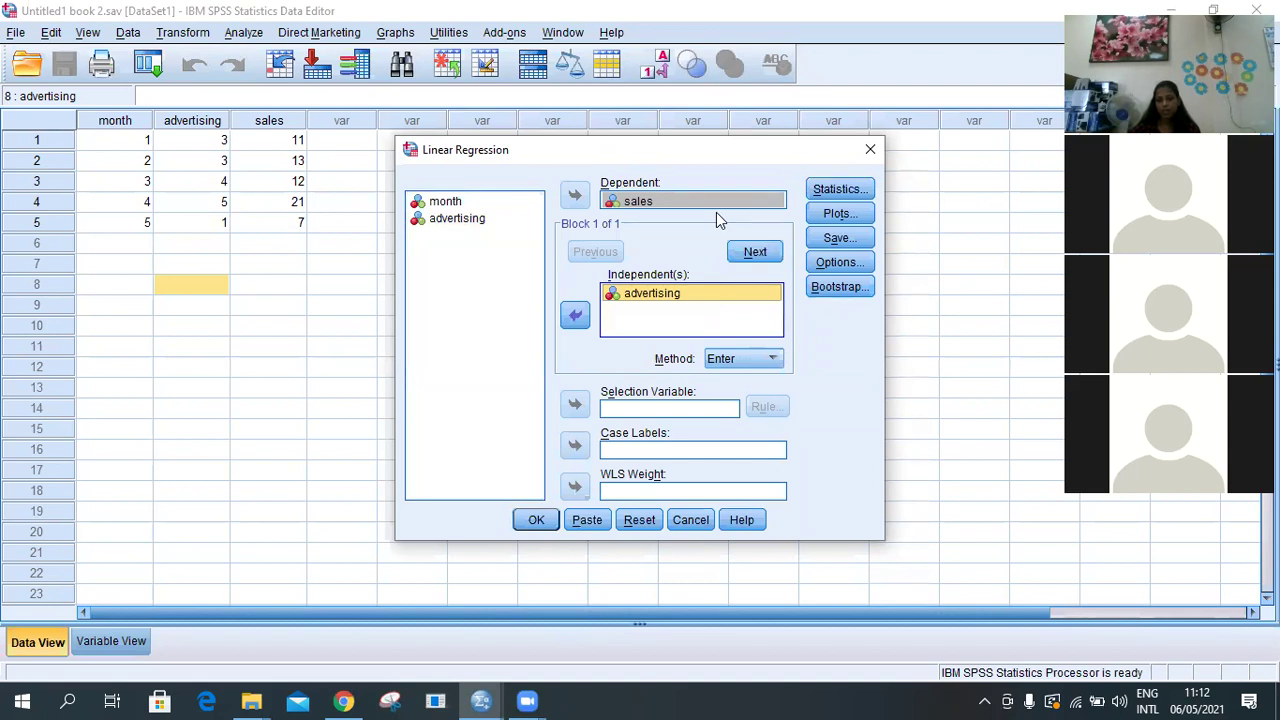
Add Confidence intervals, R squared change and Descriptives to the regression's statistics and accept them
click(812, 182)
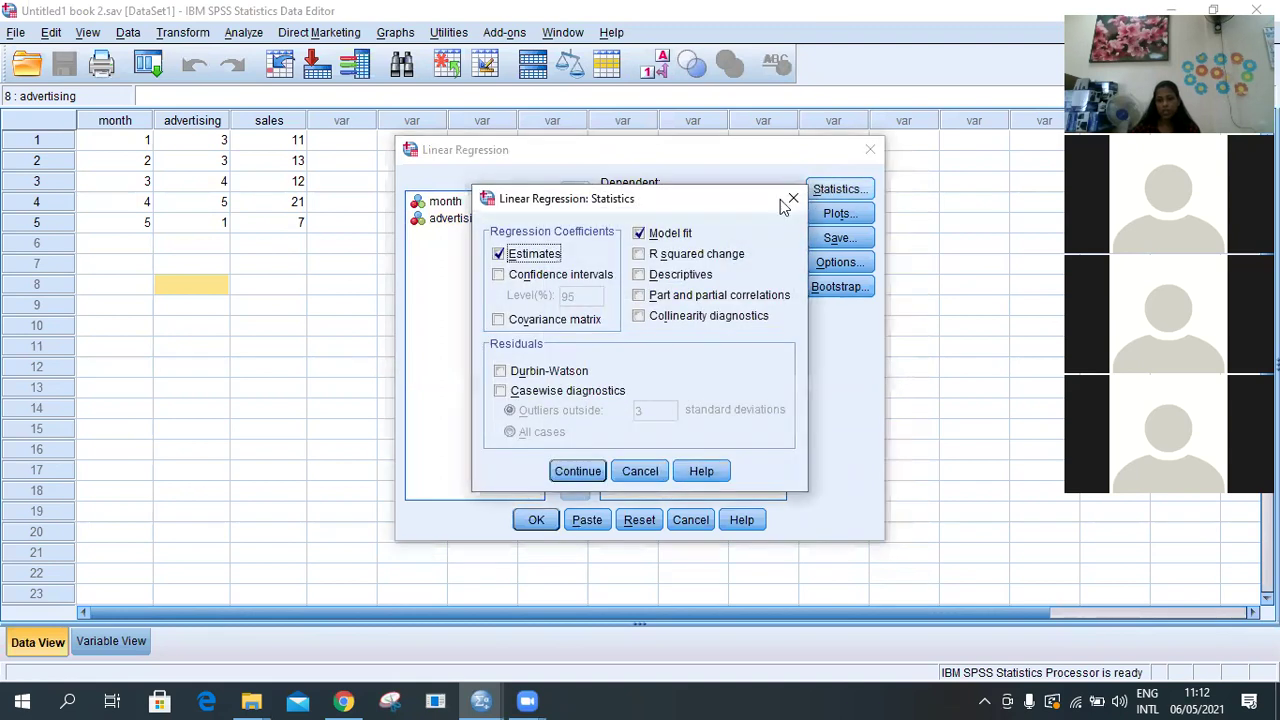
click(499, 276)
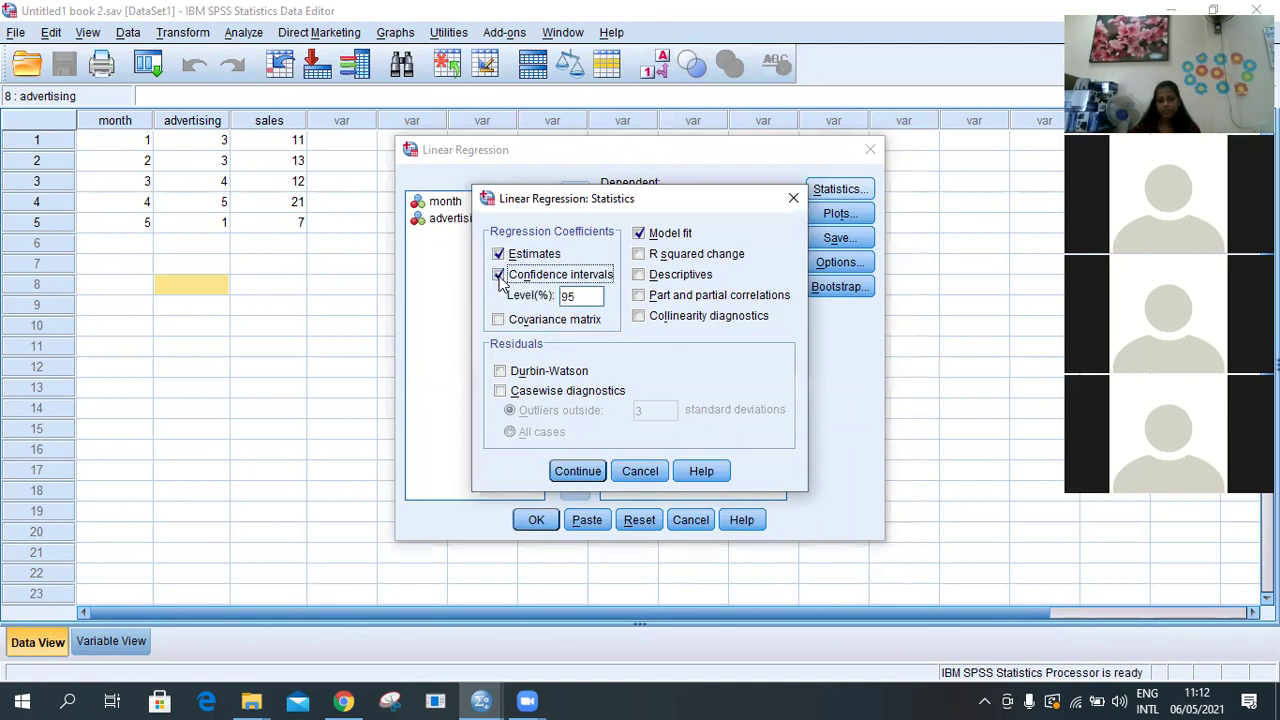
click(643, 256)
click(643, 276)
click(582, 473)
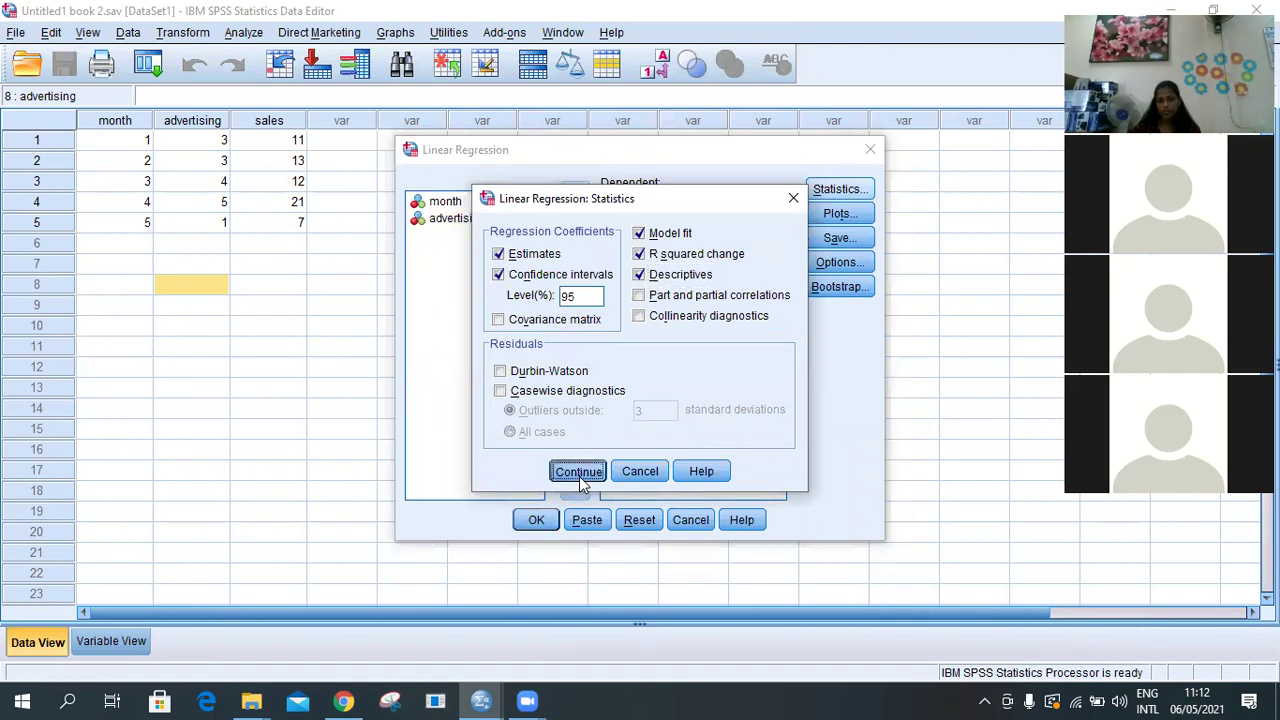
Add a standardized residual histogram to the linear regression's plots and run the analysis
click(838, 213)
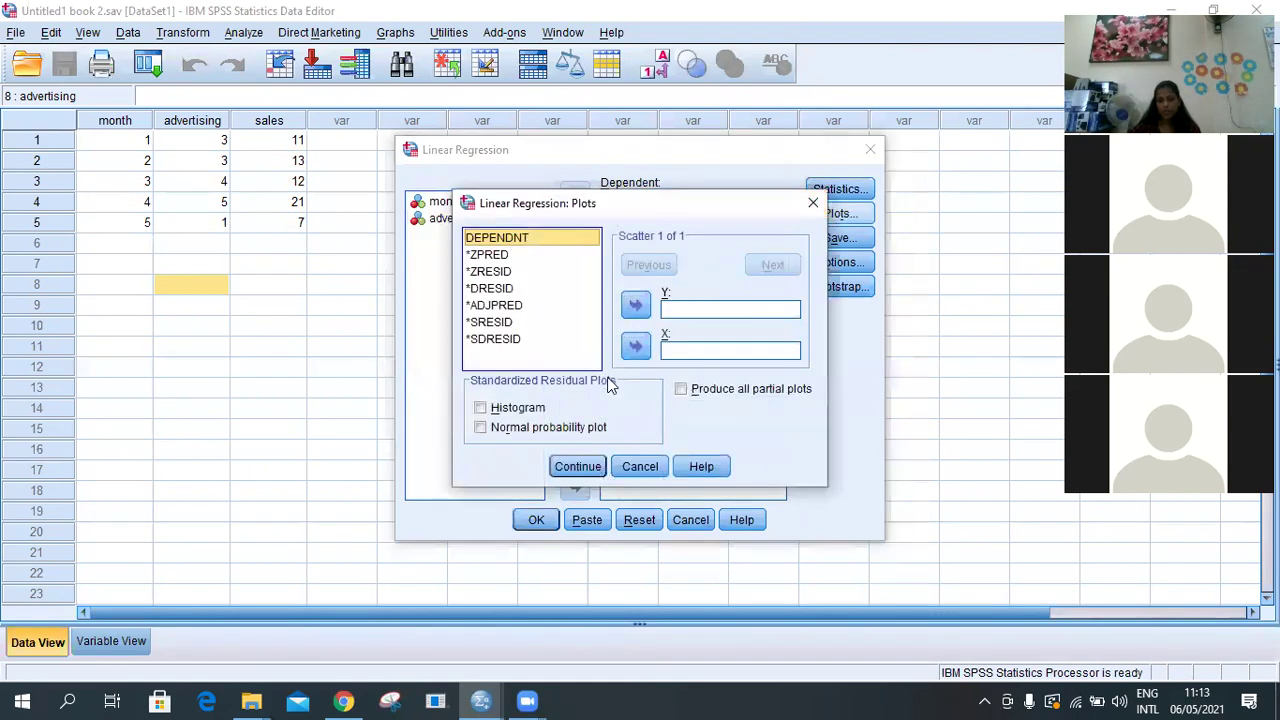
click(480, 408)
click(572, 466)
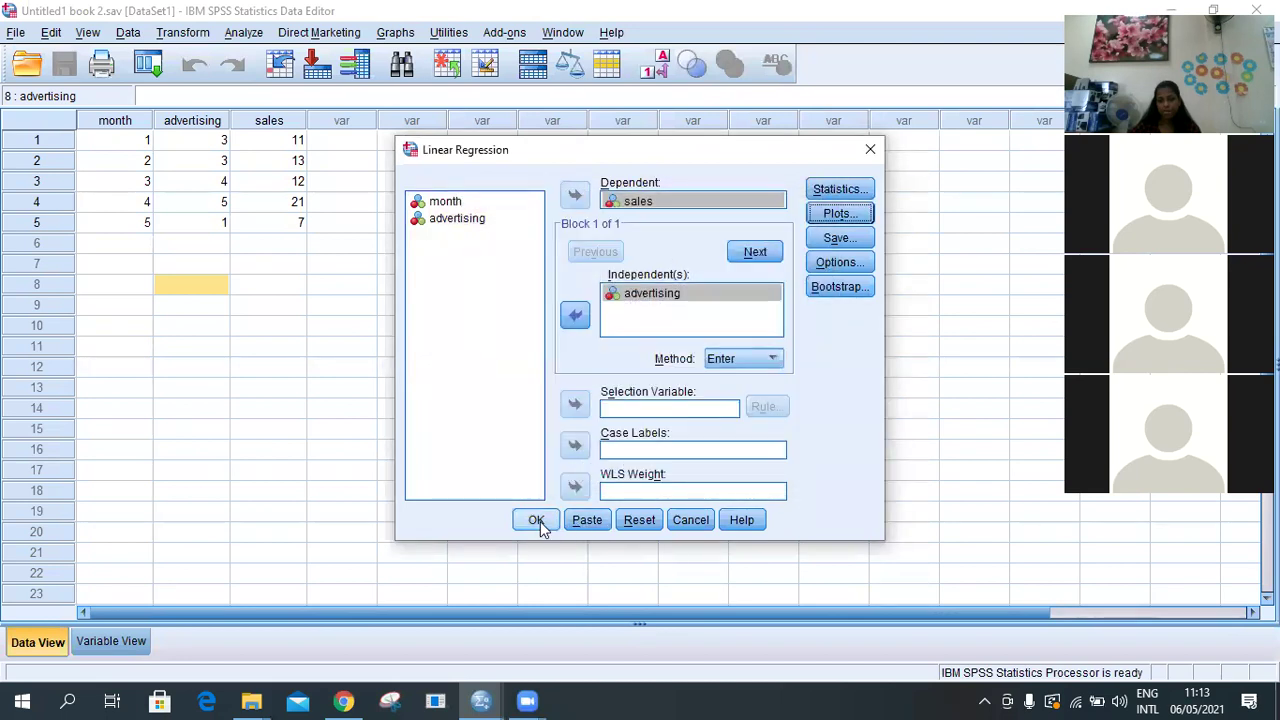
click(537, 521)
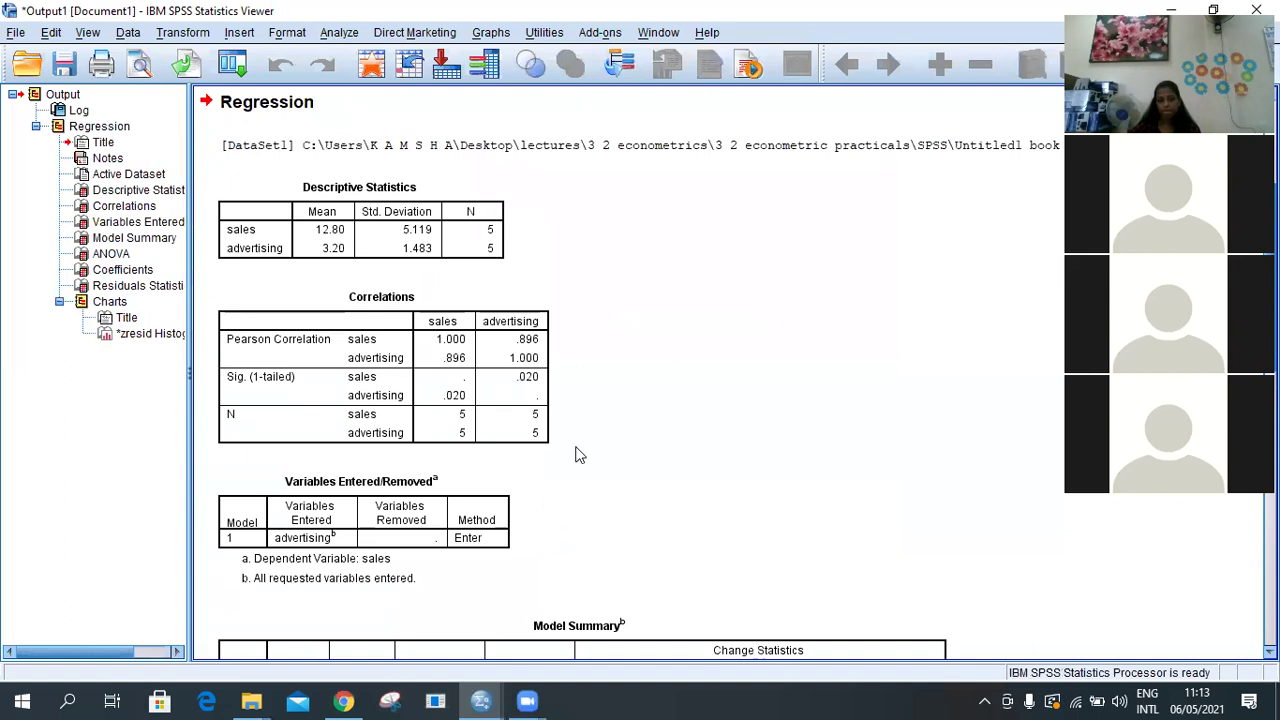
Examine the regression output, including the Model Summary, ANOVA, Coefficients and Residuals Statistics tables and the histogram
scroll(575, 455, down, 10)
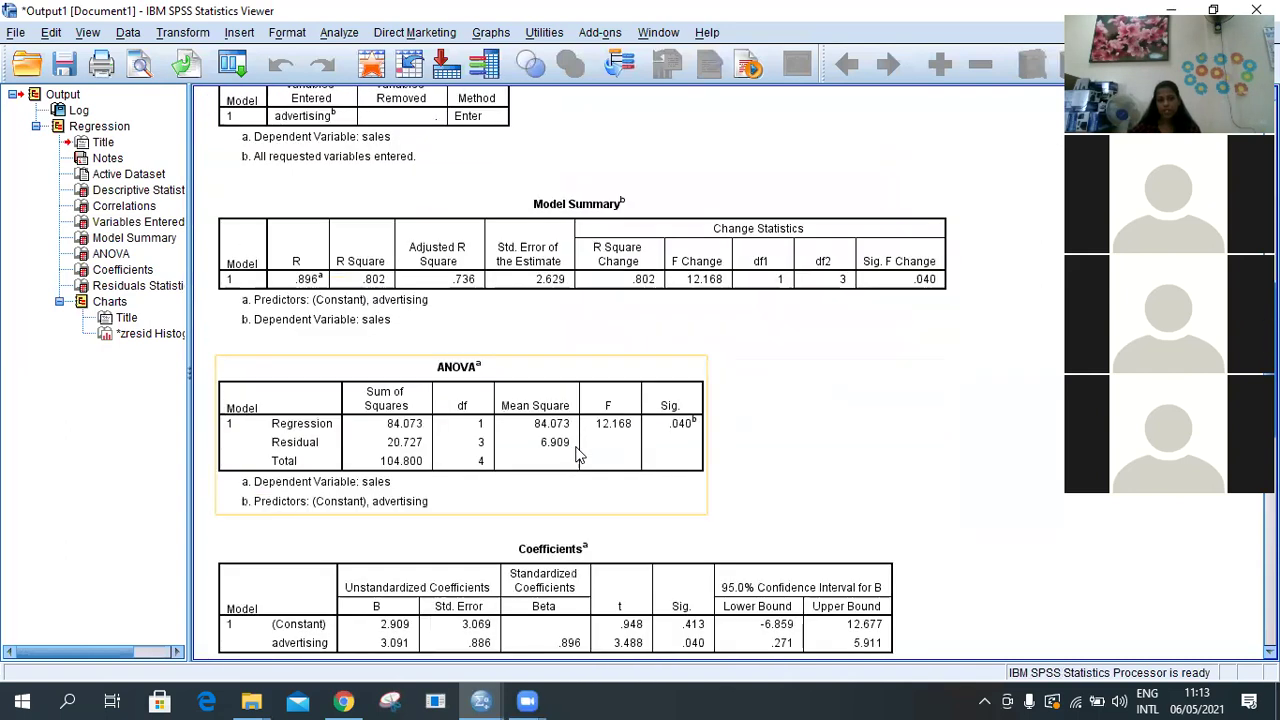
scroll(690, 392, down, 10)
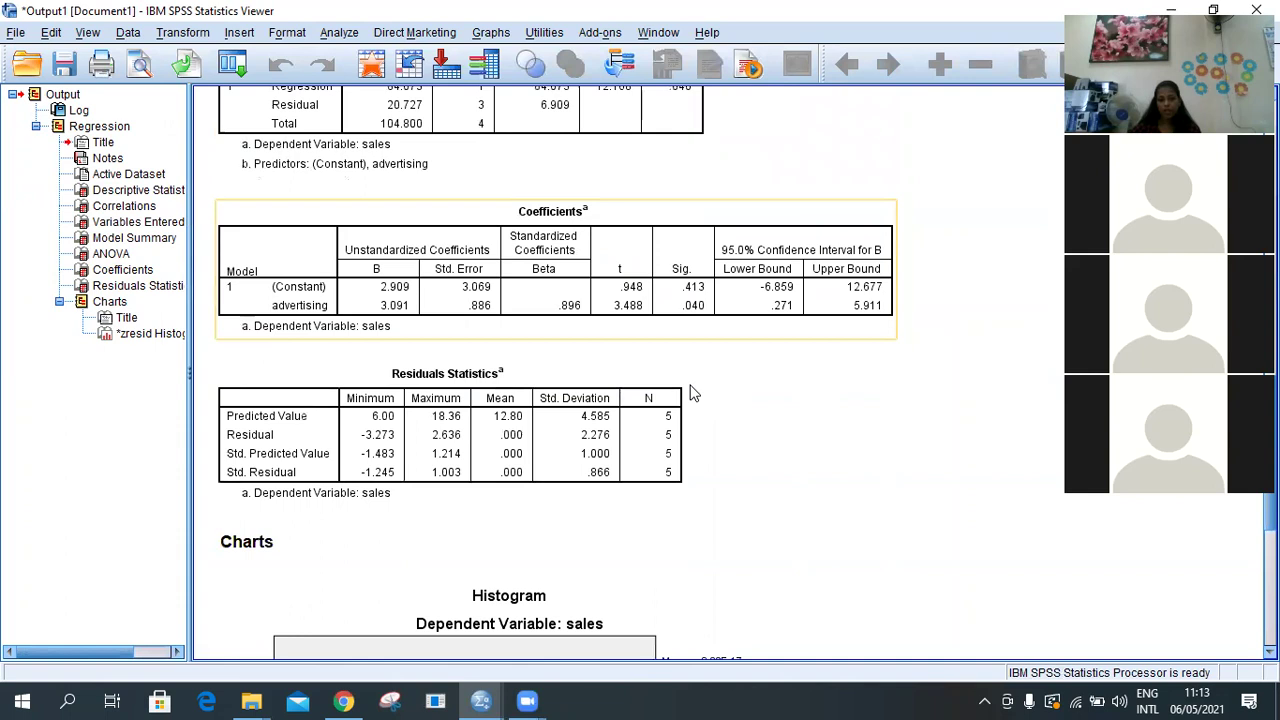
scroll(690, 392, up, 7)
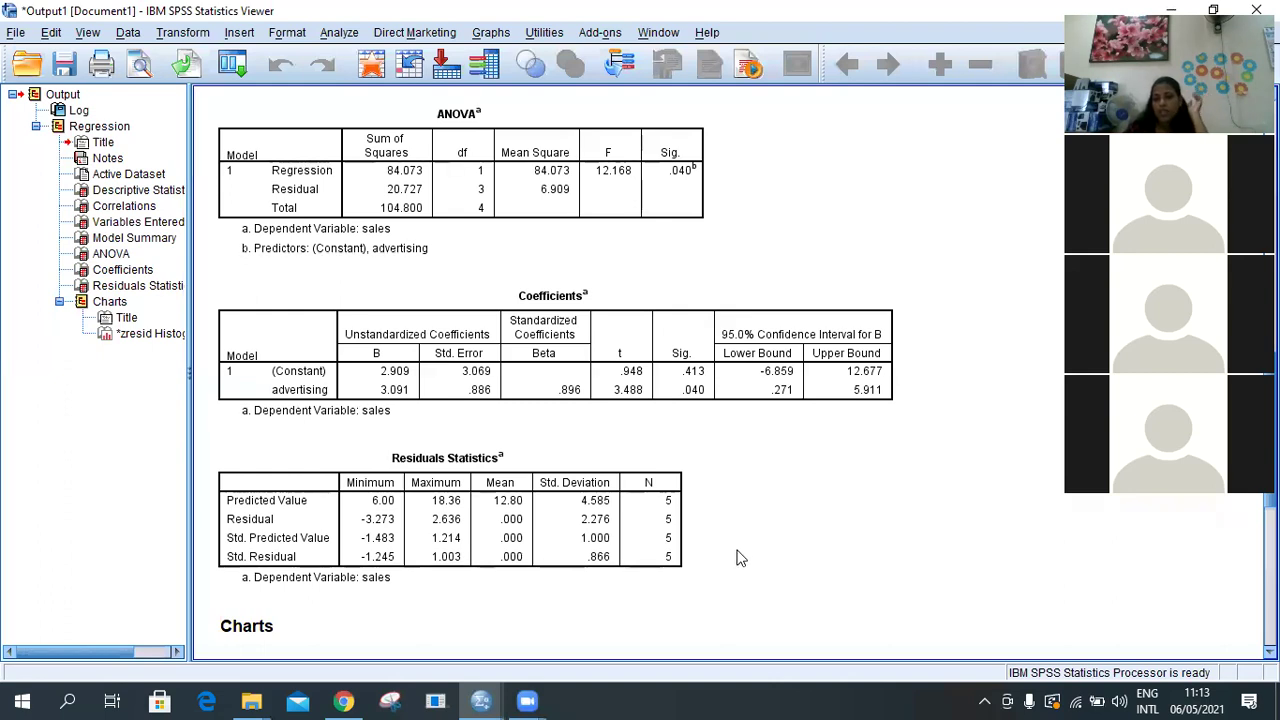
scroll(742, 552, down, 2)
scroll(742, 555, down, 4)
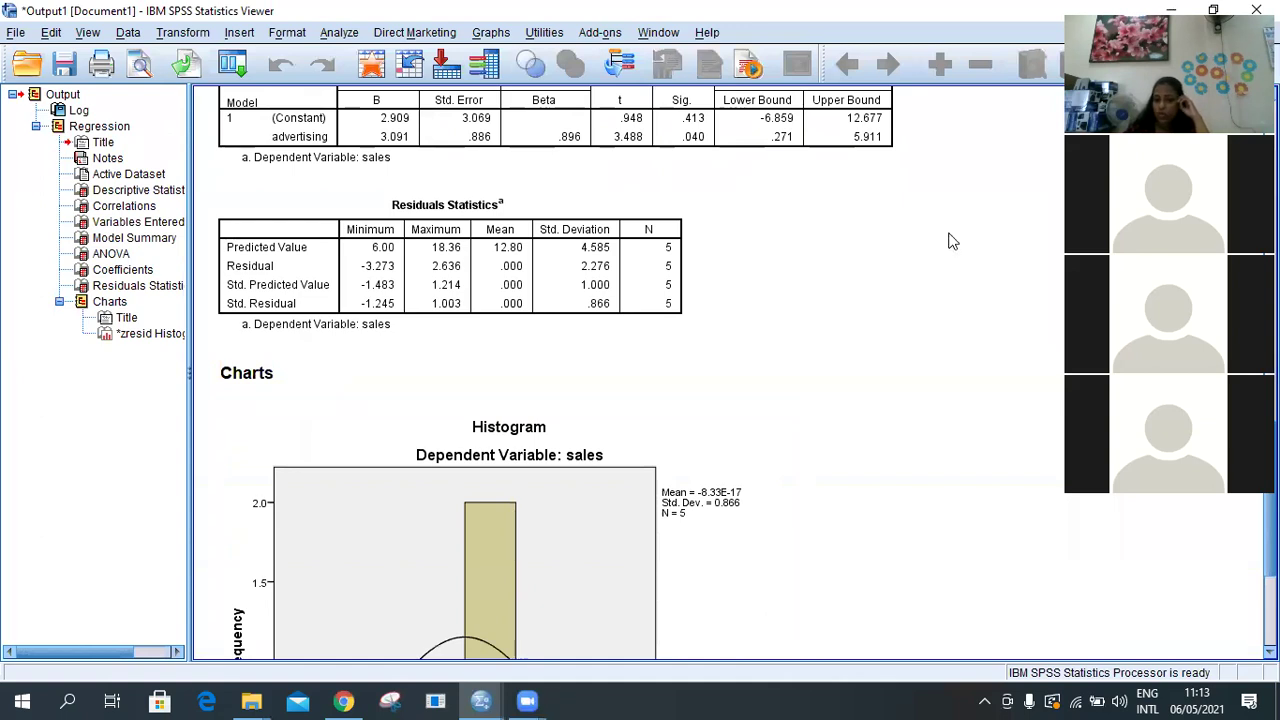
scroll(714, 365, up, 8)
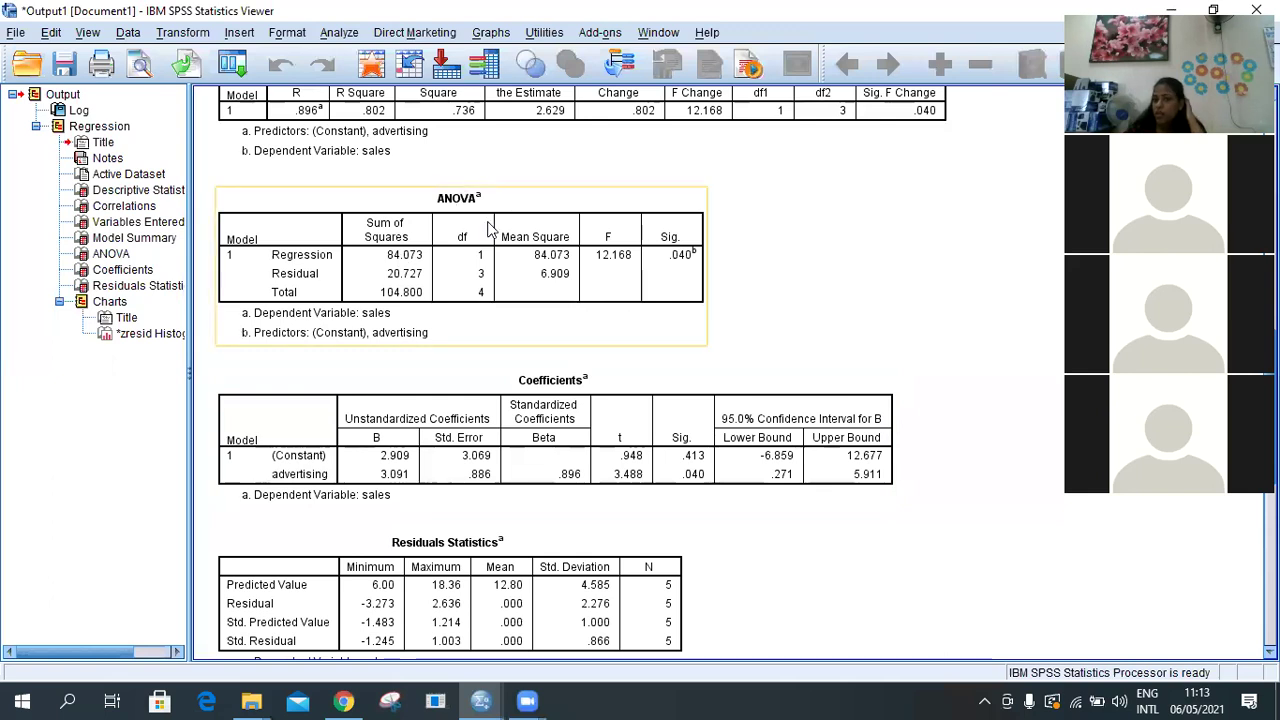
scroll(490, 228, up, 6)
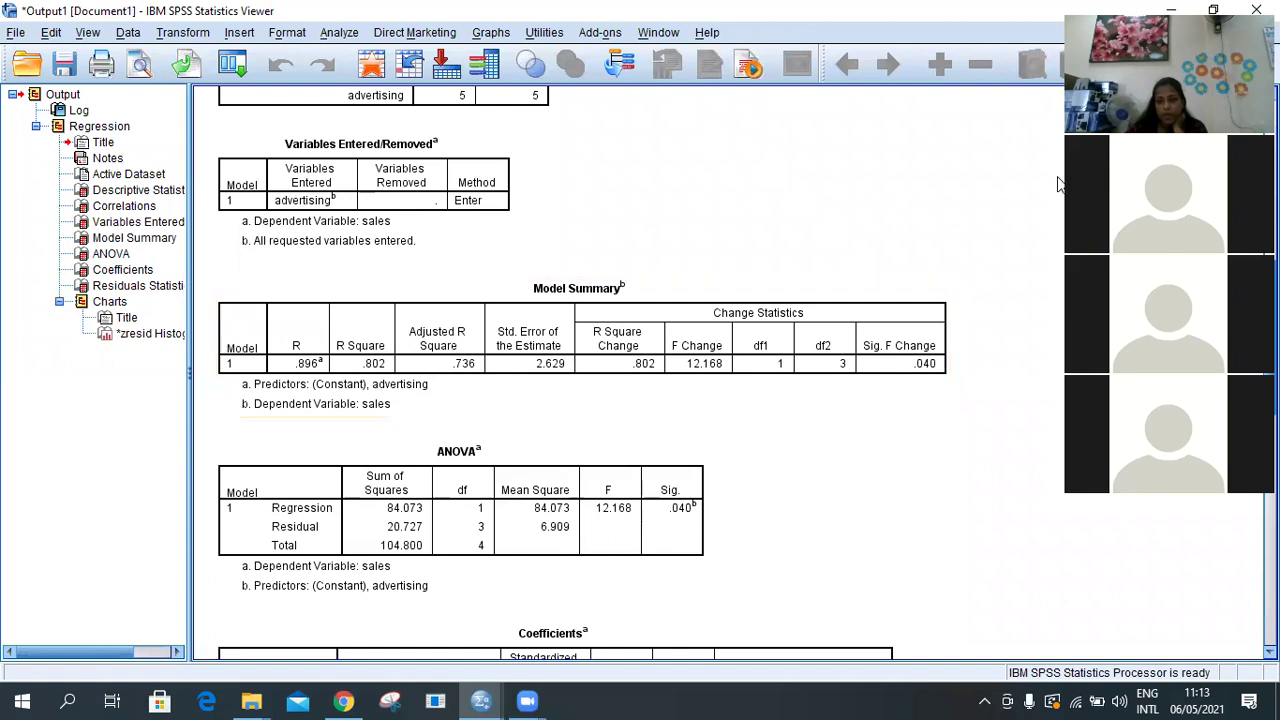
Close the regression output viewer
click(1256, 9)
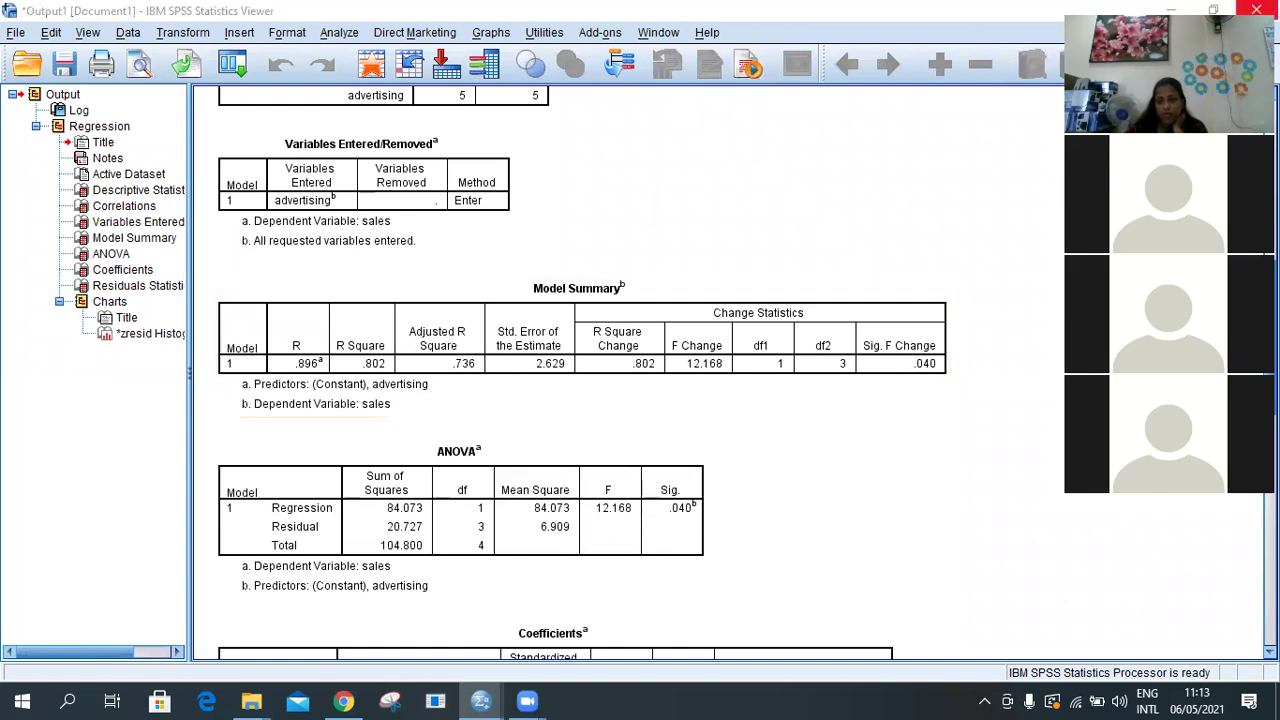
click(636, 375)
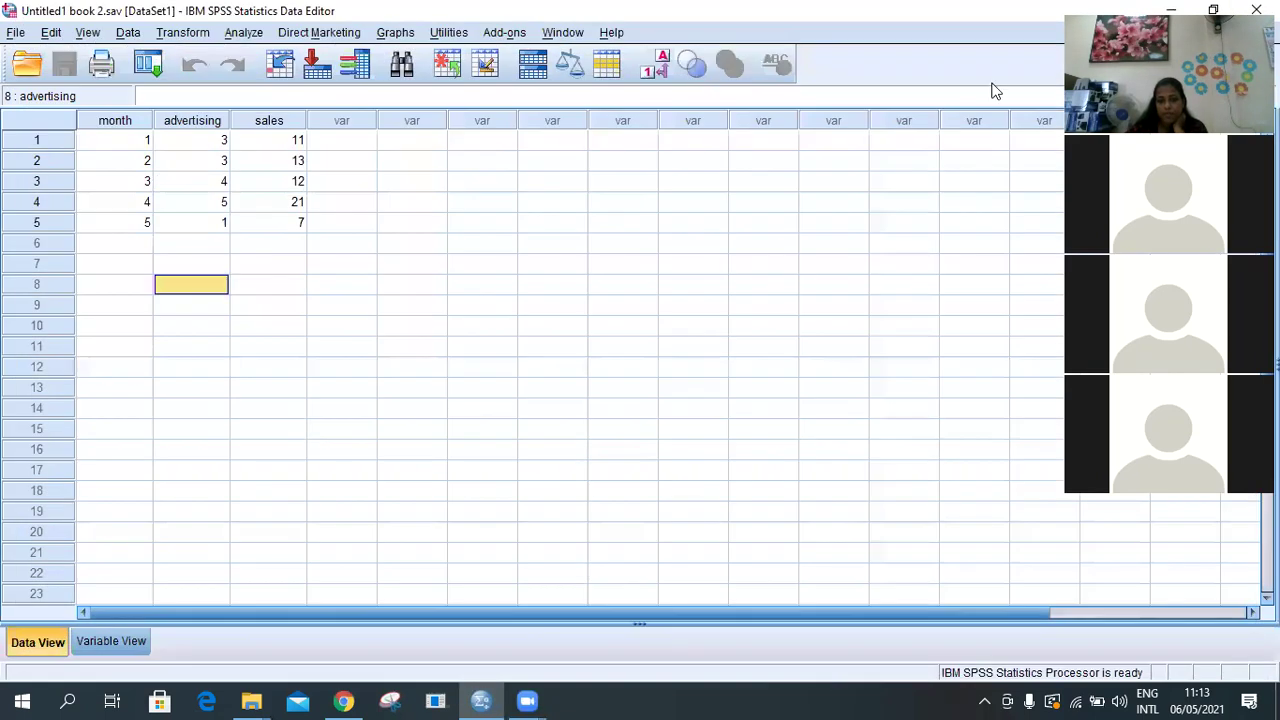
click(1256, 9)
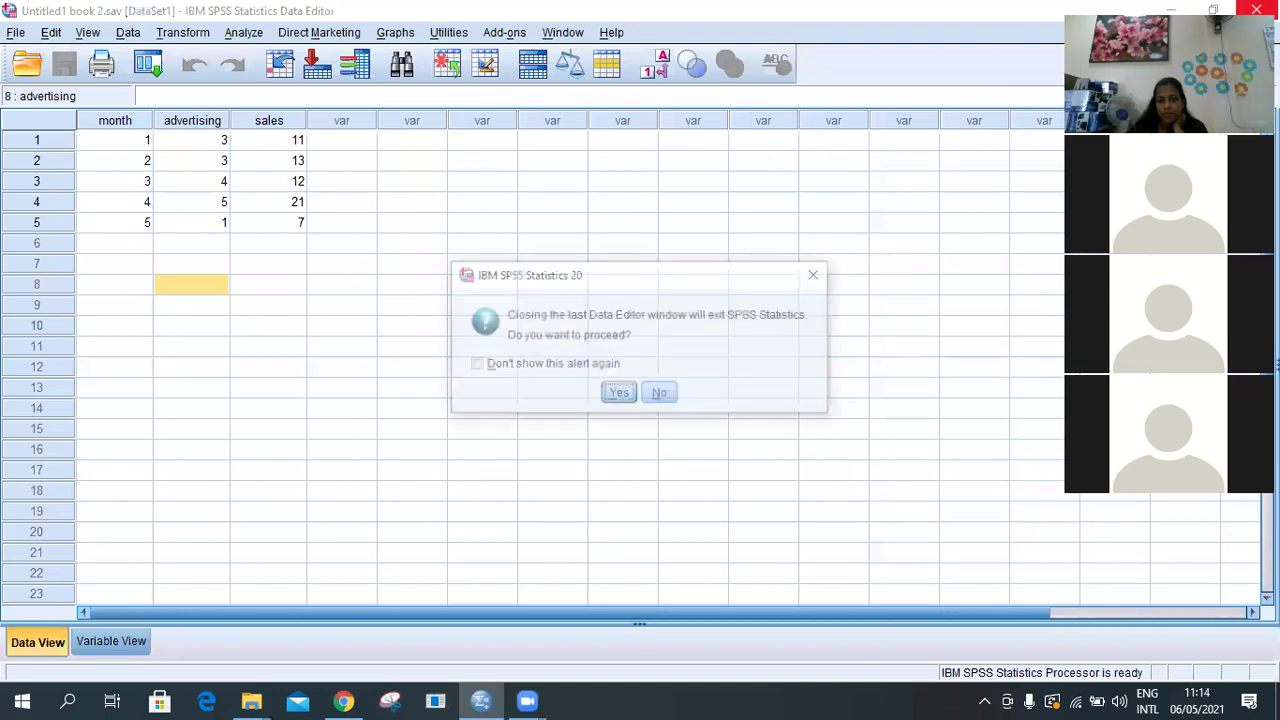
click(660, 392)
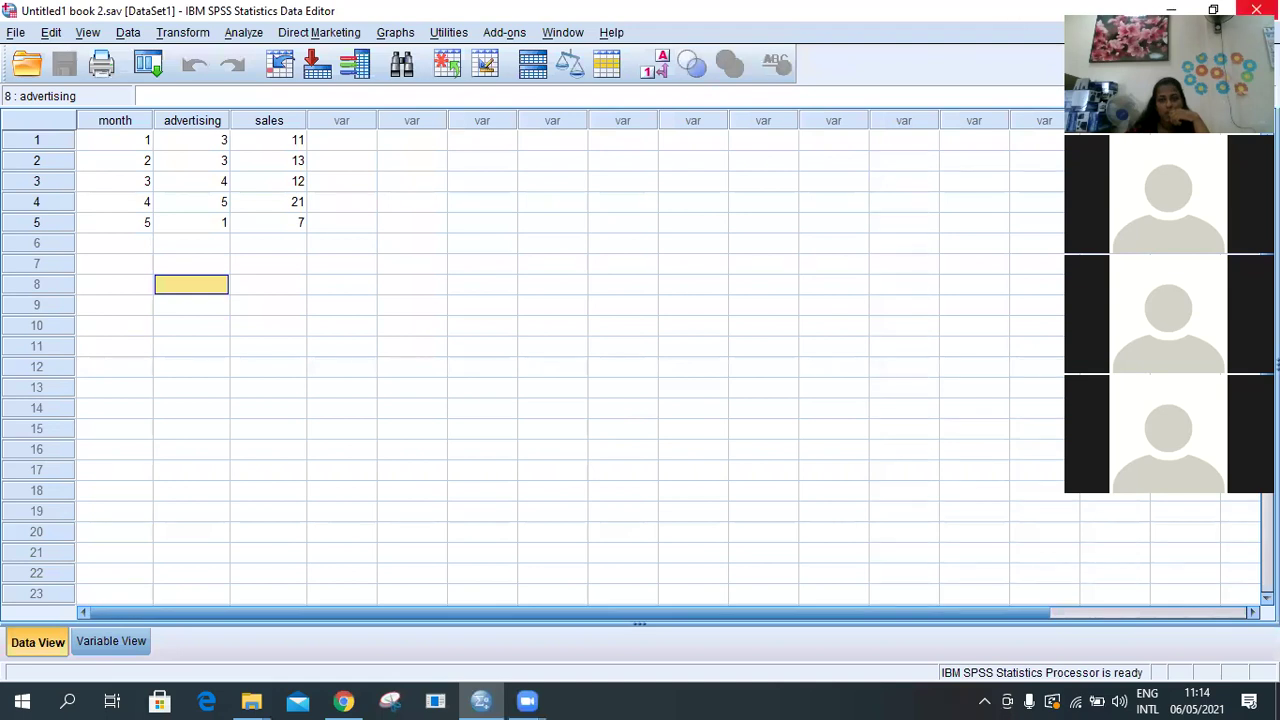
click(1256, 9)
click(659, 394)
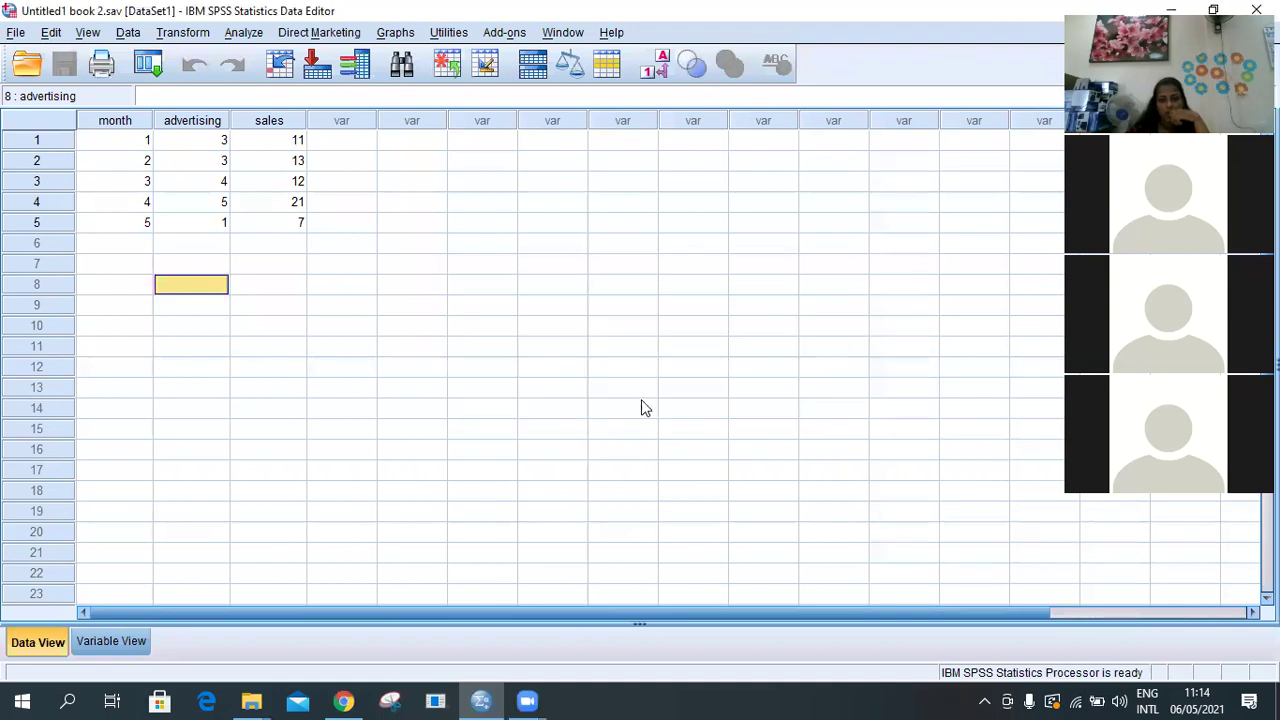
Close the Untitled1 book 2 data file and confirm exiting SPSS Statistics
click(1213, 9)
click(1029, 98)
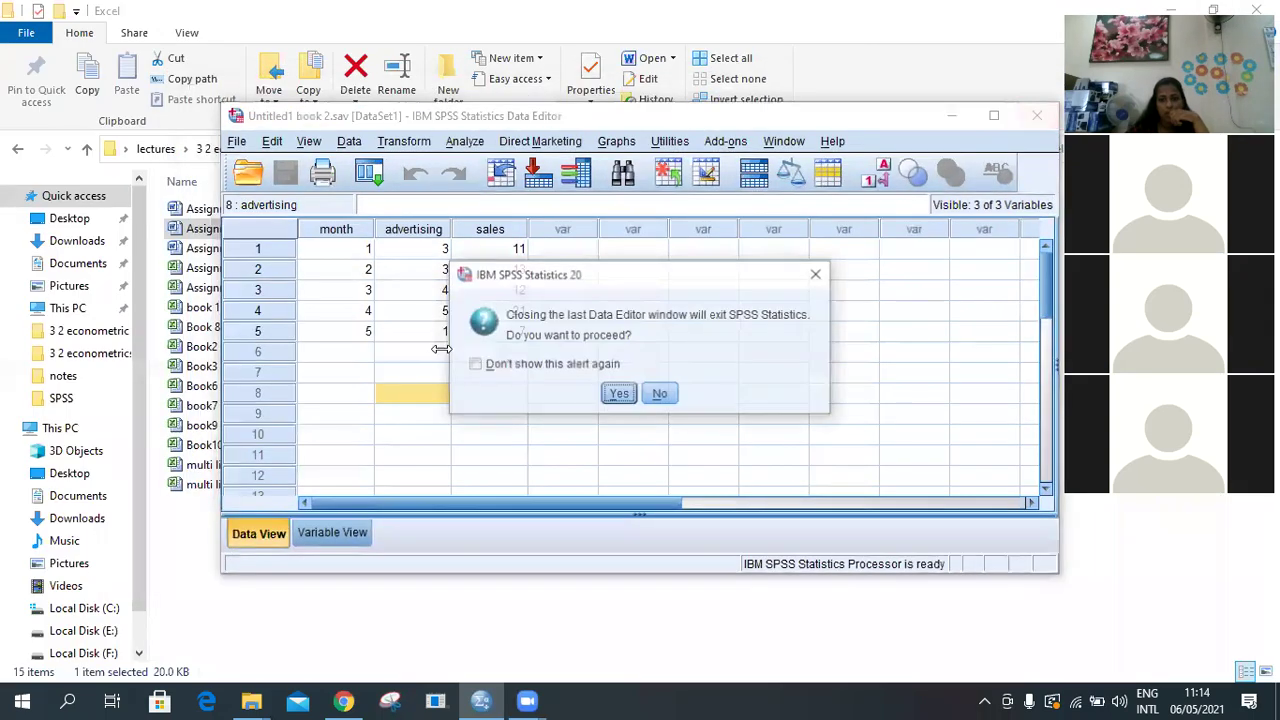
click(619, 395)
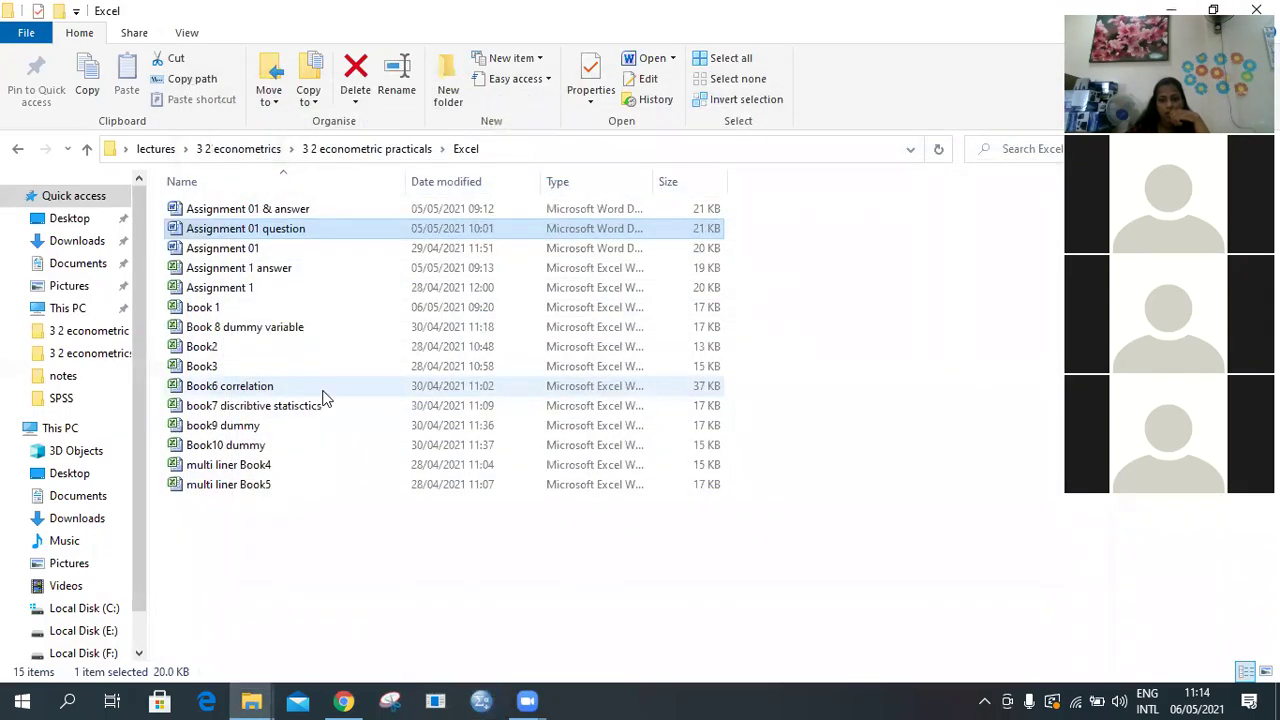
Open the Untitled1 book 4 dummy data file from the SPSS folder of 3 2 econometric practicals
click(87, 149)
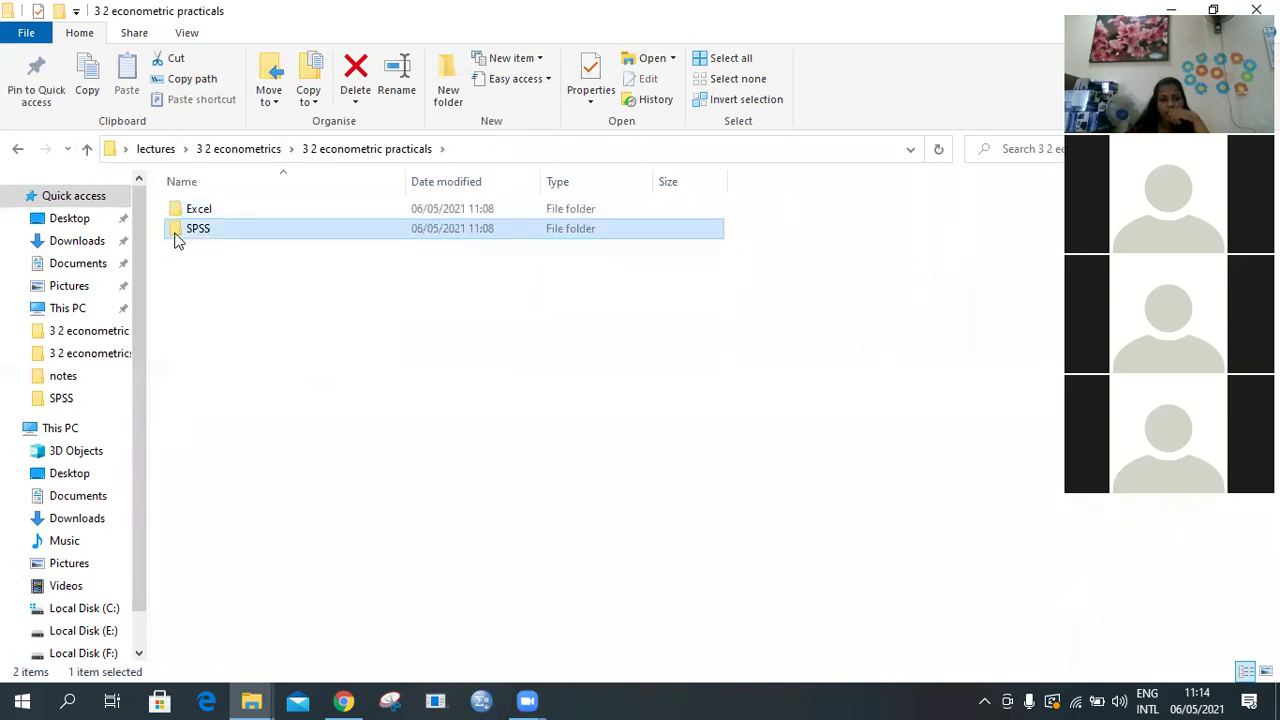
double_click(172, 231)
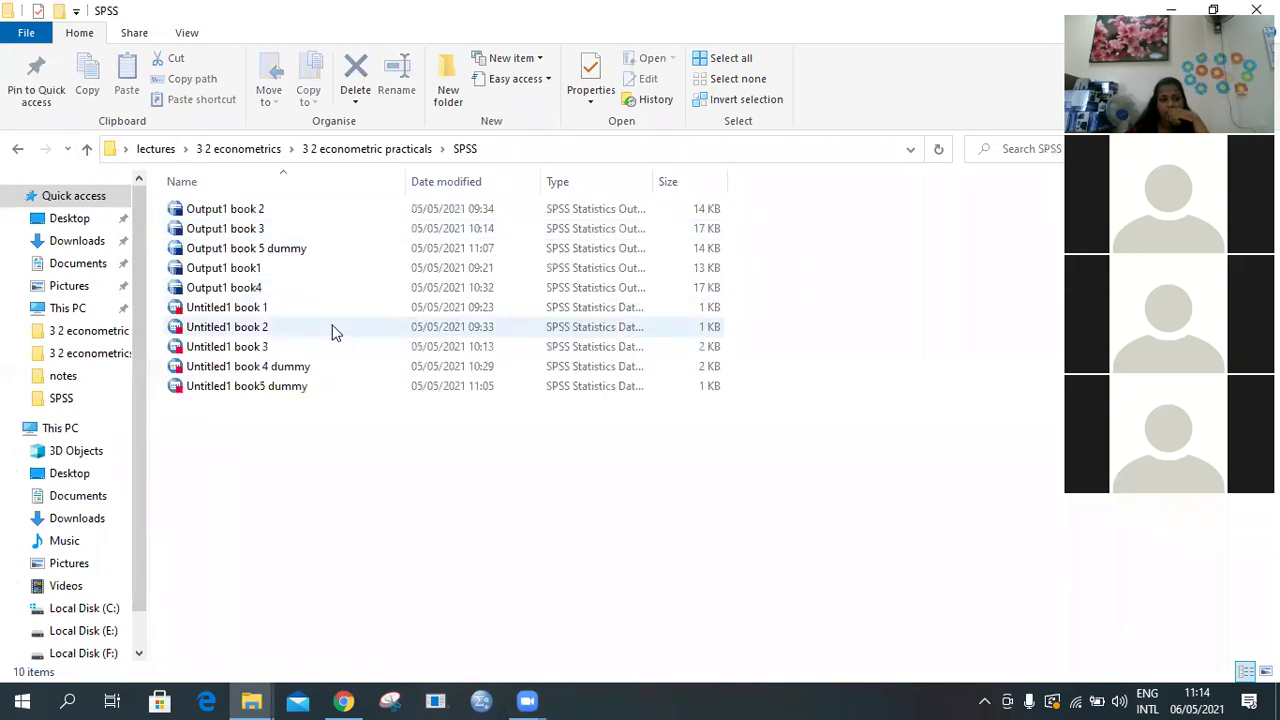
double_click(320, 375)
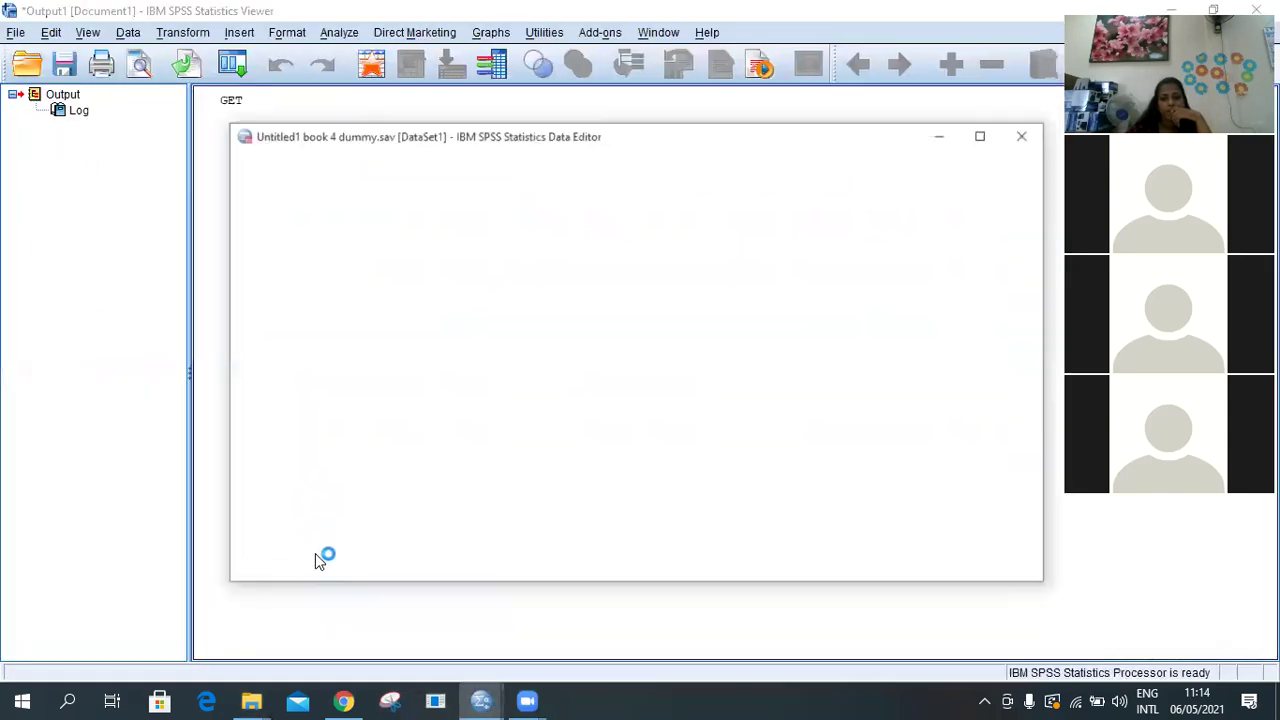
Examine the variable definitions and data values of sales, price and advertising in a maximized data editor
click(355, 535)
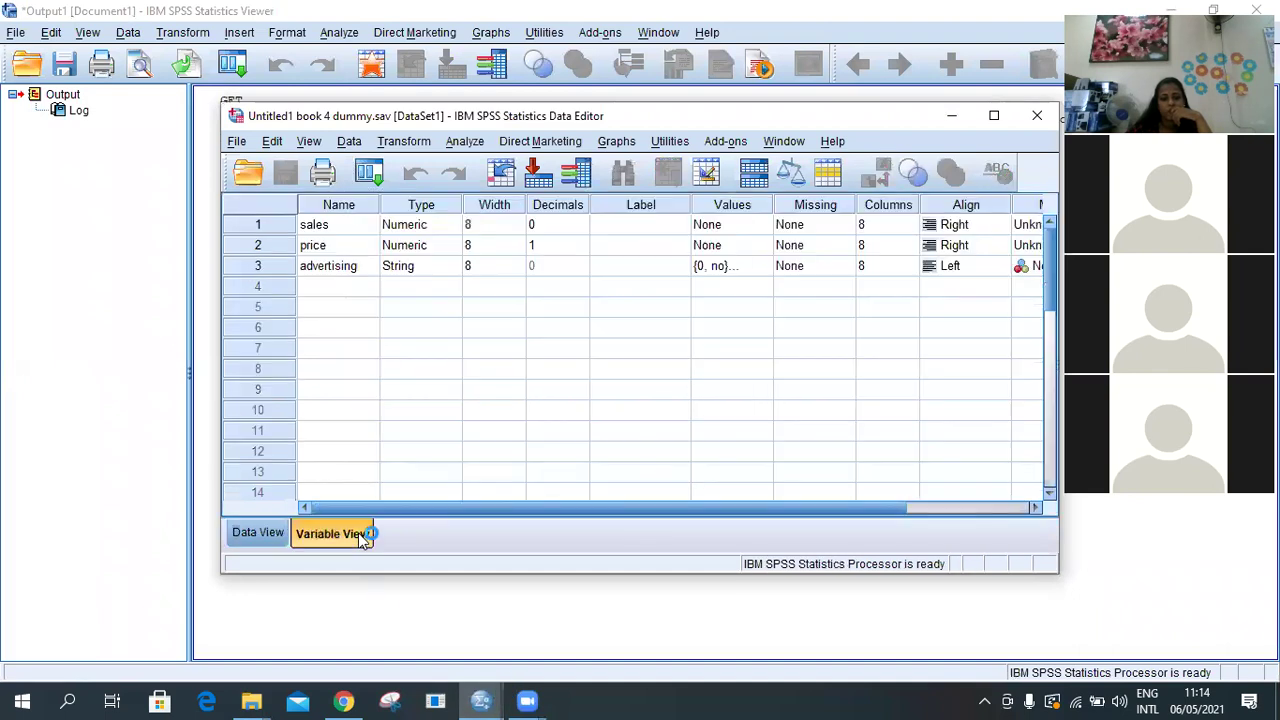
click(262, 534)
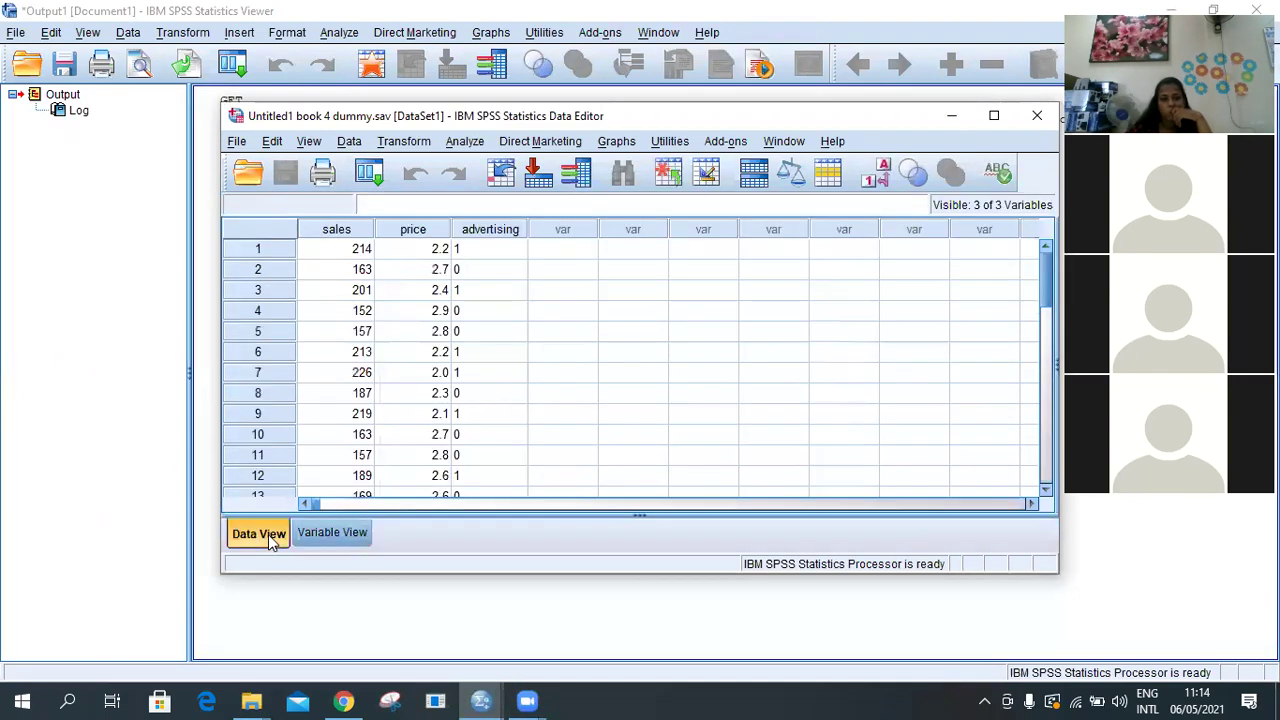
click(335, 540)
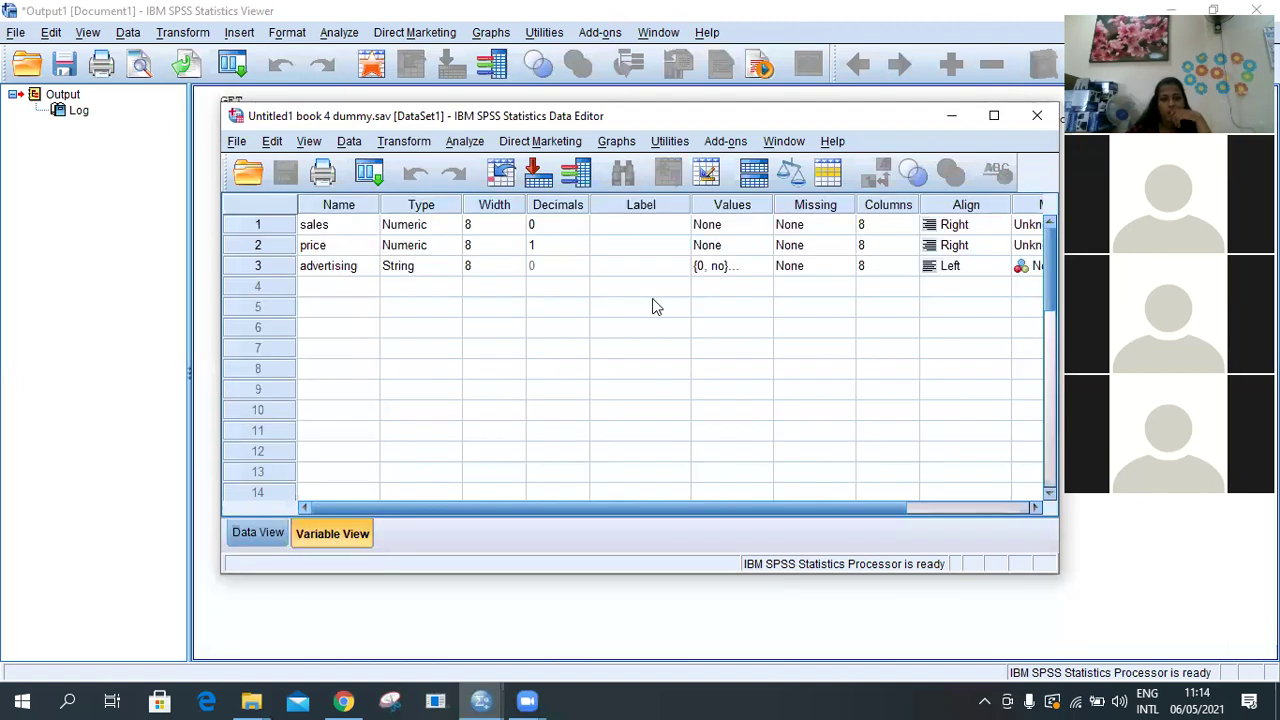
click(994, 115)
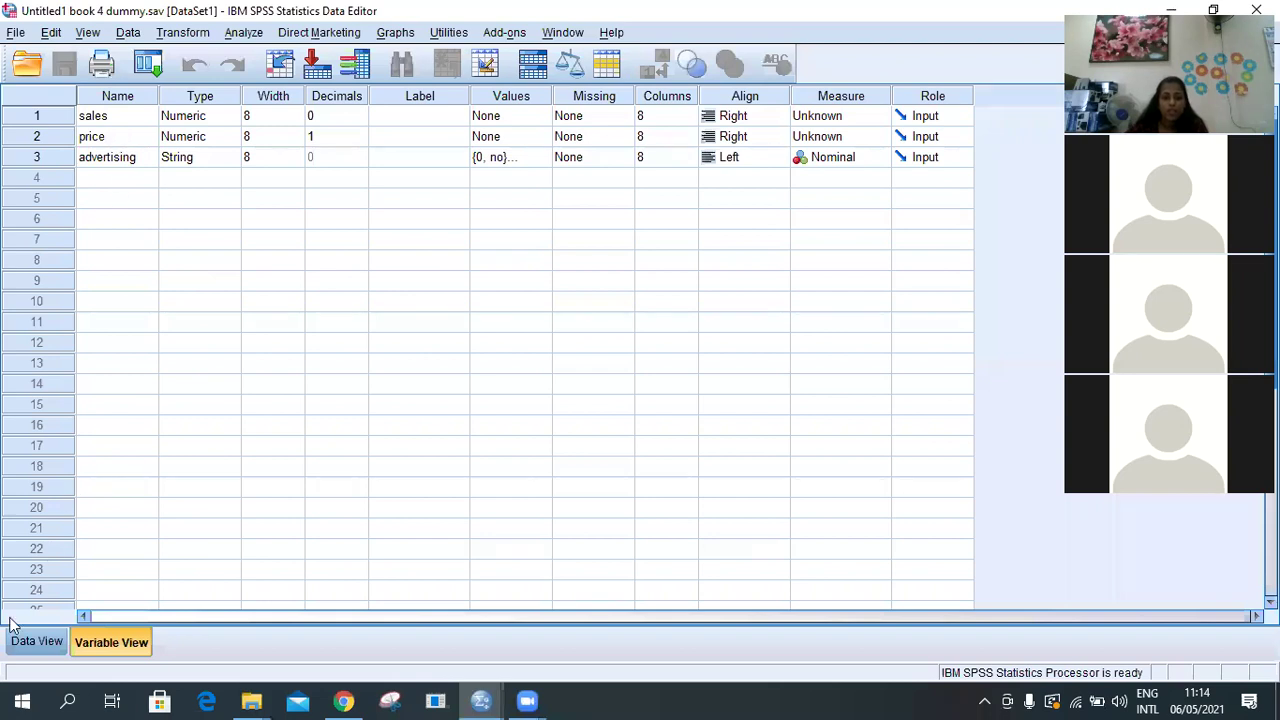
click(30, 641)
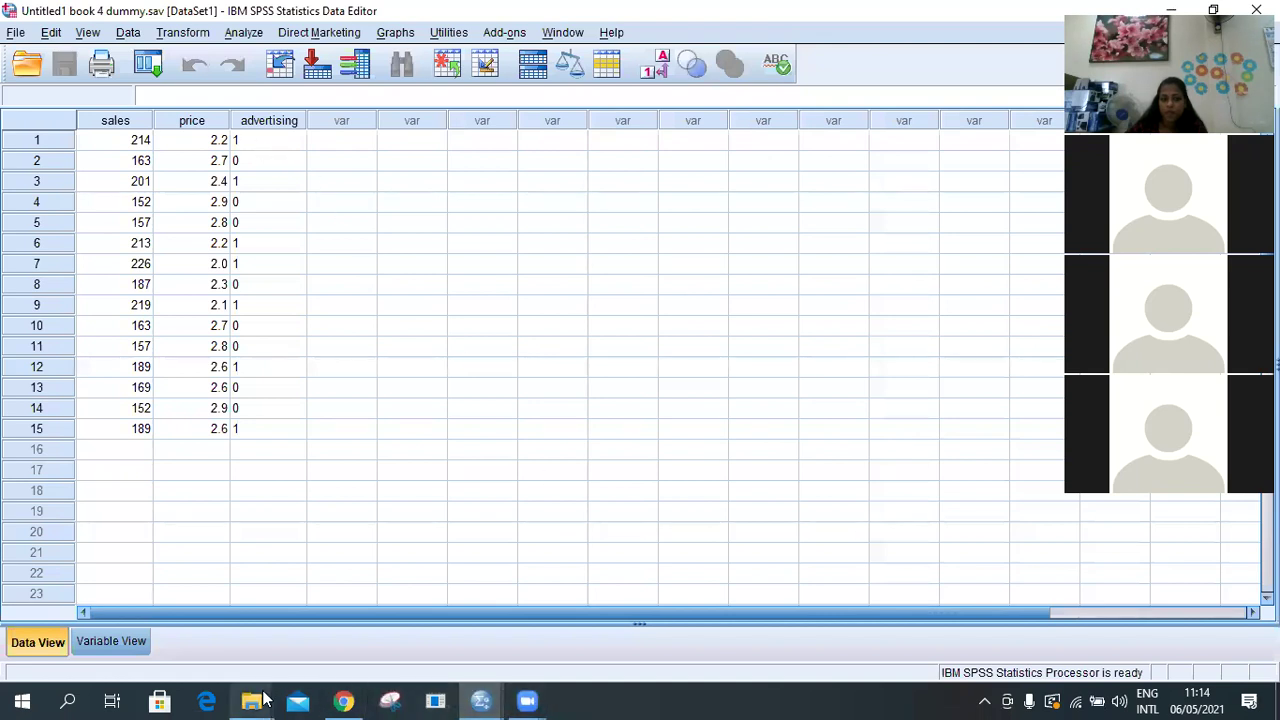
Switch to File Explorer, open the book9 dummy workbook from the Excel folder to view its data, and close it
mouse_move(478, 700)
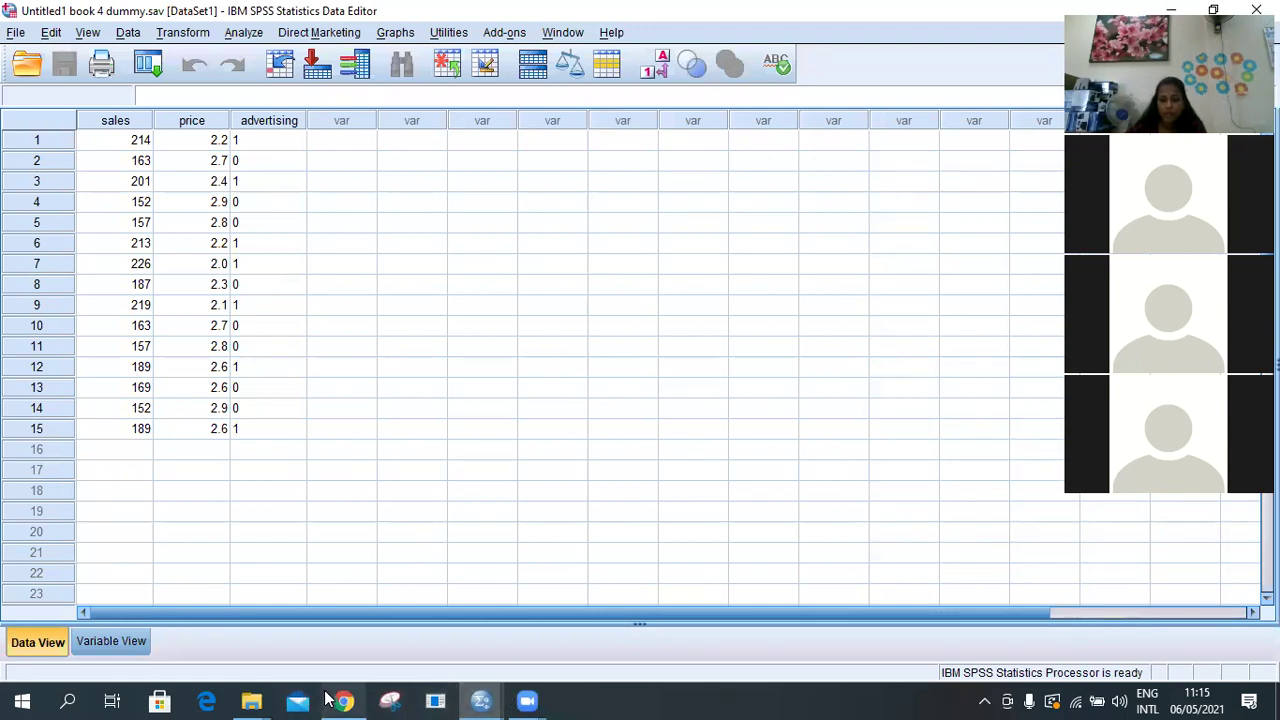
click(251, 700)
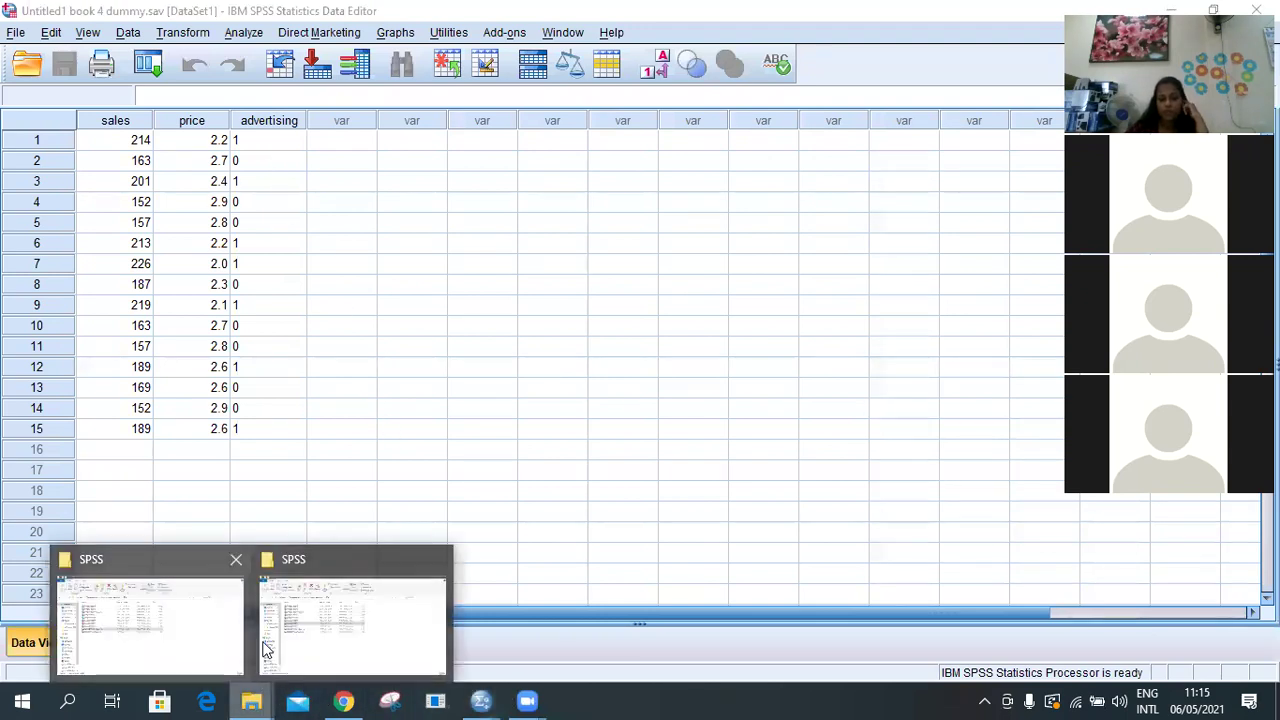
click(181, 632)
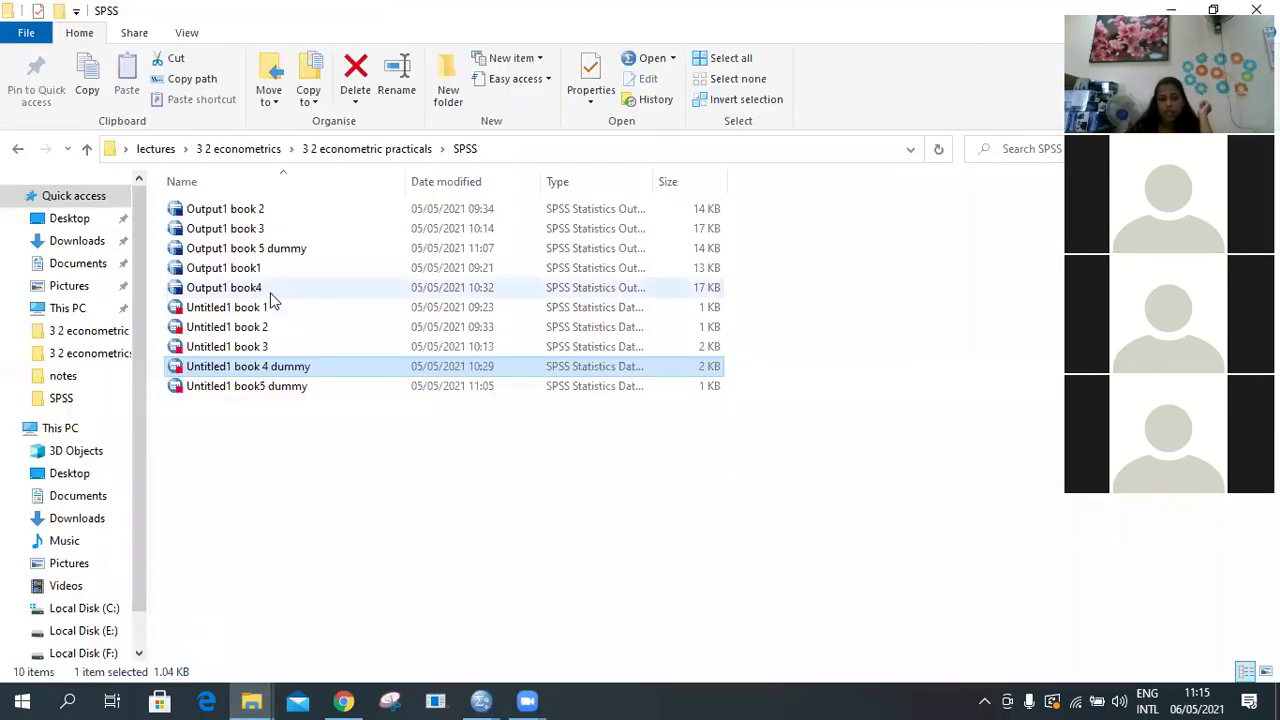
click(87, 149)
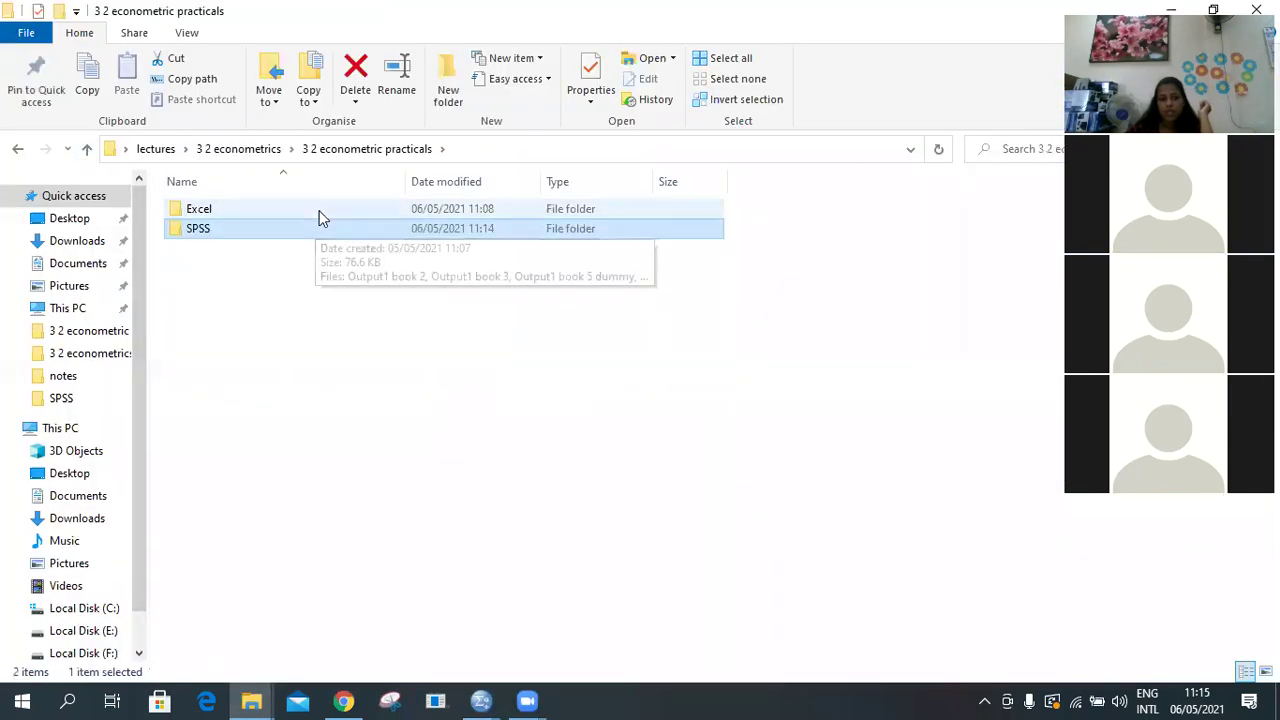
double_click(319, 210)
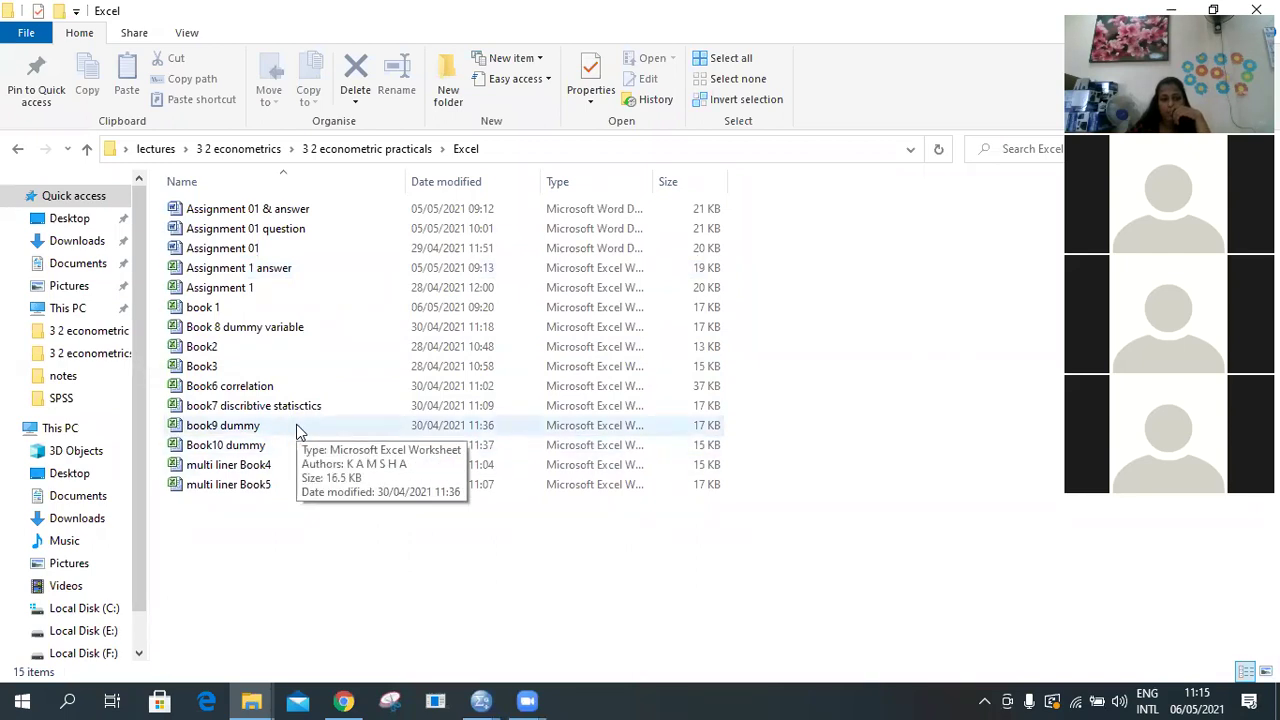
double_click(297, 426)
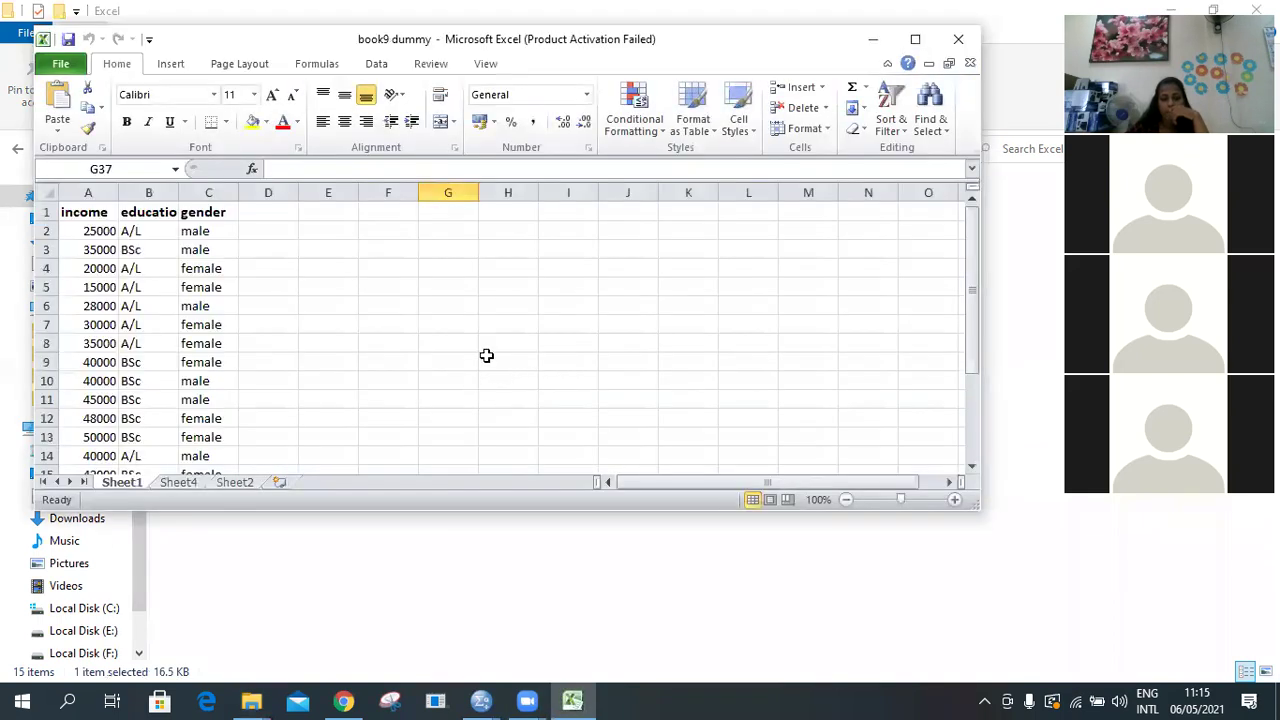
click(972, 40)
click(680, 458)
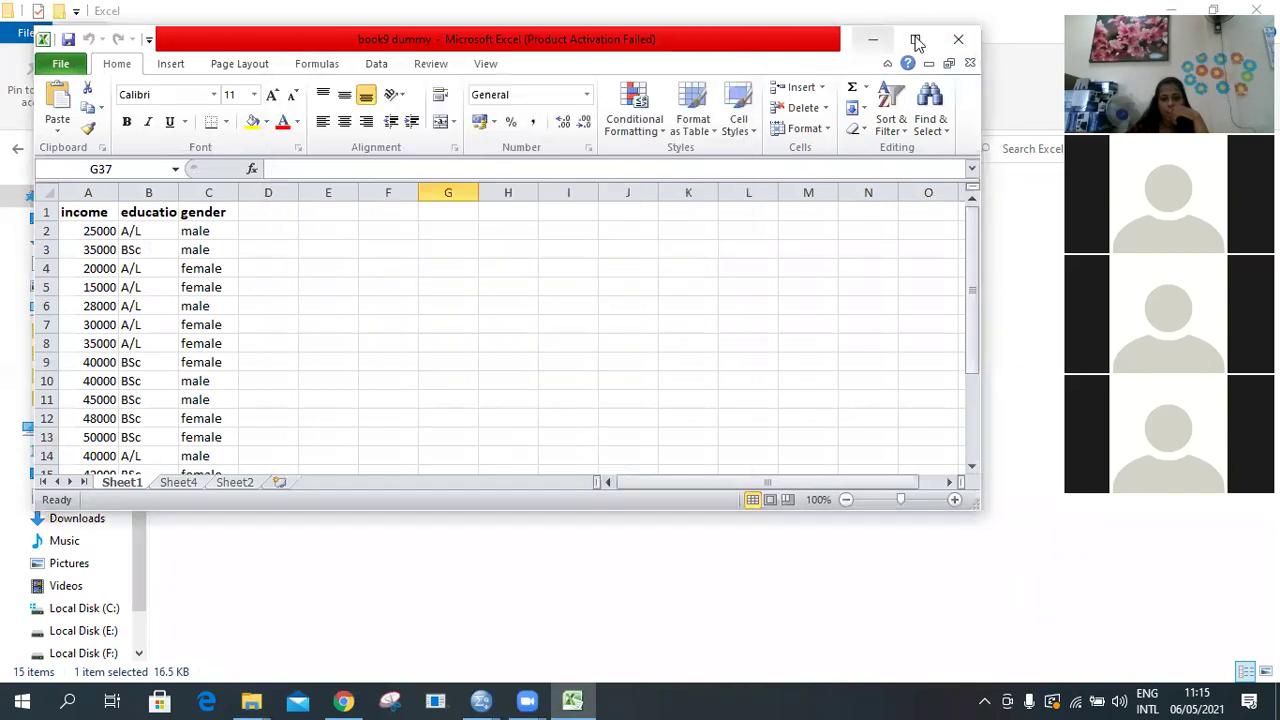
click(958, 39)
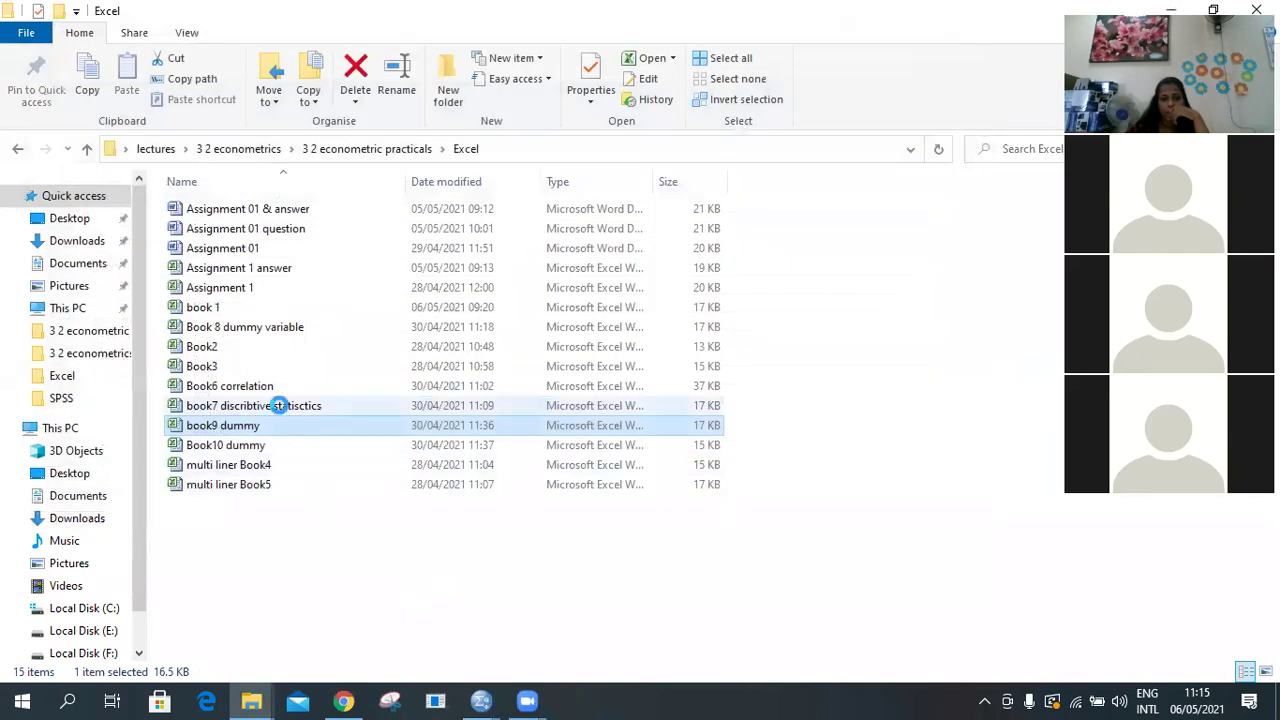
Open the Book10 dummy workbook and view the income and education data on Sheet1
double_click(282, 446)
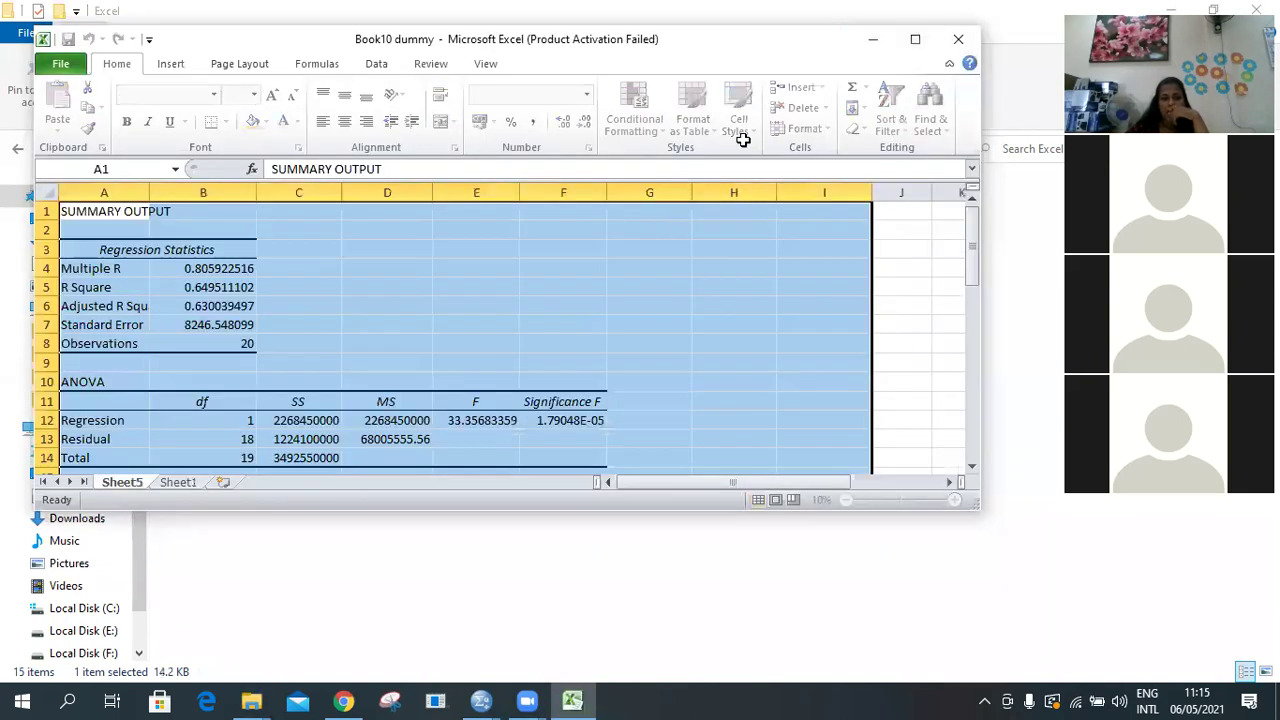
click(185, 482)
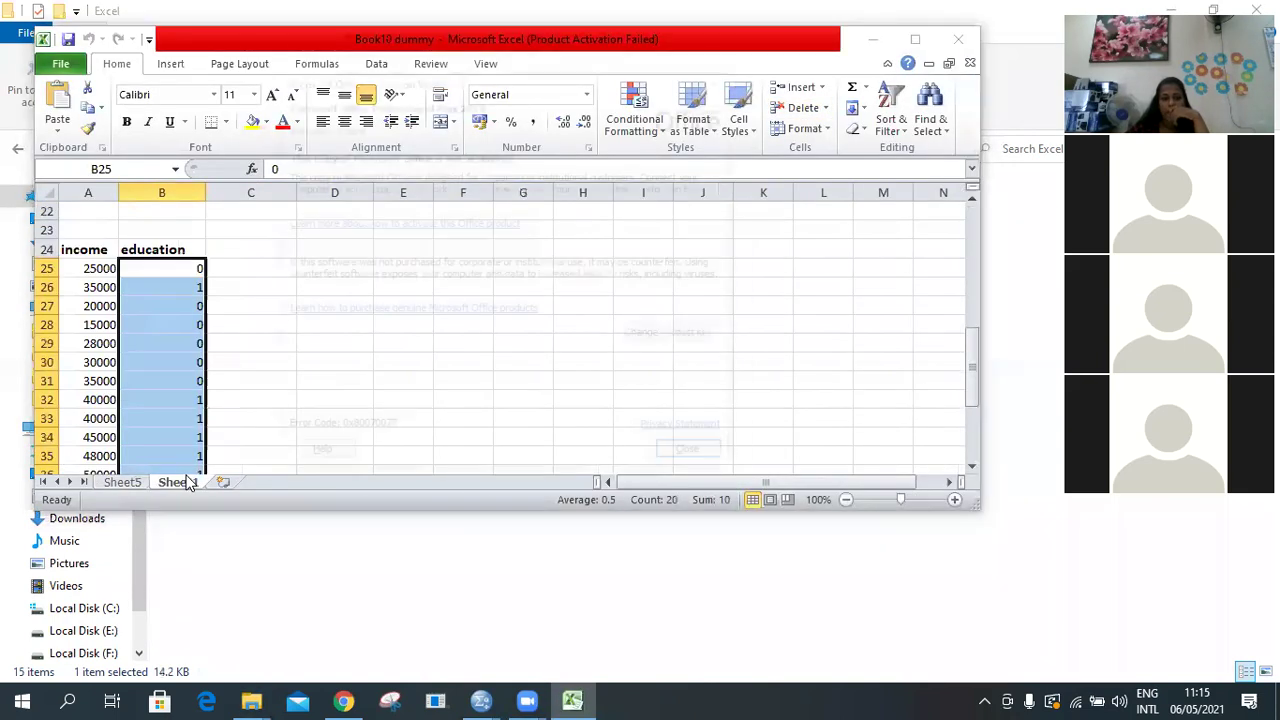
click(745, 67)
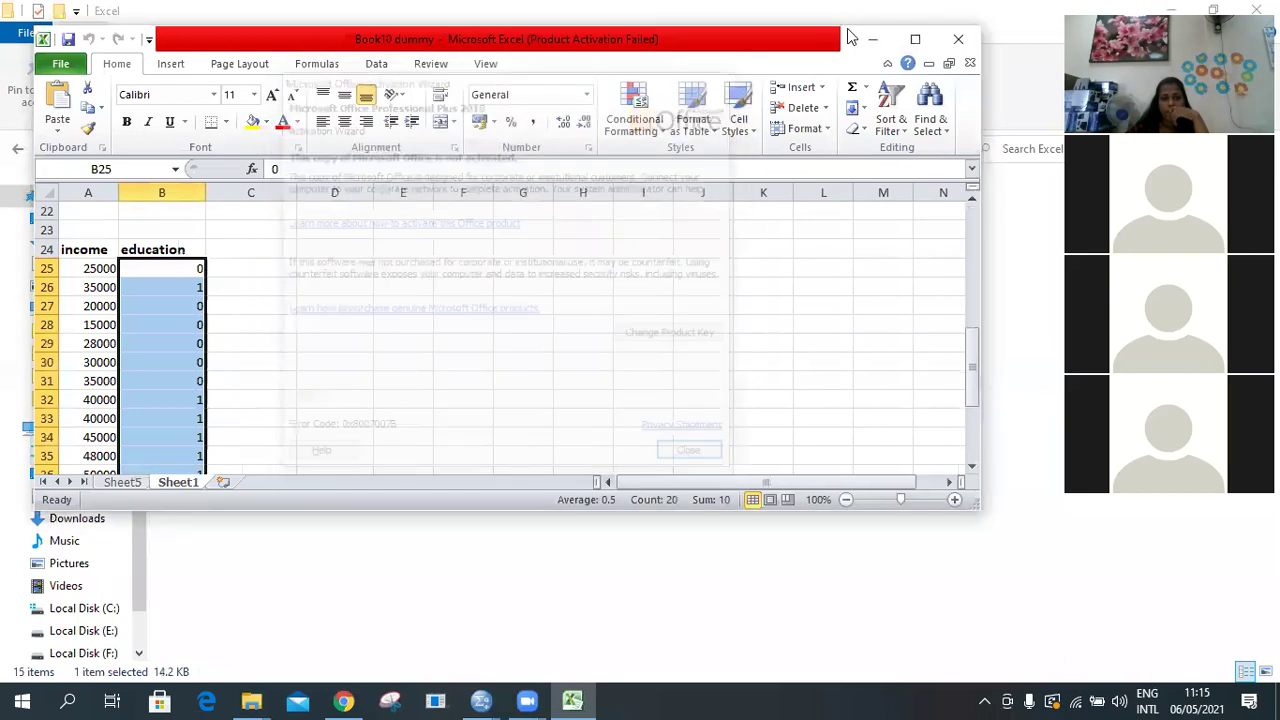
Close the Book10 dummy workbook and open the Book 8 dummy variable workbook, dismissing the activation notice
click(963, 40)
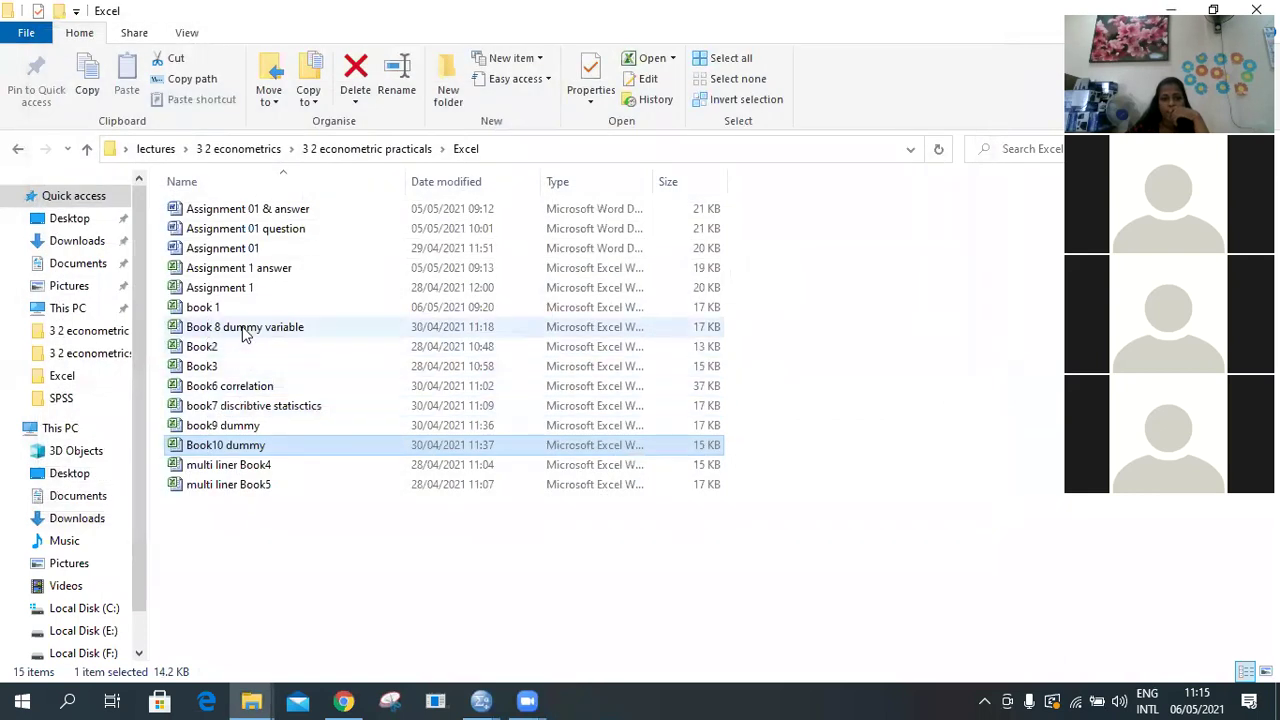
double_click(247, 330)
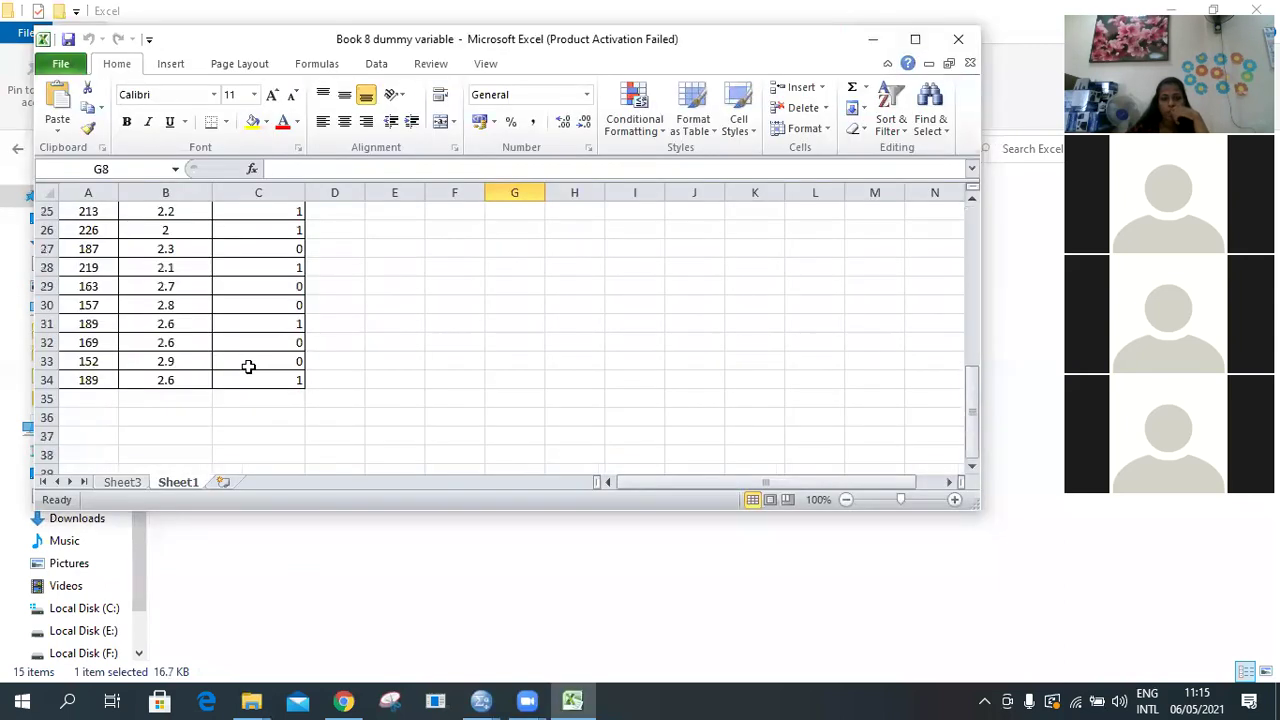
scroll(248, 366, up, 4)
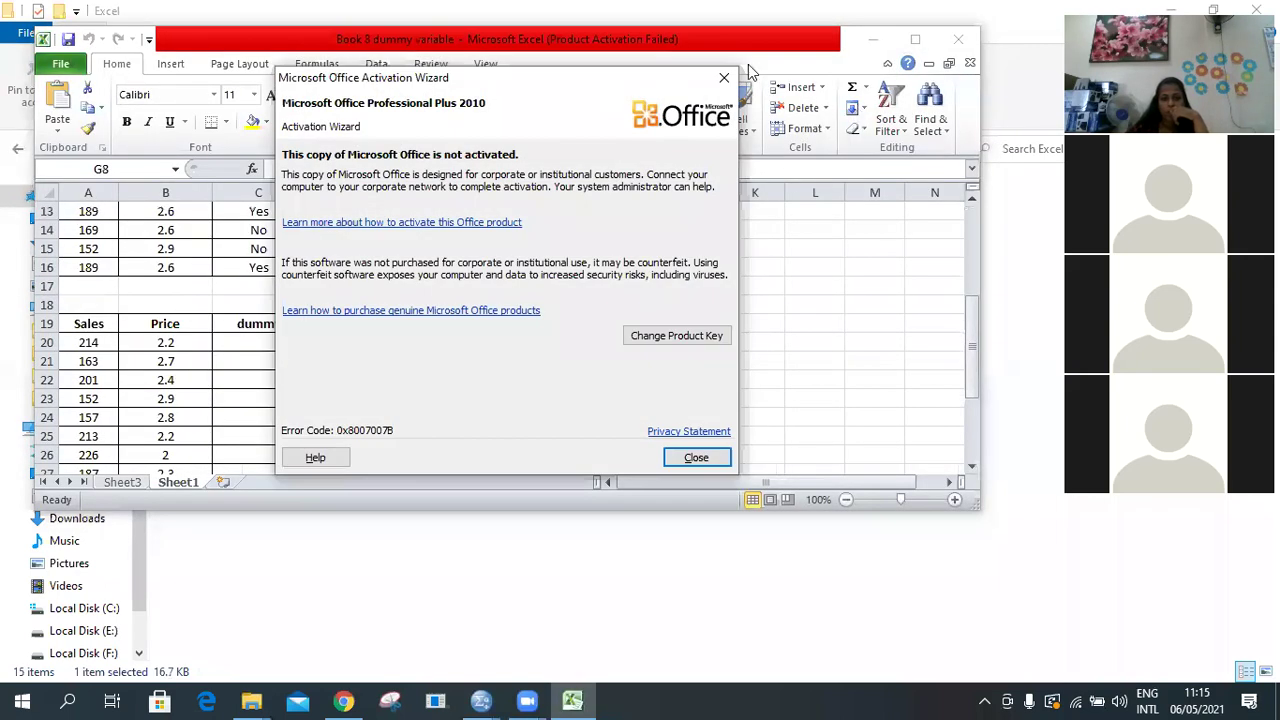
click(729, 77)
scroll(359, 365, up, 1)
scroll(359, 365, up, 3)
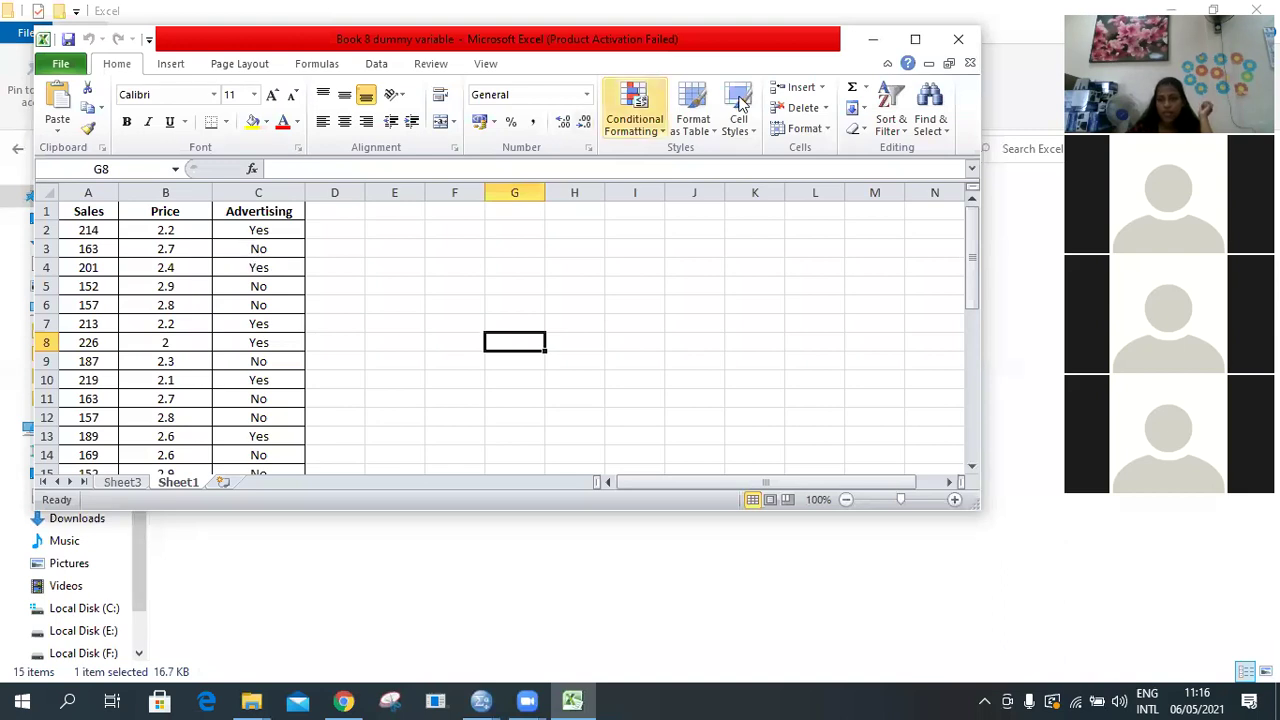
Compare the Yes/No advertising column with the recoded dummy column on Sheet1, and minimize the workbook
scroll(263, 381, down, 2)
scroll(263, 381, down, 2)
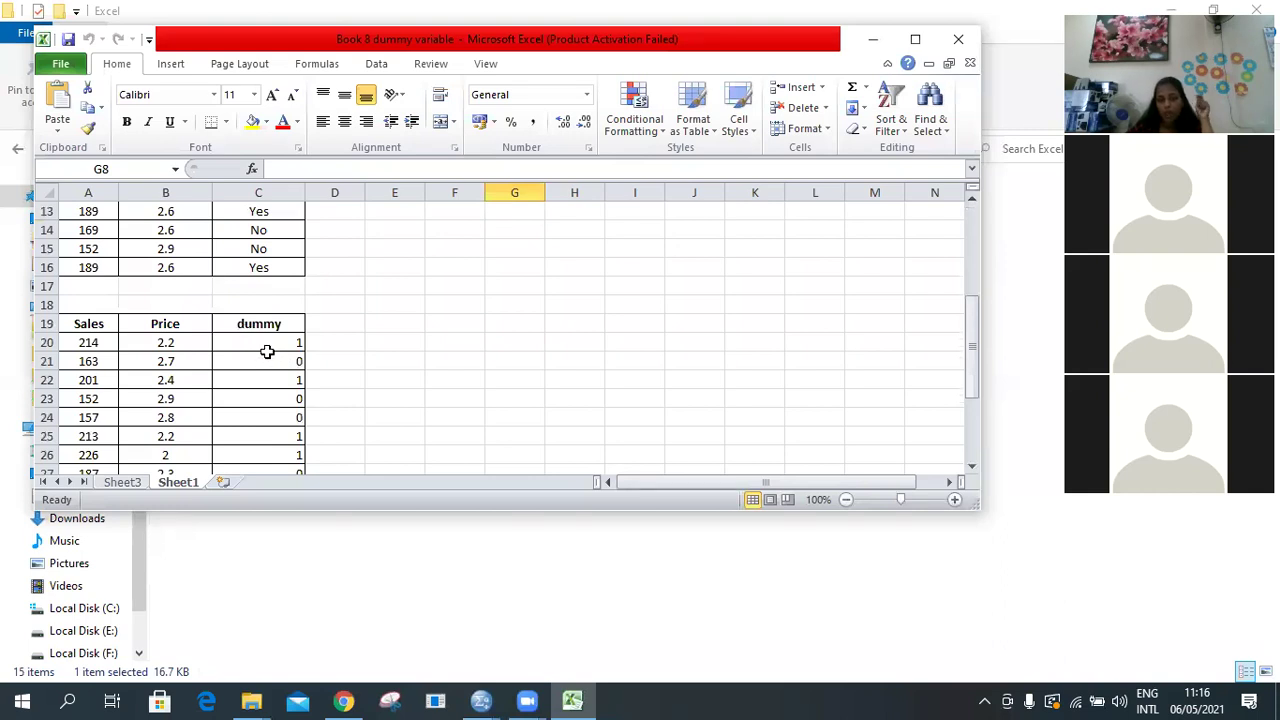
scroll(267, 351, down, 1)
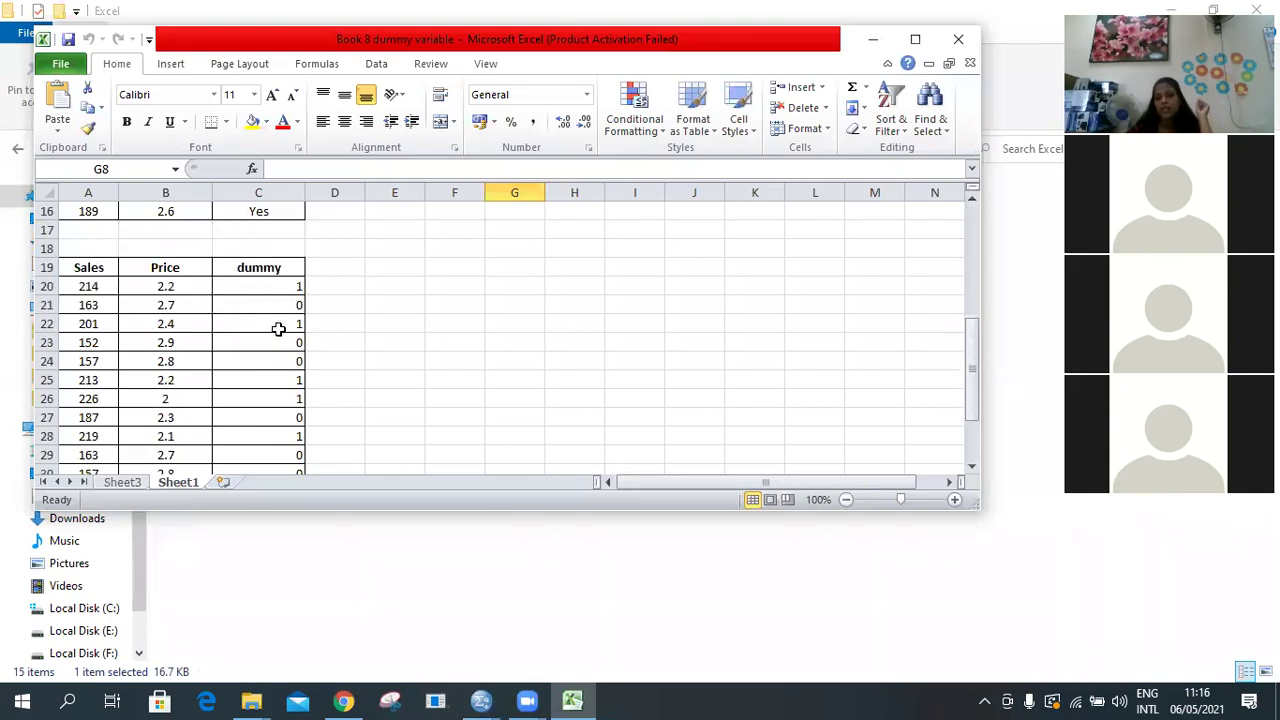
scroll(279, 340, up, 5)
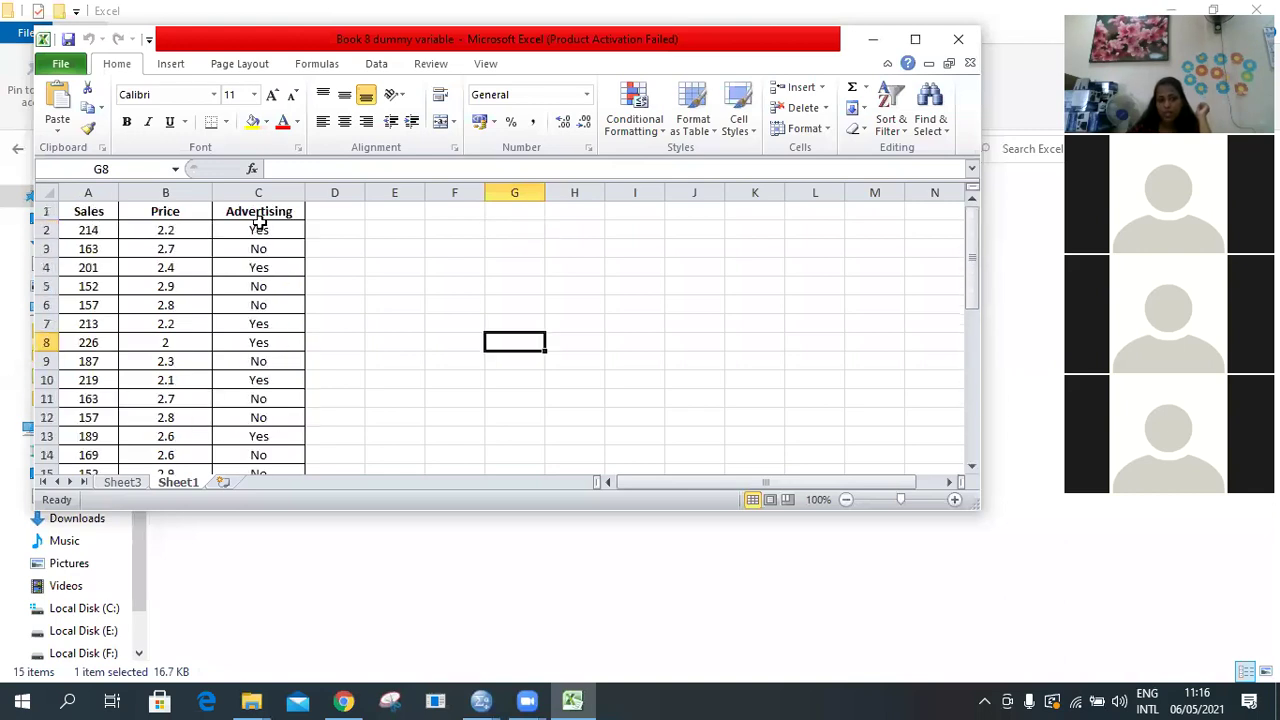
click(871, 40)
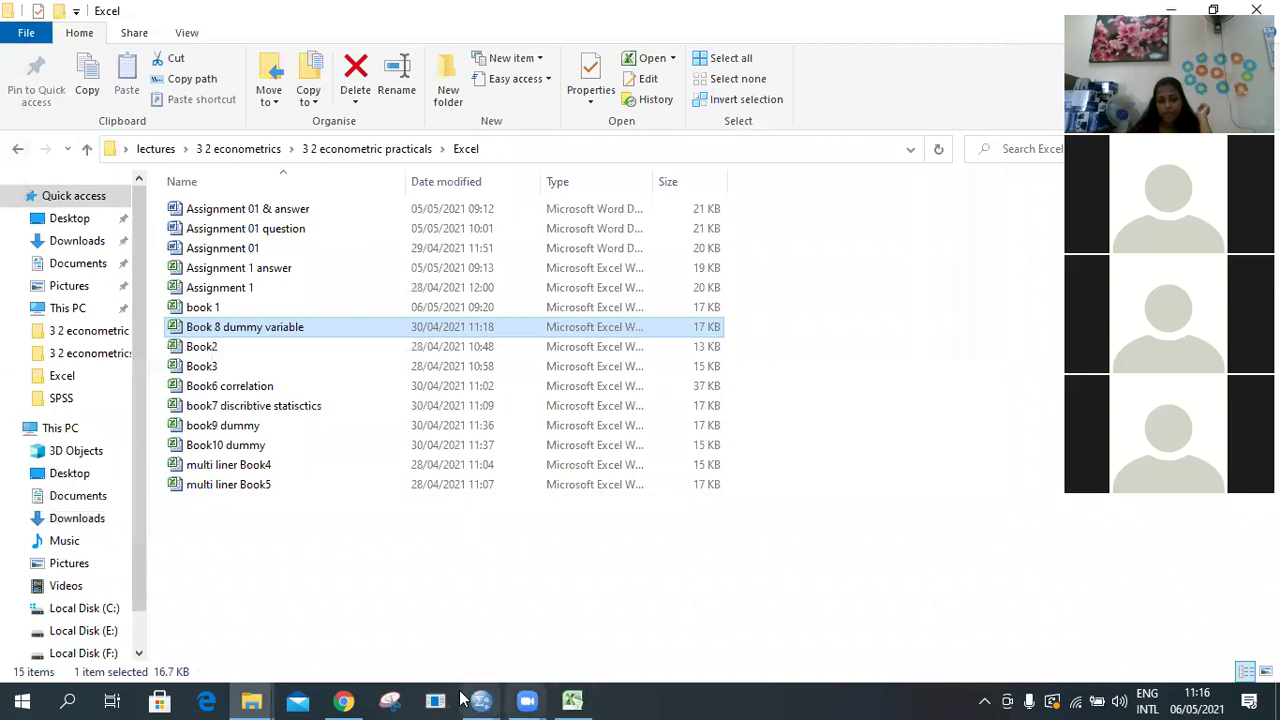
Switch to the SPSS data editor of Untitled1 book 4 dummy and examine the sales, price and advertising values
mouse_move(470, 700)
click(553, 626)
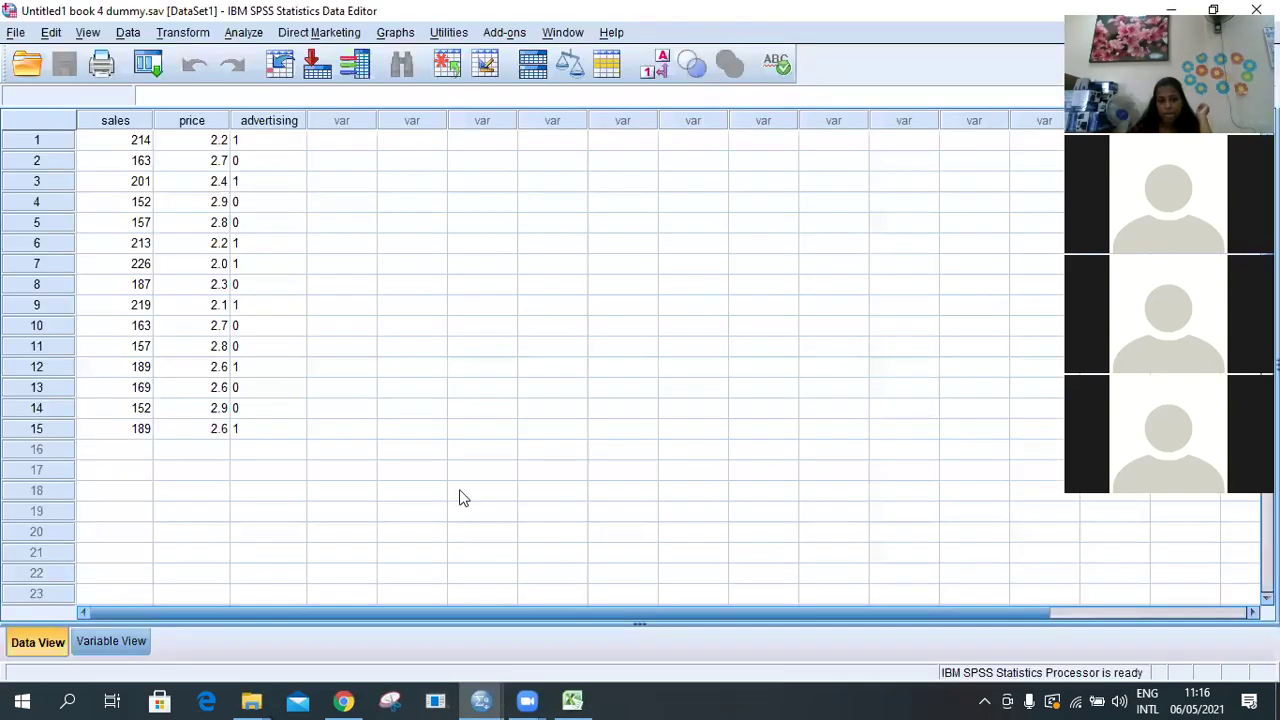
scroll(229, 456, down, 10)
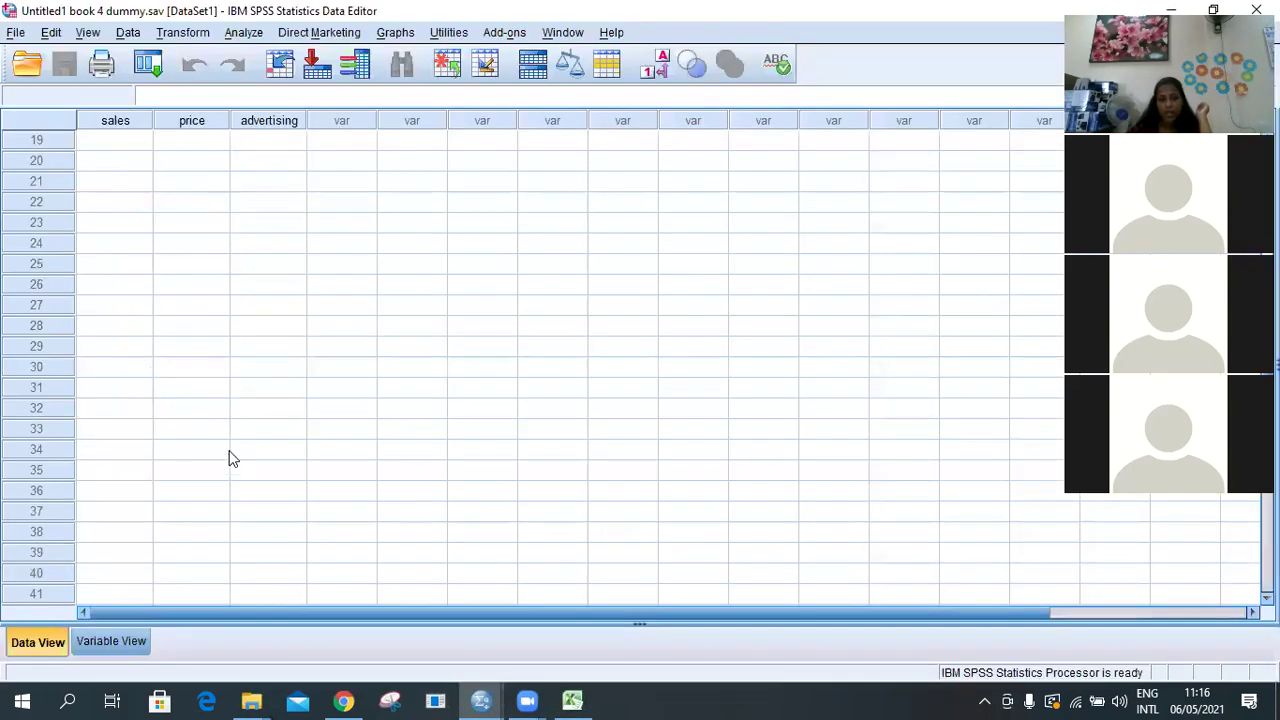
scroll(199, 428, up, 8)
scroll(197, 427, down, 7)
scroll(197, 427, down, 2)
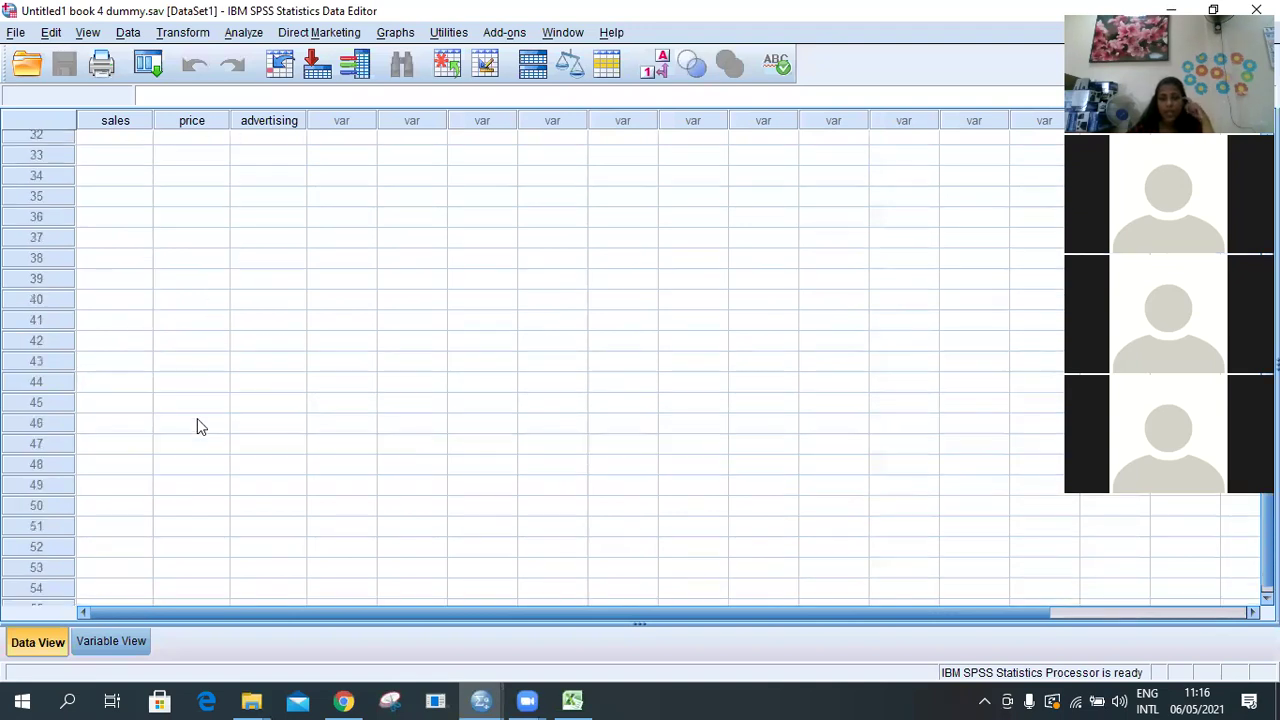
scroll(197, 424, up, 10)
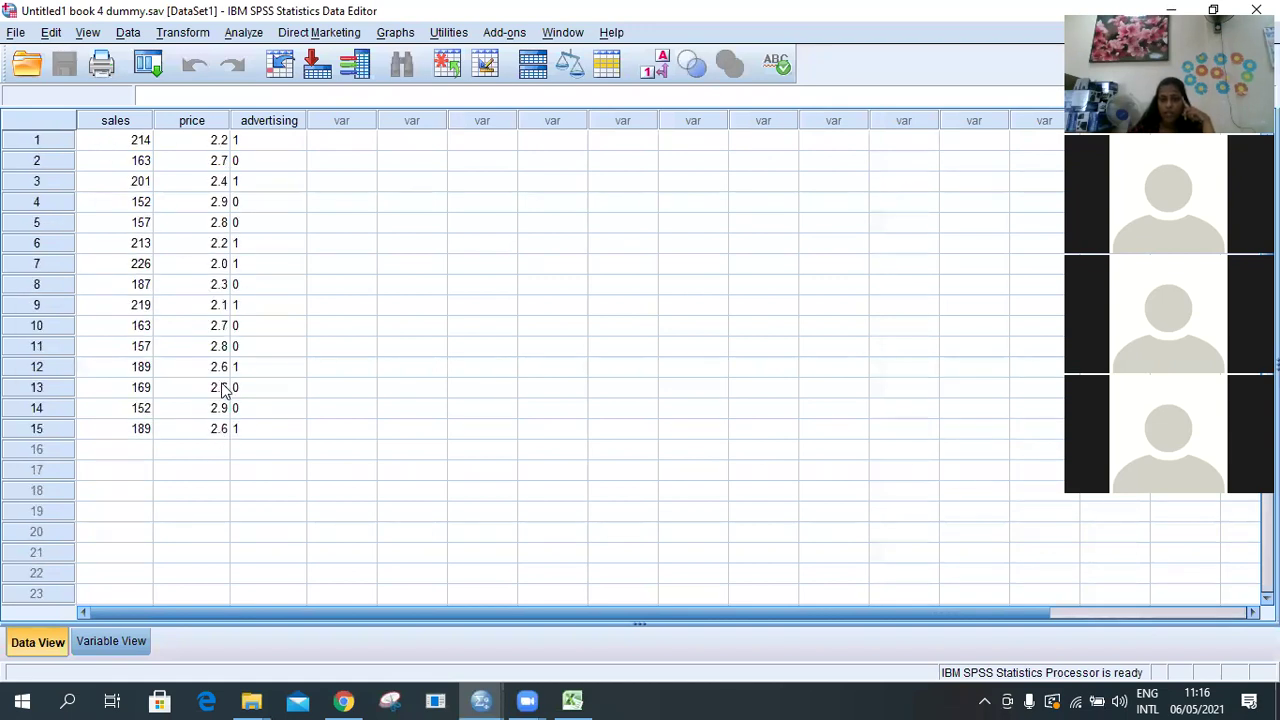
In the variable definitions, set the advertising variable's type to String with 8 characters
click(111, 642)
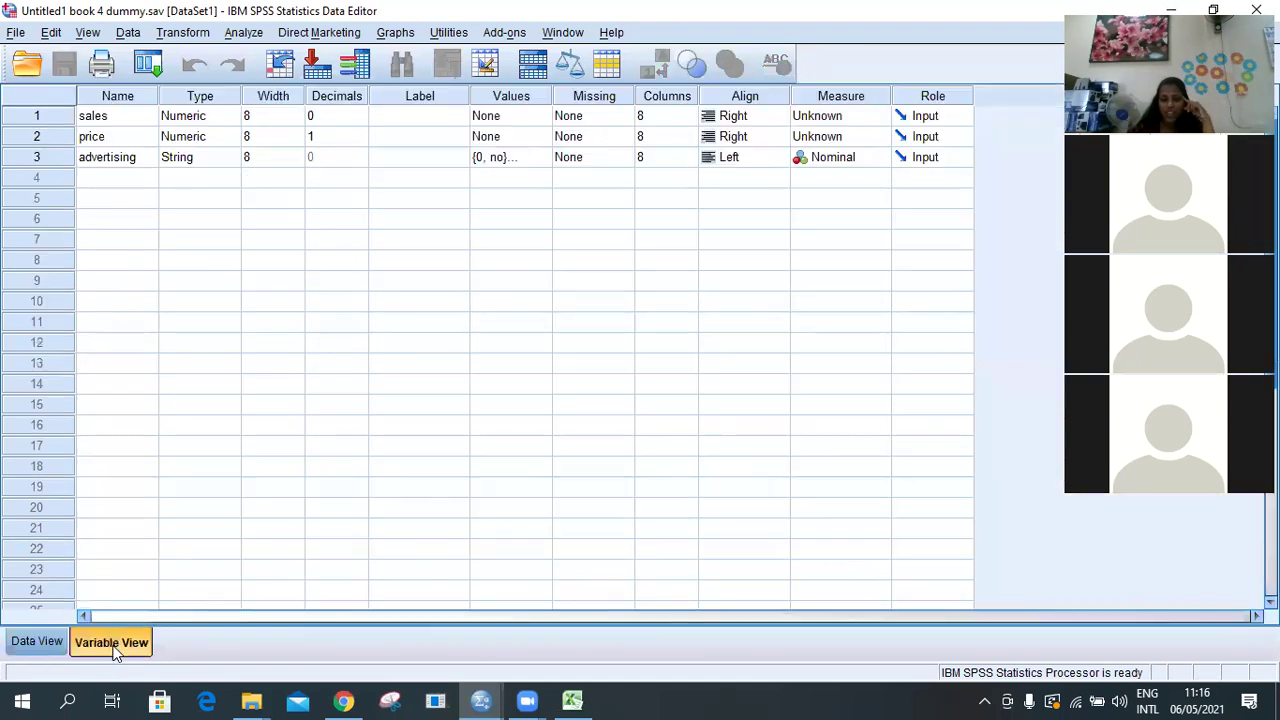
click(120, 160)
click(177, 161)
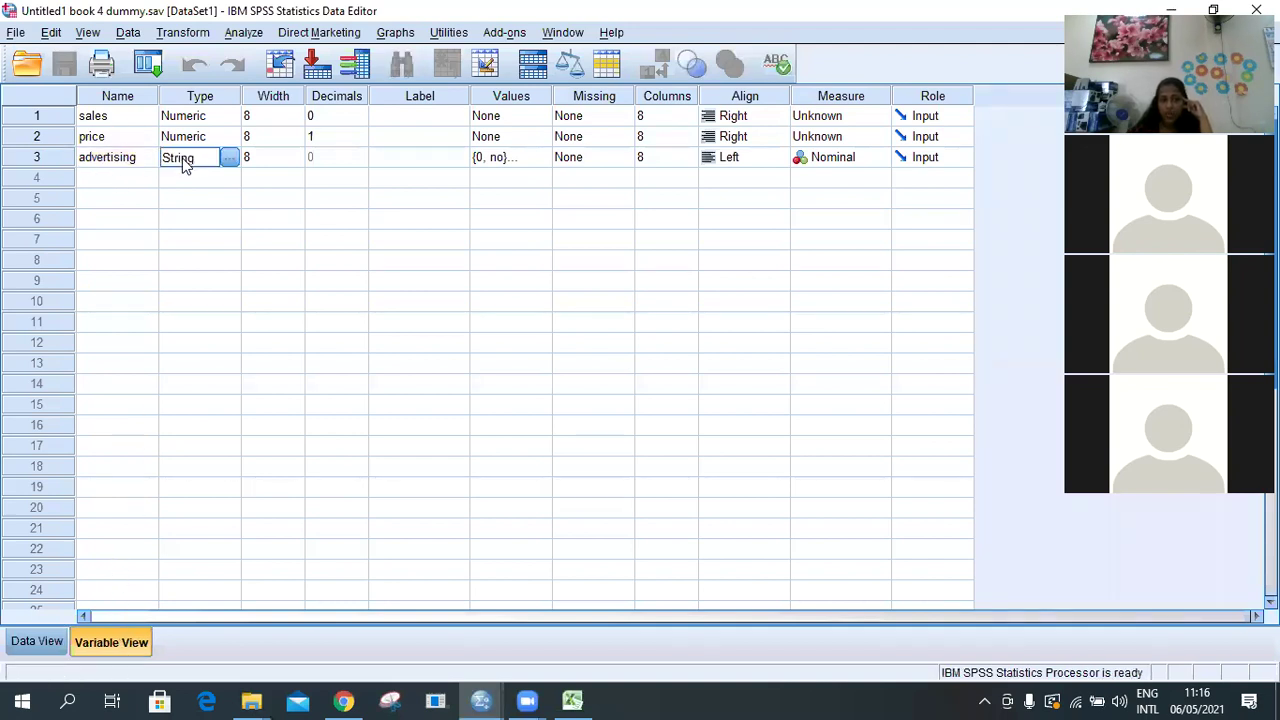
click(229, 160)
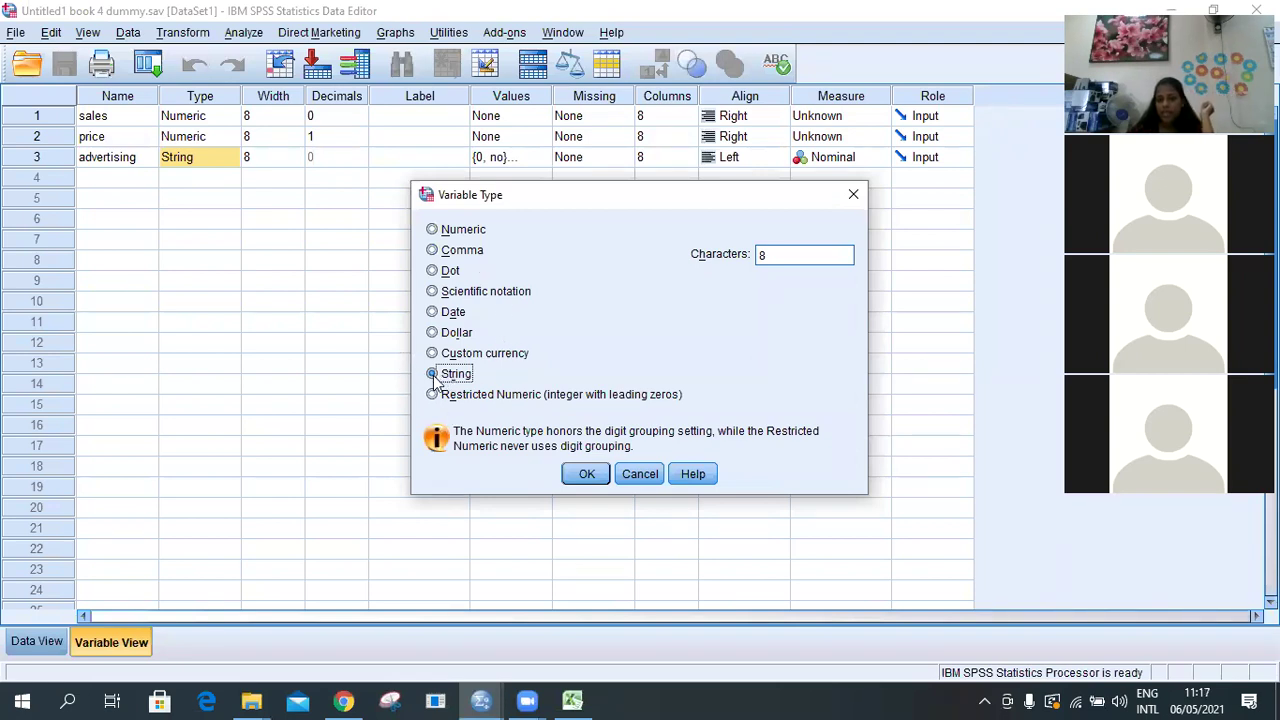
click(587, 475)
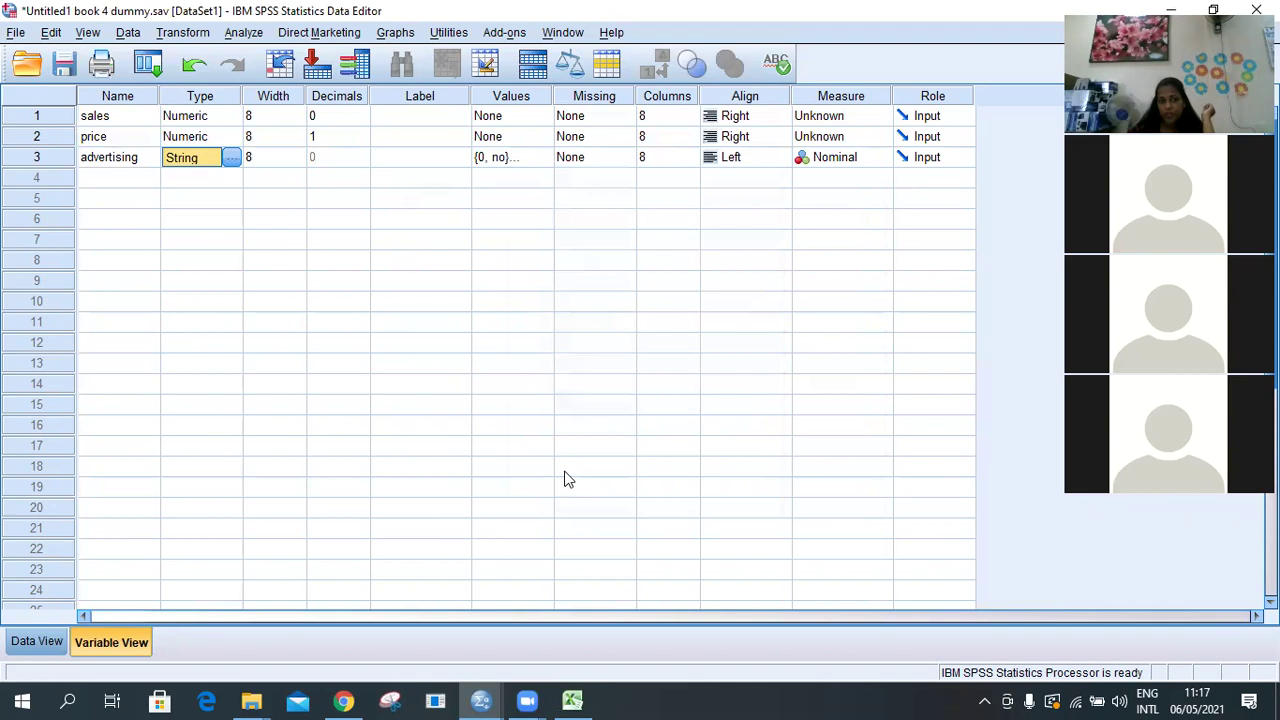
Check the decimals settings of advertising and price against the data values
click(322, 160)
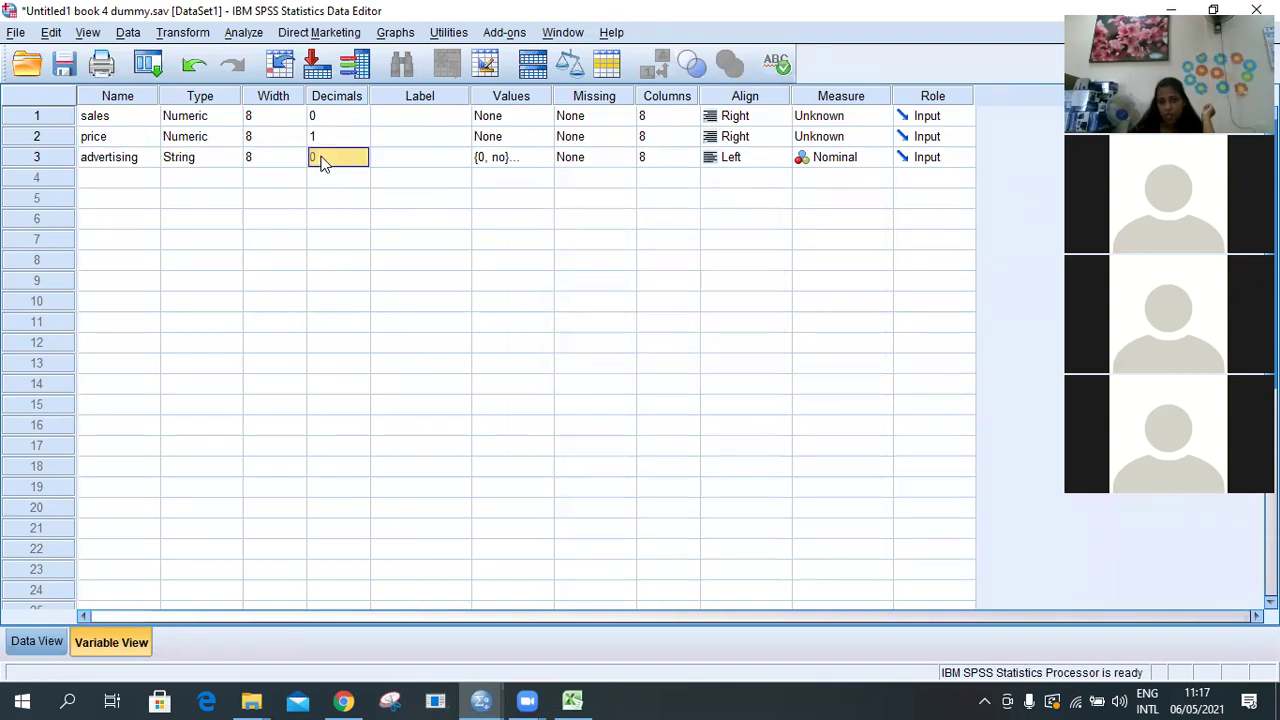
click(322, 140)
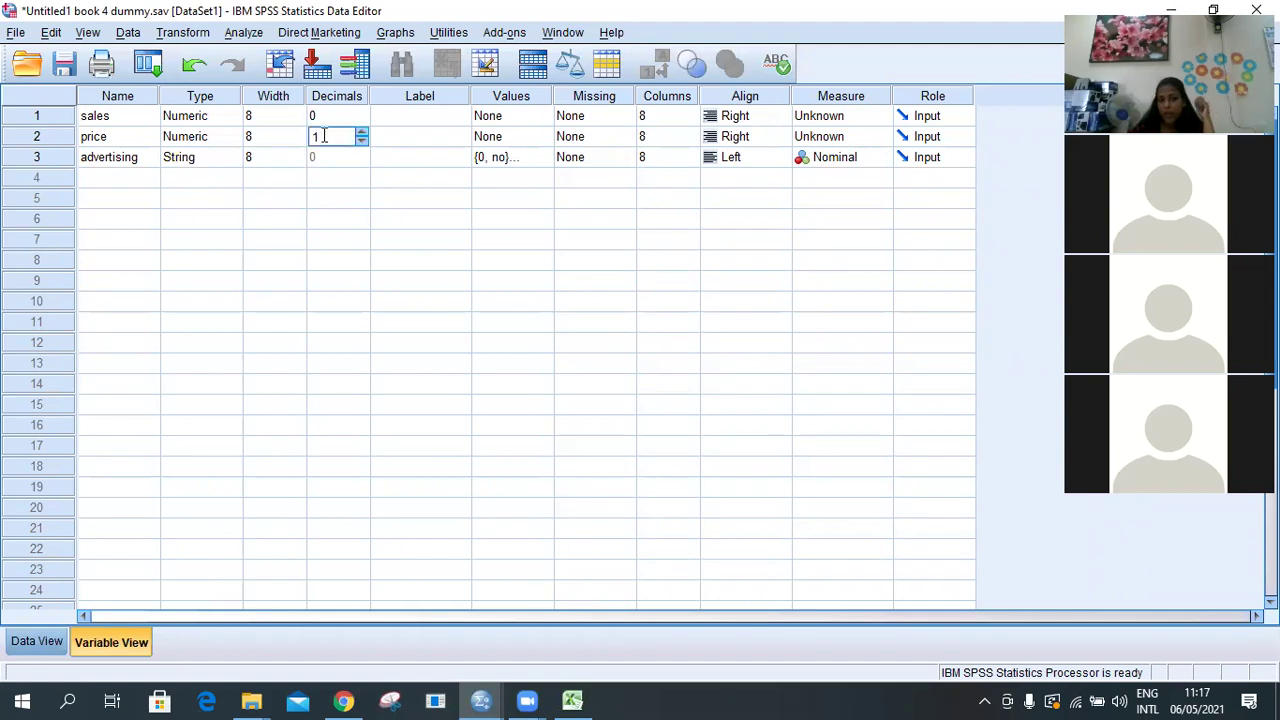
click(36, 642)
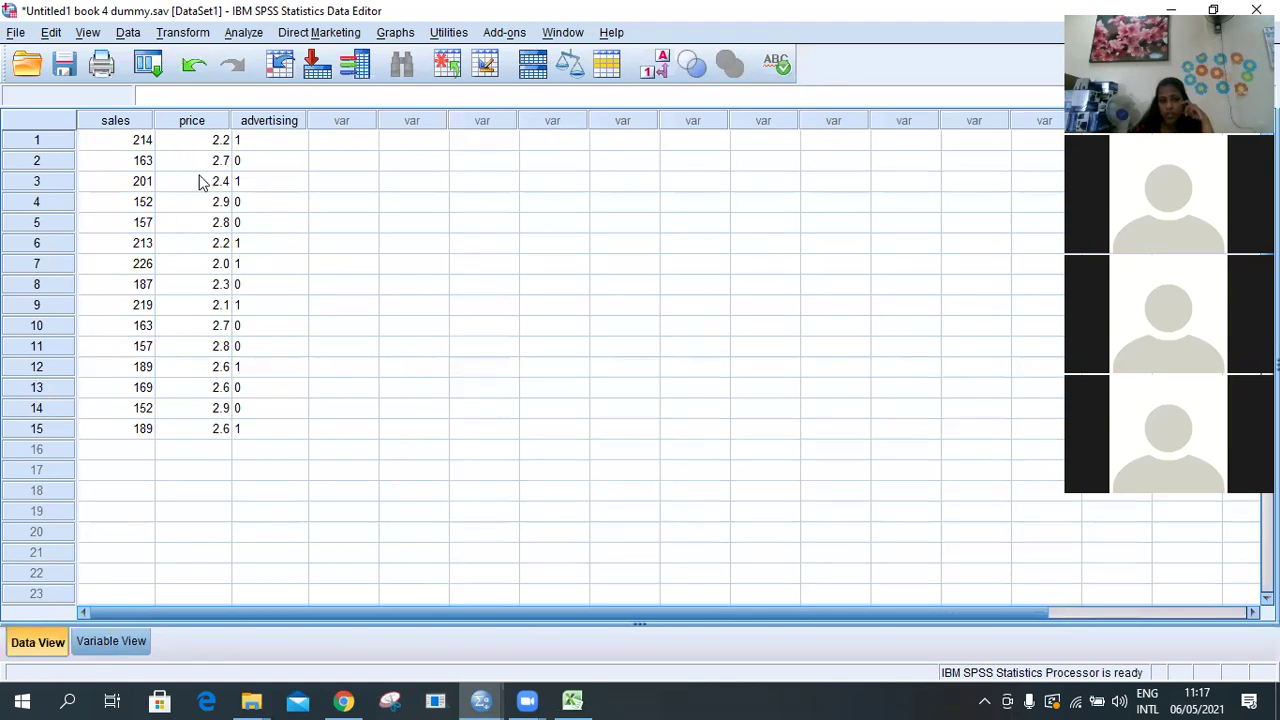
click(143, 643)
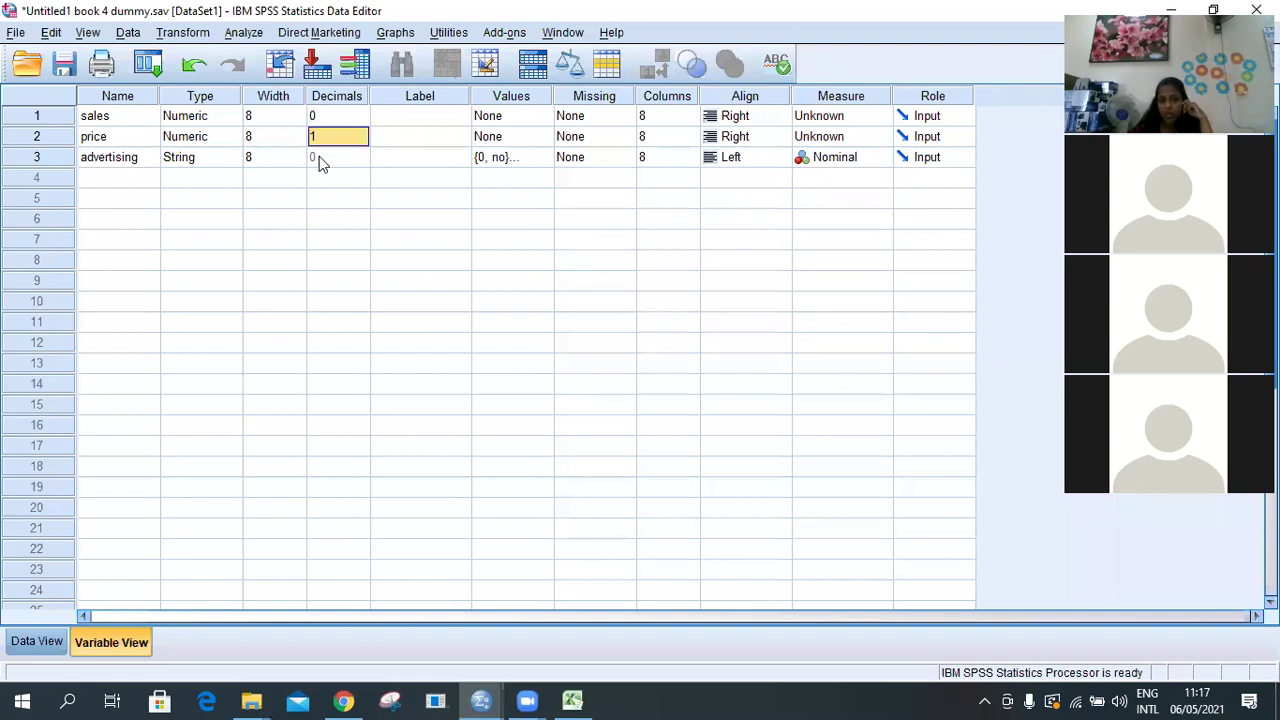
Remove the existing value labels 0 = "no" and 1 = "yes" from the advertising variable
click(512, 157)
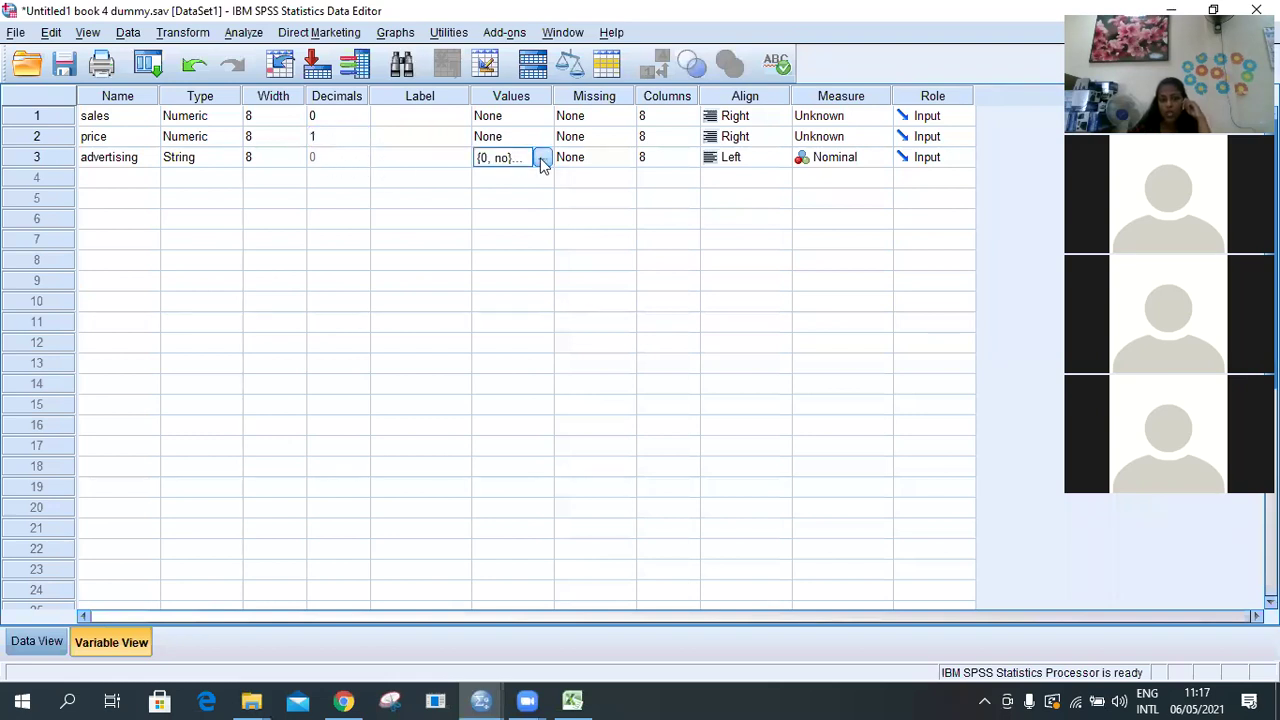
click(541, 160)
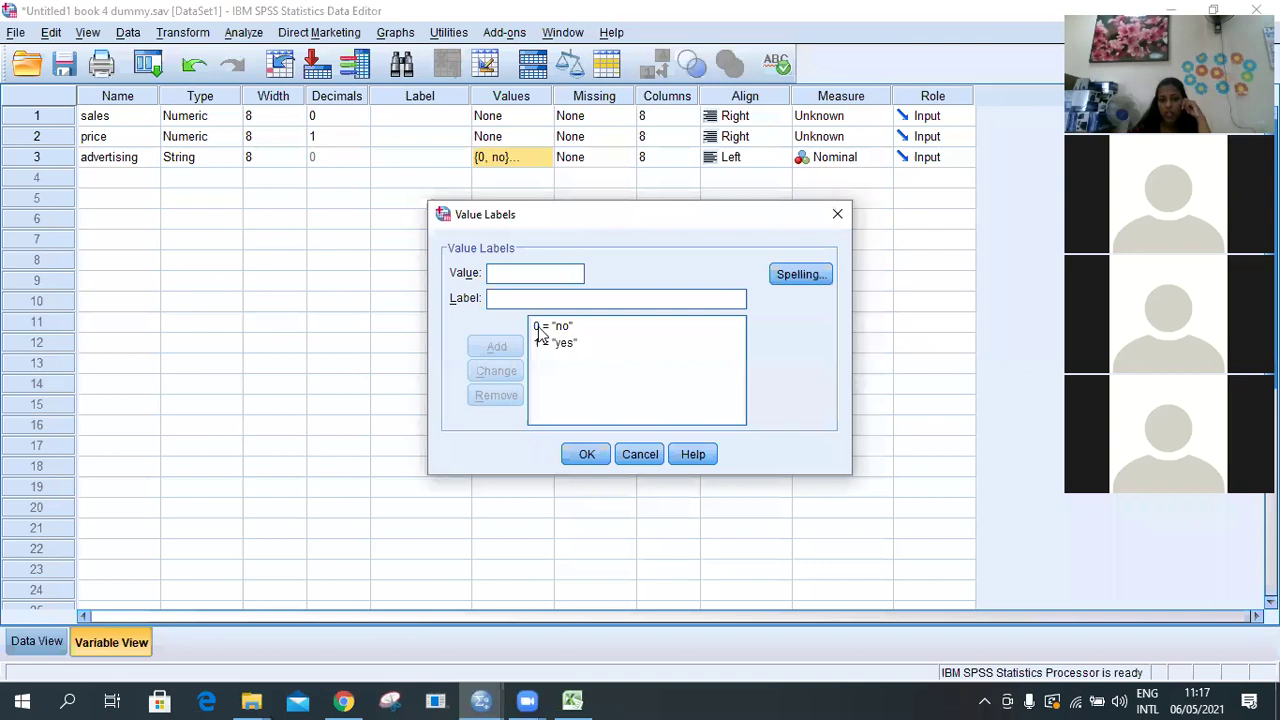
click(566, 343)
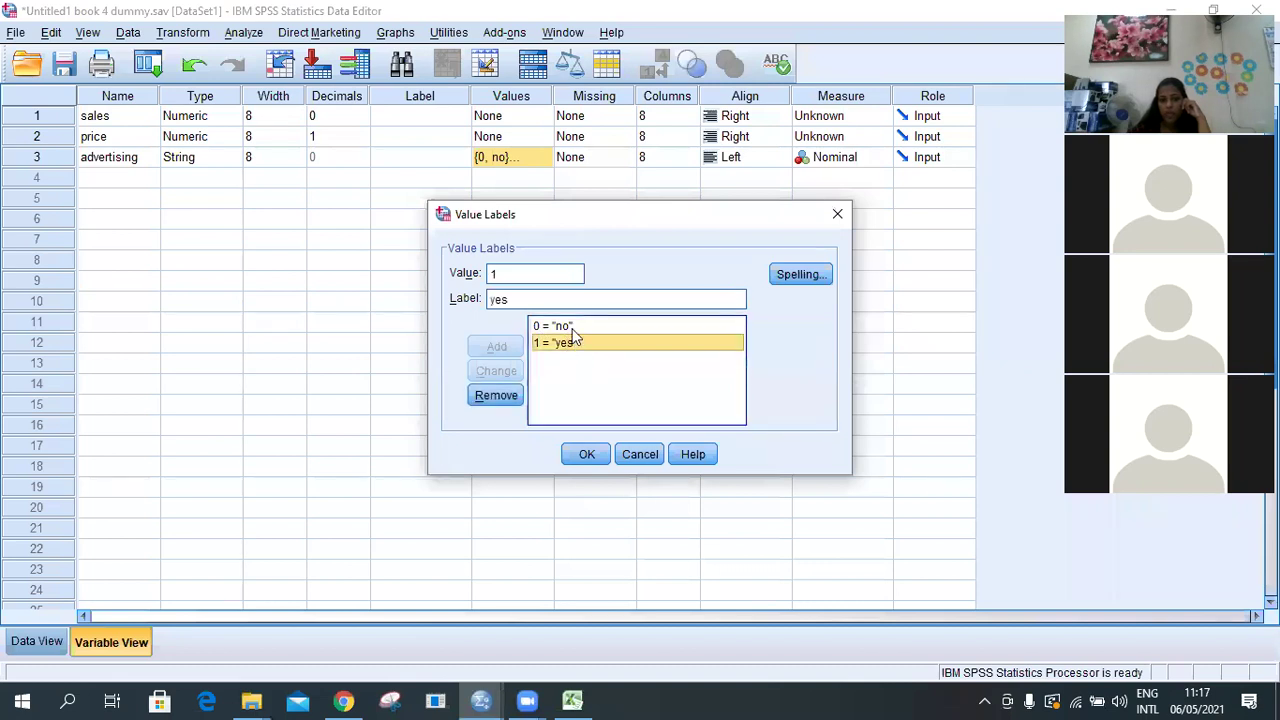
click(566, 326)
click(497, 395)
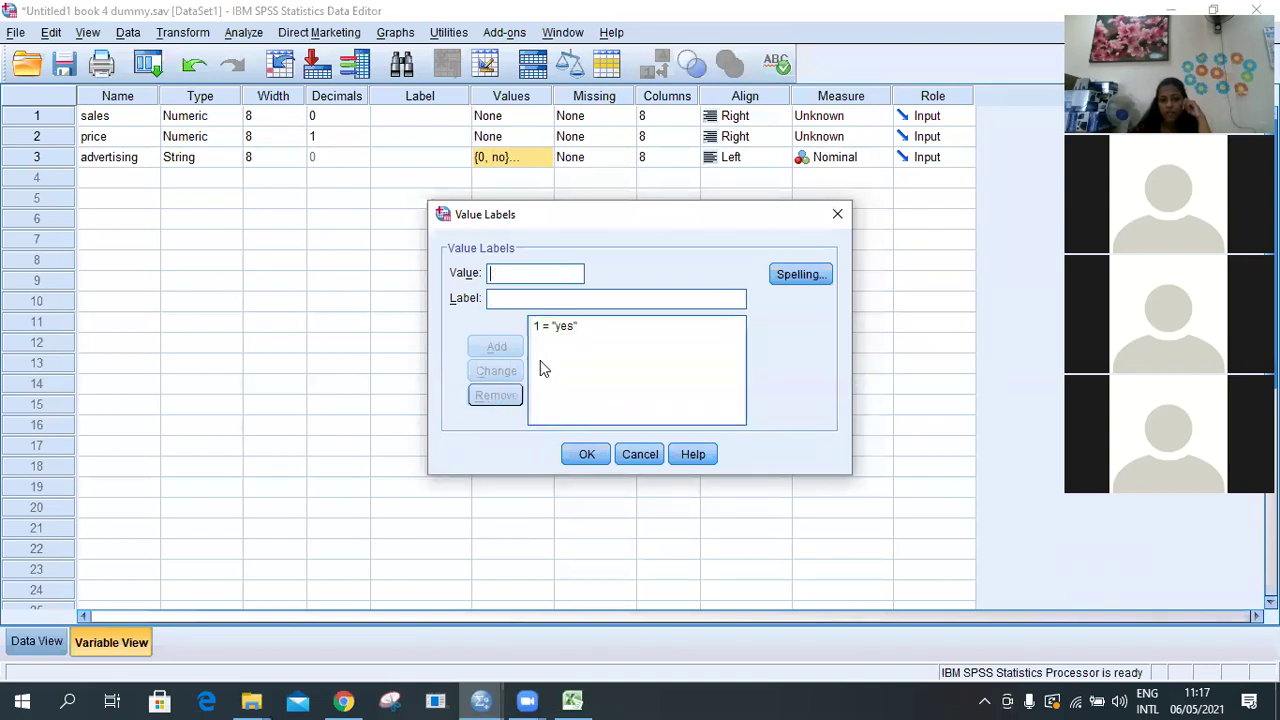
click(495, 396)
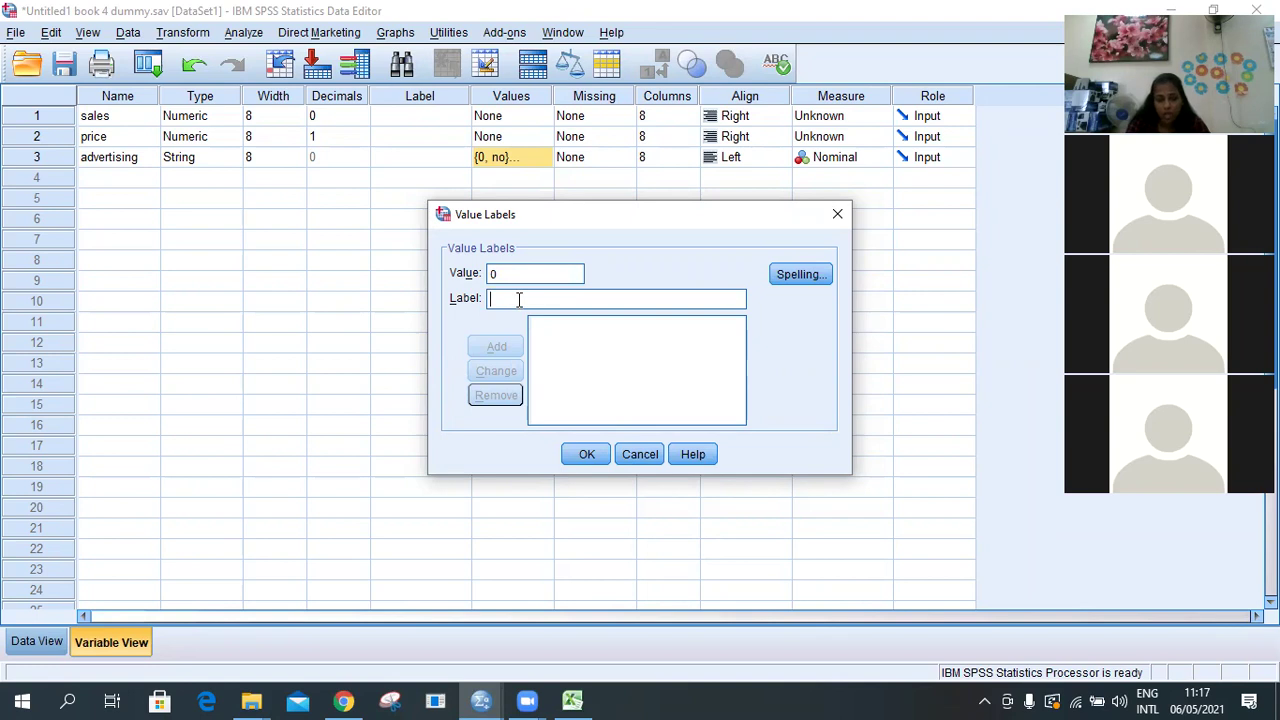
Add the value labels 0 = "no" and 1 = "yes" to the advertising variable, and reopen them for a check
text(n)
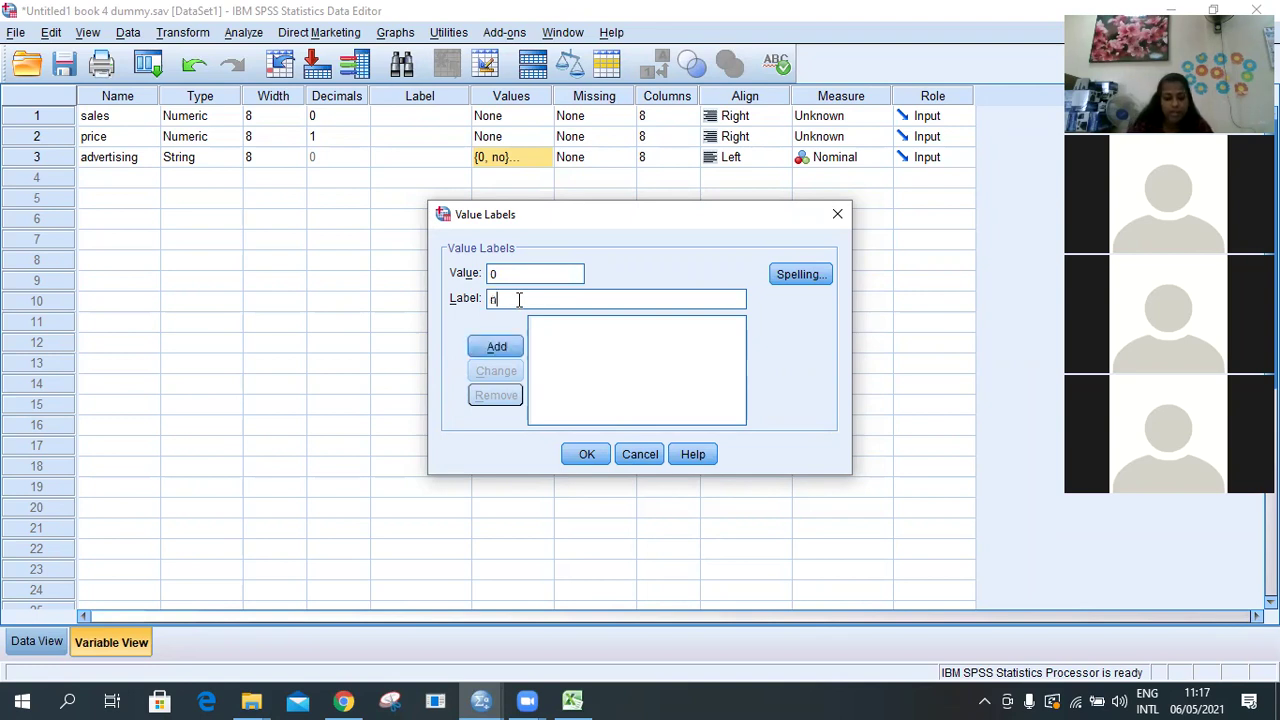
text(o)
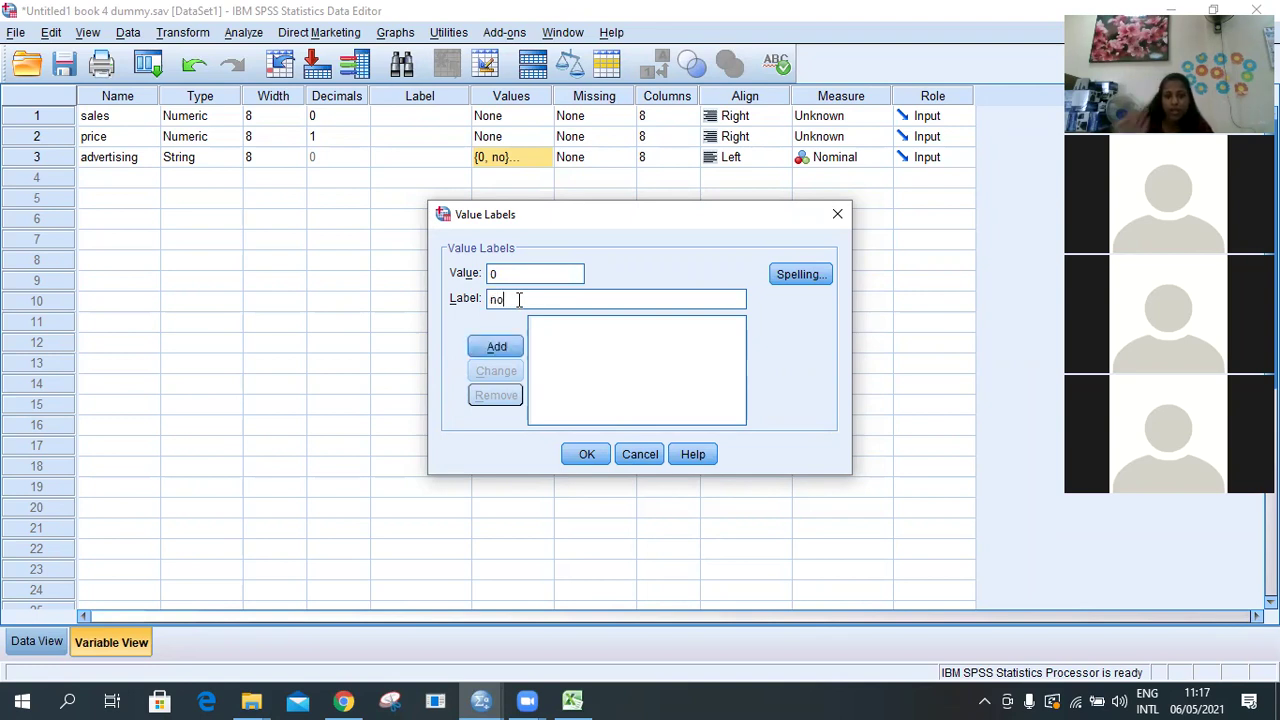
click(486, 349)
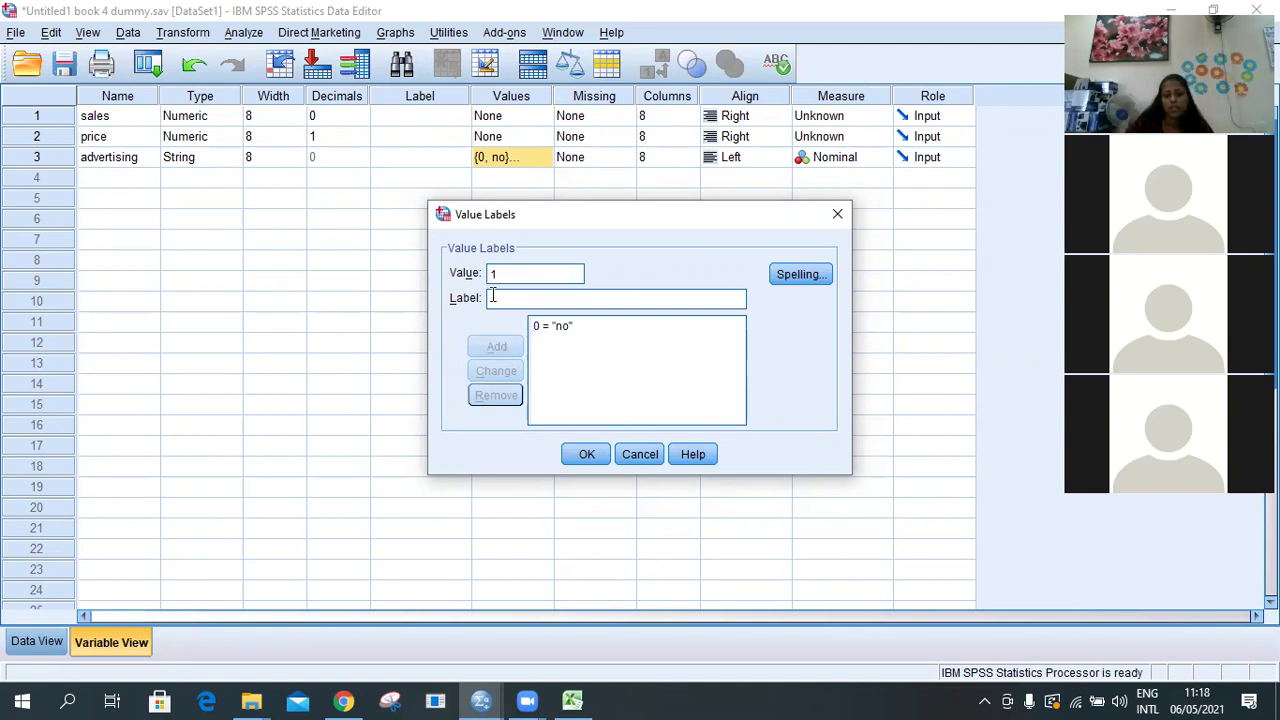
text(yes)
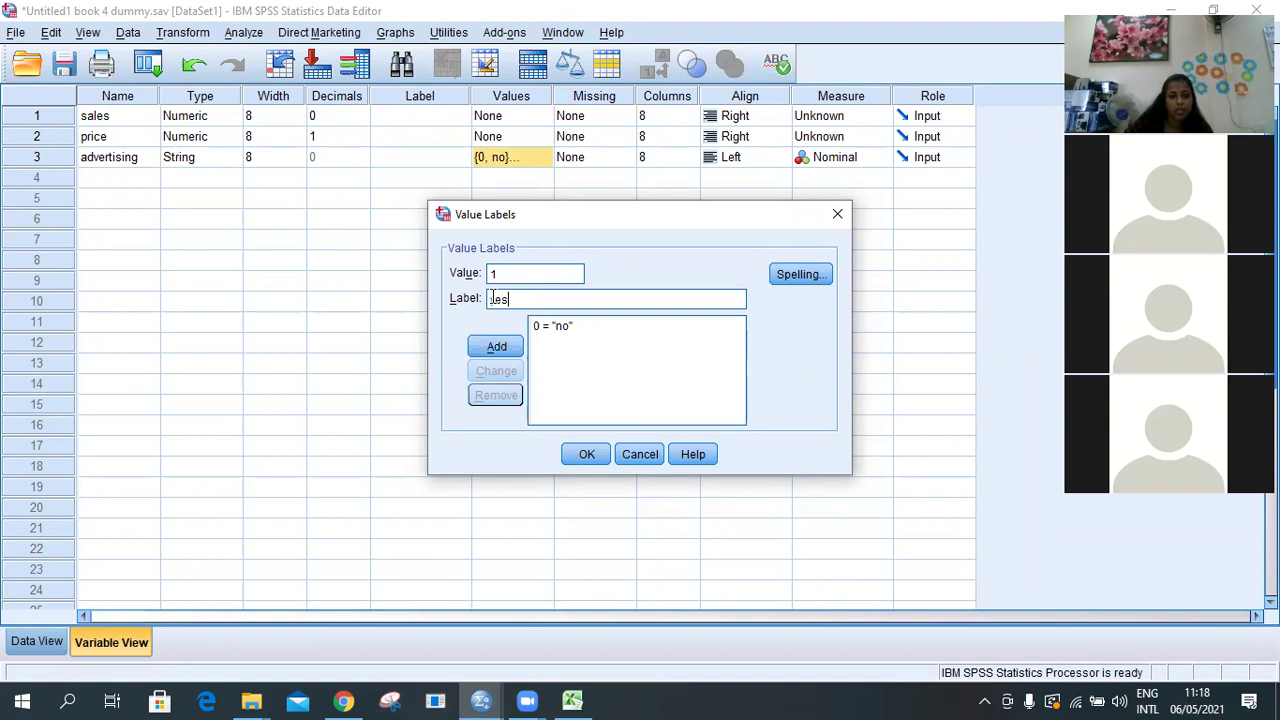
click(489, 354)
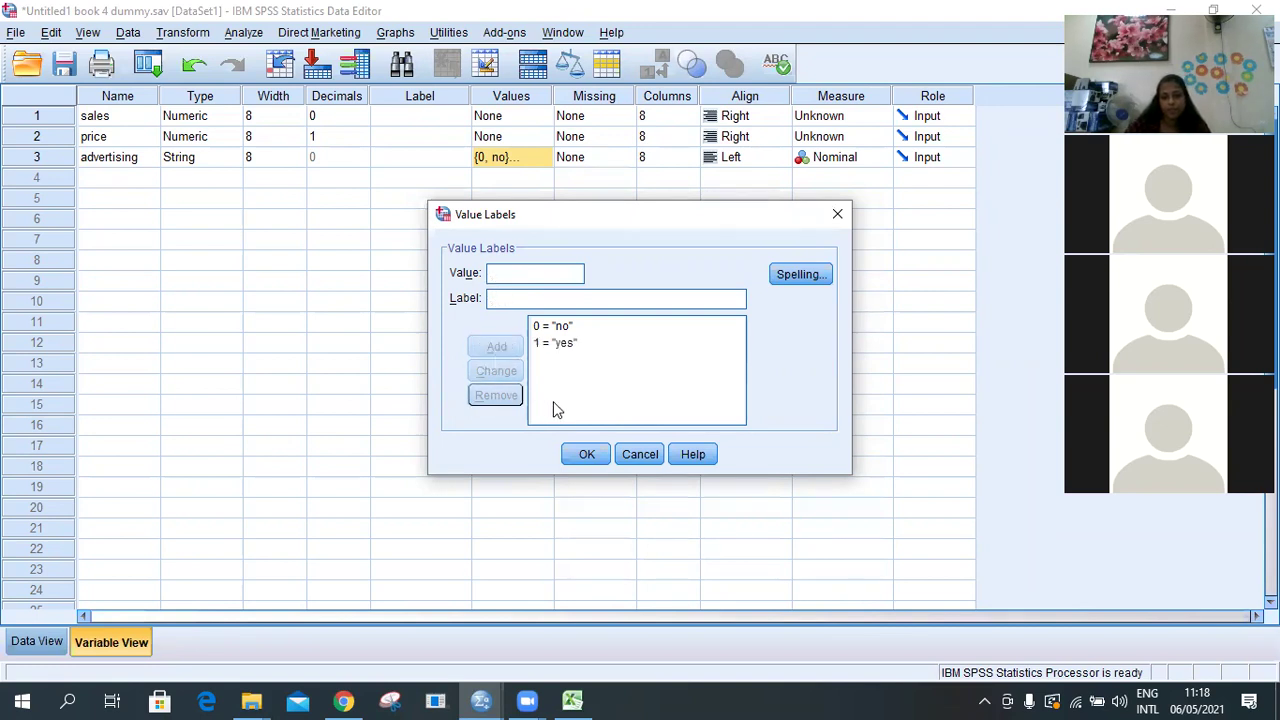
click(587, 455)
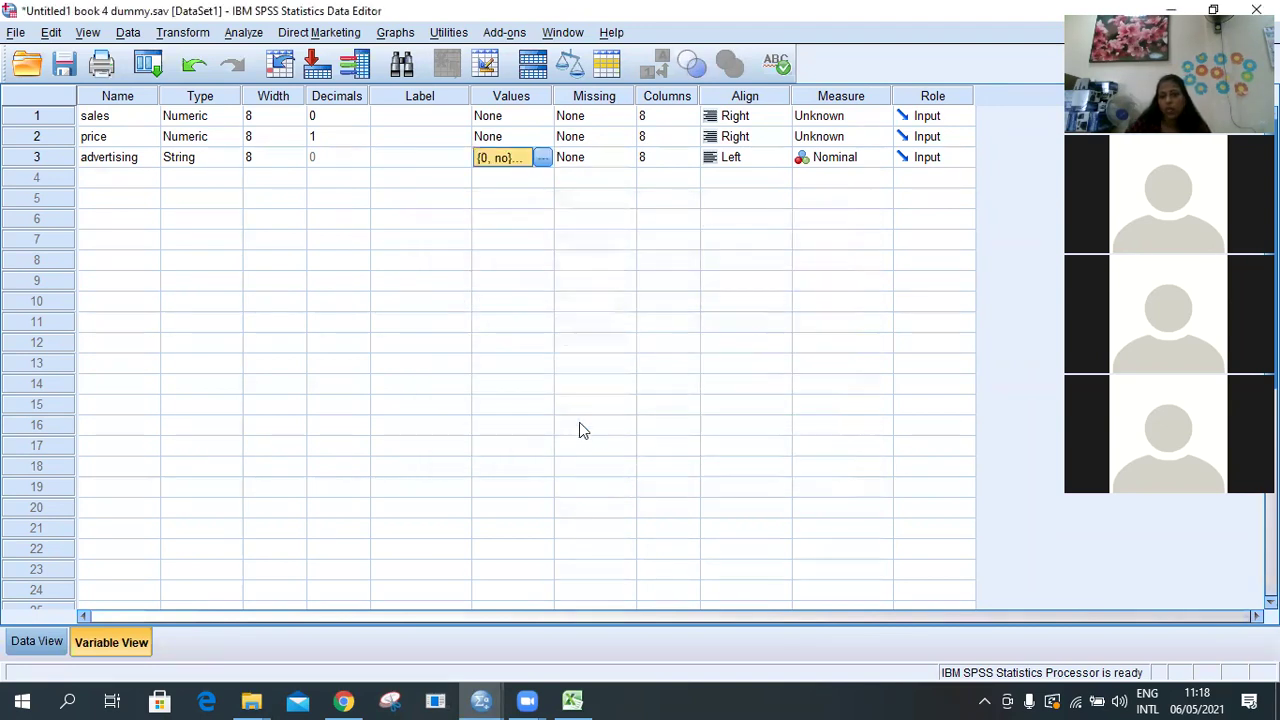
click(542, 157)
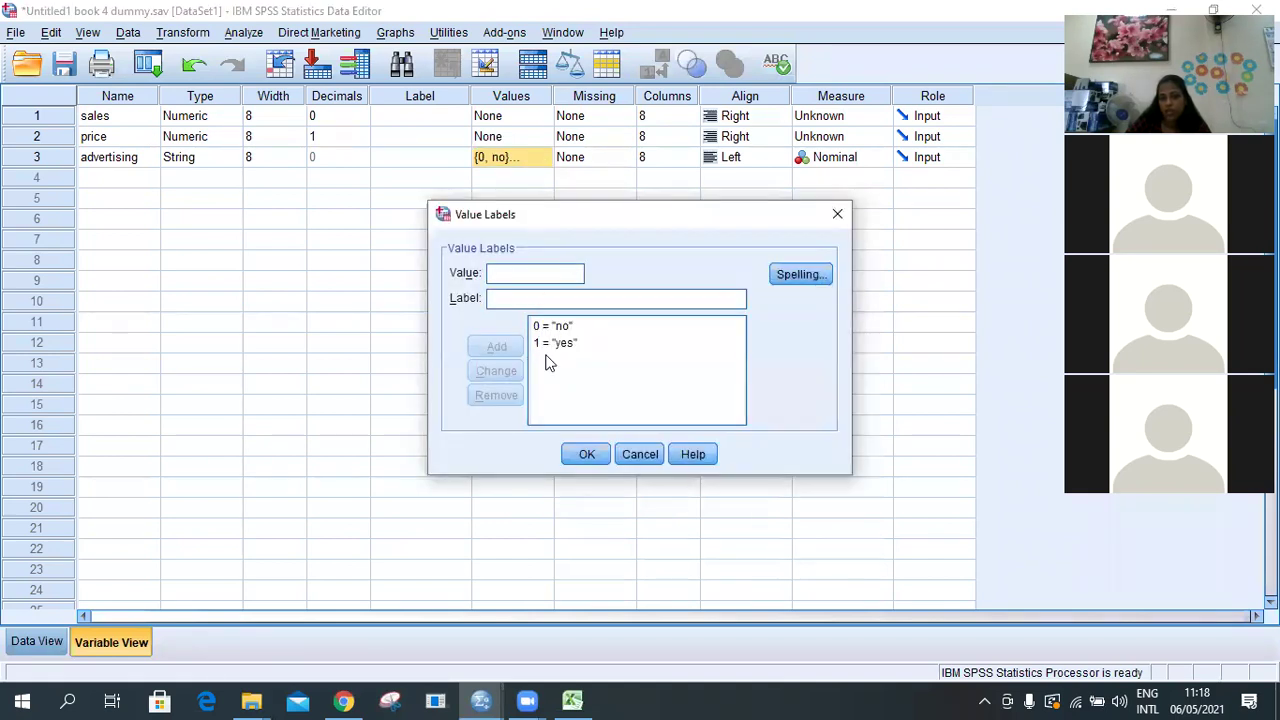
click(574, 458)
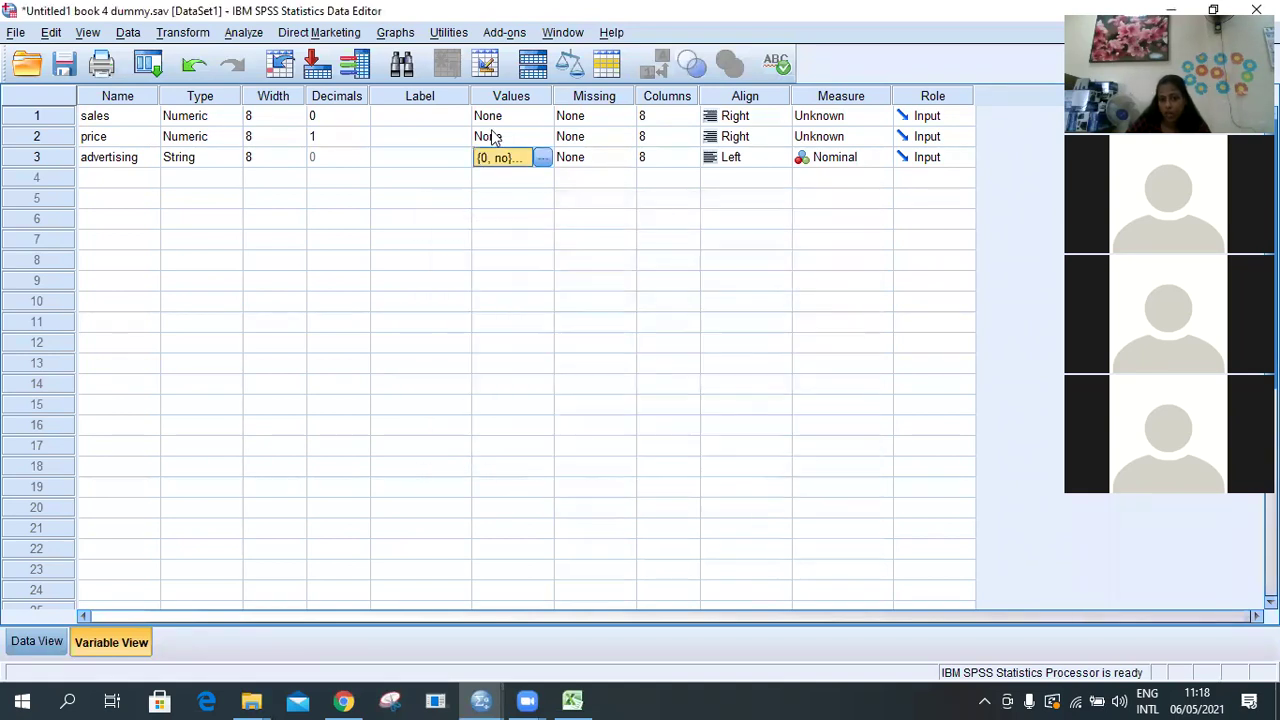
Set up a linear regression with sales as the dependent variable and price as an independent variable
click(35, 644)
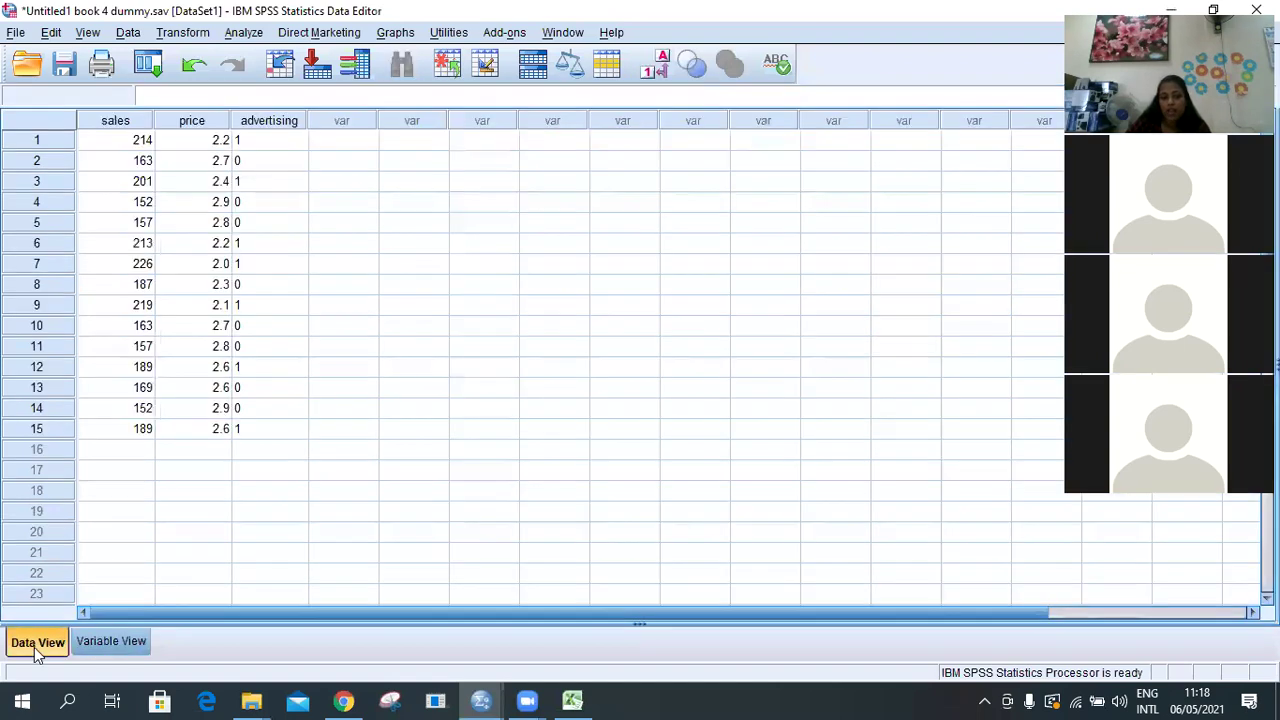
click(245, 35)
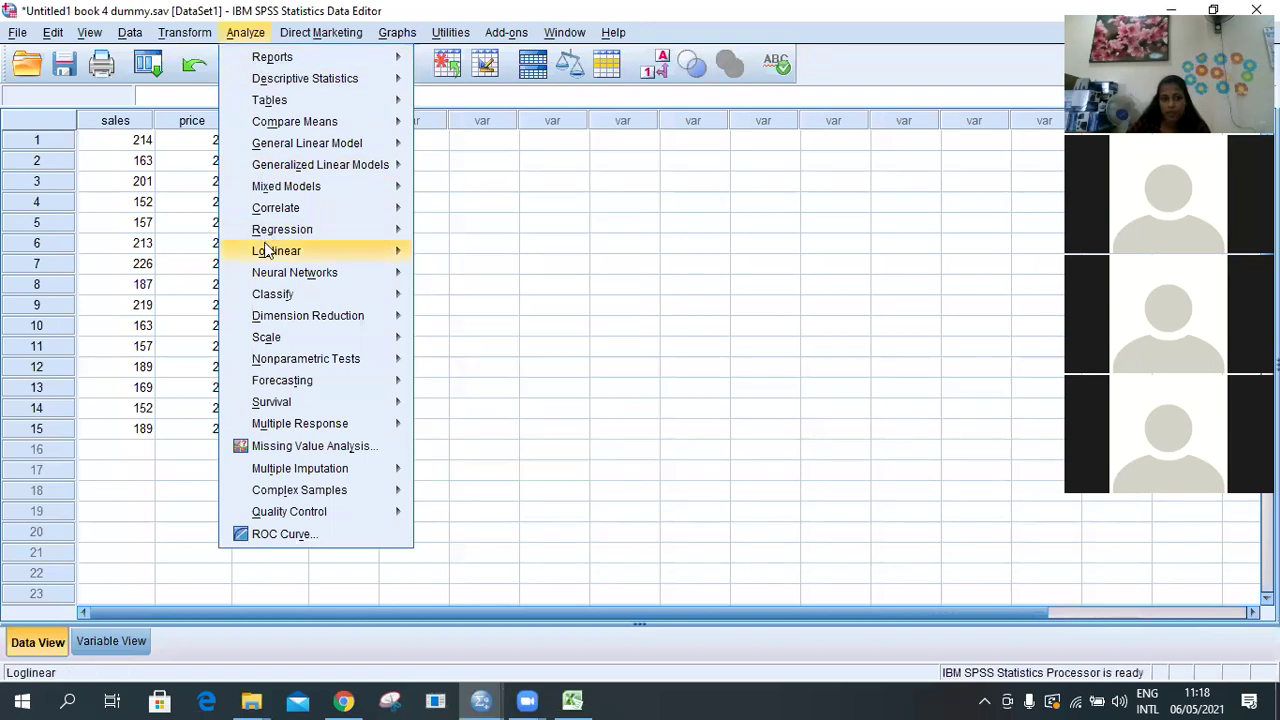
mouse_move(268, 254)
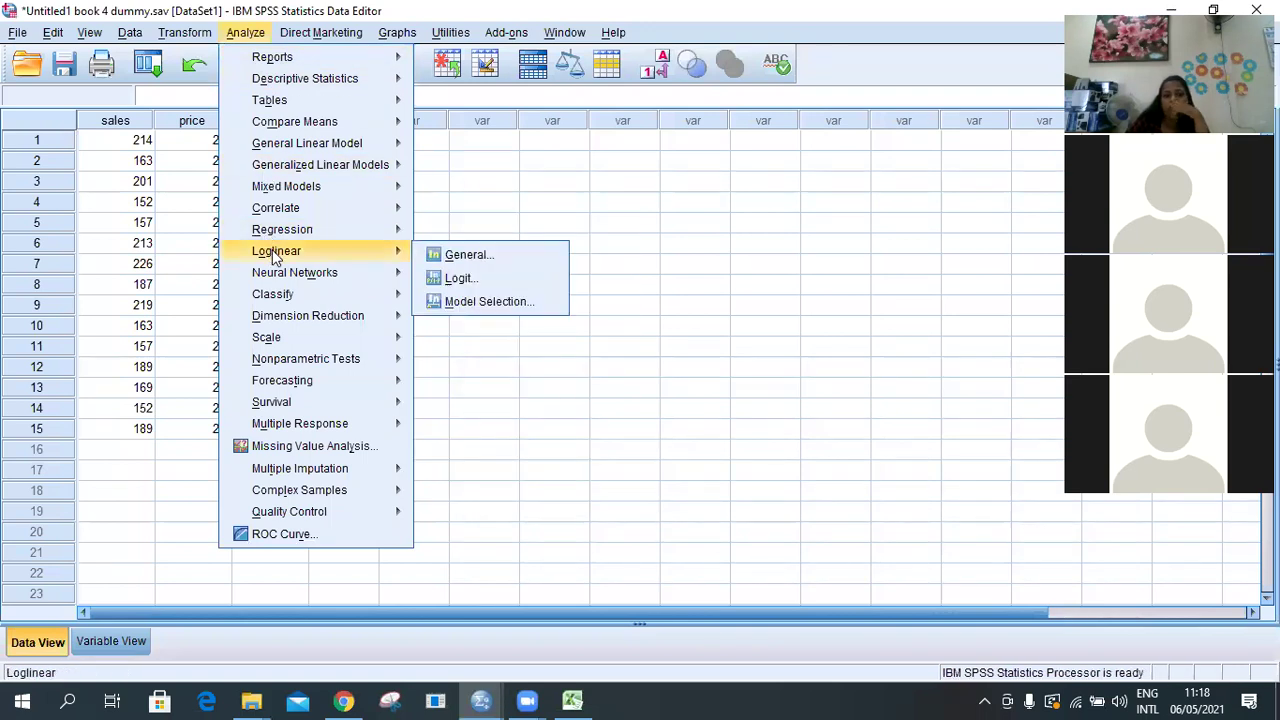
mouse_move(275, 216)
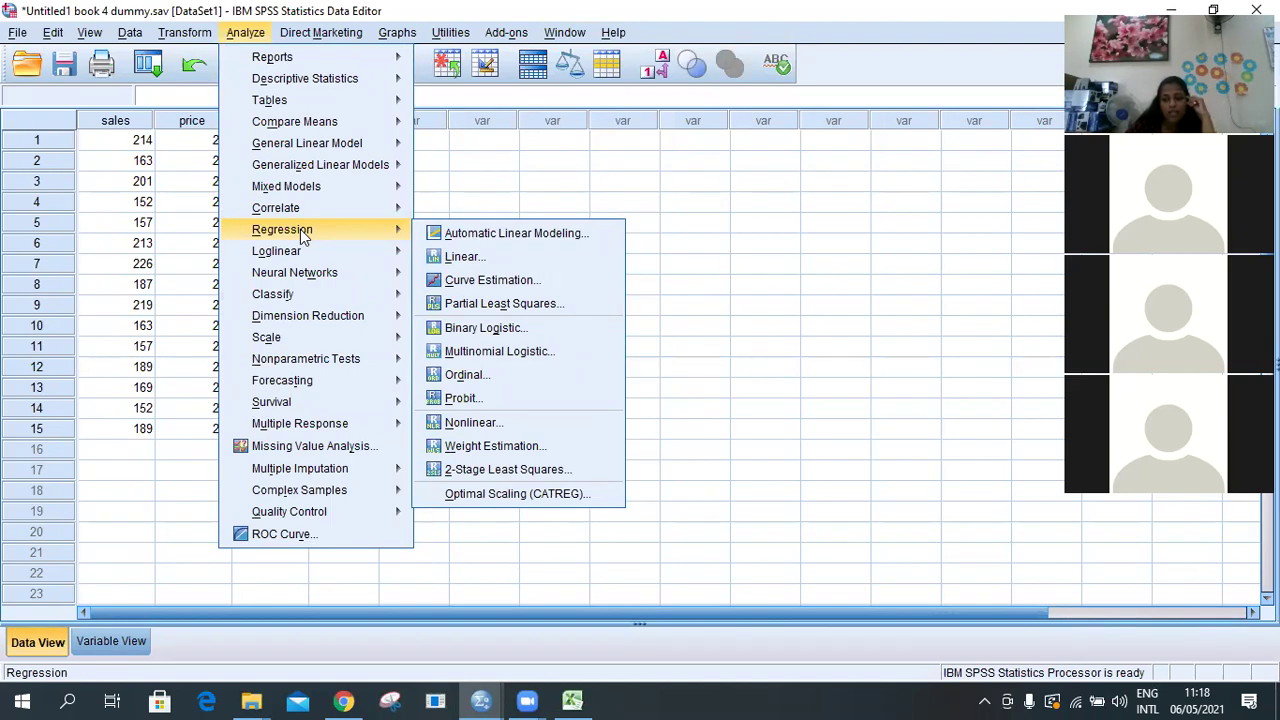
click(461, 257)
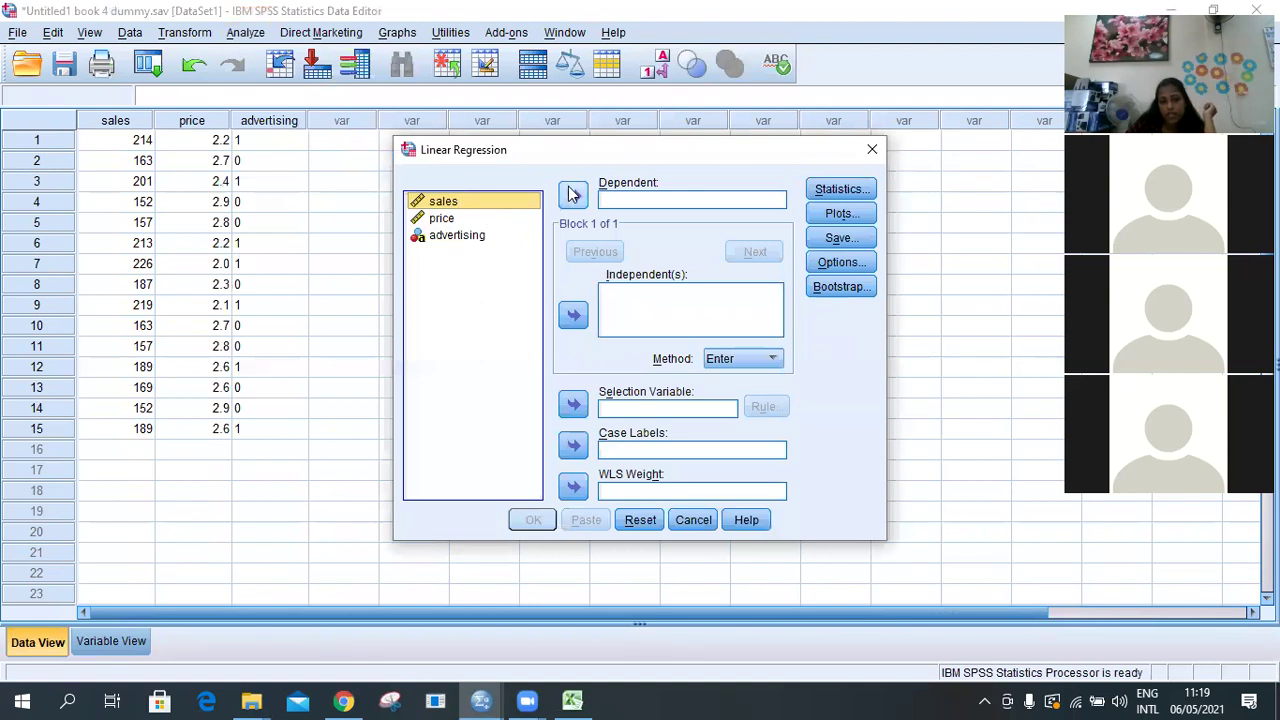
click(573, 193)
click(453, 202)
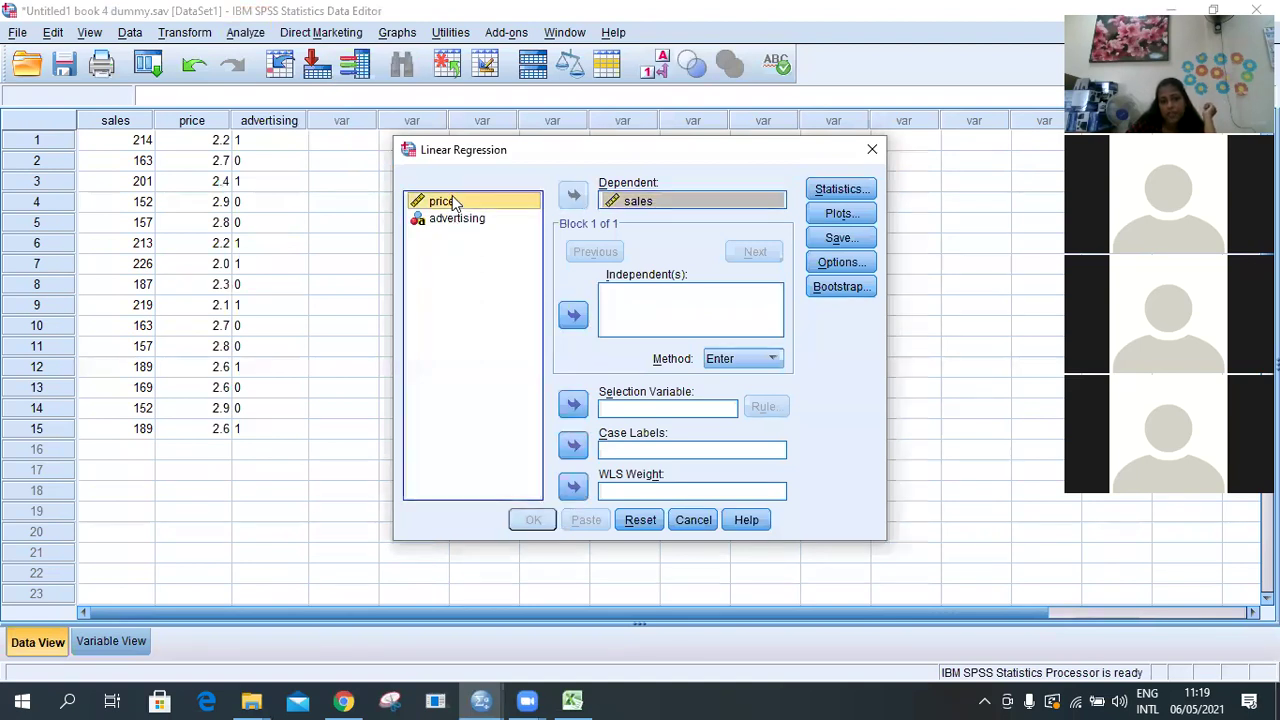
click(575, 316)
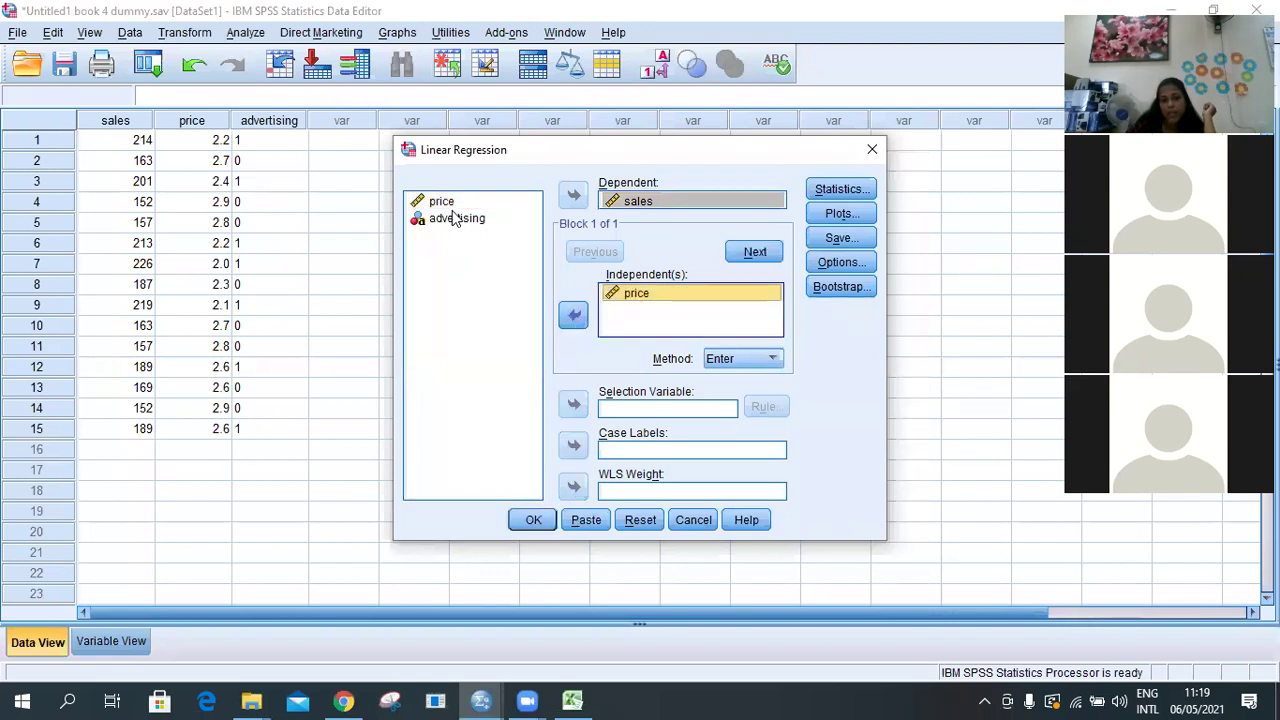
Try to add the String variable advertising to the regression's independent variables
click(457, 219)
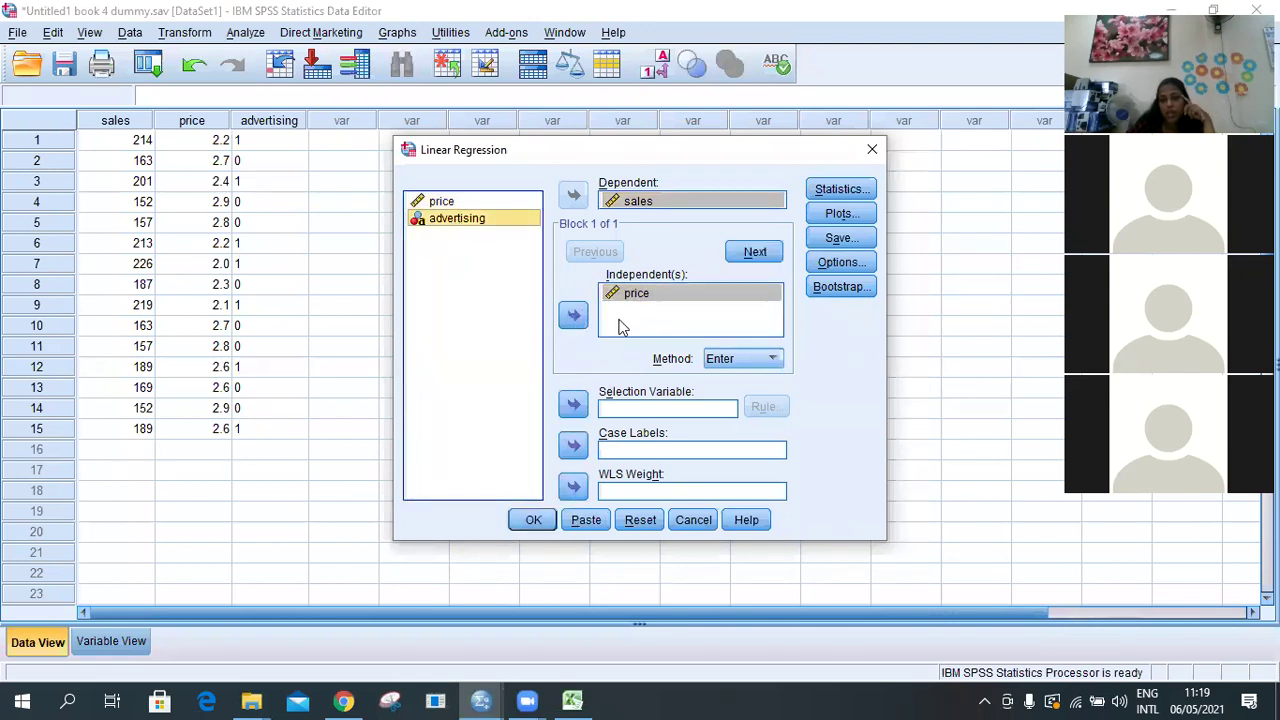
click(573, 316)
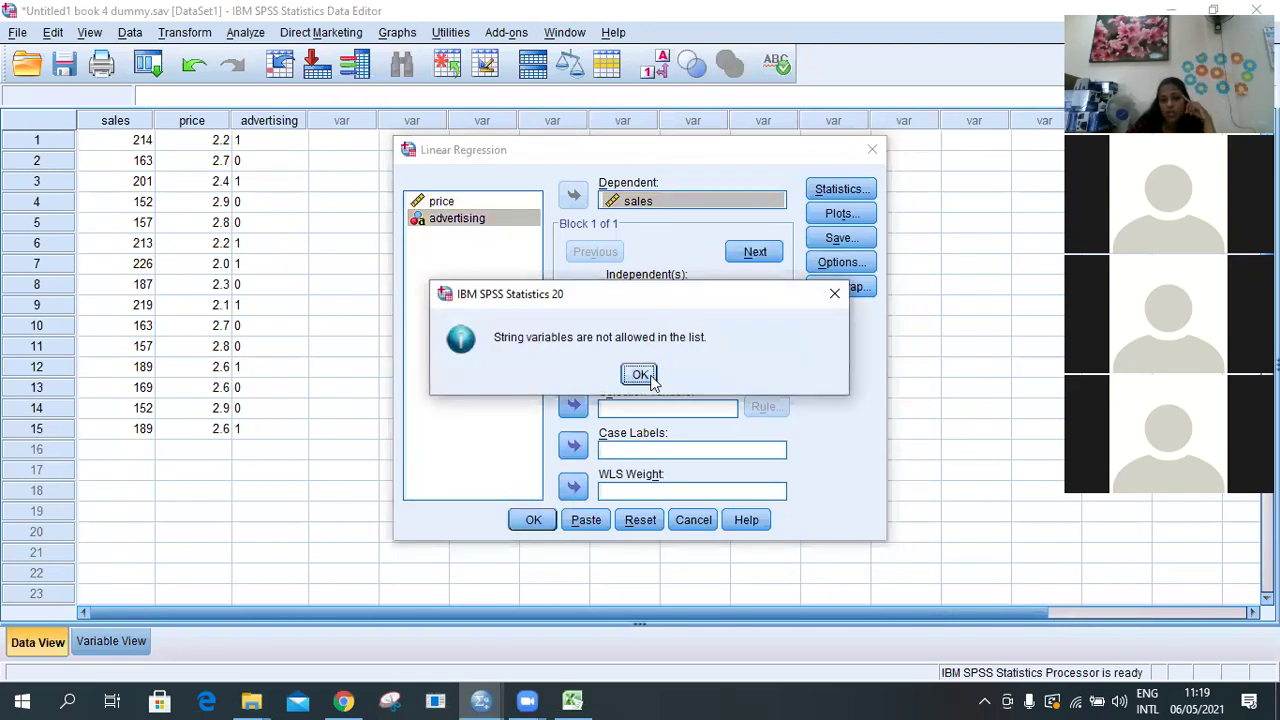
click(834, 294)
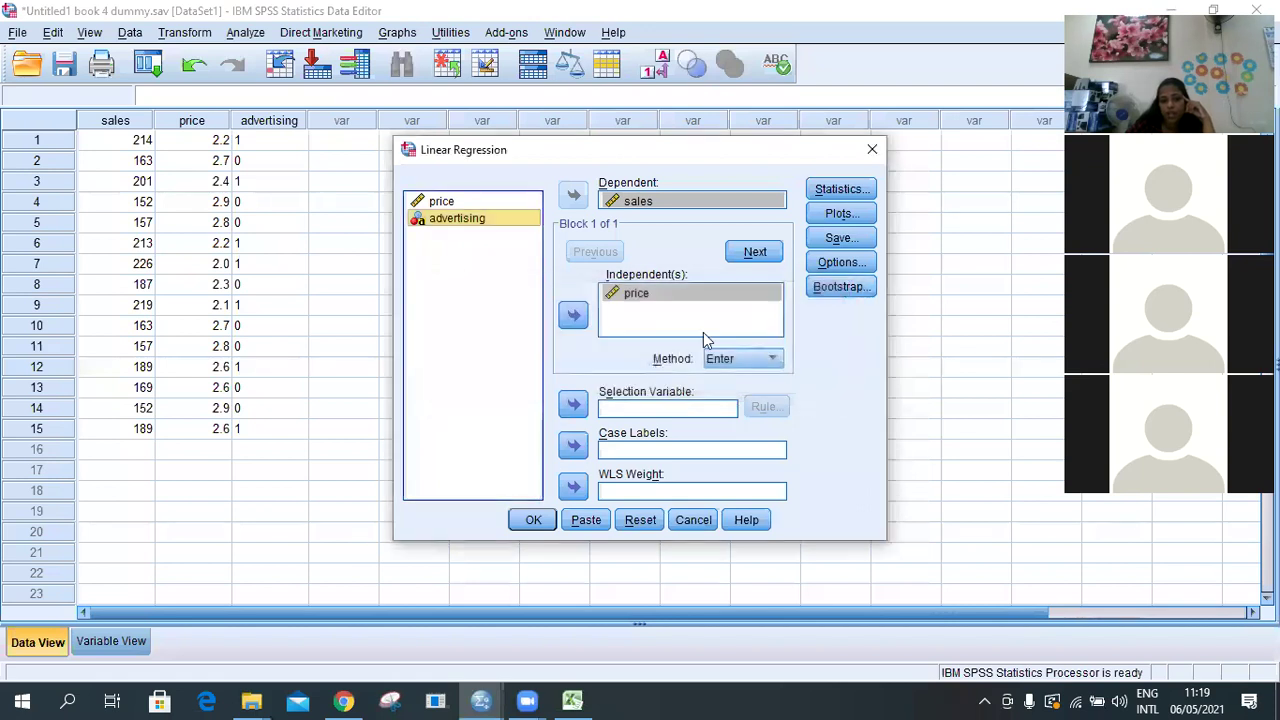
In the variable definitions, set the advertising variable's type to Numeric
click(108, 642)
click(203, 165)
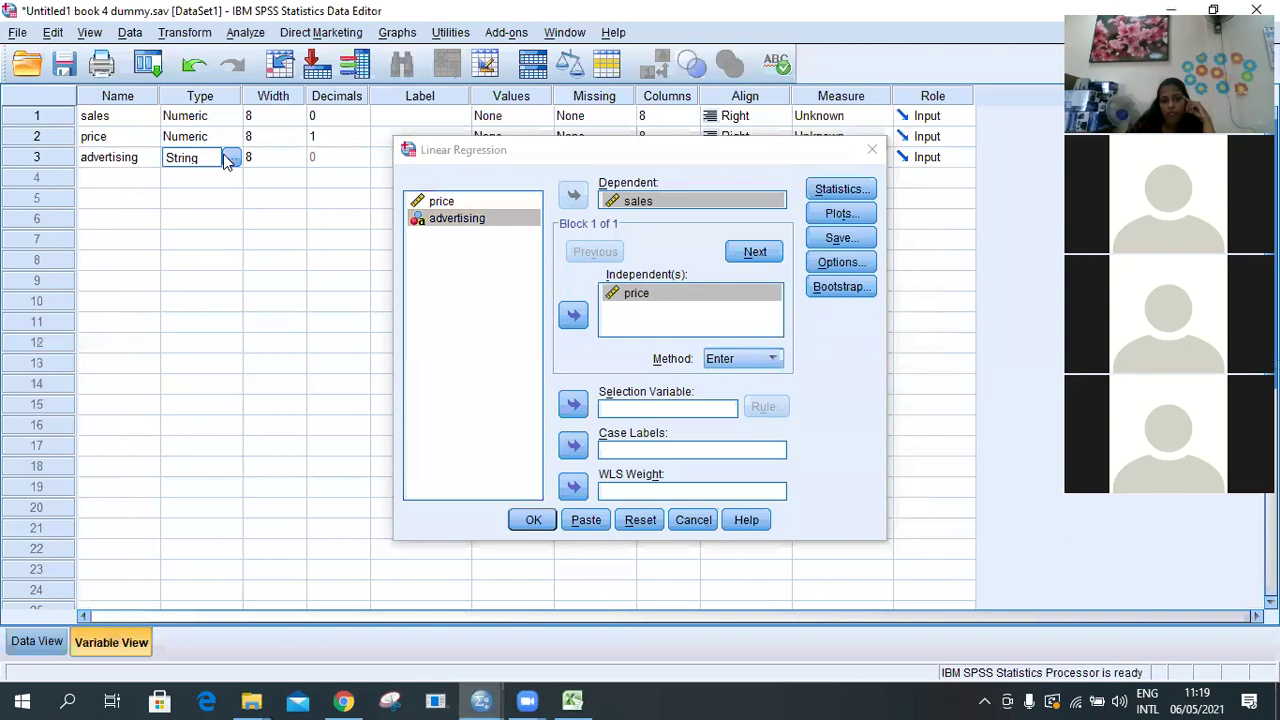
click(232, 157)
click(432, 229)
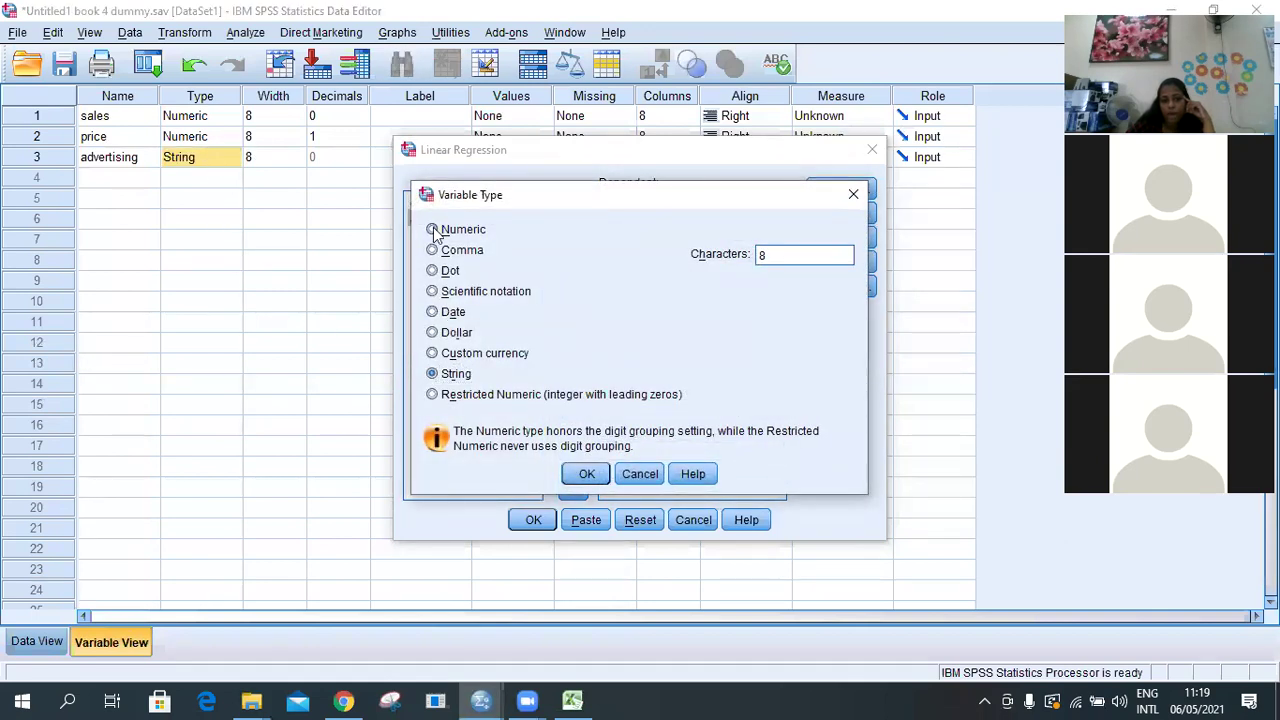
click(587, 474)
click(605, 377)
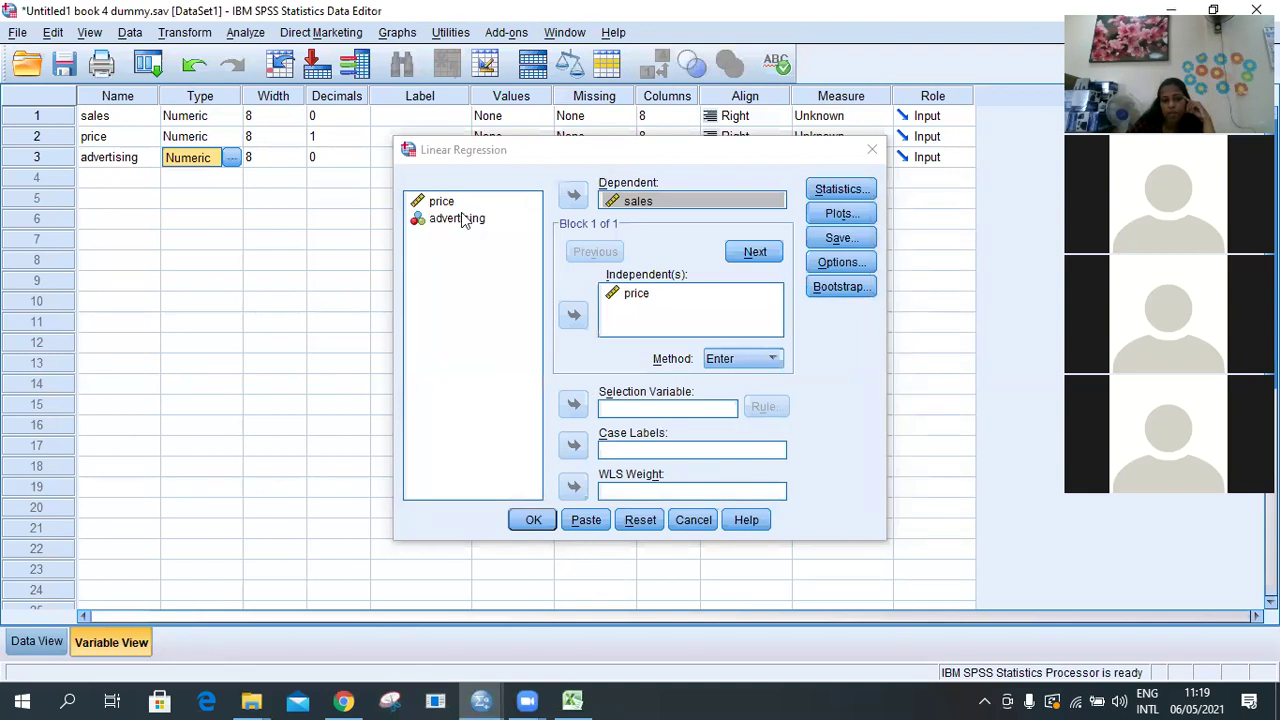
Add advertising as an independent variable and request 95% confidence intervals, R squared change and descriptives
click(462, 220)
click(568, 318)
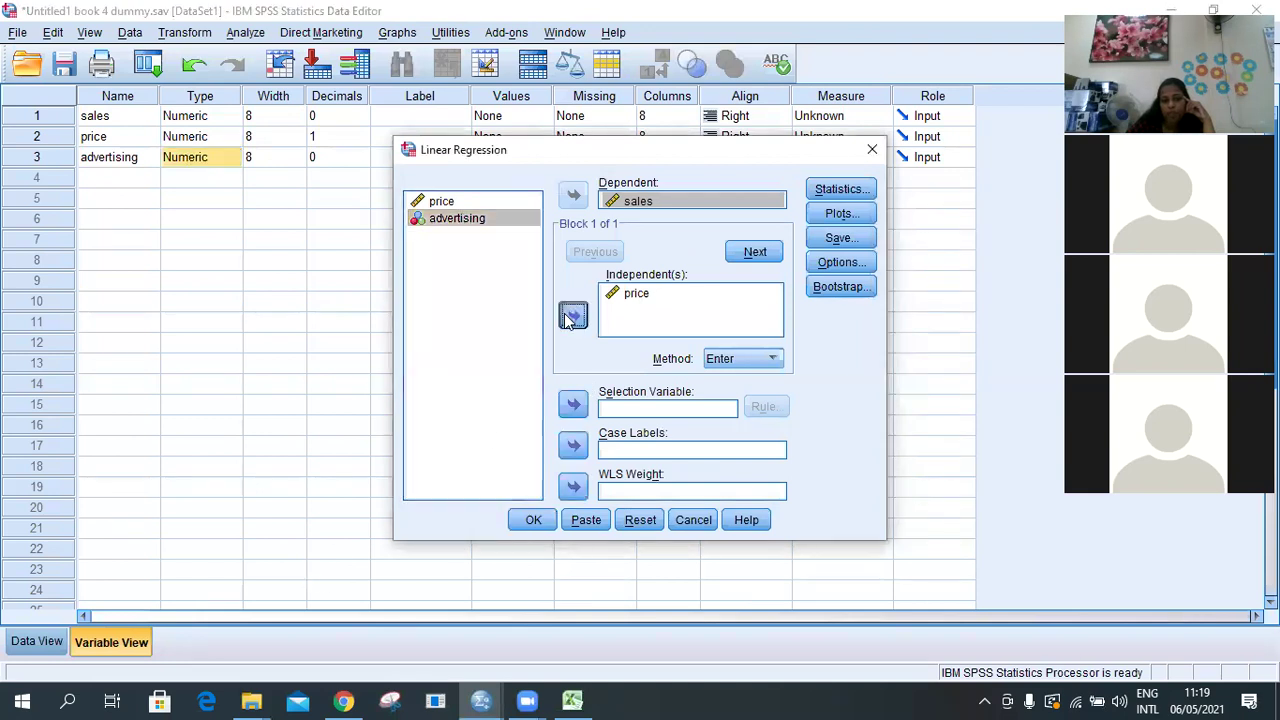
click(860, 190)
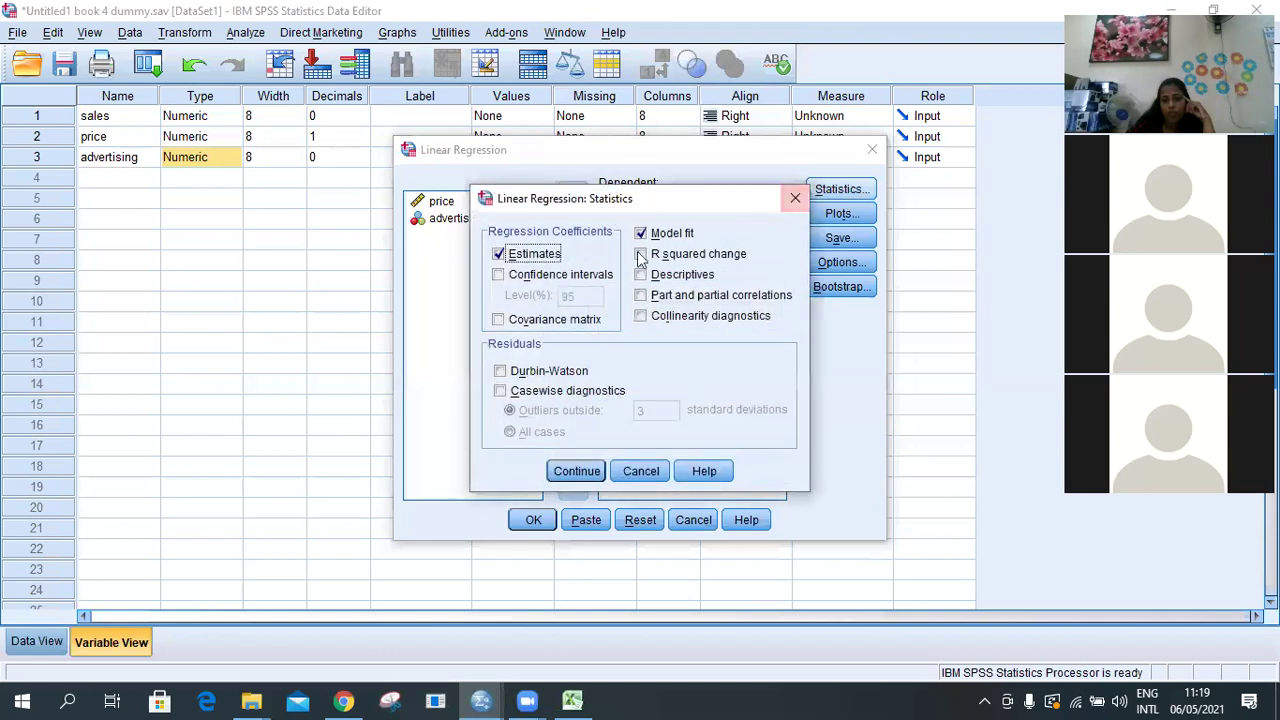
click(499, 274)
click(640, 254)
click(640, 274)
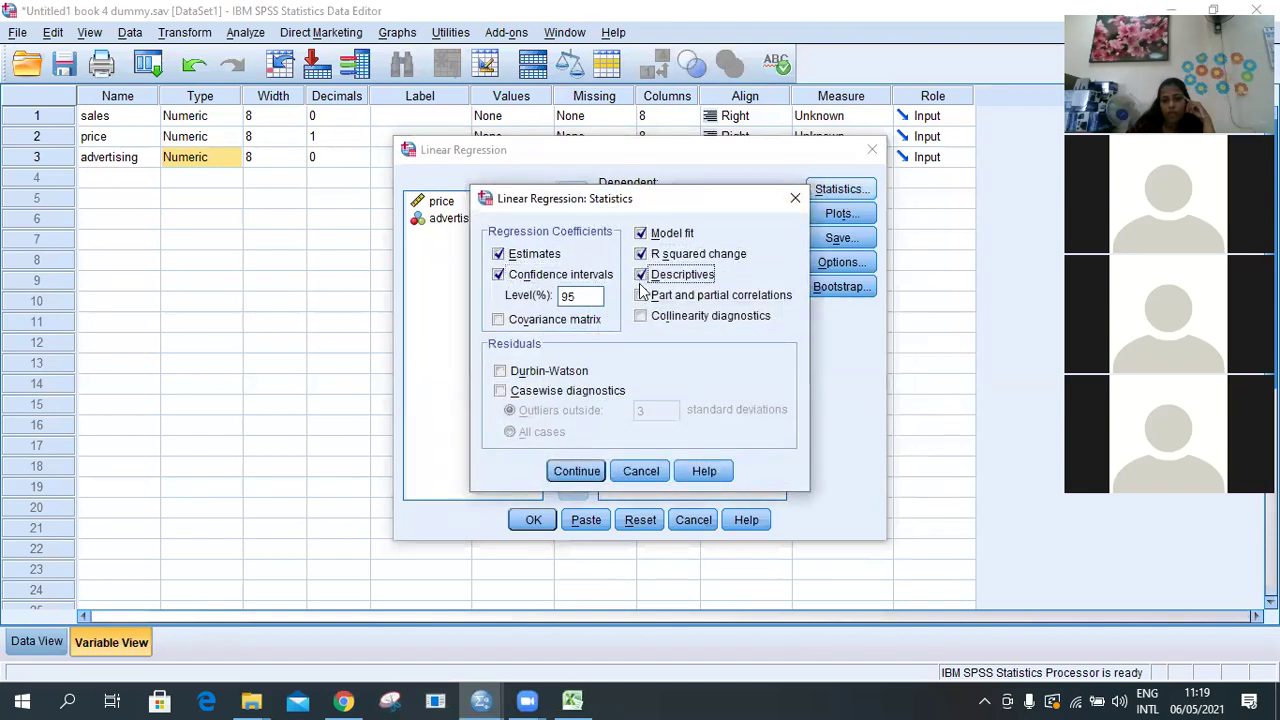
click(577, 471)
Request a histogram of the standardized residuals and run the linear regression
click(828, 216)
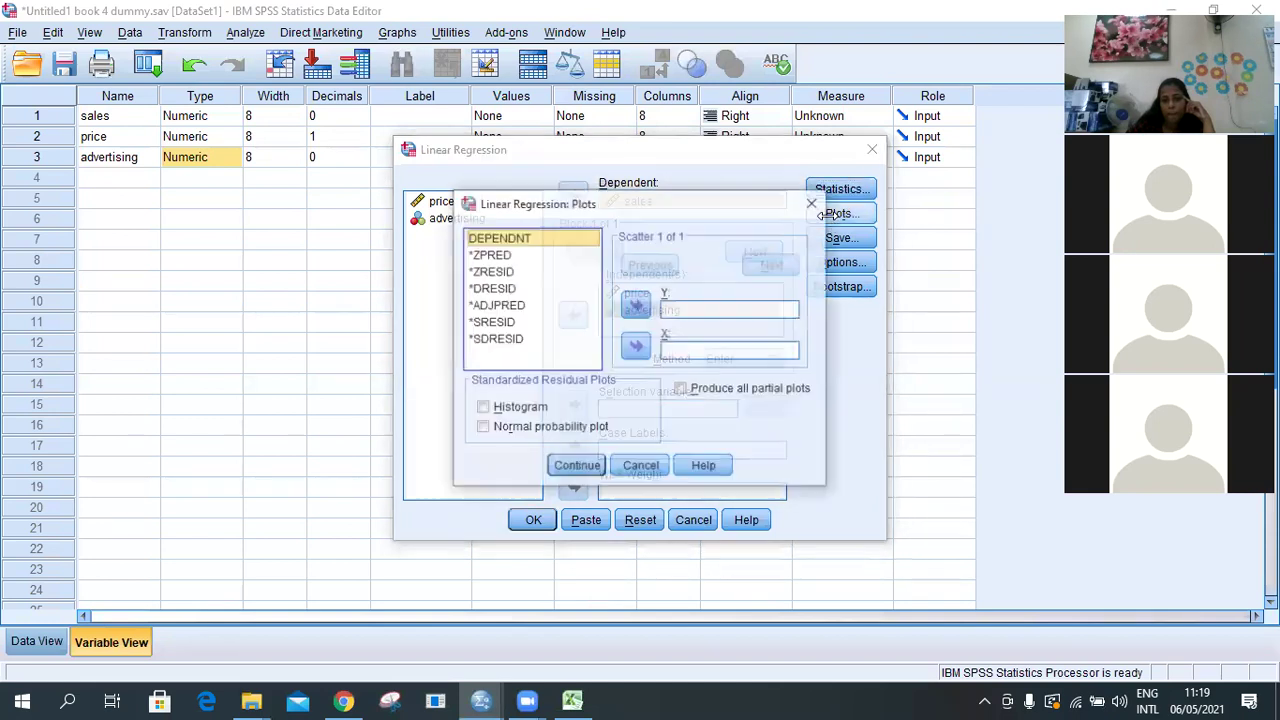
click(505, 409)
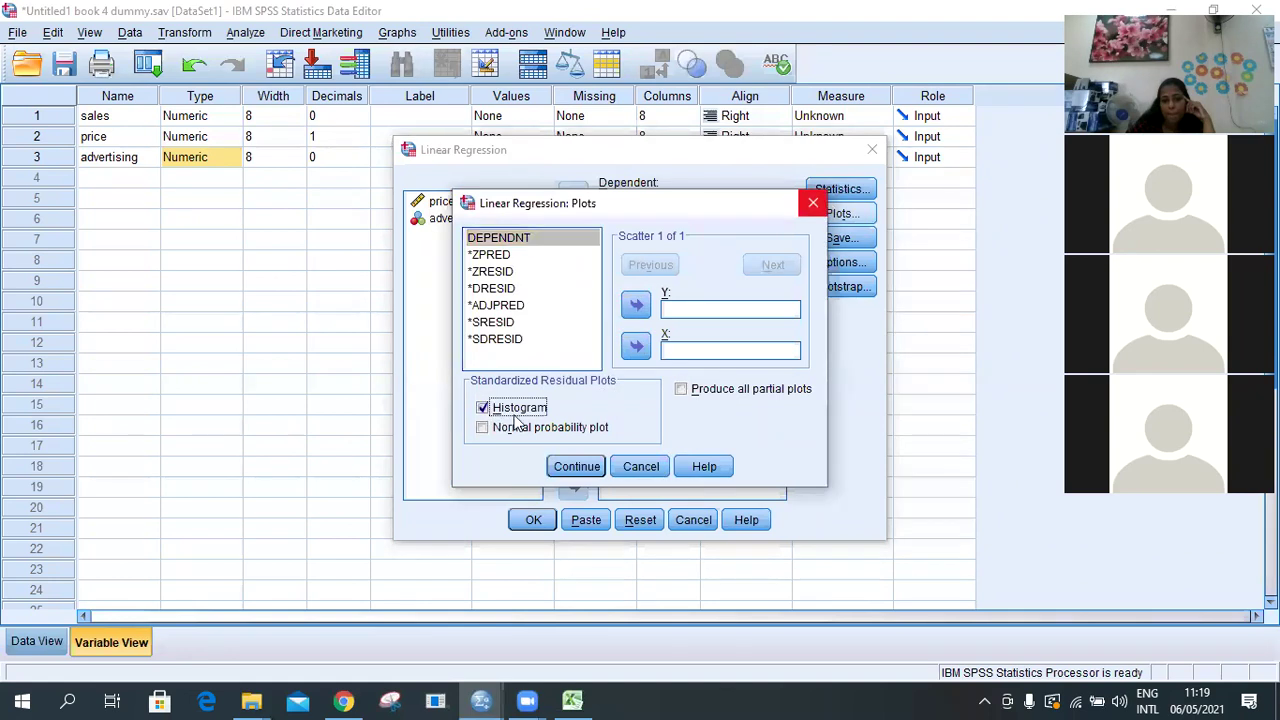
click(577, 466)
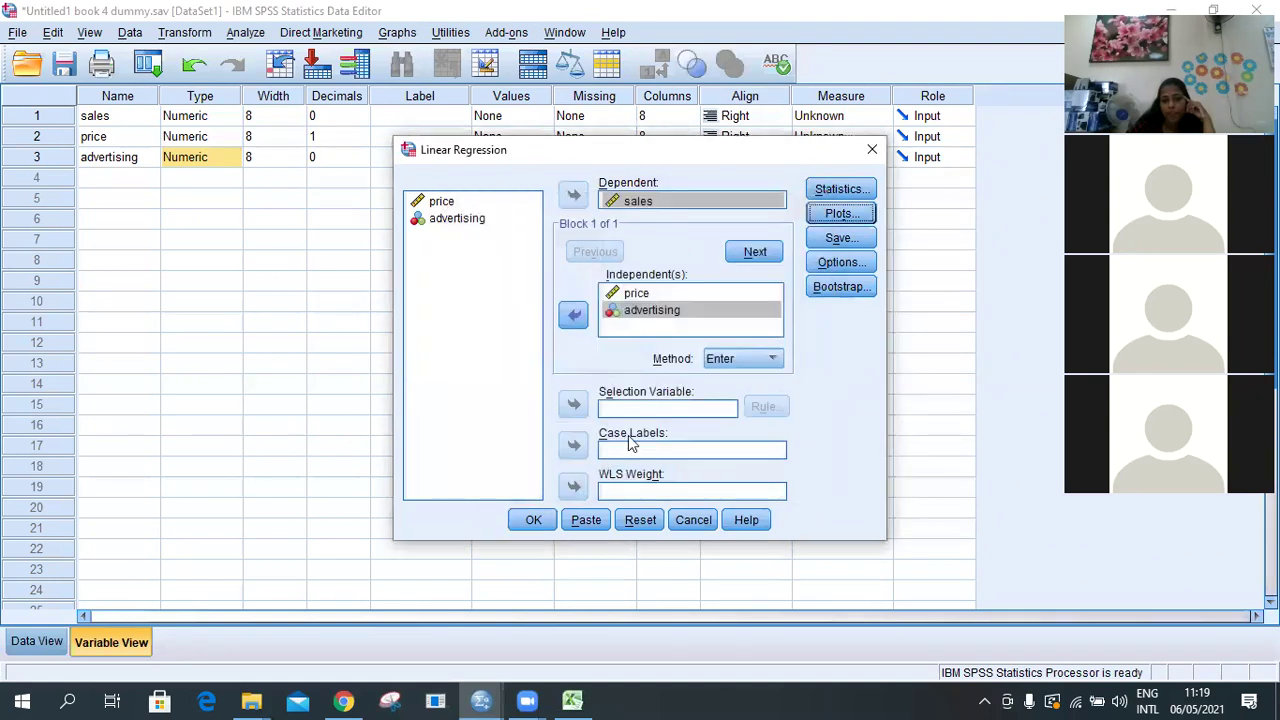
click(533, 520)
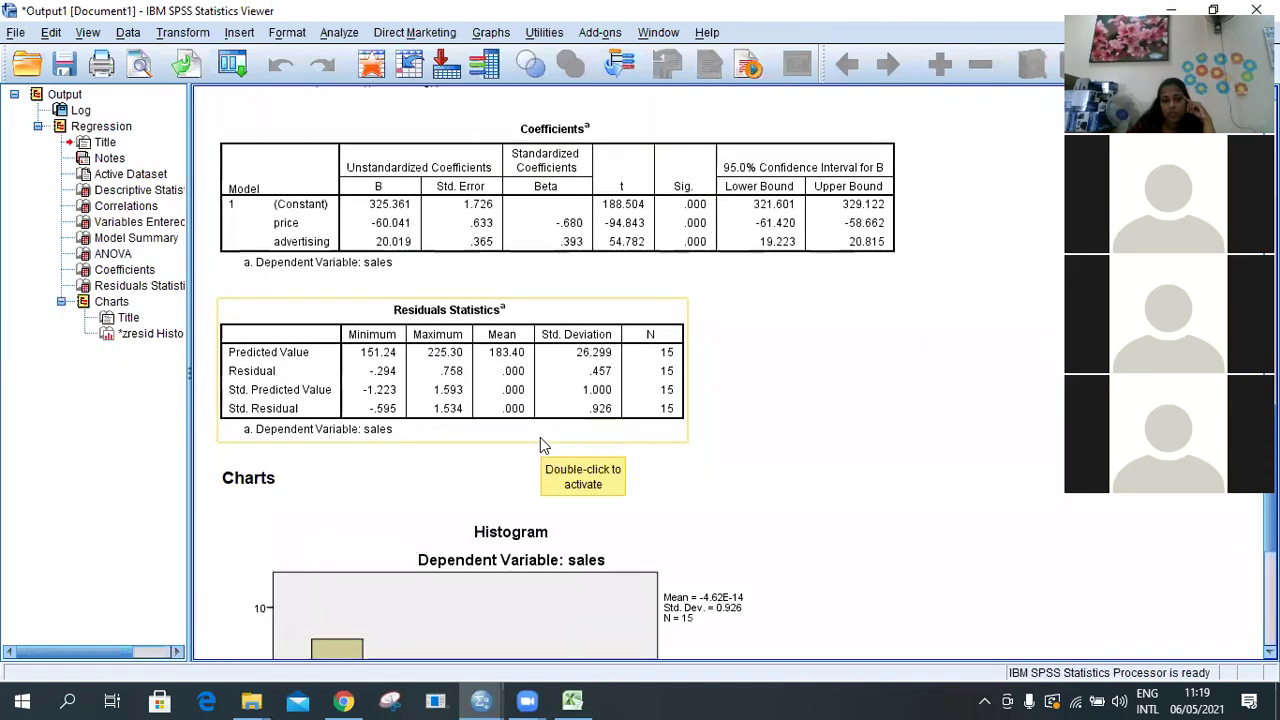
Review the regression output tables, including the model summary and ANOVA
scroll(540, 438, up, 6)
scroll(540, 437, up, 10)
scroll(540, 437, down, 4)
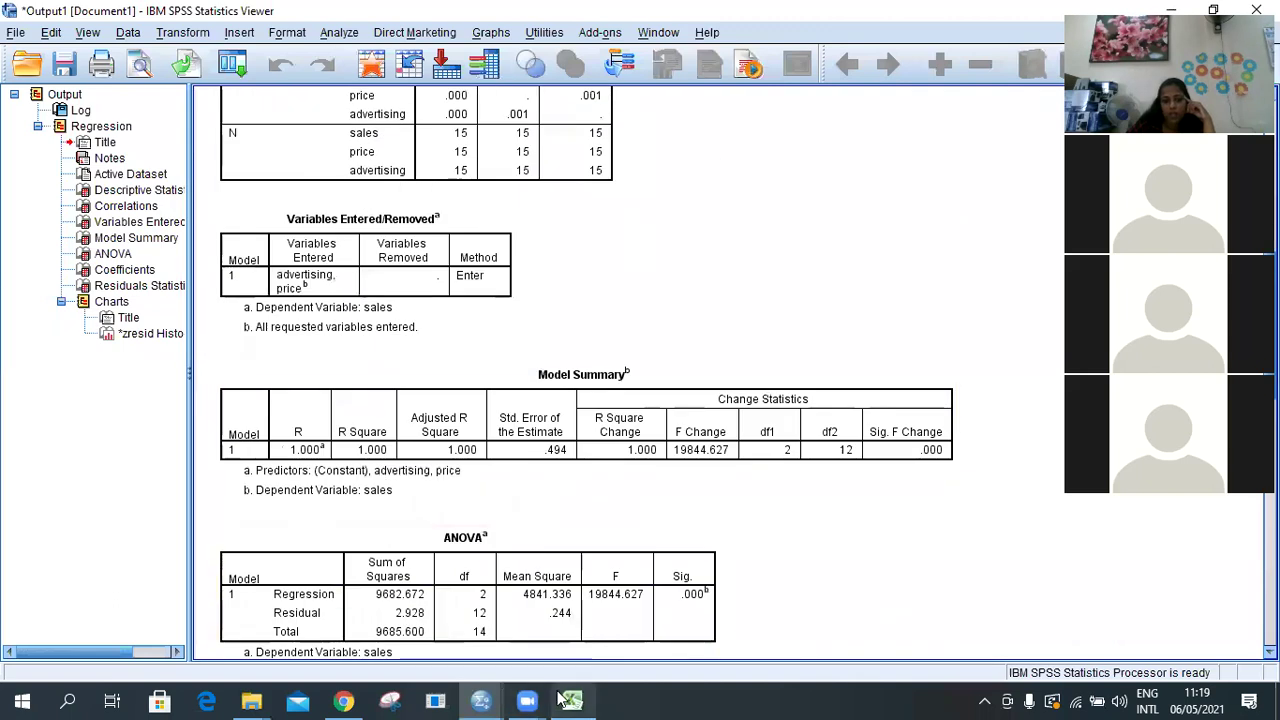
Return to the dataset and check the advertising variable's data values and its type settings
mouse_move(481, 700)
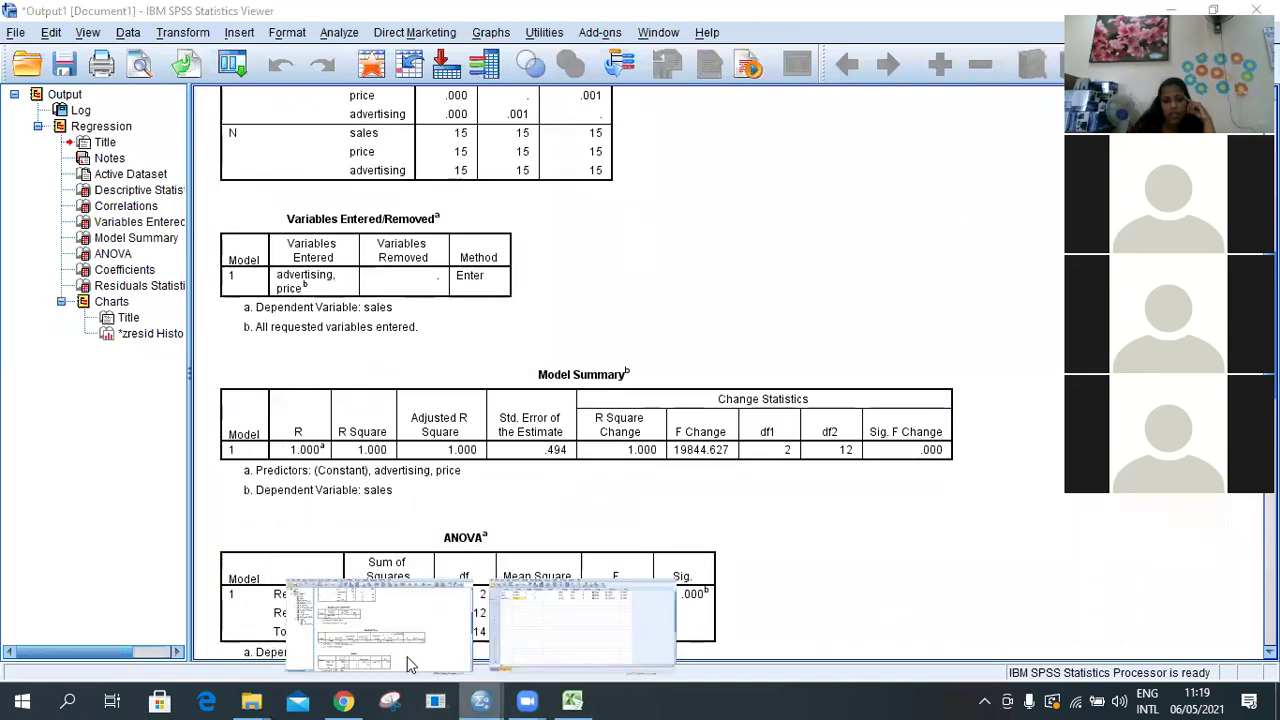
click(408, 664)
click(128, 160)
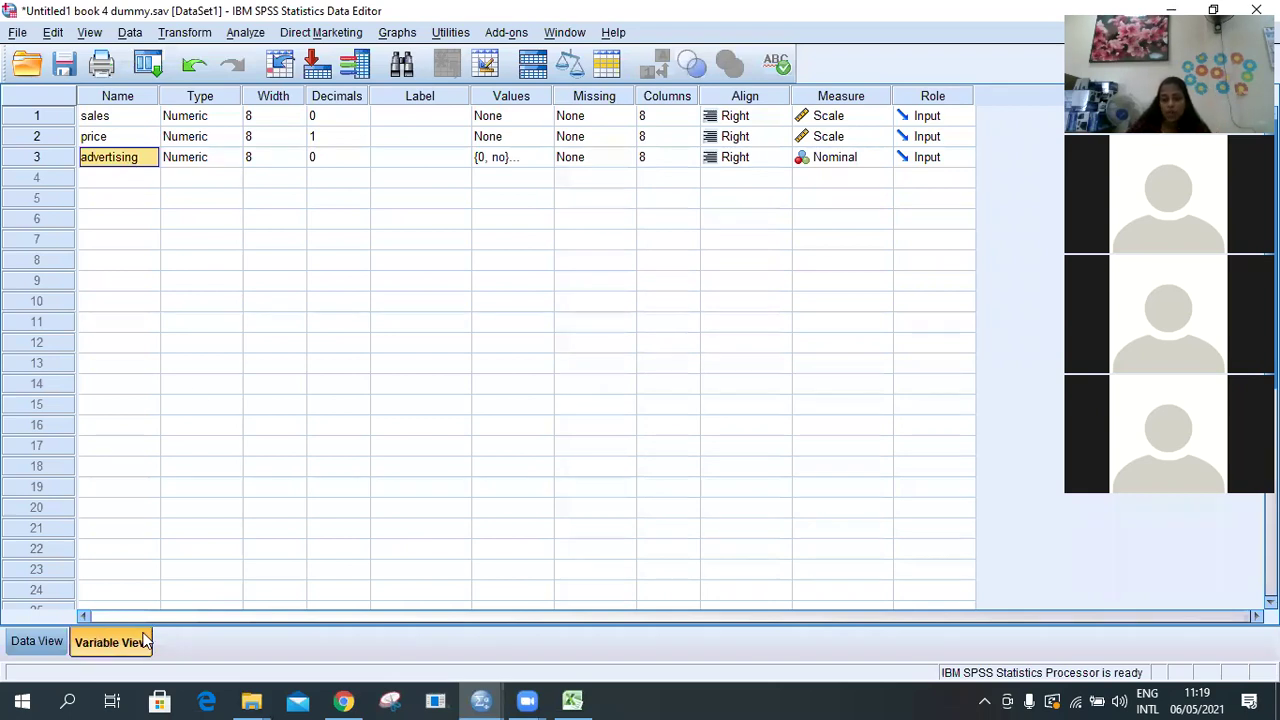
click(45, 640)
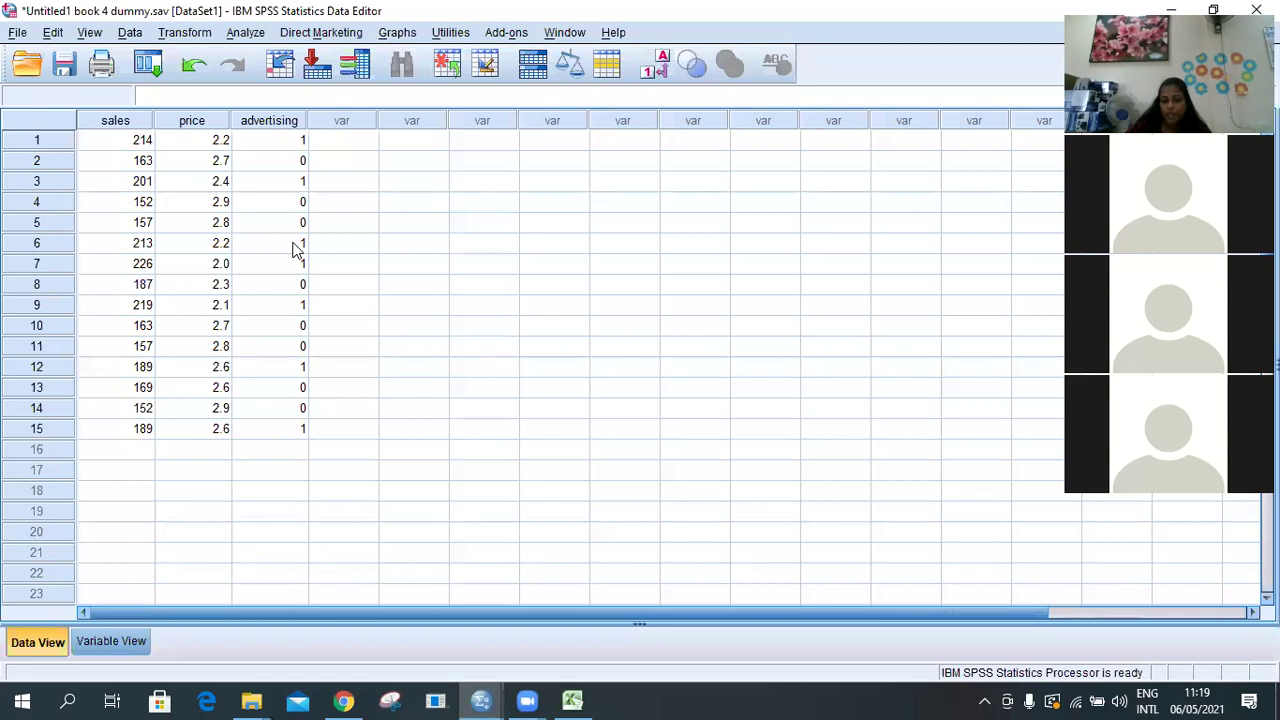
click(105, 640)
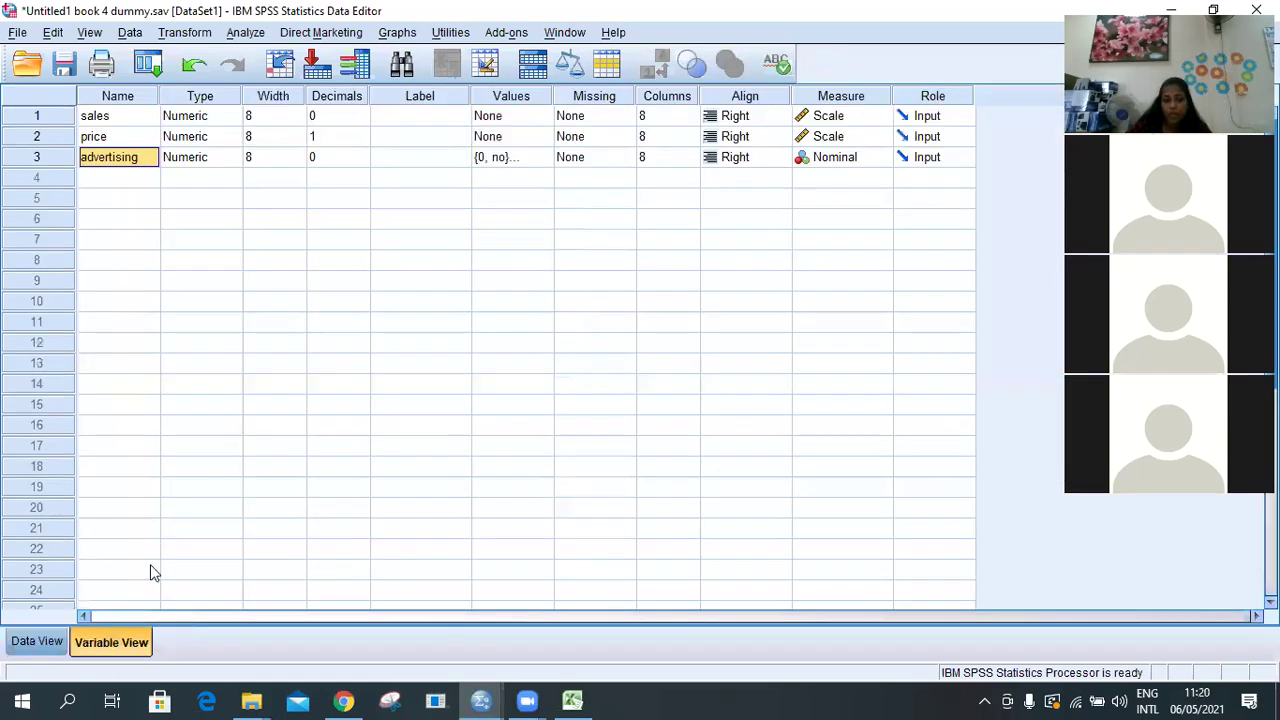
double_click(229, 164)
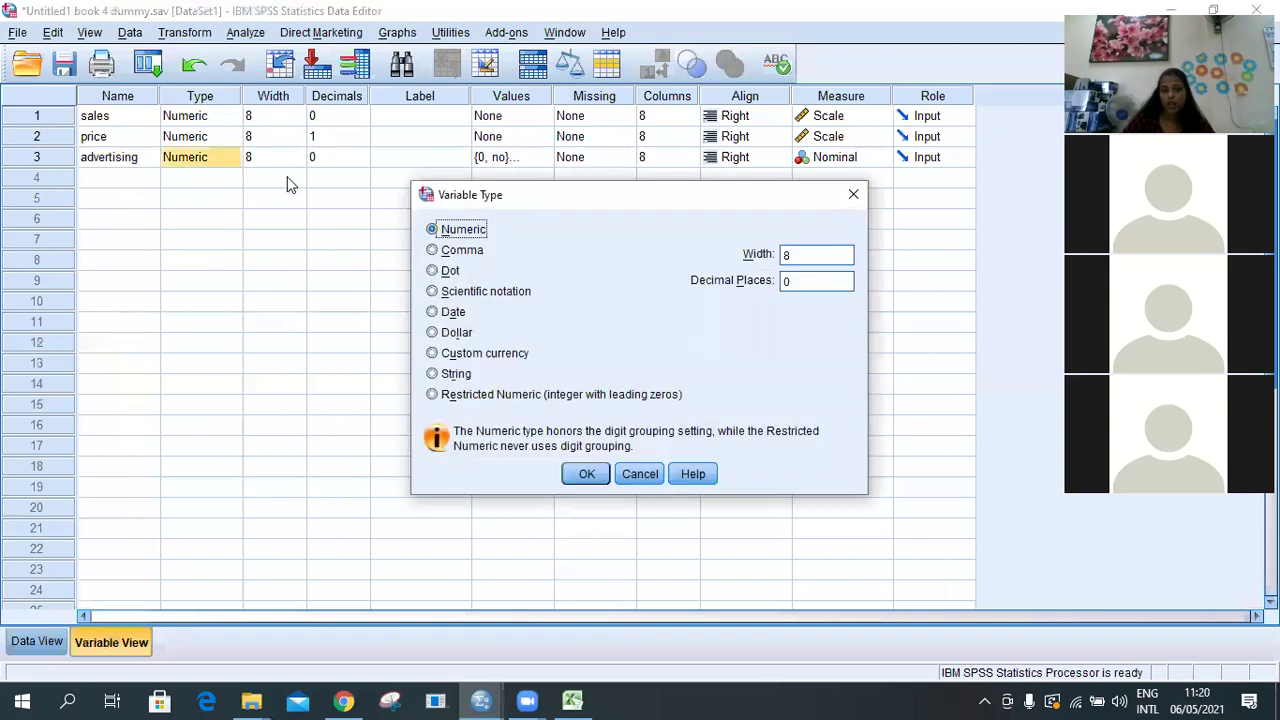
click(590, 474)
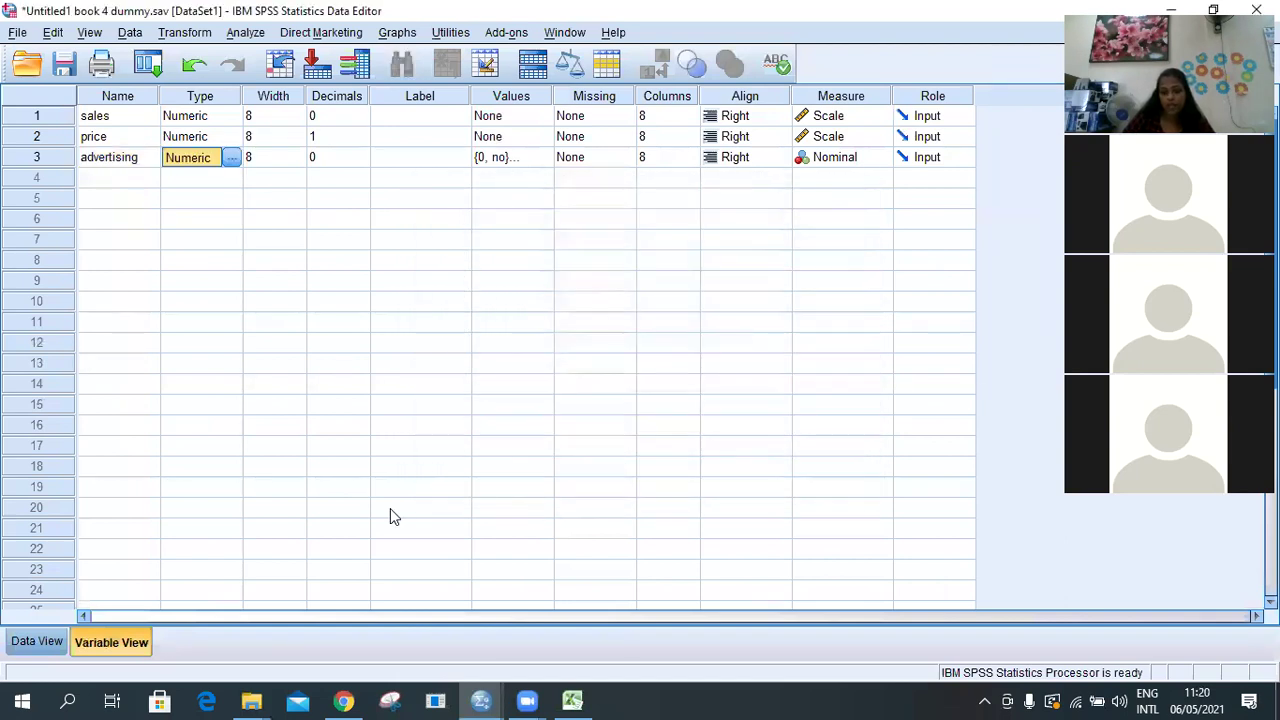
click(37, 641)
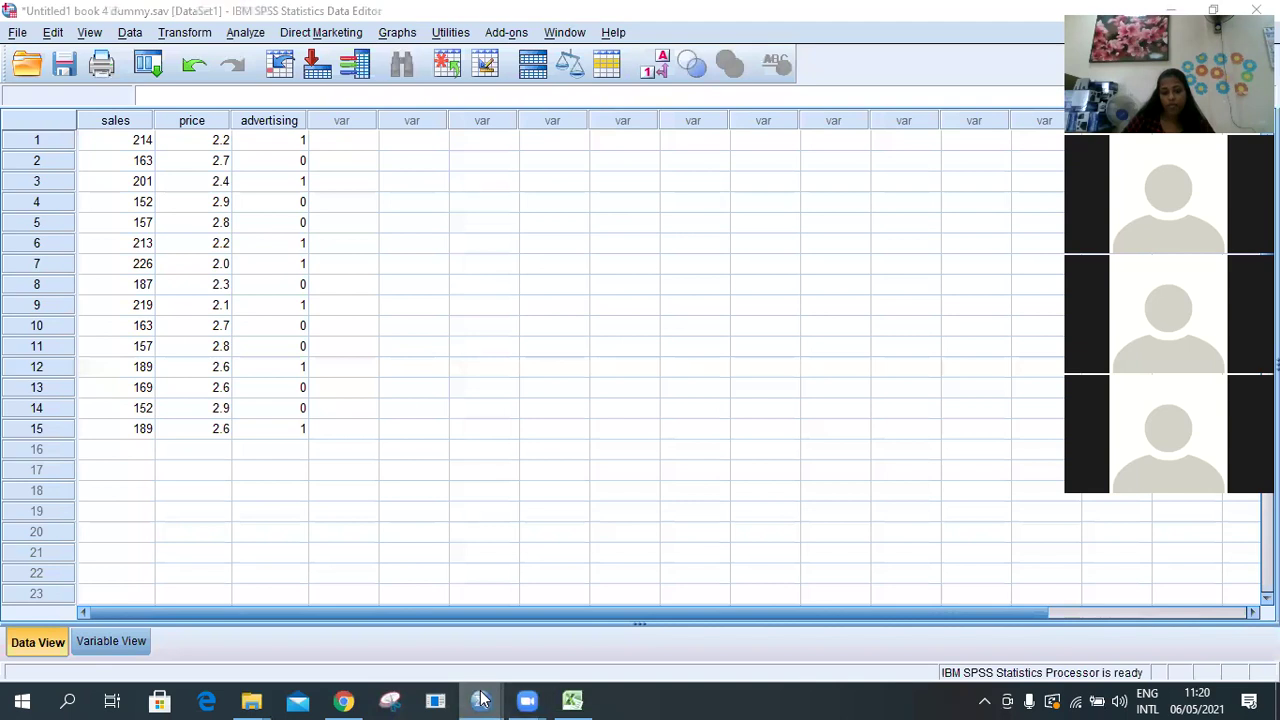
Close the regression output and the Untitled1 book 4 dummy dataset without saving the changes
mouse_move(481, 700)
click(405, 622)
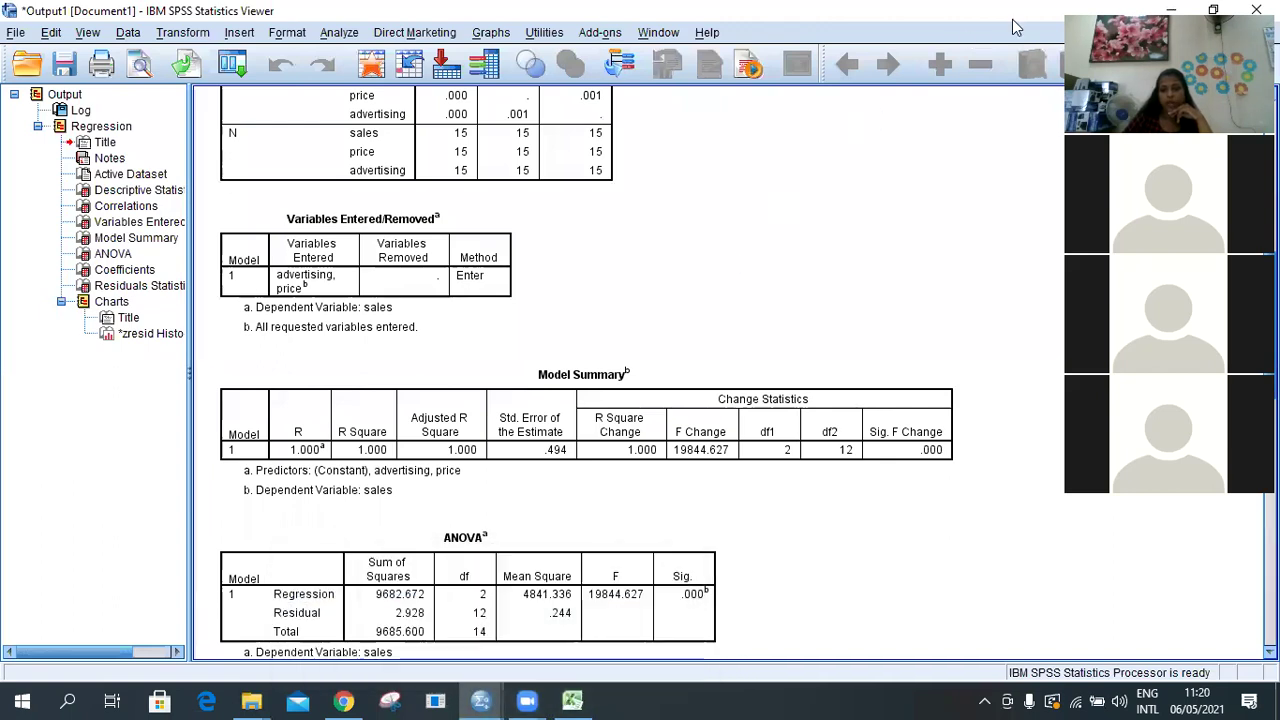
click(1256, 10)
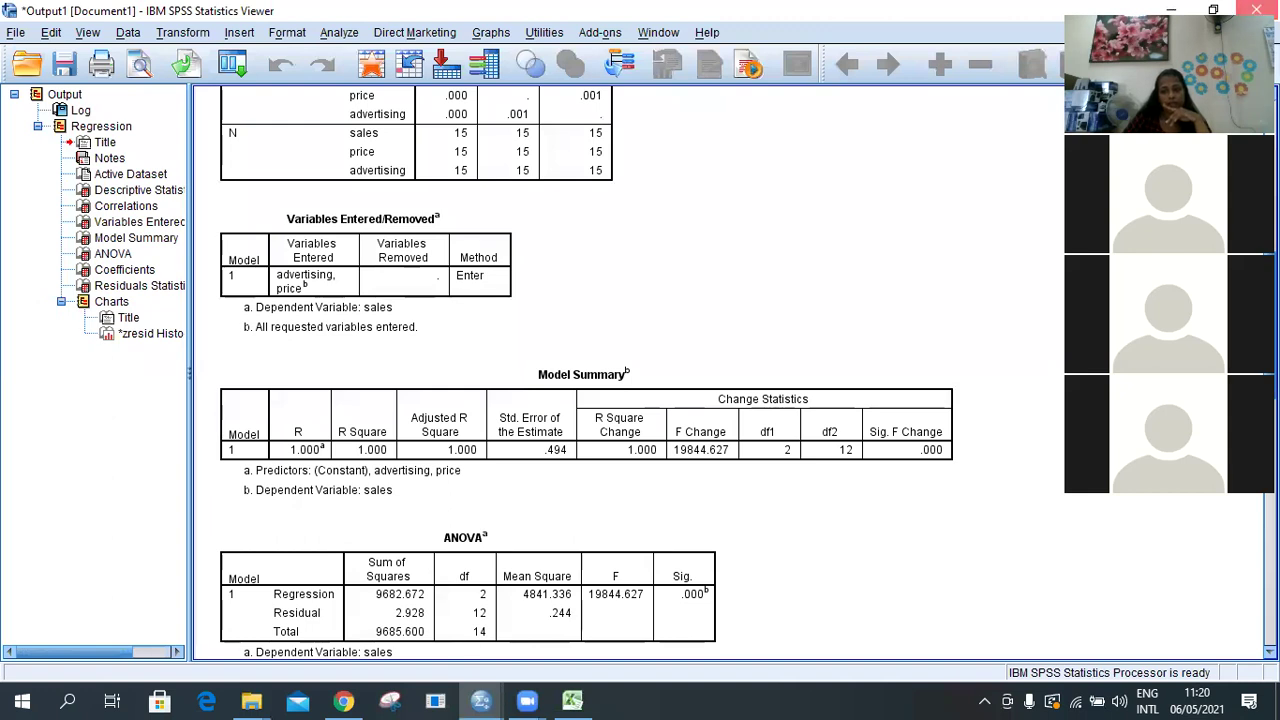
click(640, 375)
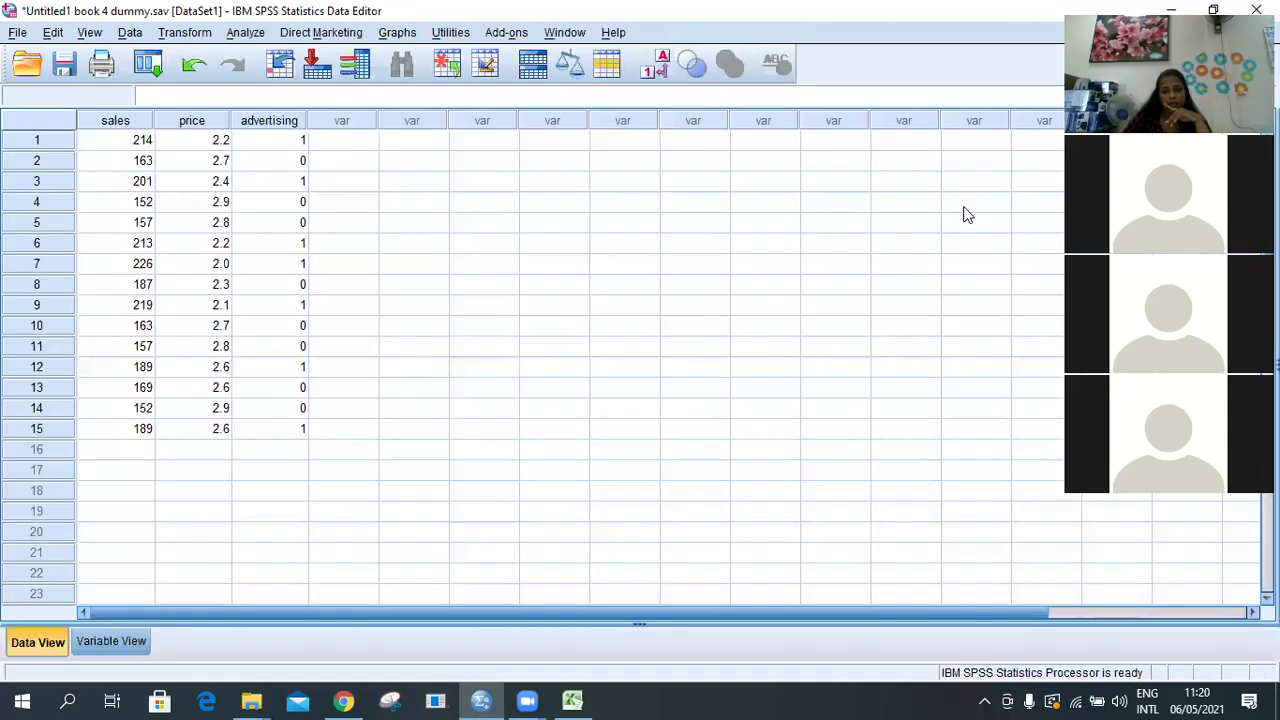
click(1237, 9)
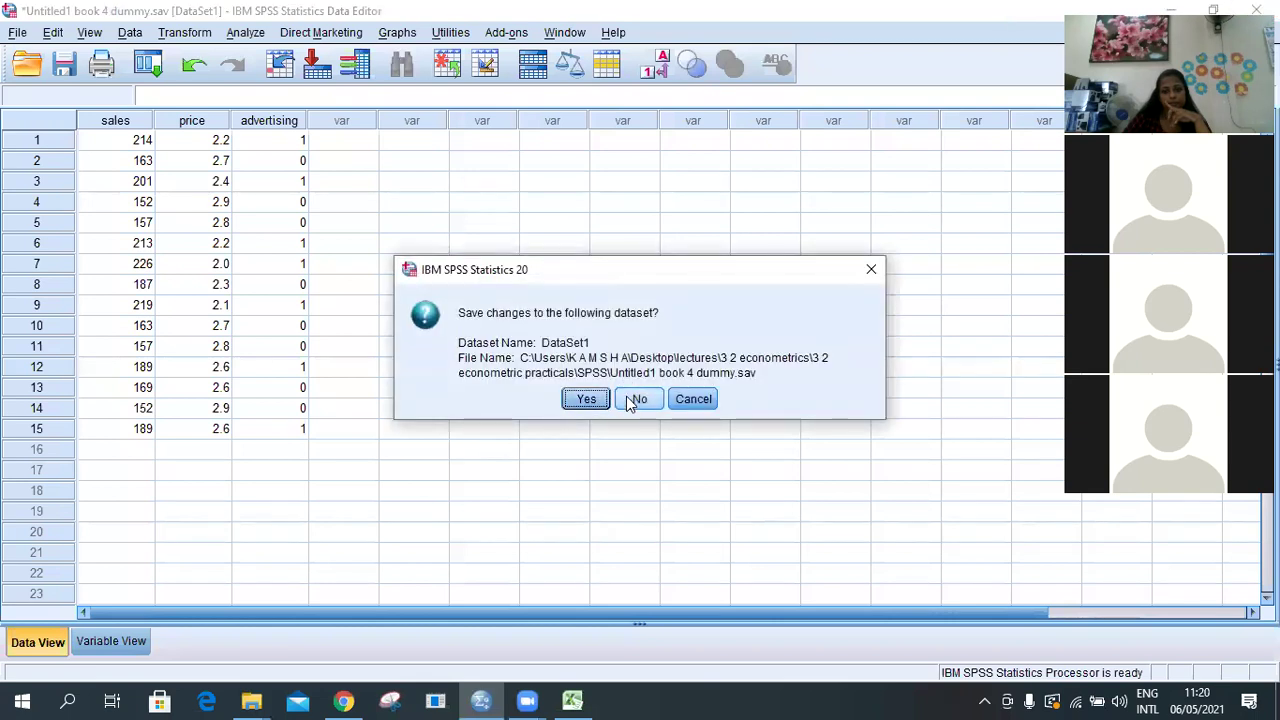
click(638, 399)
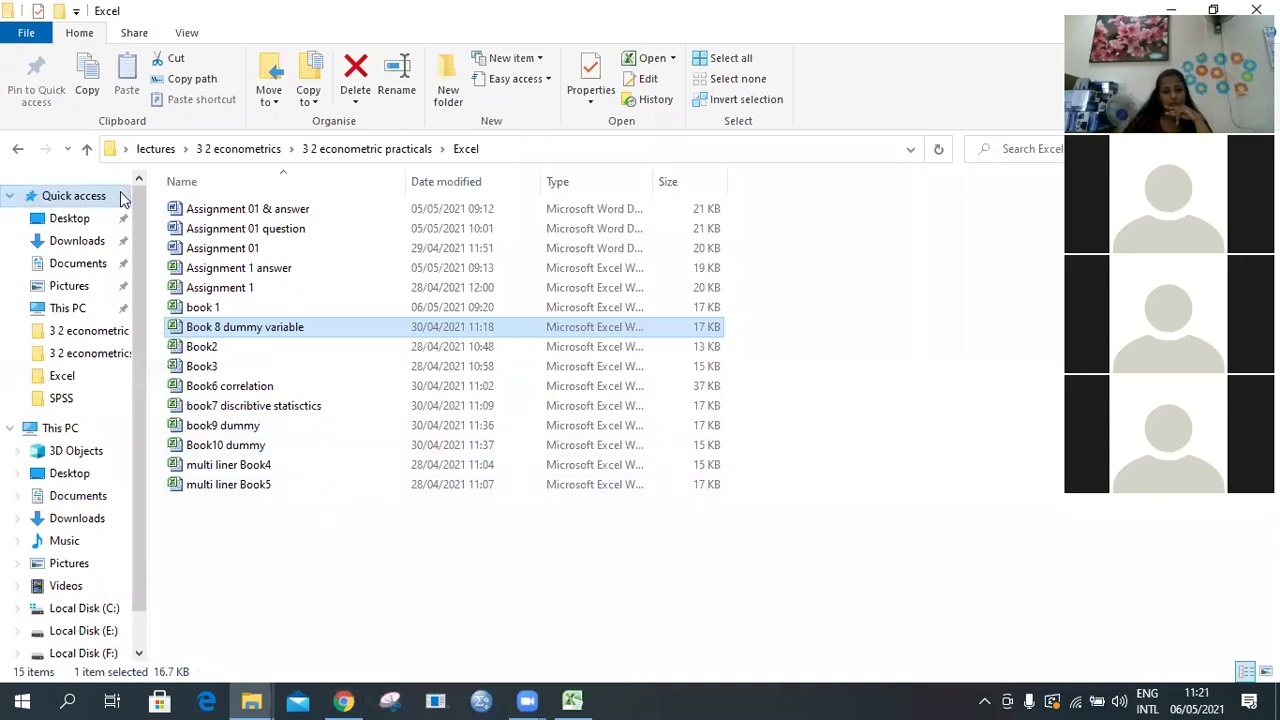
Open the Untitled1 book5 dummy dataset from the SPSS folder
mouse_move(251, 700)
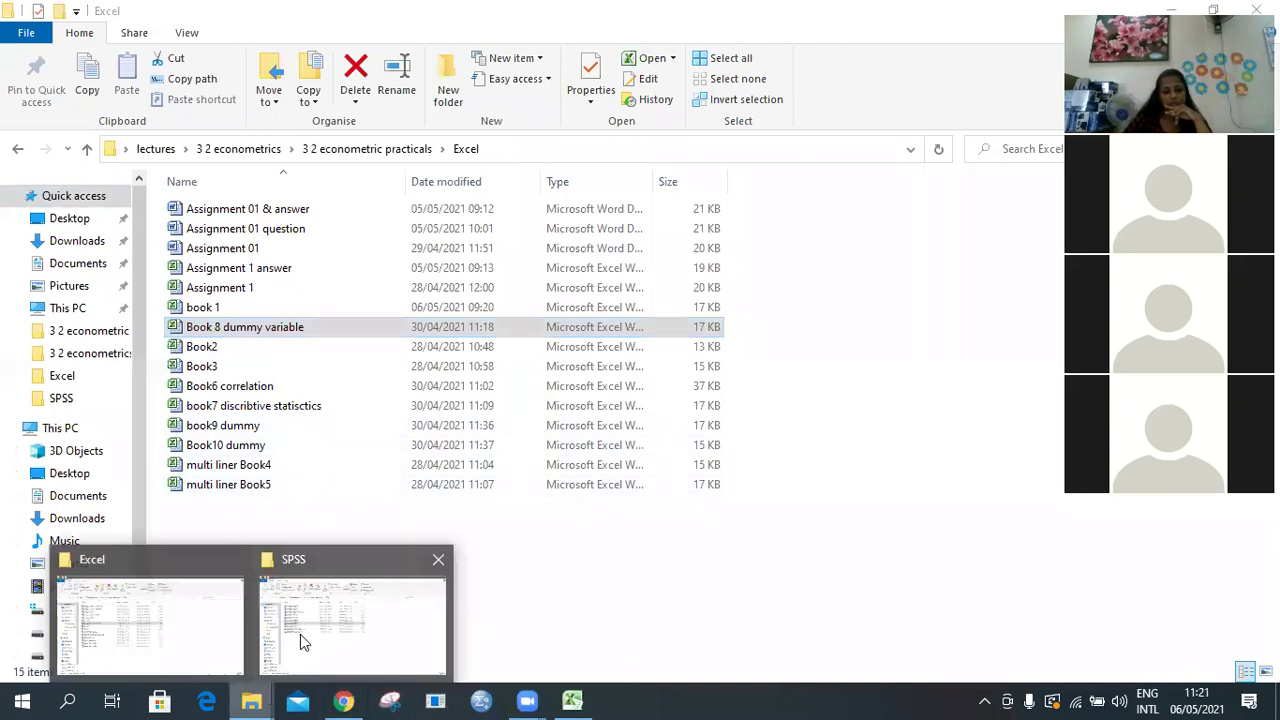
click(169, 619)
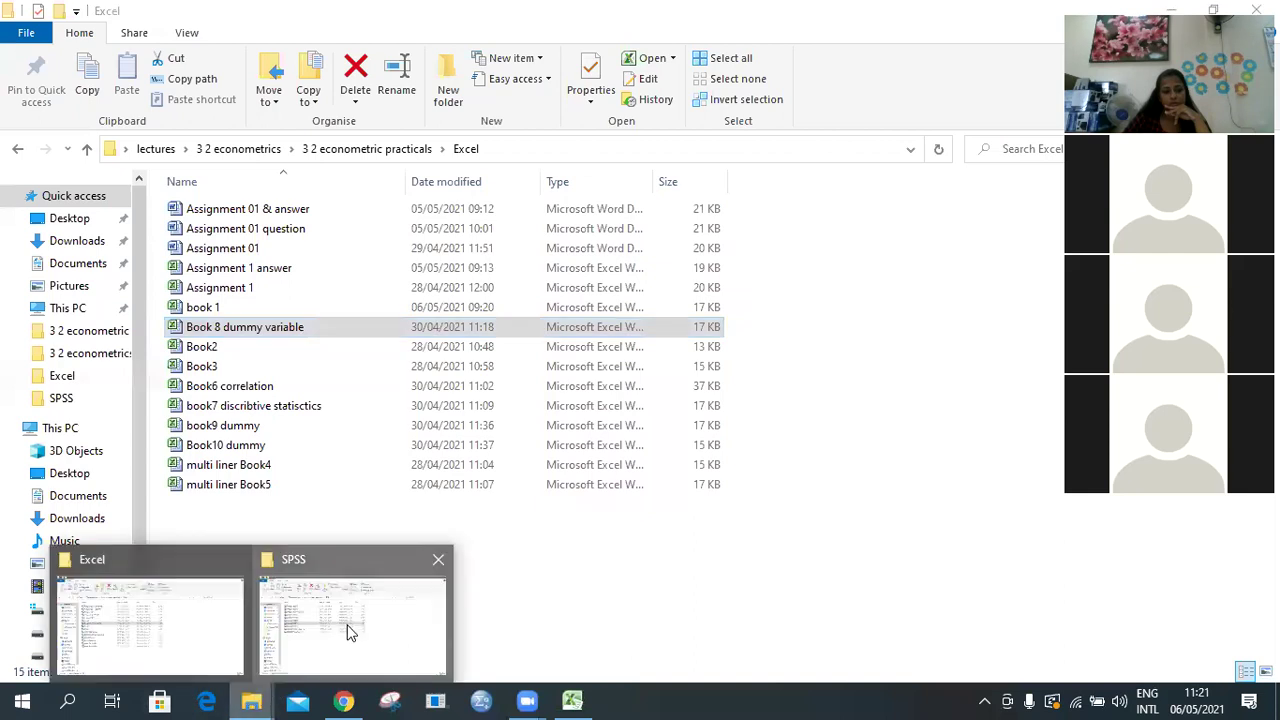
click(346, 623)
click(281, 387)
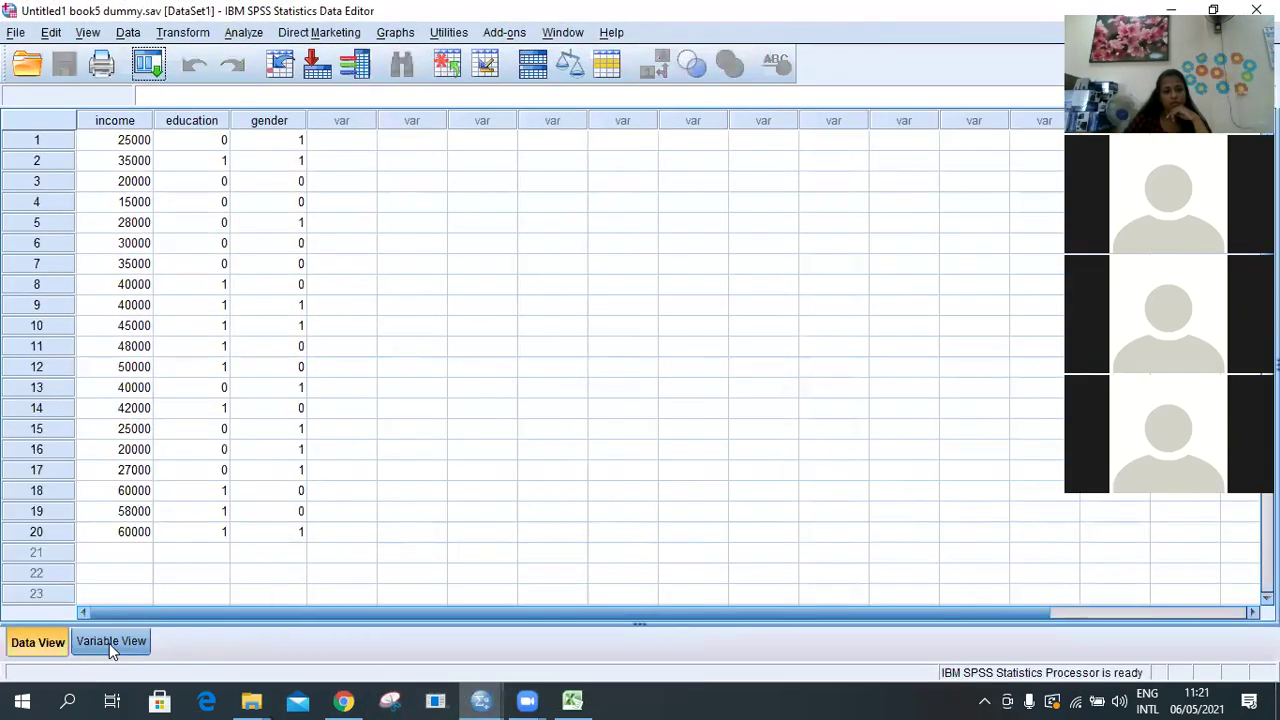
Inspect the value labels defined for the education and gender variables
click(109, 643)
click(48, 643)
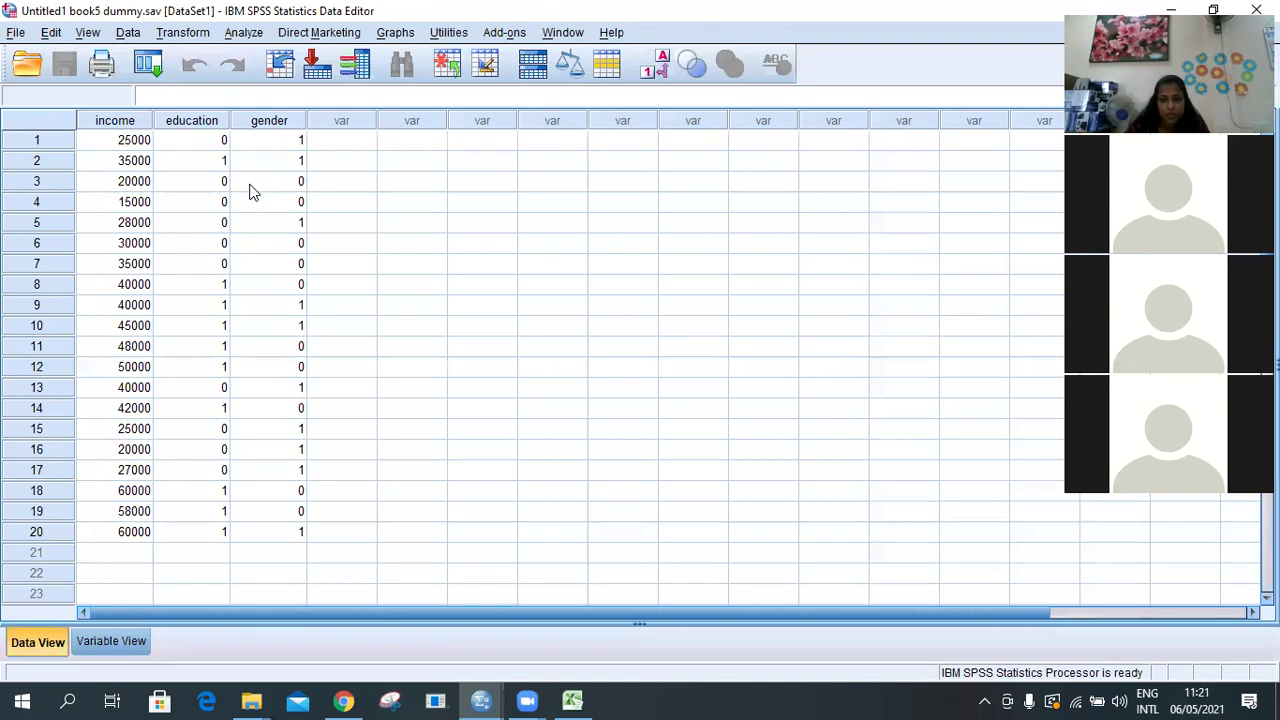
click(109, 651)
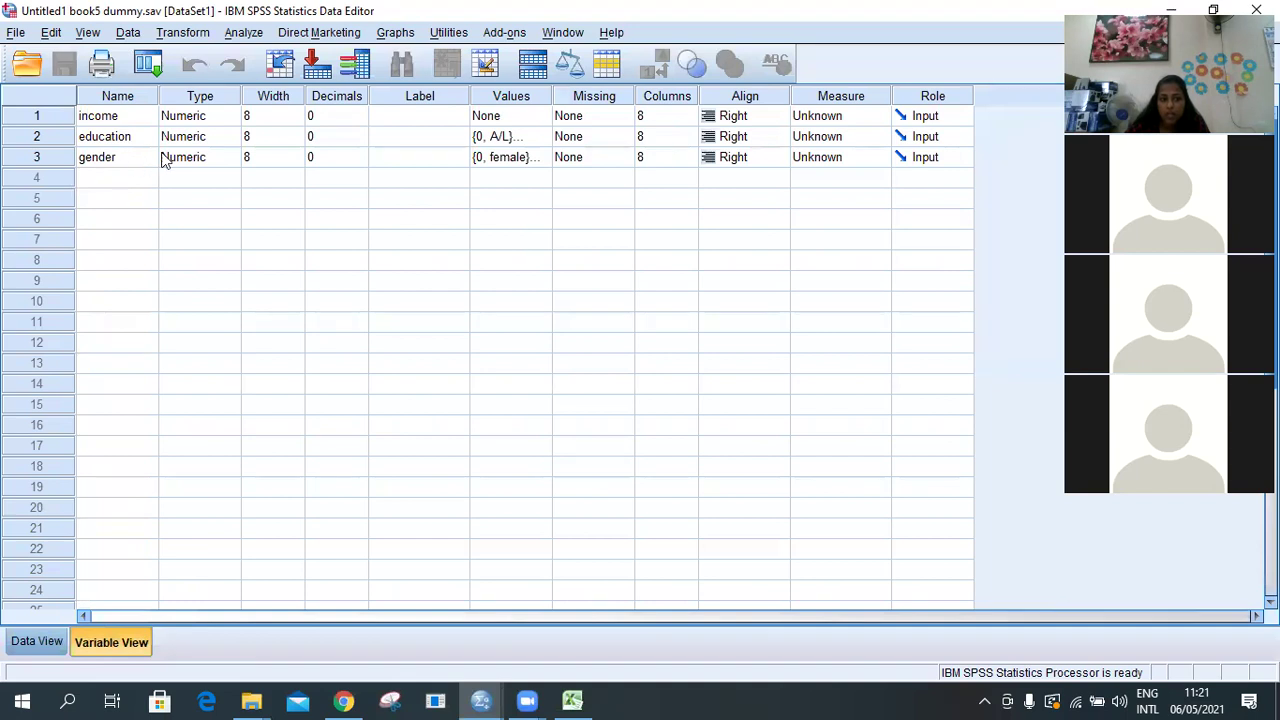
click(530, 140)
click(540, 137)
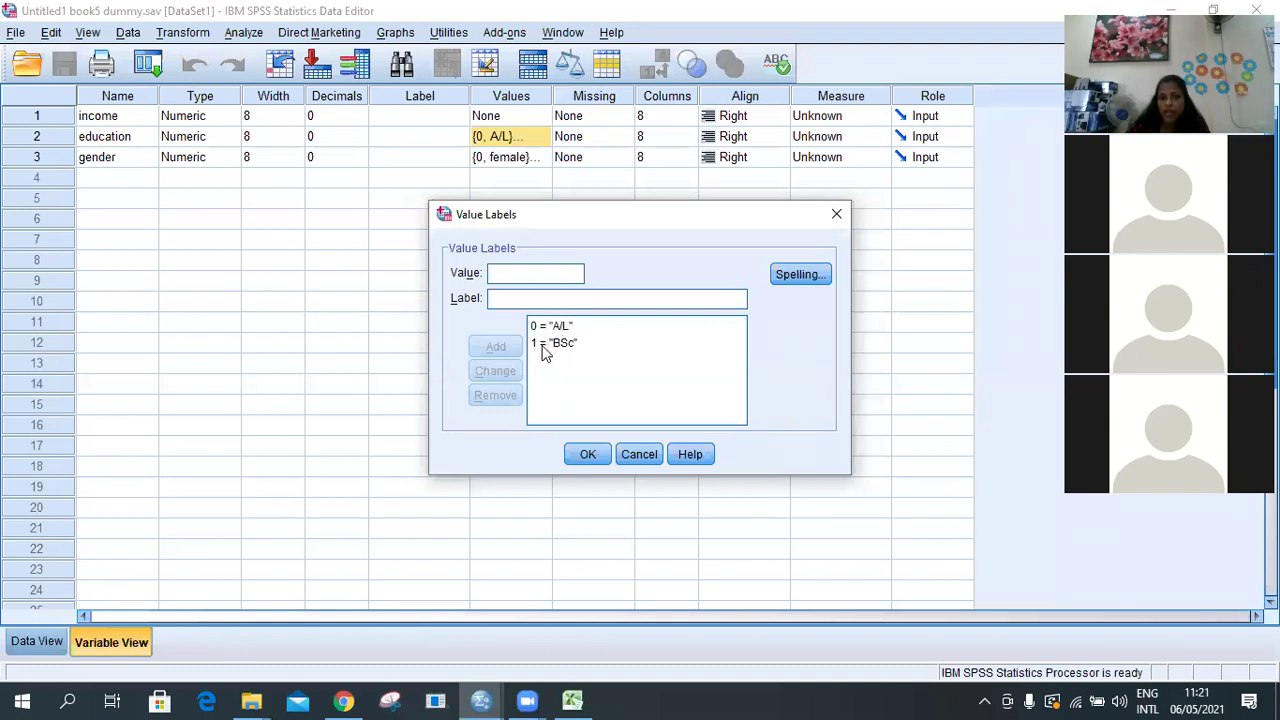
click(580, 455)
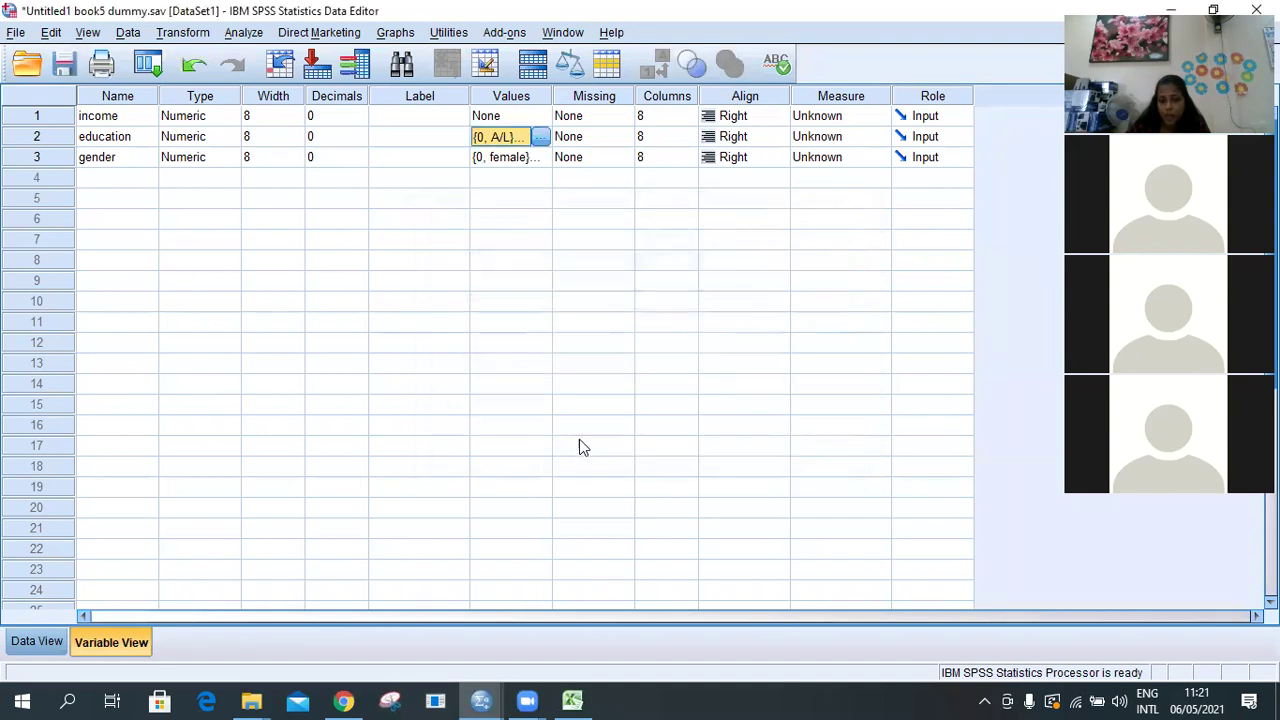
click(536, 162)
click(537, 160)
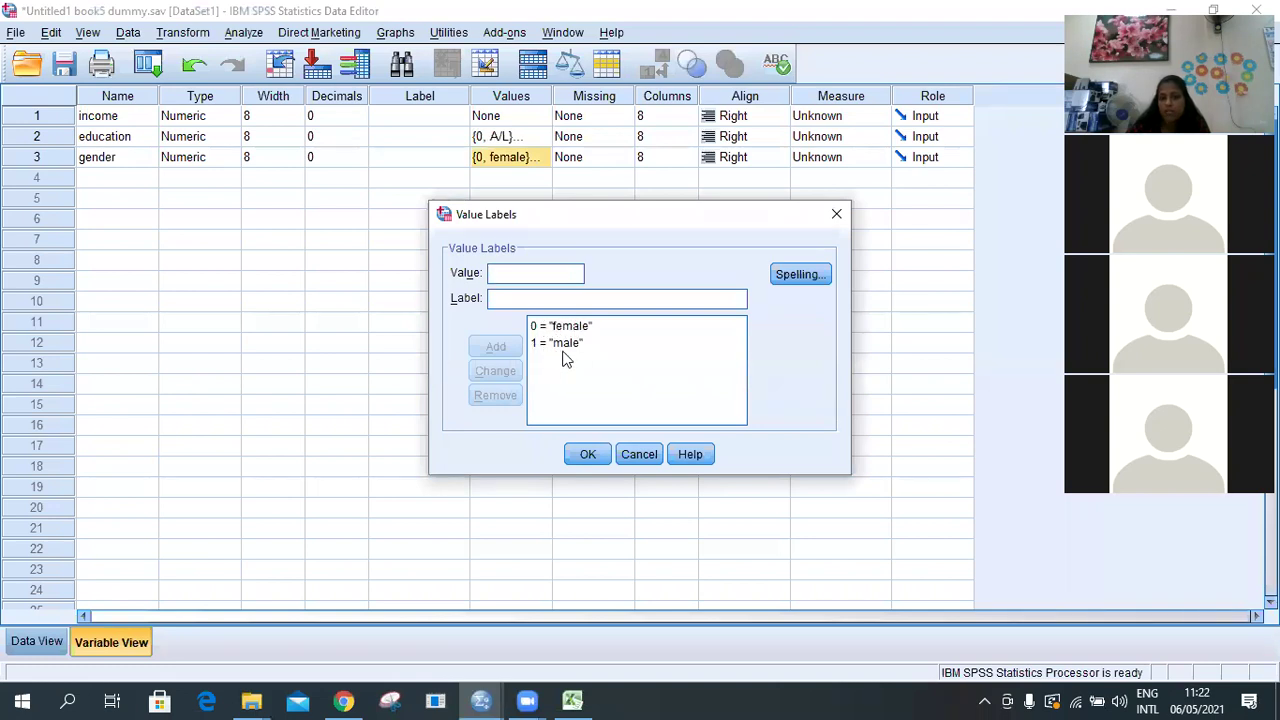
click(586, 454)
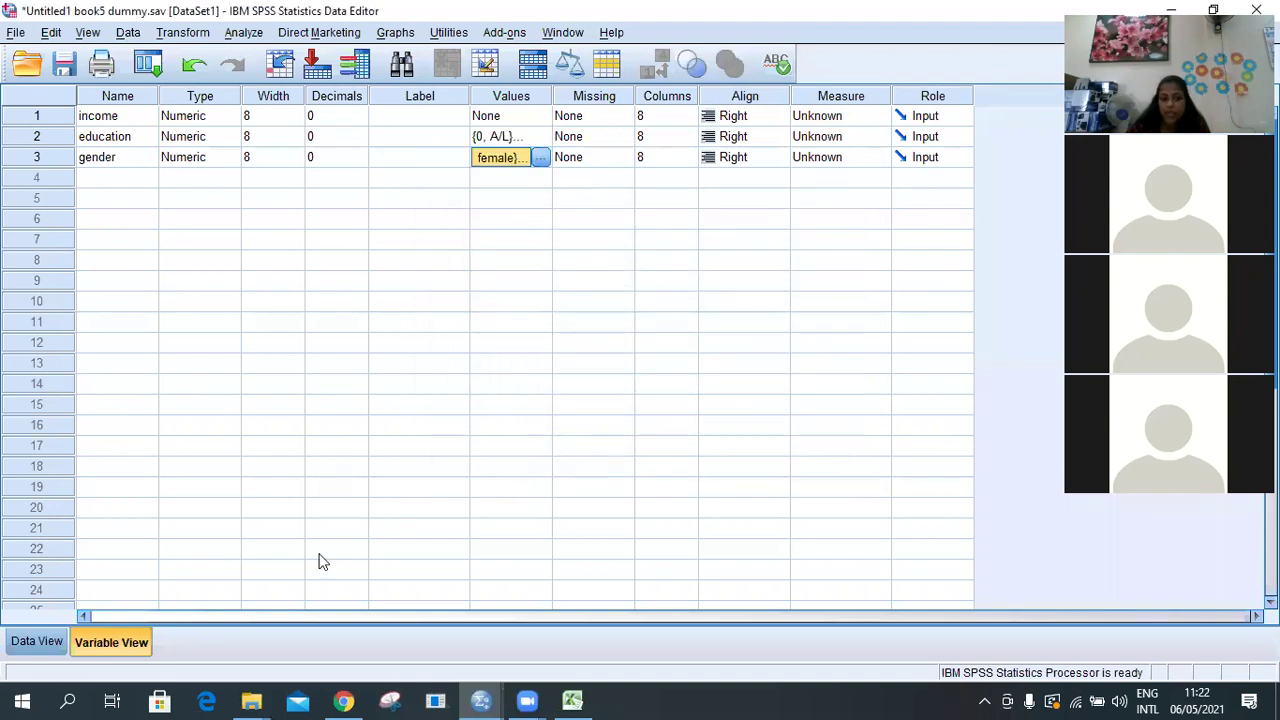
Compare the first case's income and education data values with the dataset's variable definitions
click(40, 642)
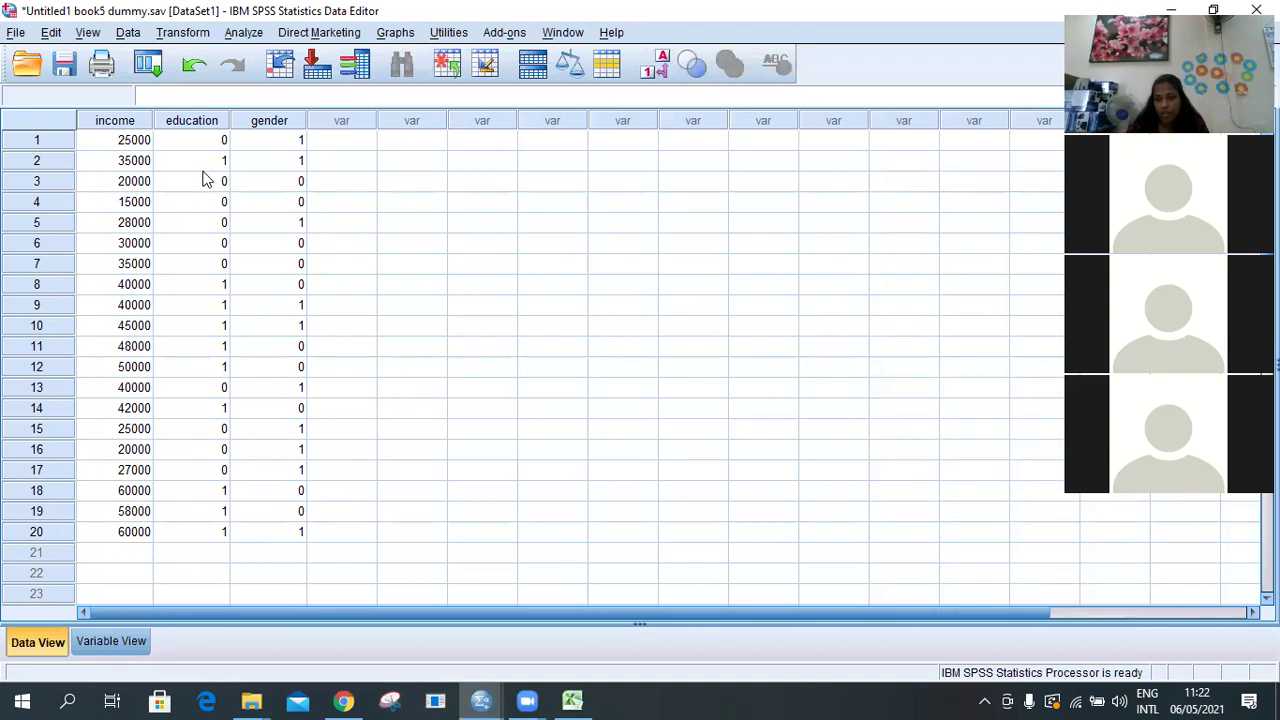
click(111, 644)
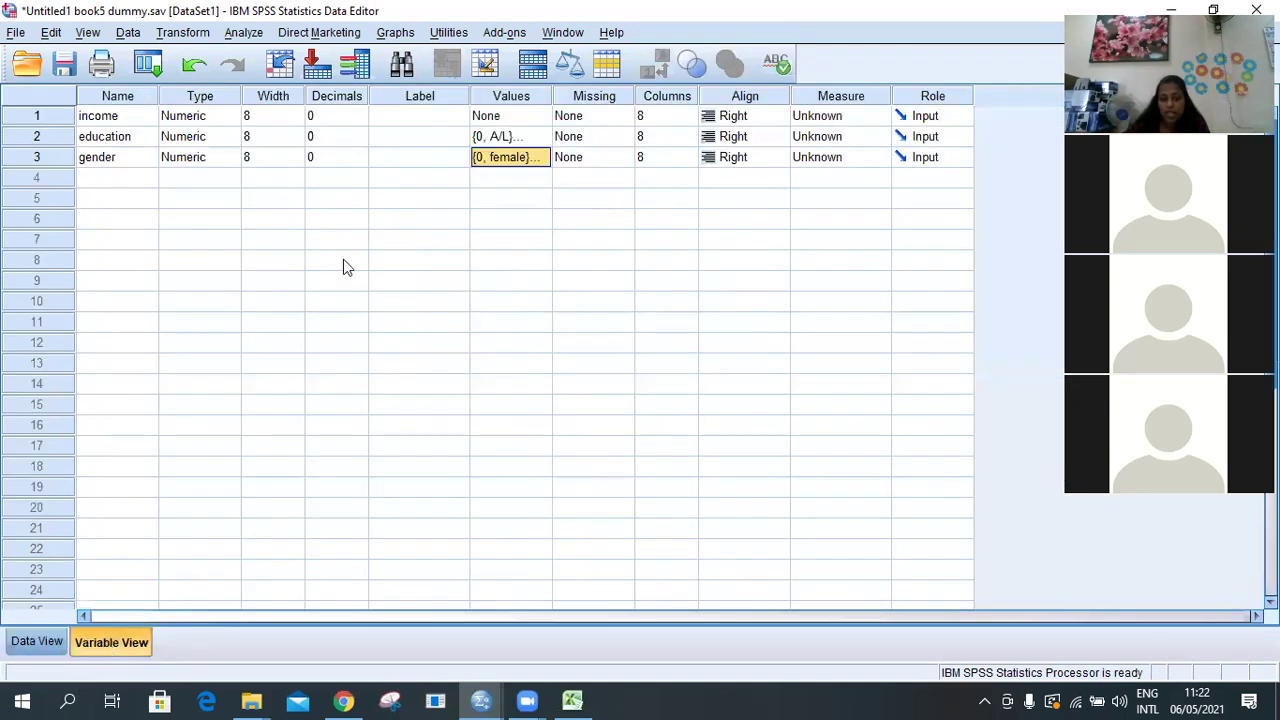
click(38, 641)
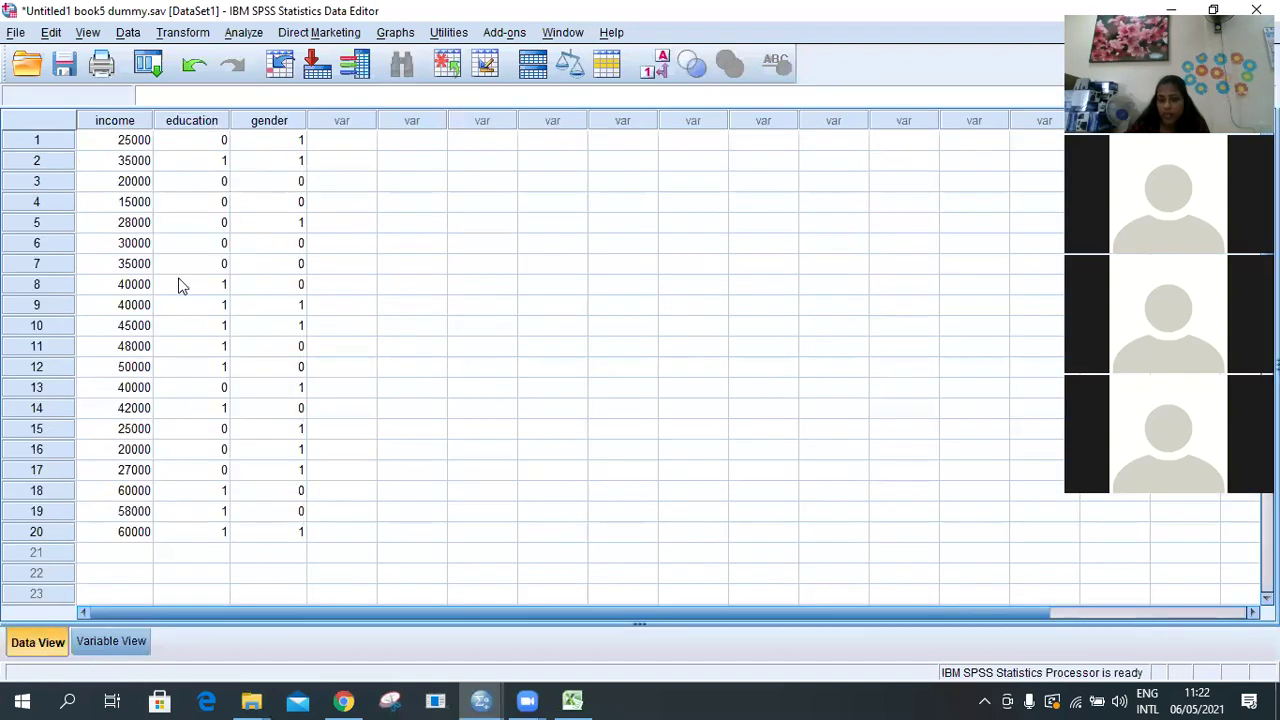
click(130, 143)
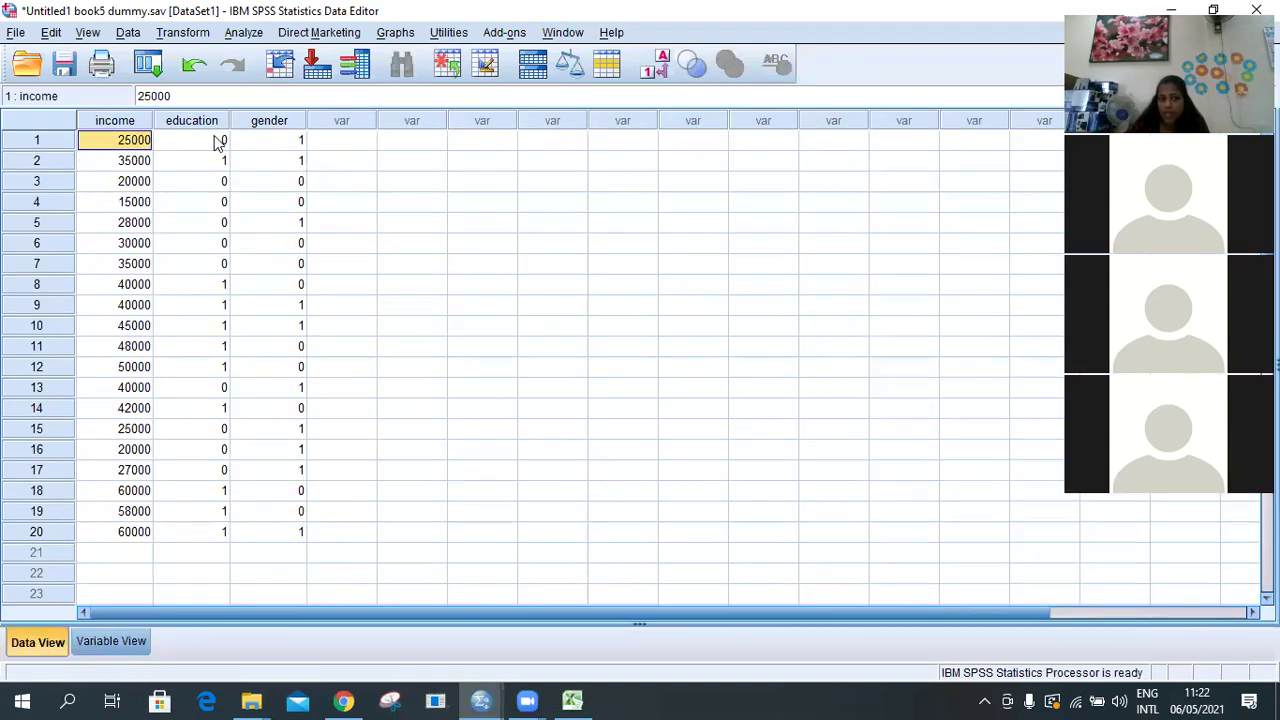
click(218, 143)
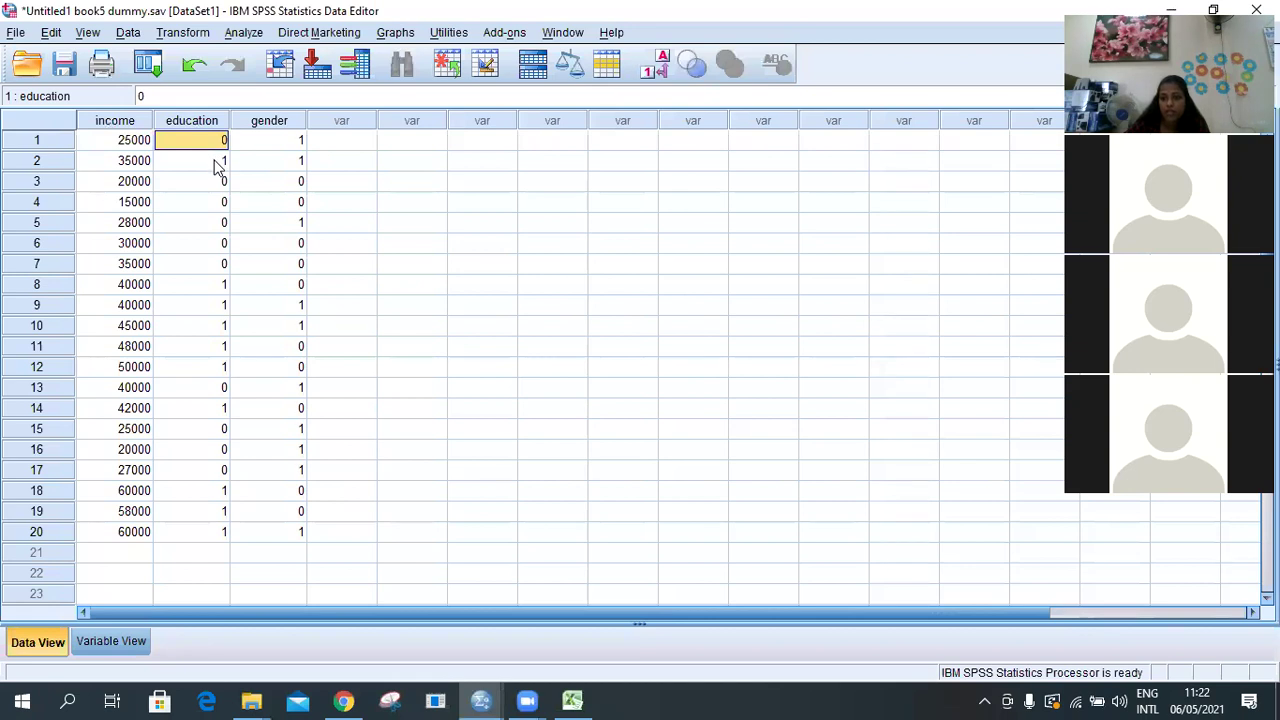
click(118, 645)
click(45, 642)
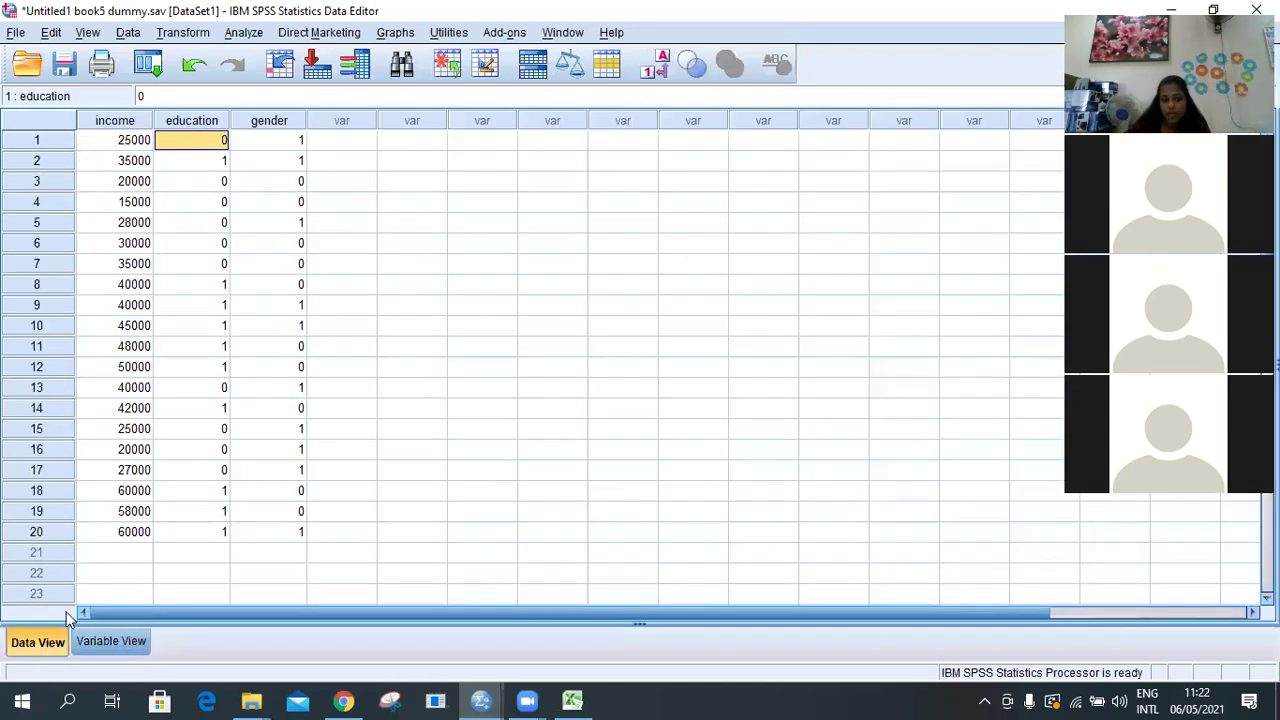
Set up a linear regression with income as the dependent variable and education and gender as independents
click(241, 34)
mouse_move(290, 232)
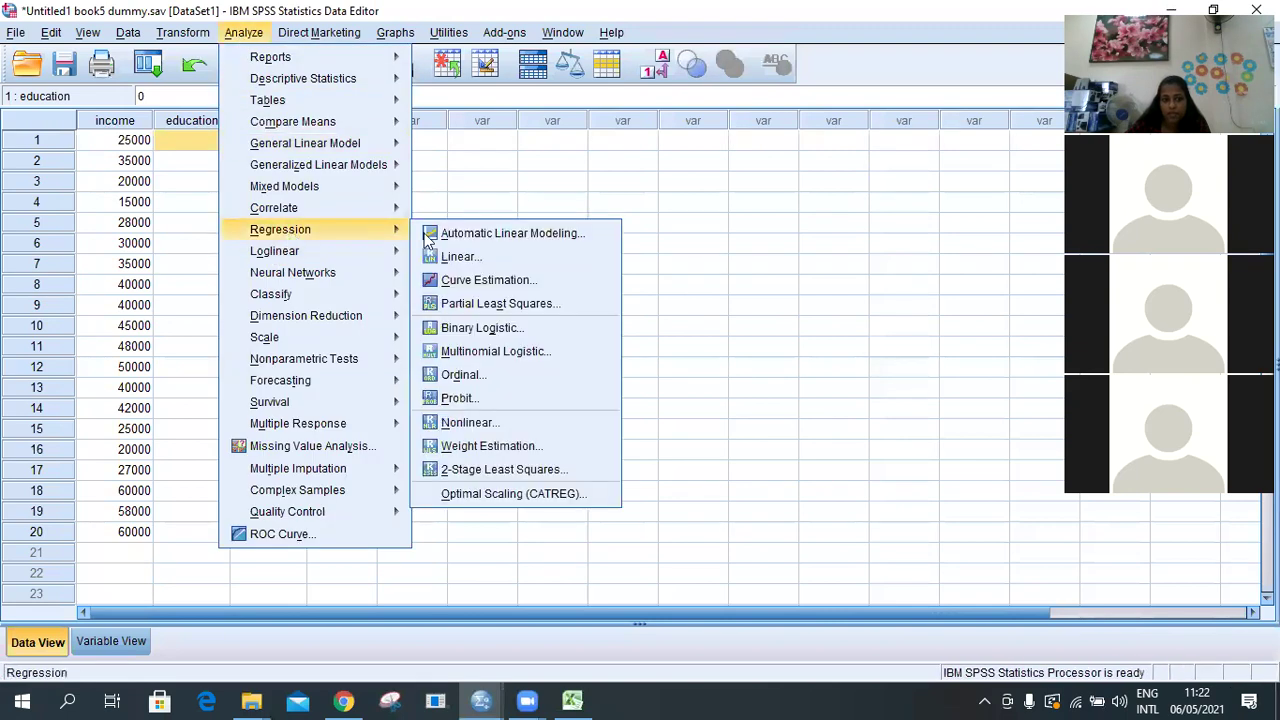
click(508, 260)
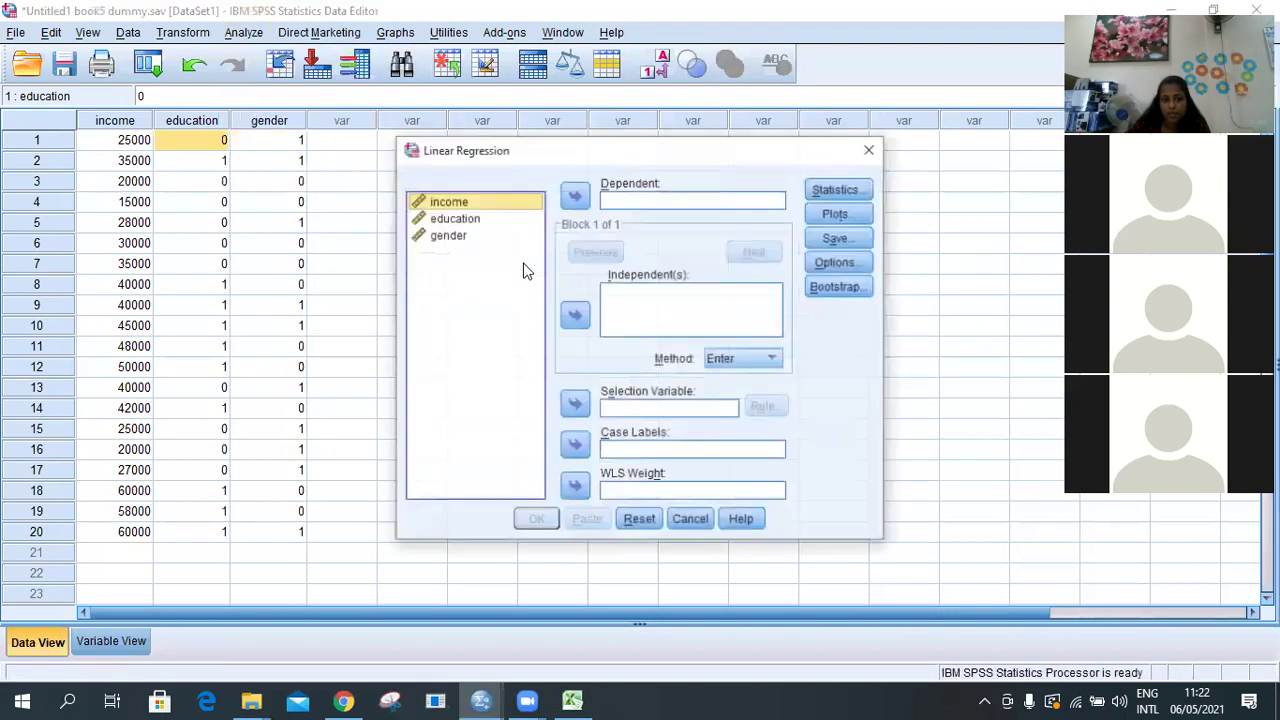
click(485, 218)
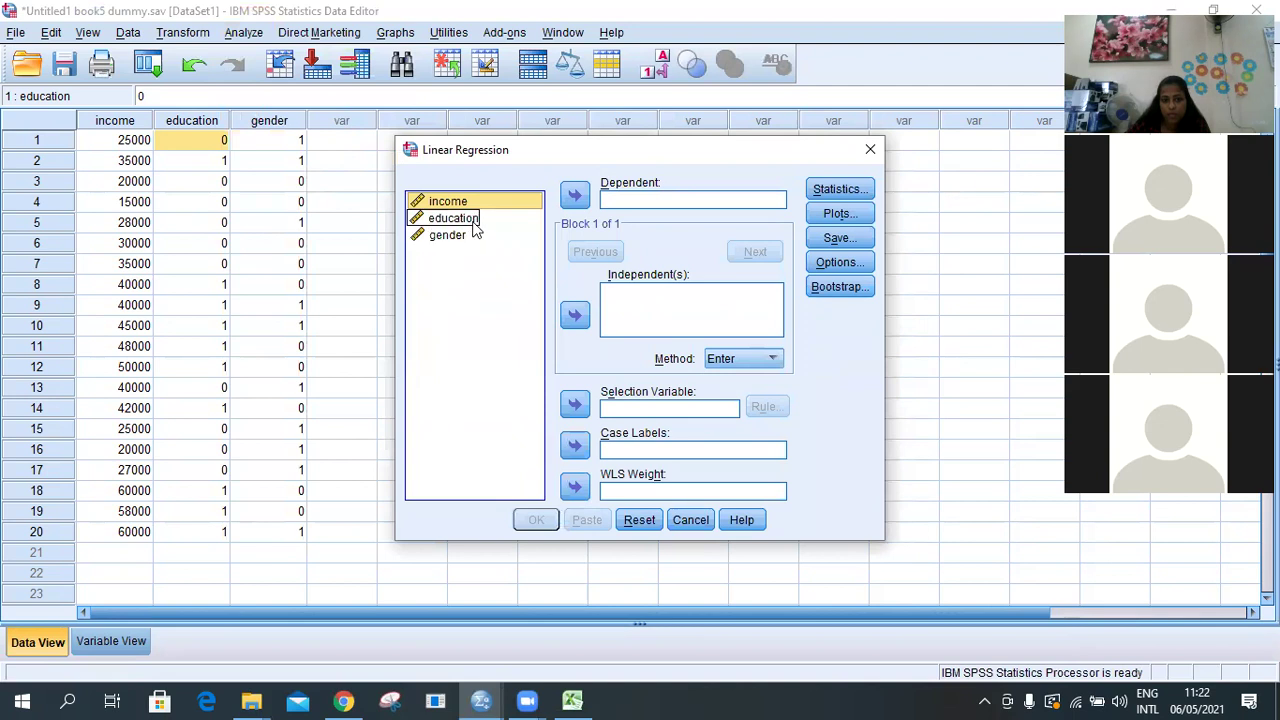
click(468, 203)
click(578, 196)
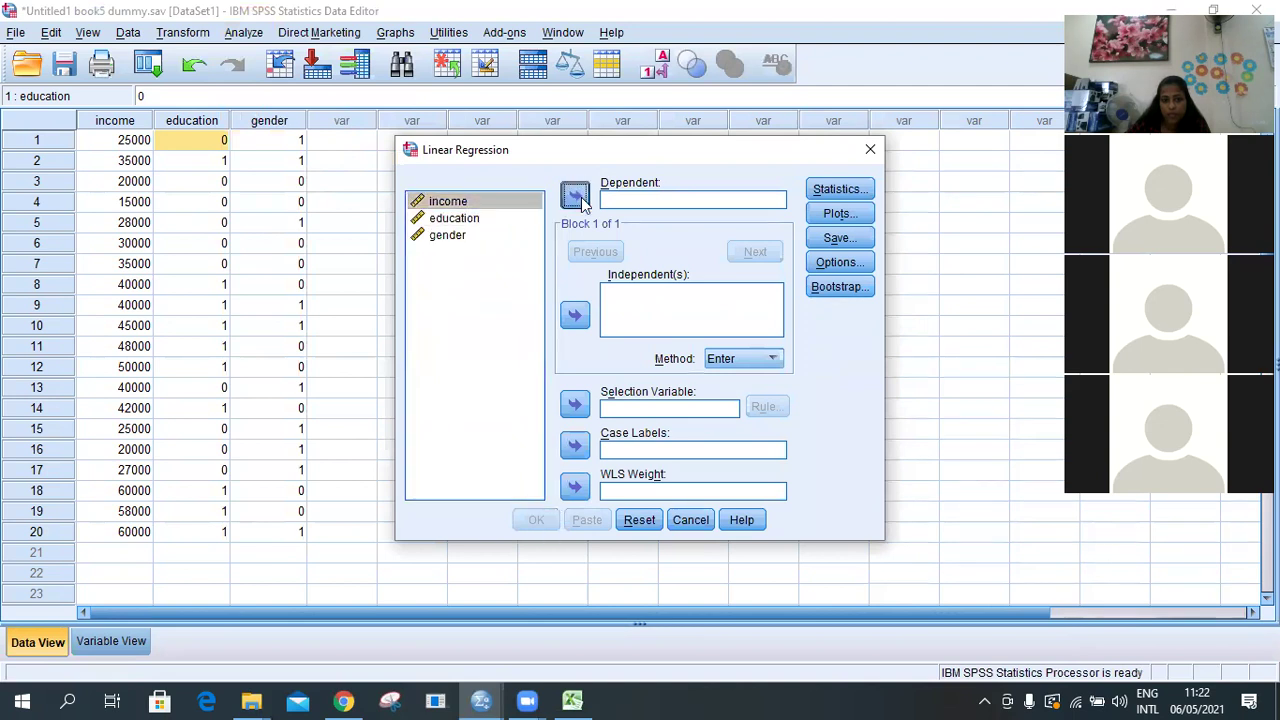
click(476, 201)
click(575, 315)
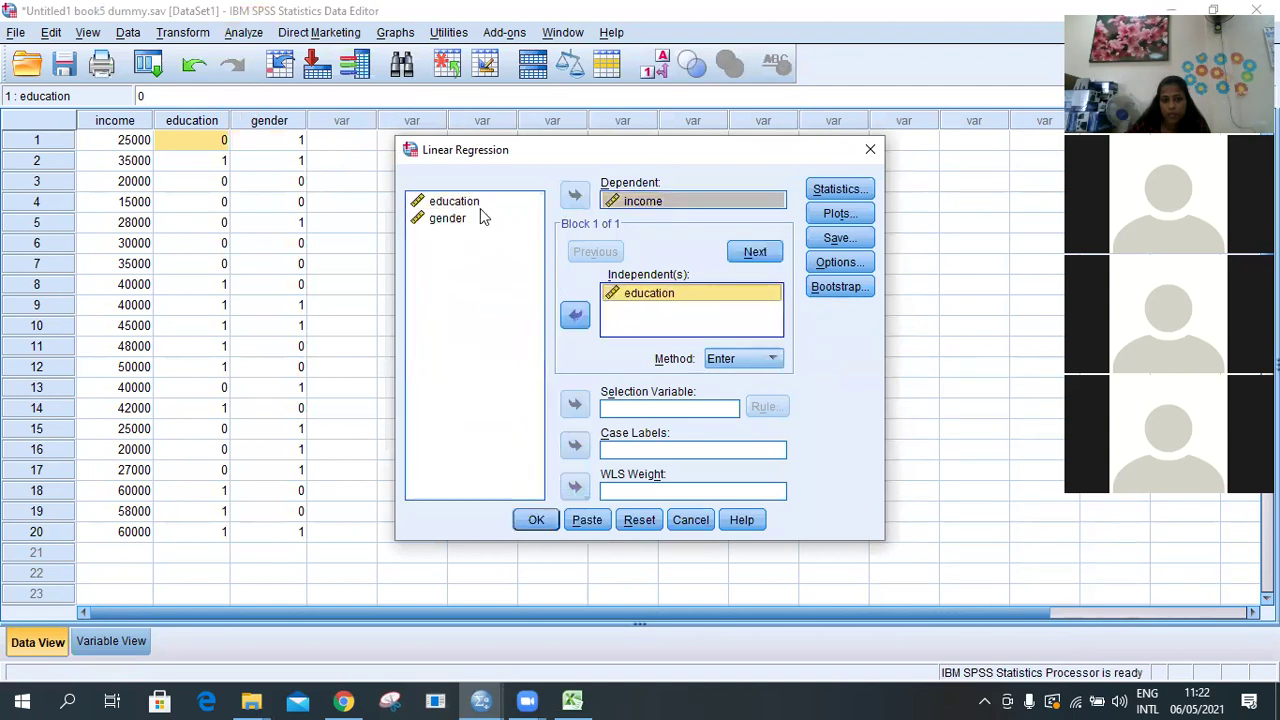
click(485, 220)
click(575, 318)
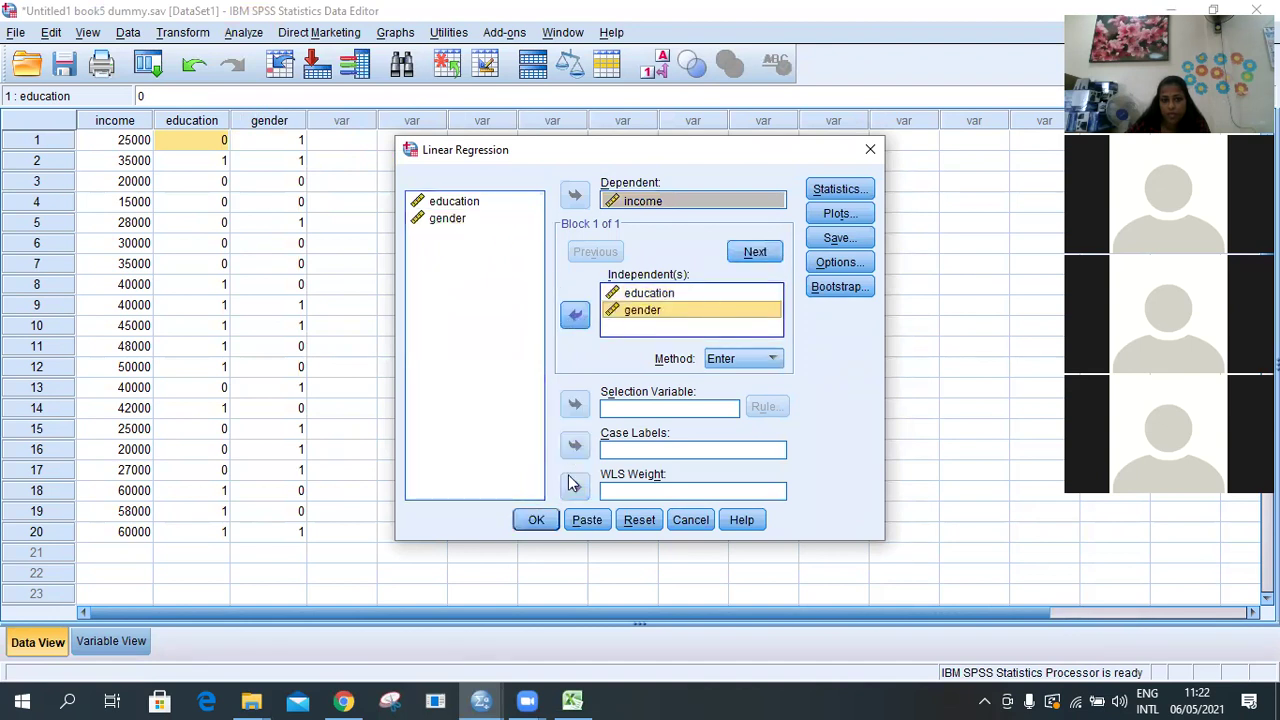
Add confidence intervals, R squared change and descriptives to the regression statistics
click(840, 189)
click(499, 276)
click(640, 254)
click(640, 274)
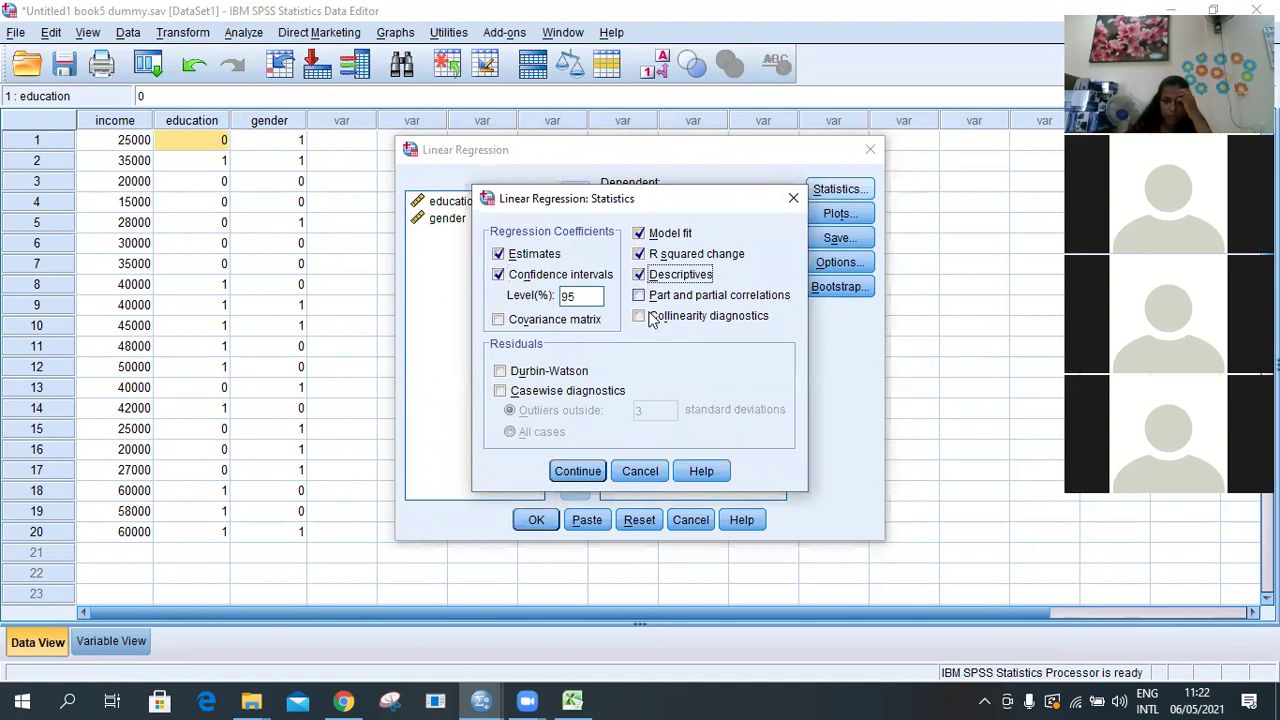
click(572, 473)
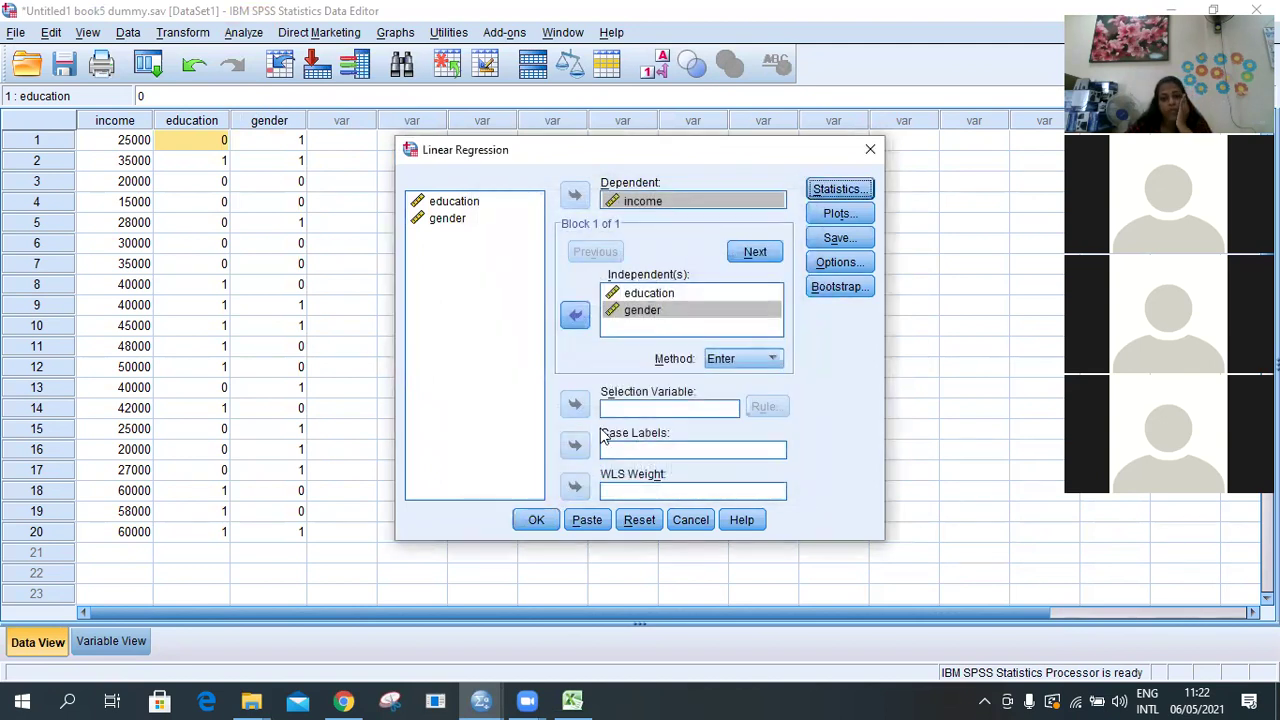
Request a standardized residual histogram and run the regression of income on education and gender
click(838, 213)
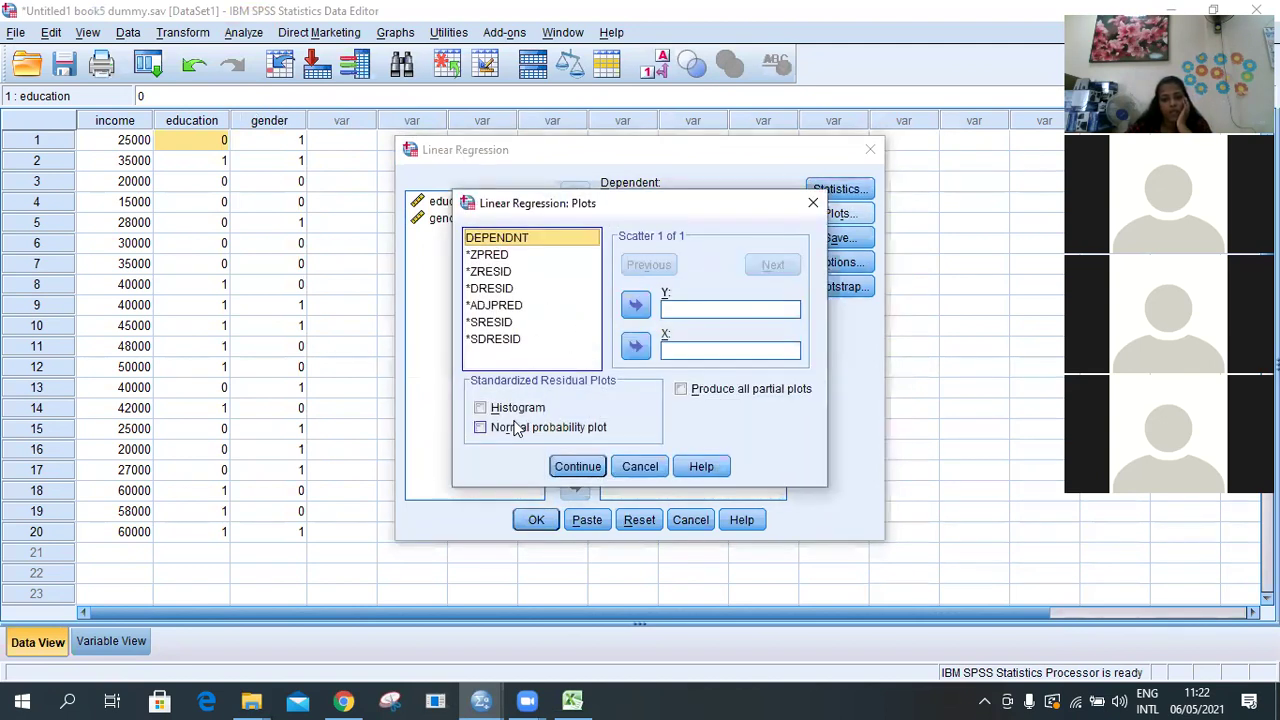
click(480, 407)
click(578, 466)
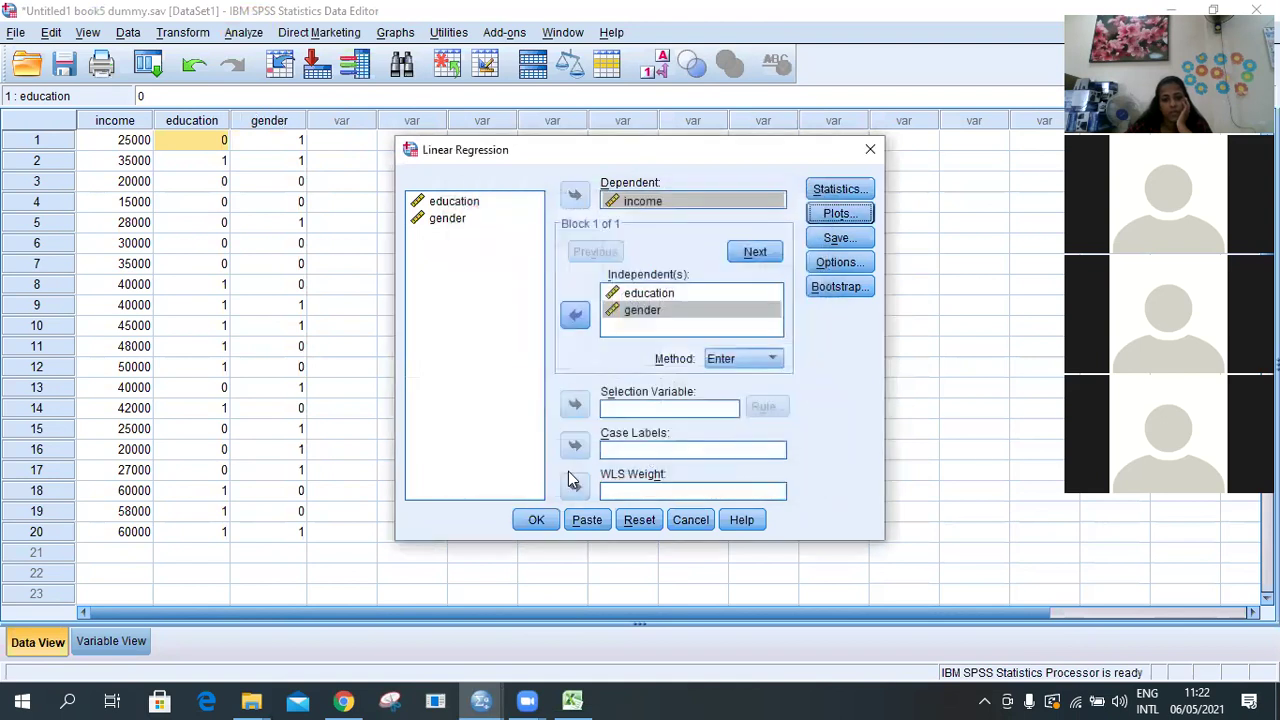
click(537, 518)
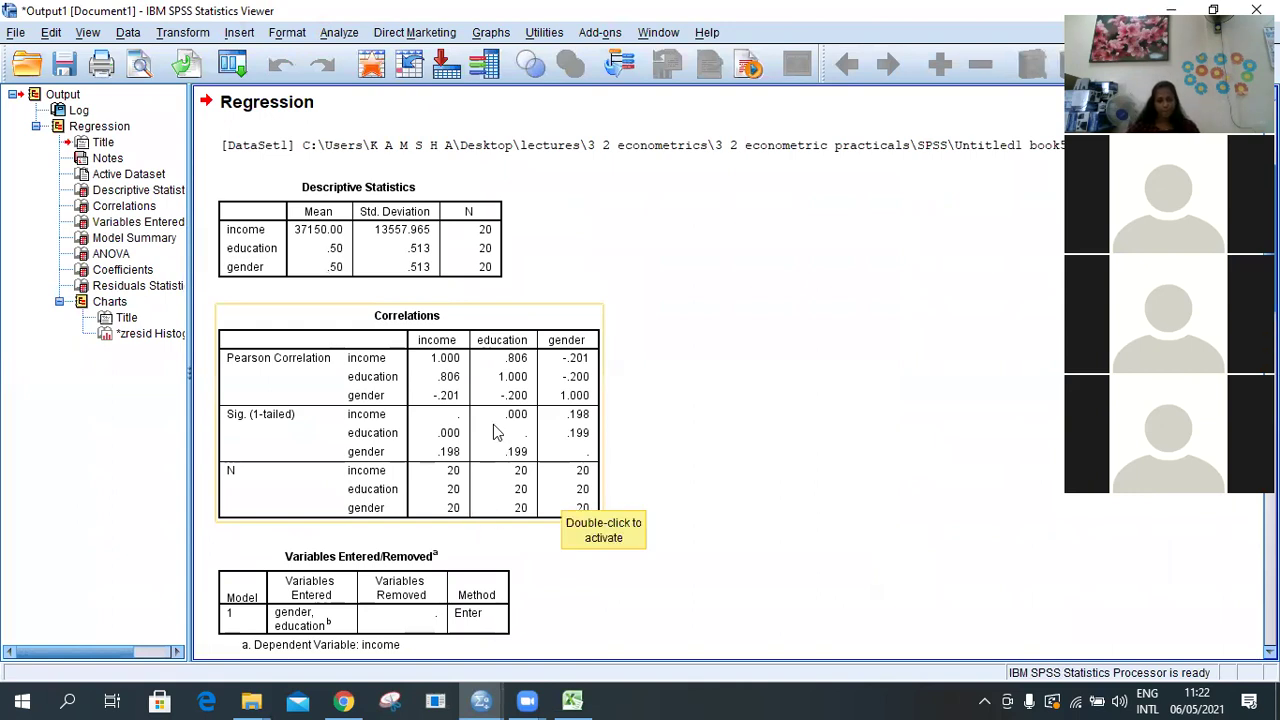
Review the income regression output, including the descriptive statistics, correlations and model summary
scroll(494, 430, down, 3)
scroll(494, 430, up, 7)
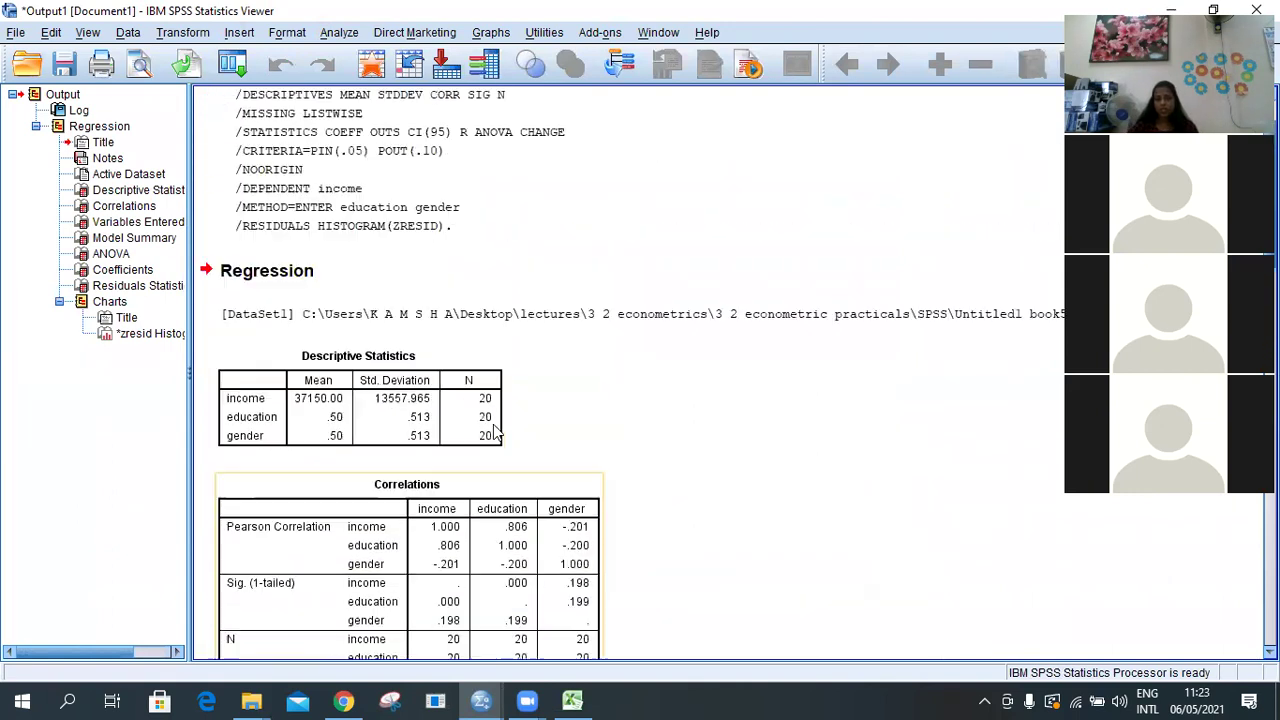
scroll(494, 430, down, 3)
scroll(494, 430, down, 6)
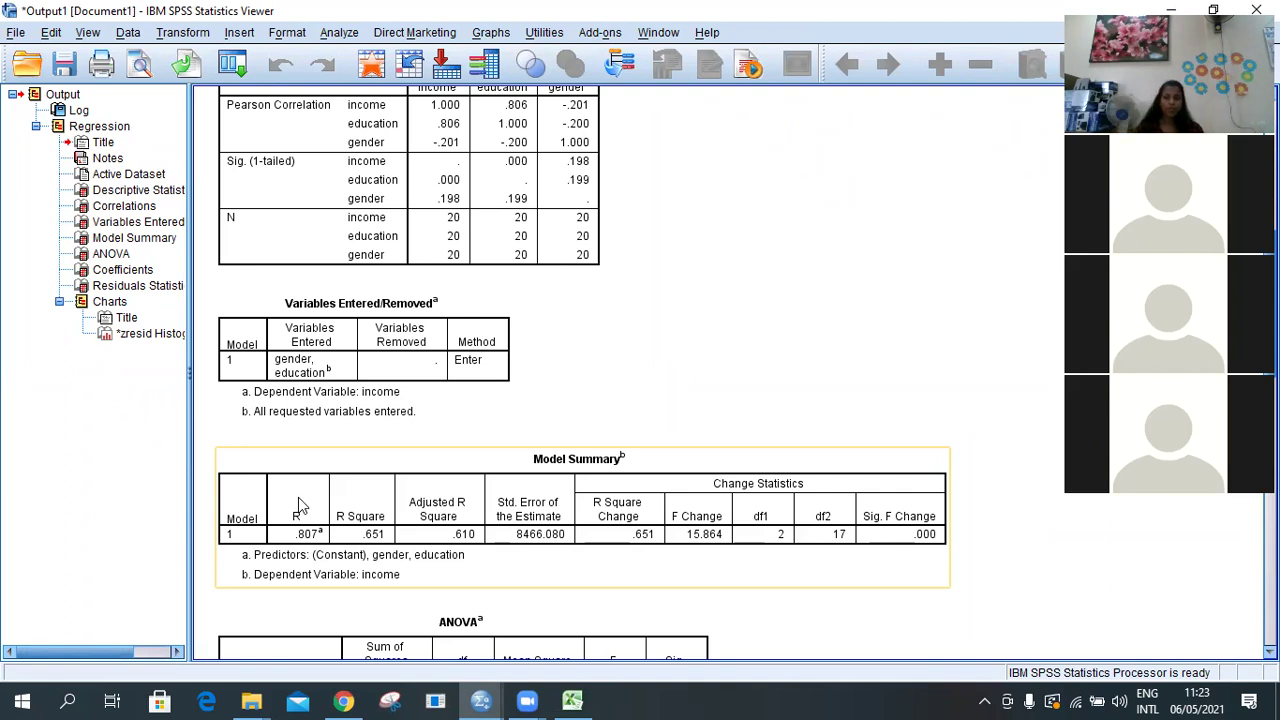
scroll(433, 517, down, 3)
scroll(433, 517, down, 8)
scroll(430, 540, up, 15)
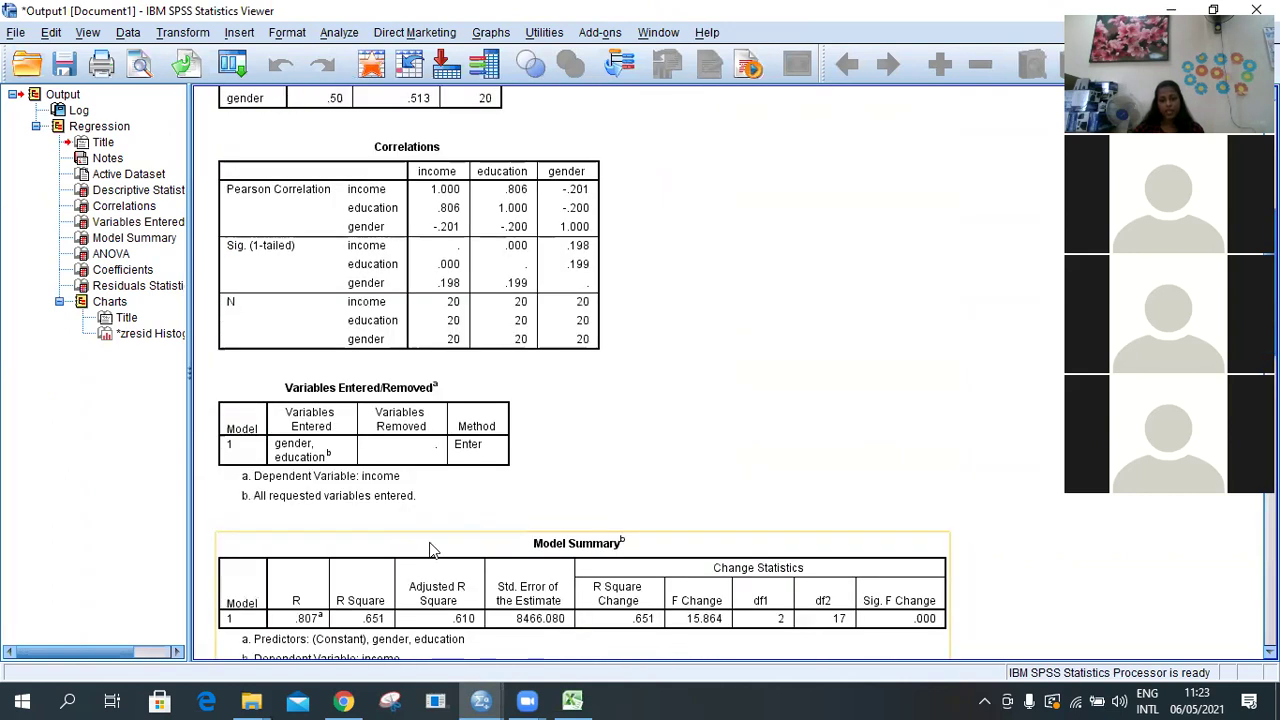
scroll(486, 540, down, 2)
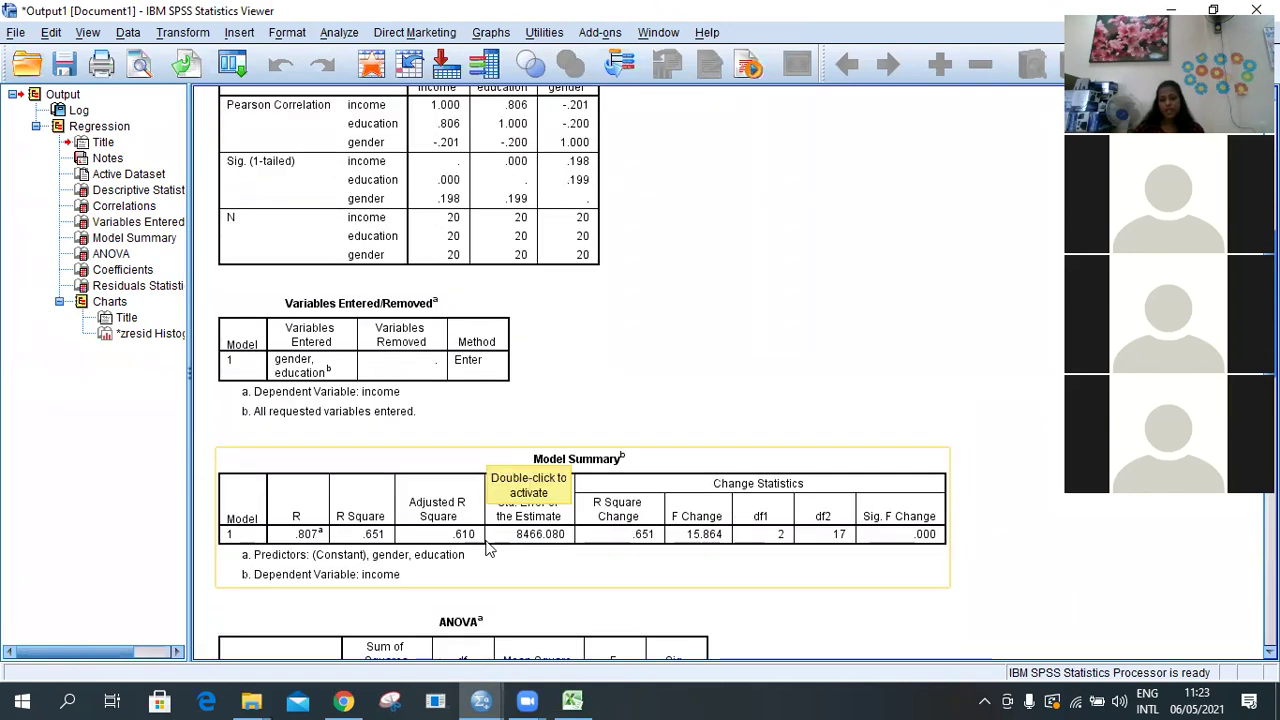
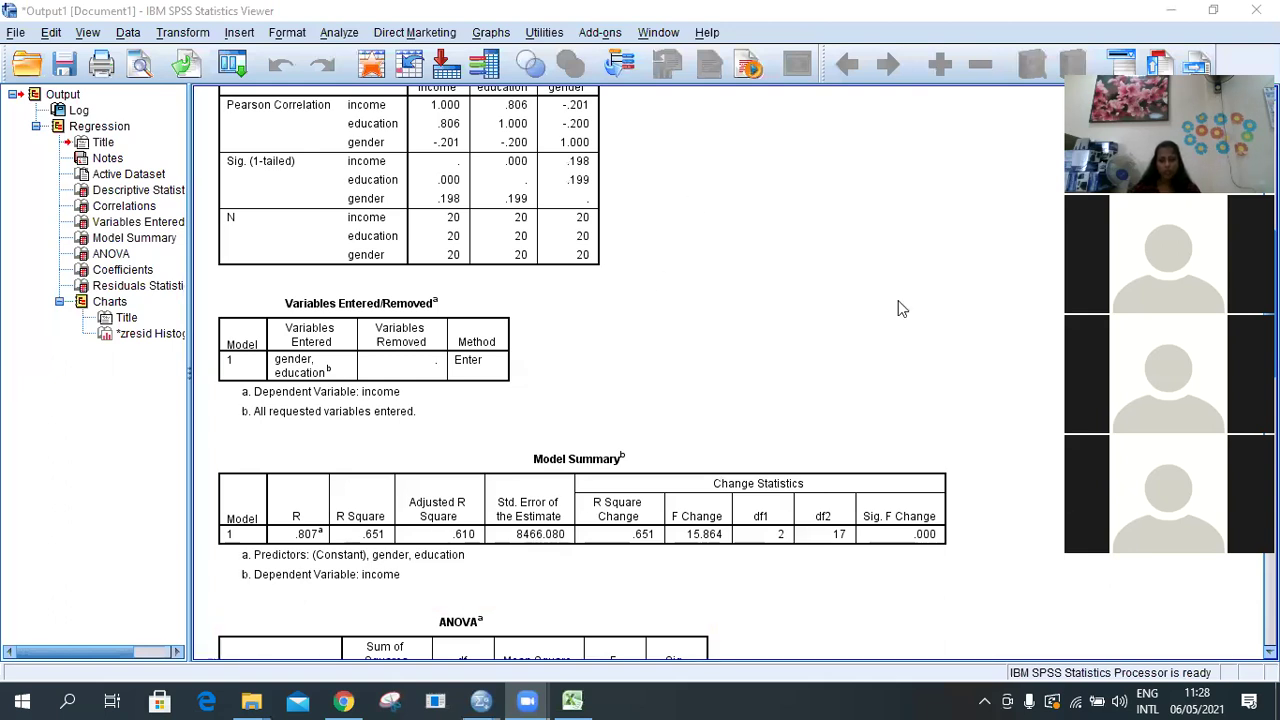
Minimize the regression output, dataset and folder windows and switch to the Zoom meeting
click(578, 545)
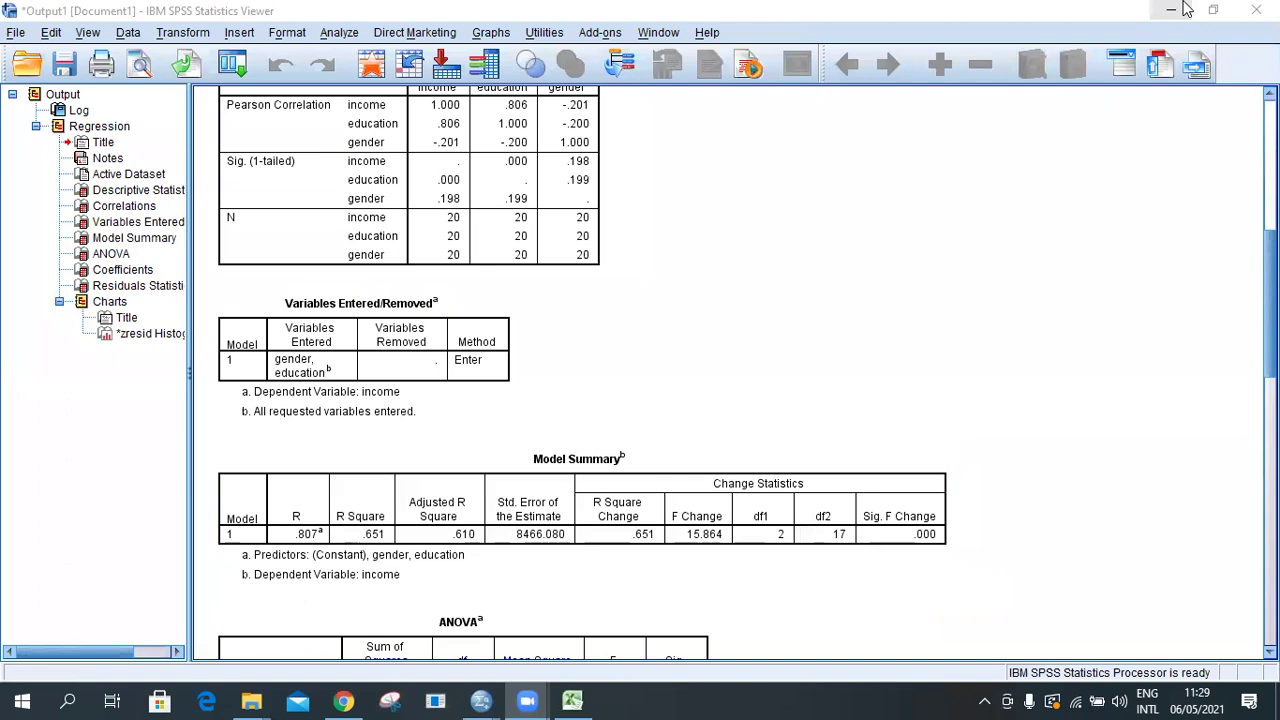
click(1184, 9)
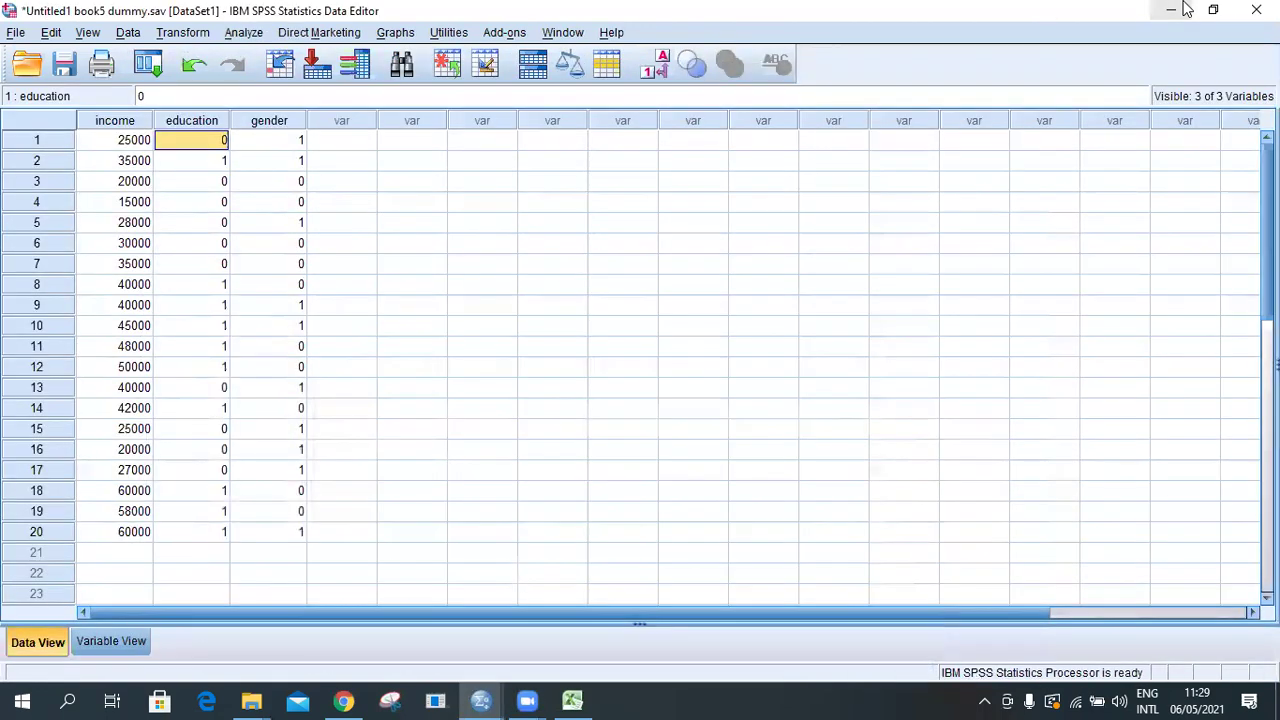
click(1184, 9)
click(1184, 9)
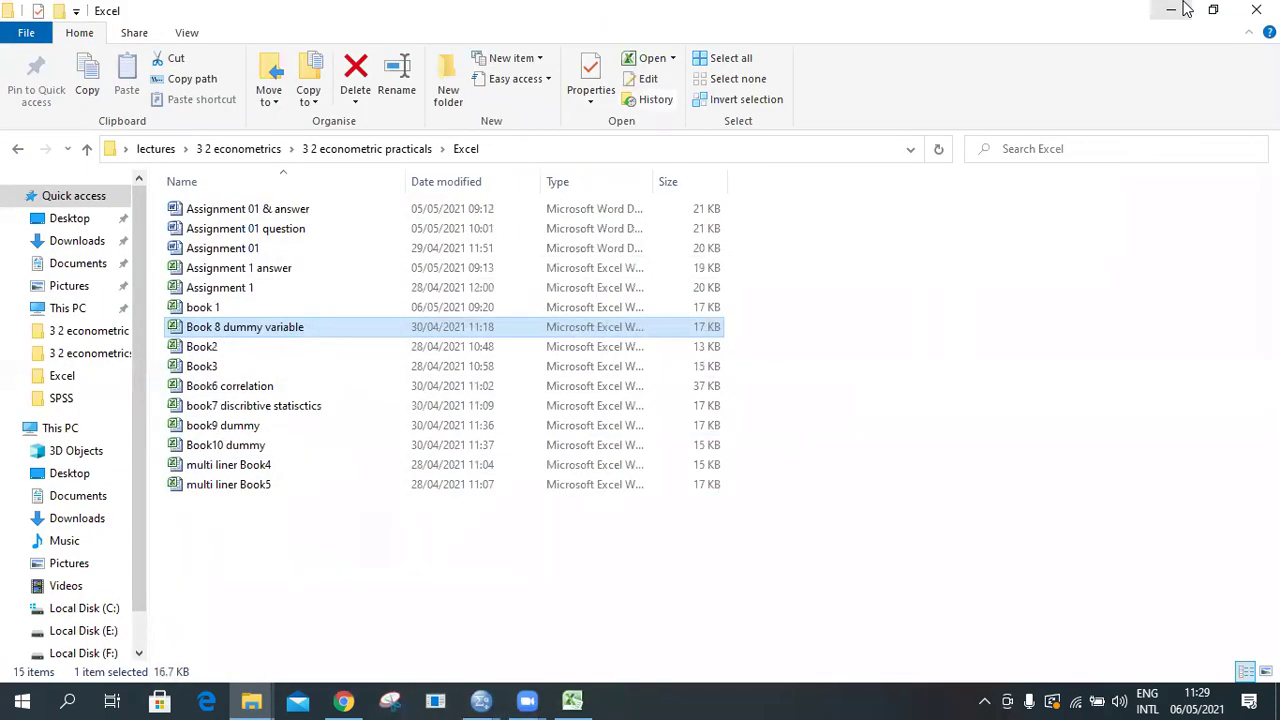
click(1184, 9)
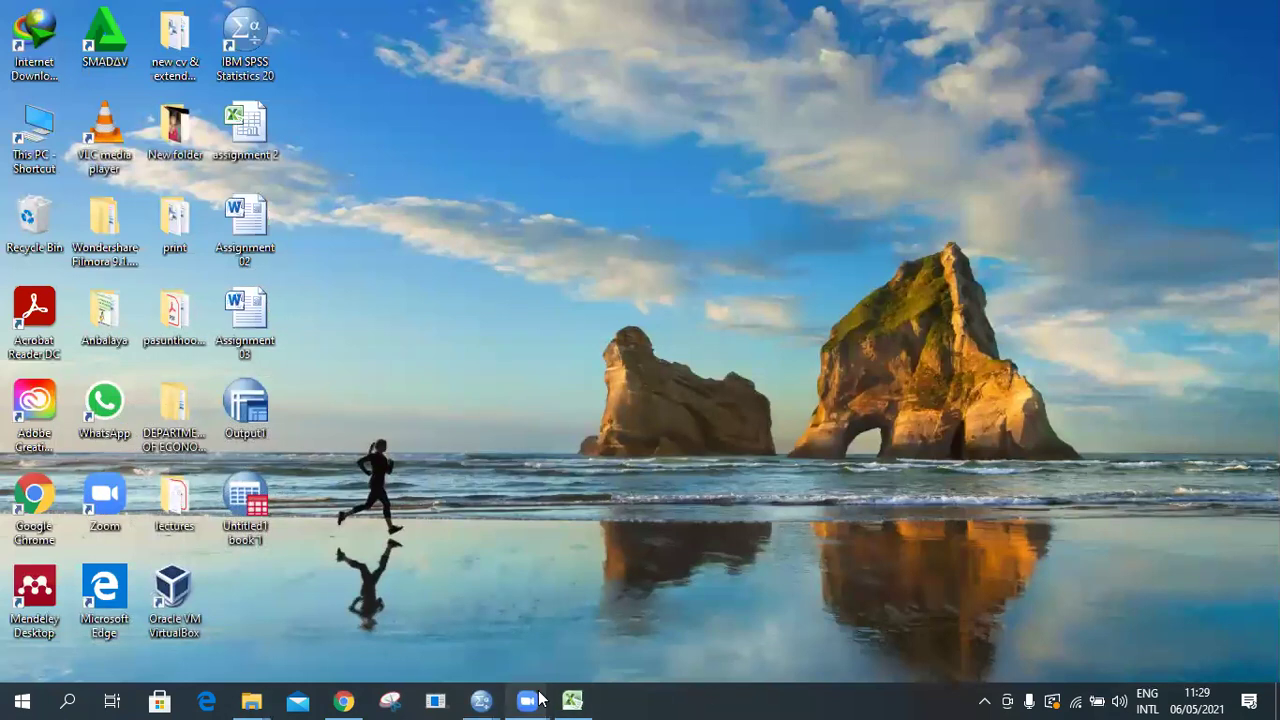
mouse_move(530, 700)
click(588, 614)
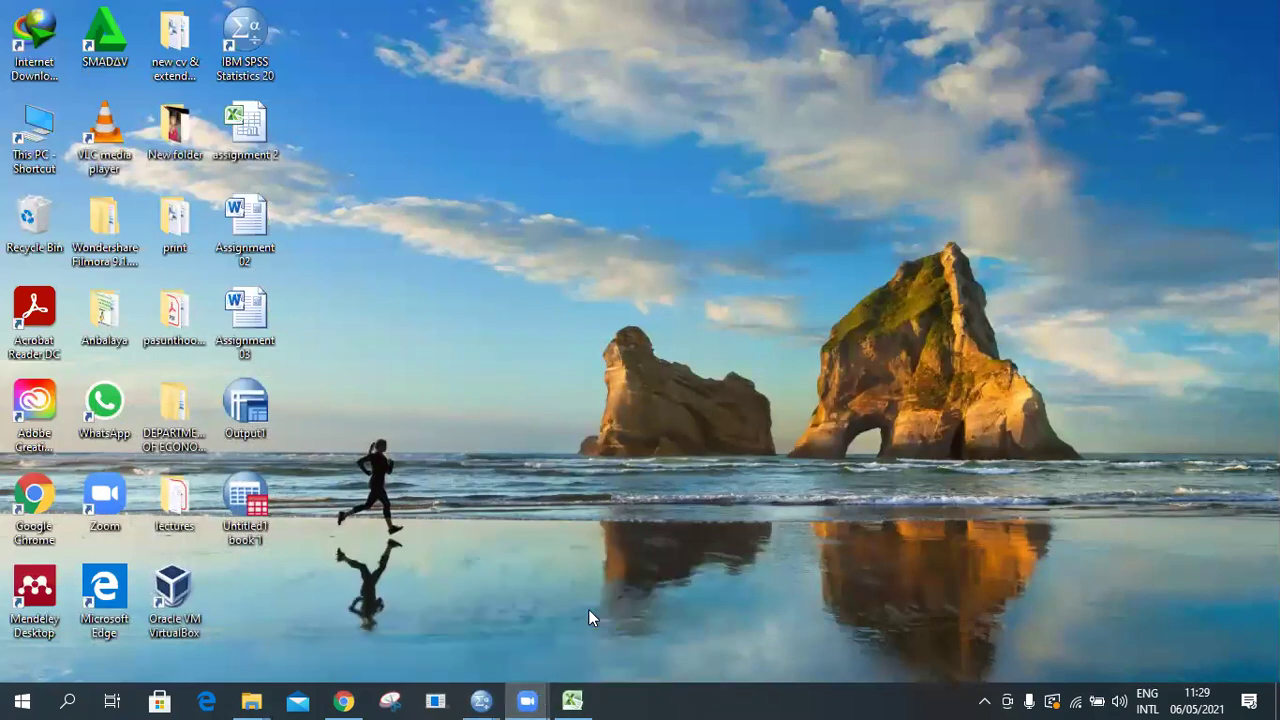